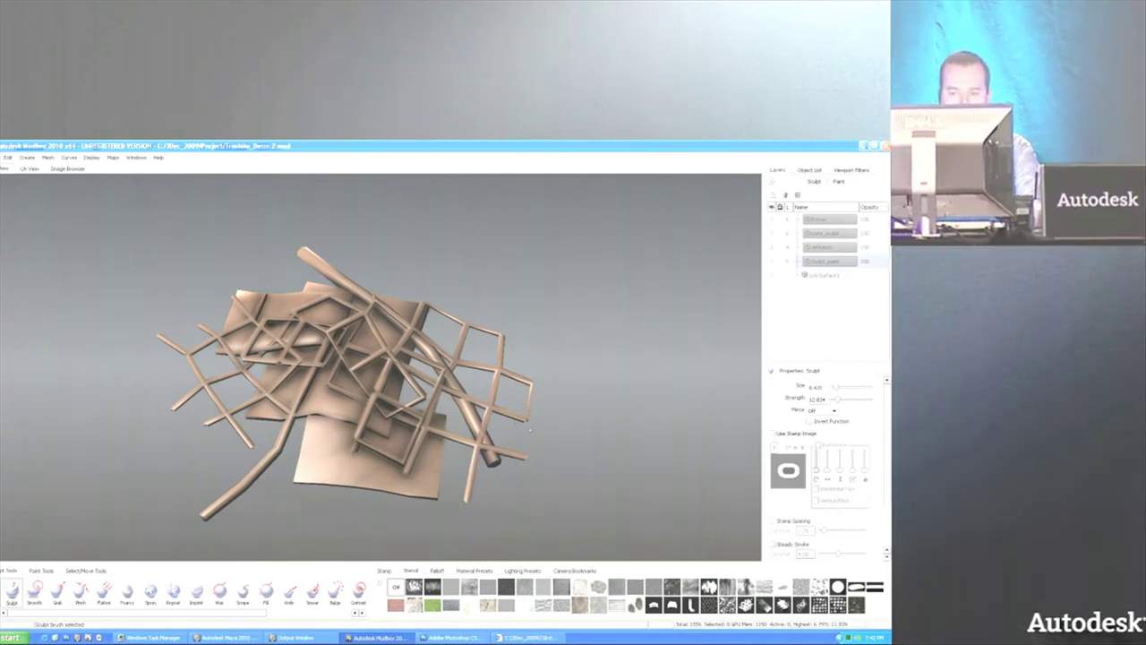
# Create a plane mesh beneath the pile of scrap pieces.
pyautogui.keyDown('alt'); pyautogui.moveTo(506, 423); pyautogui.dragTo(565, 391, button='right'); pyautogui.keyUp('alt')
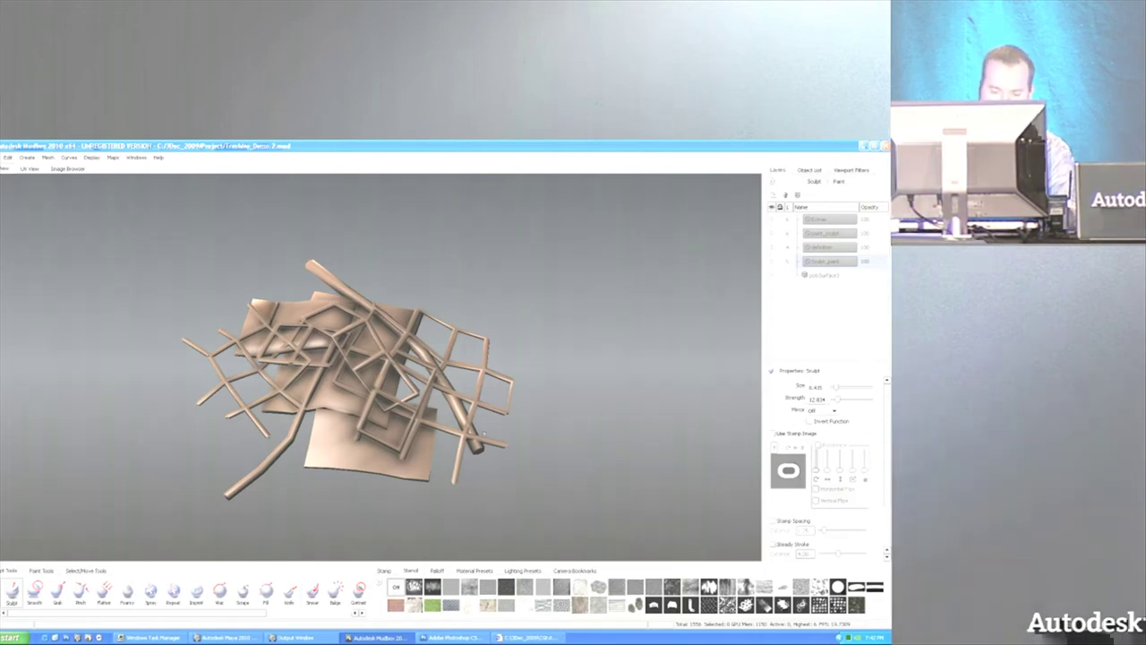
pyautogui.moveTo(515, 461)
pyautogui.keyDown('alt'); pyautogui.mouseDown()
pyautogui.moveTo(521, 434)
pyautogui.moveTo(519, 474)
pyautogui.mouseUp(); pyautogui.keyUp('alt')
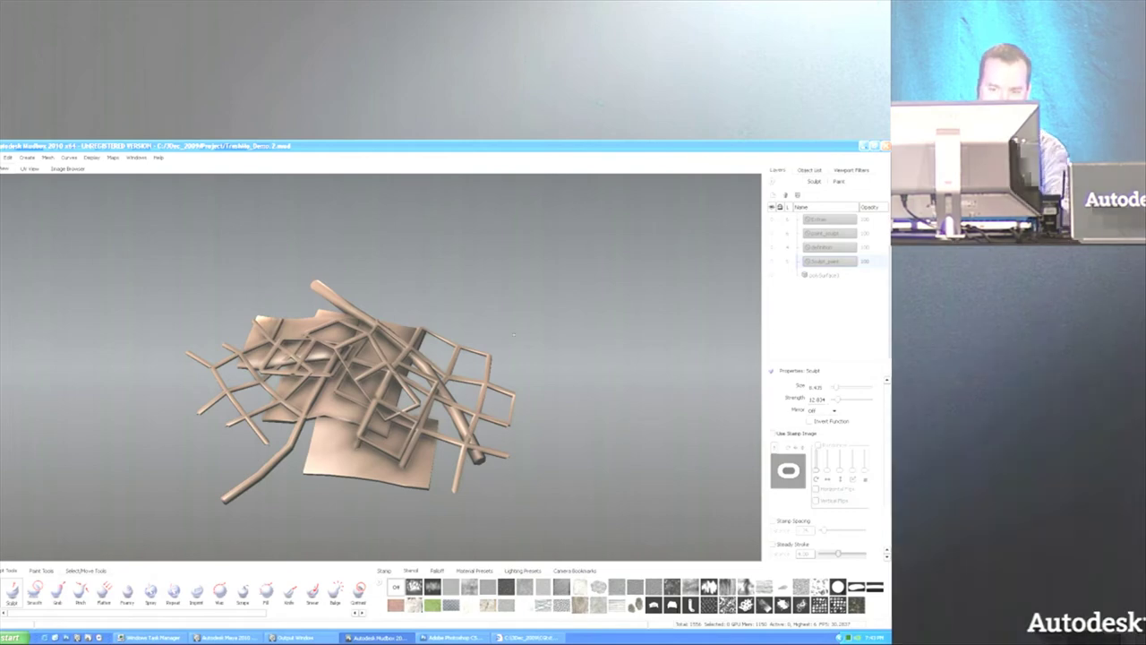
pyautogui.click(47, 157)
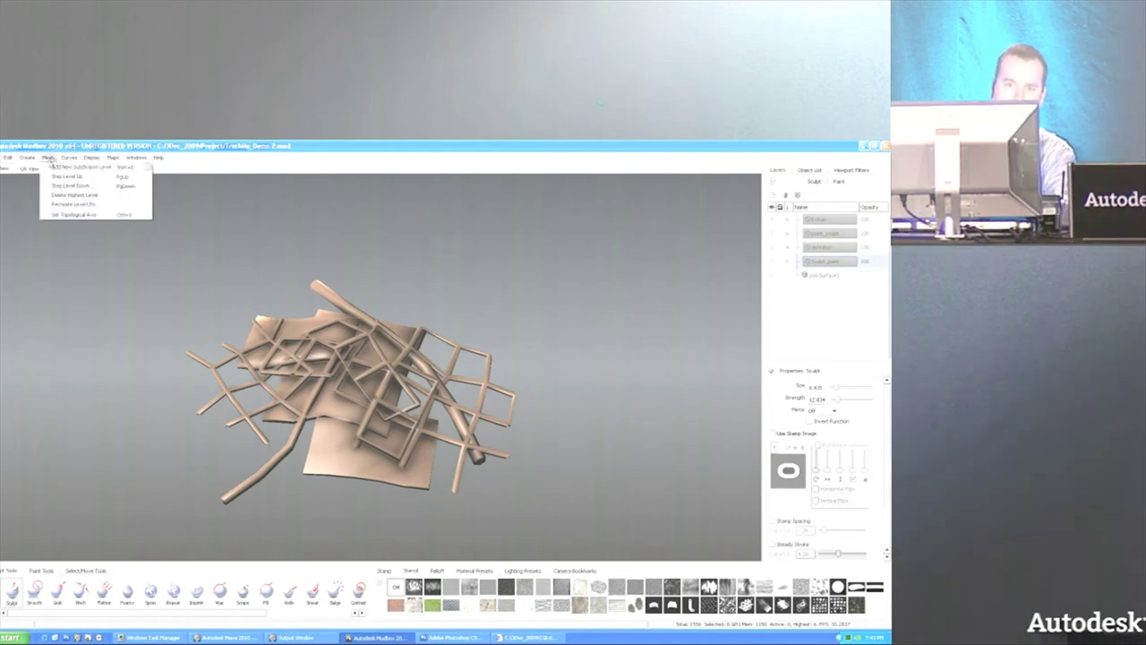
pyautogui.moveTo(44, 173)
pyautogui.click(98, 215)
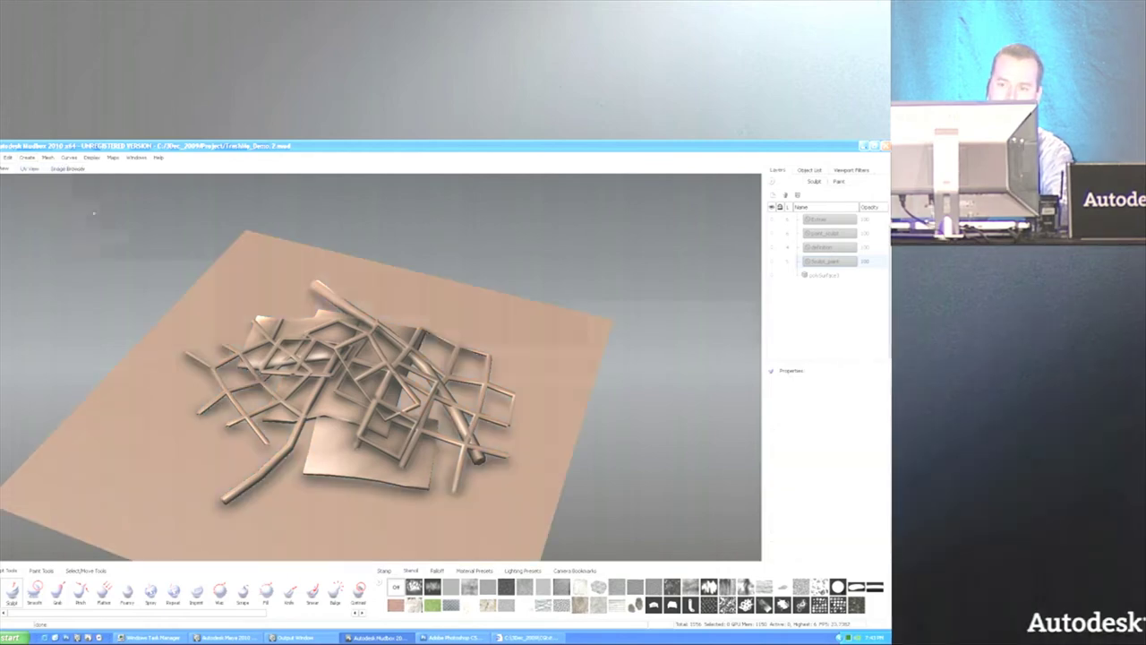
pyautogui.moveTo(486, 438)
pyautogui.keyDown('alt'); pyautogui.mouseDown()
pyautogui.moveTo(507, 421)
pyautogui.moveTo(498, 435)
pyautogui.mouseUp(); pyautogui.keyUp('alt')
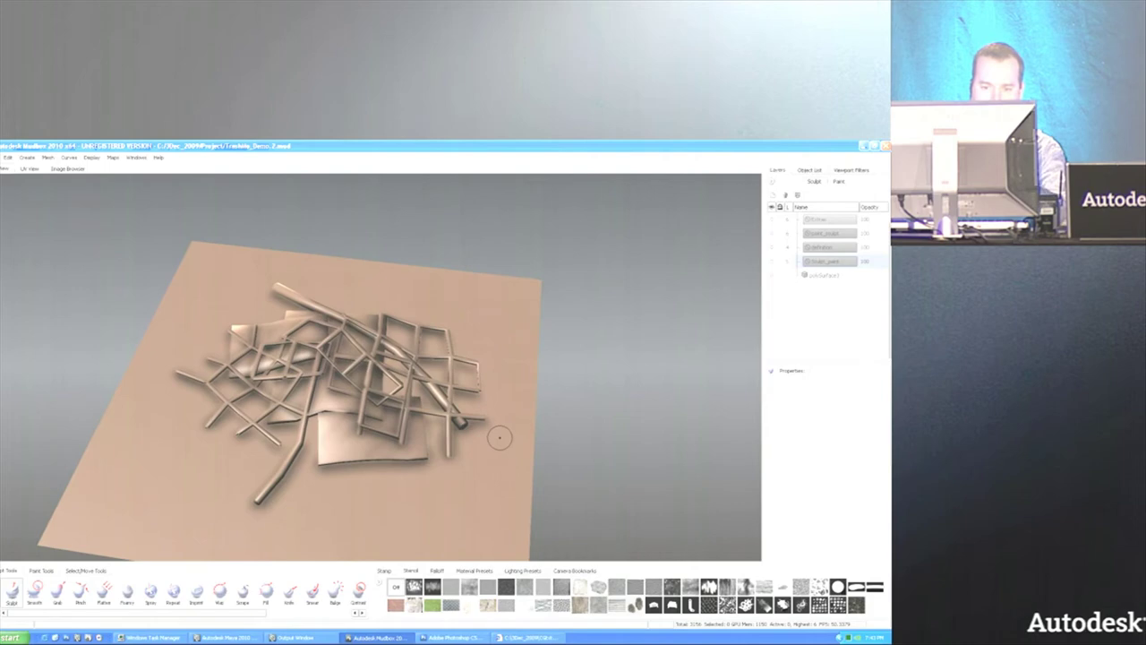
# Open the saved texture map extraction, My Extraction Operation 1, and show its Displacement Map settings.
pyautogui.click(114, 158)
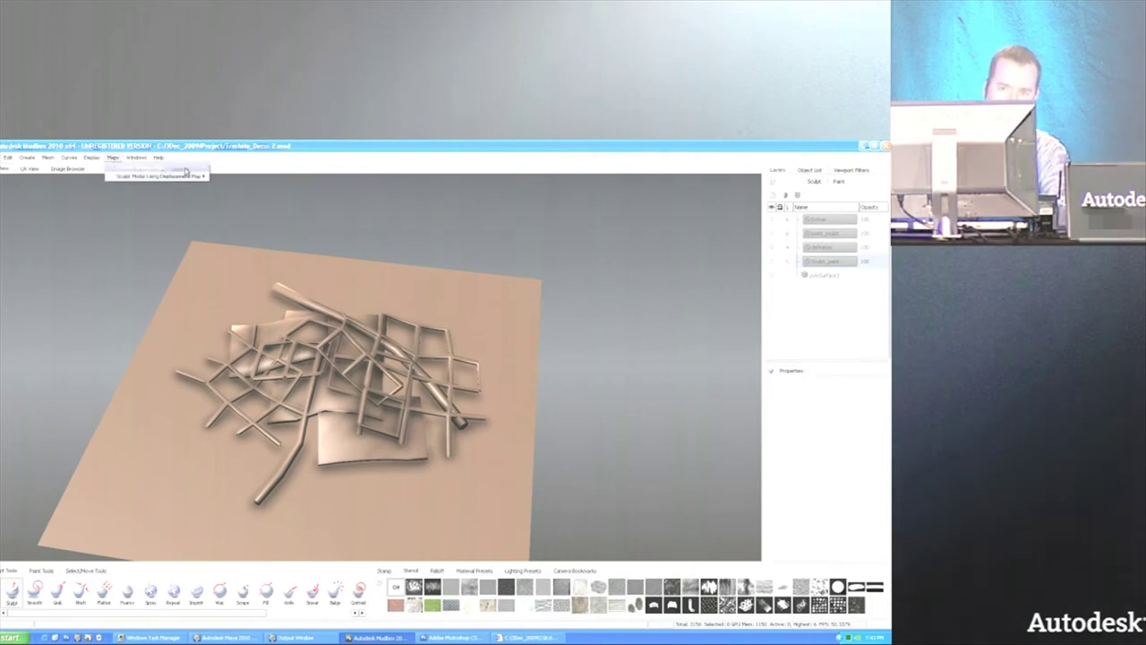
pyautogui.moveTo(190, 172)
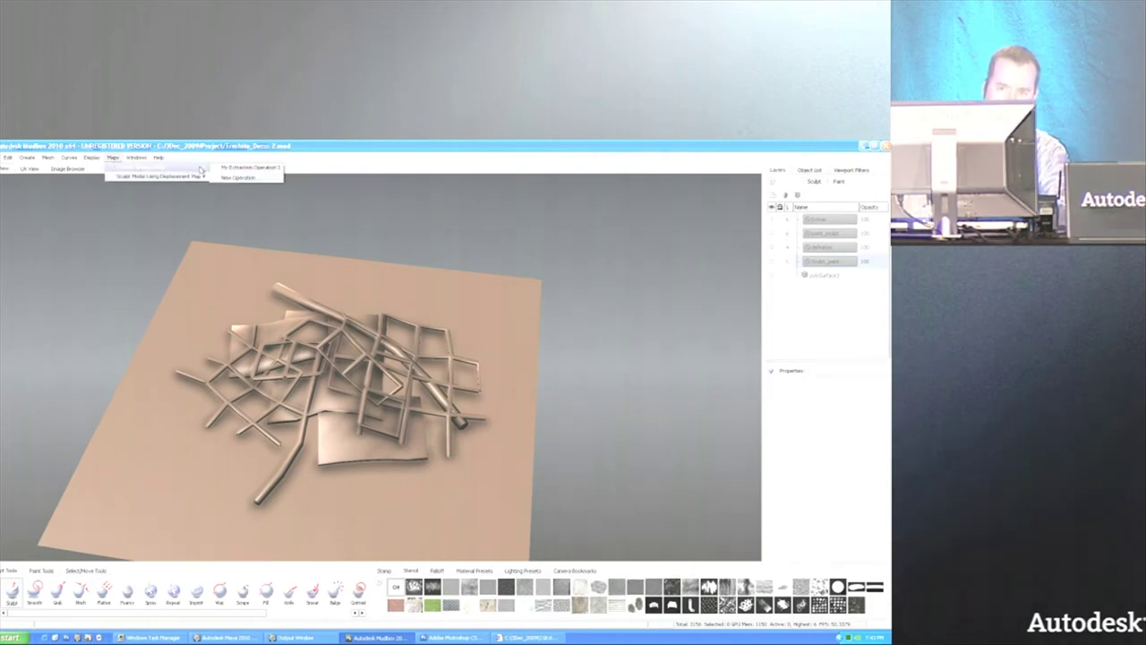
pyautogui.click(265, 170)
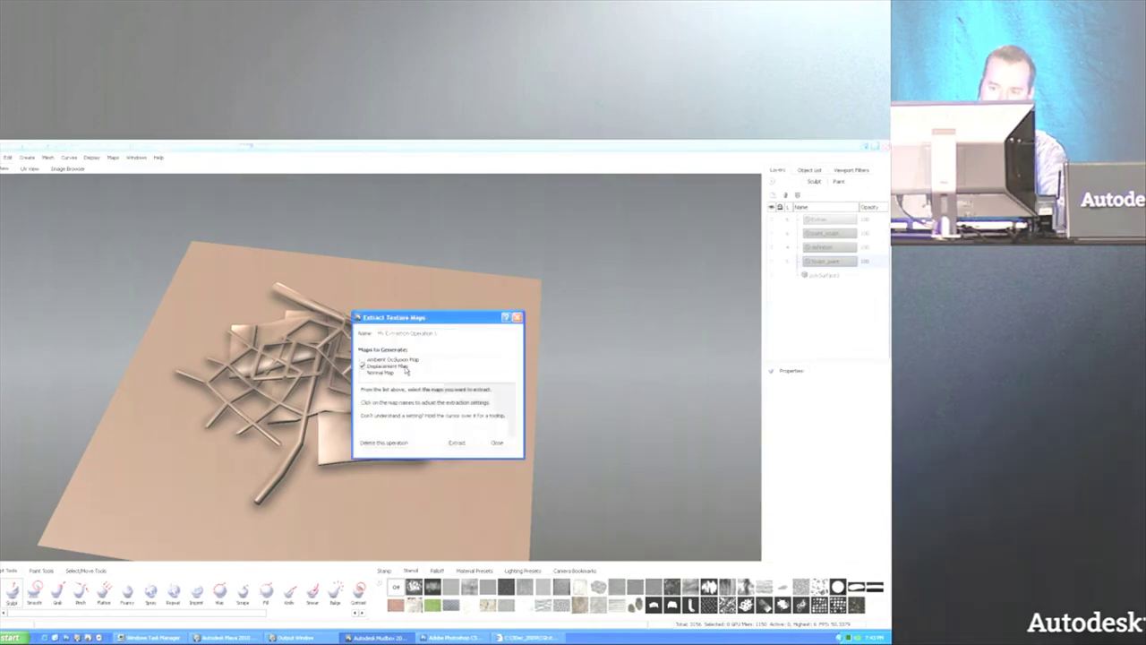
pyautogui.click(401, 367)
# Add all meshes to the target models and remove the others so that only the plane remains as target.
pyautogui.click(488, 352)
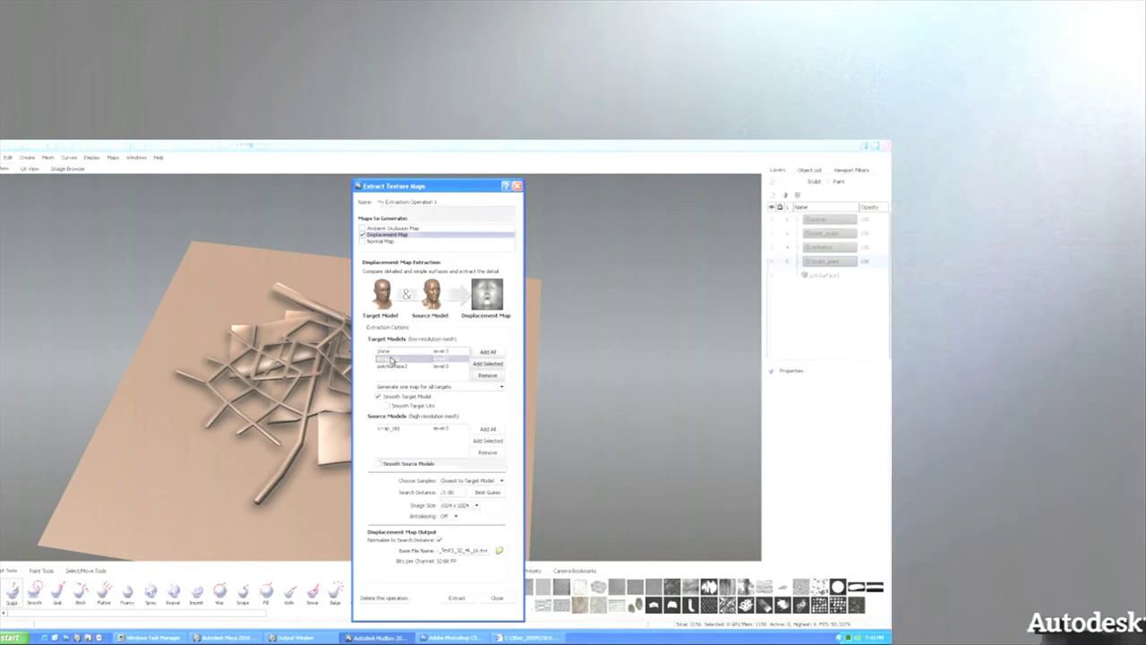
pyautogui.click(392, 360)
pyautogui.click(485, 376)
pyautogui.click(403, 361)
pyautogui.click(488, 376)
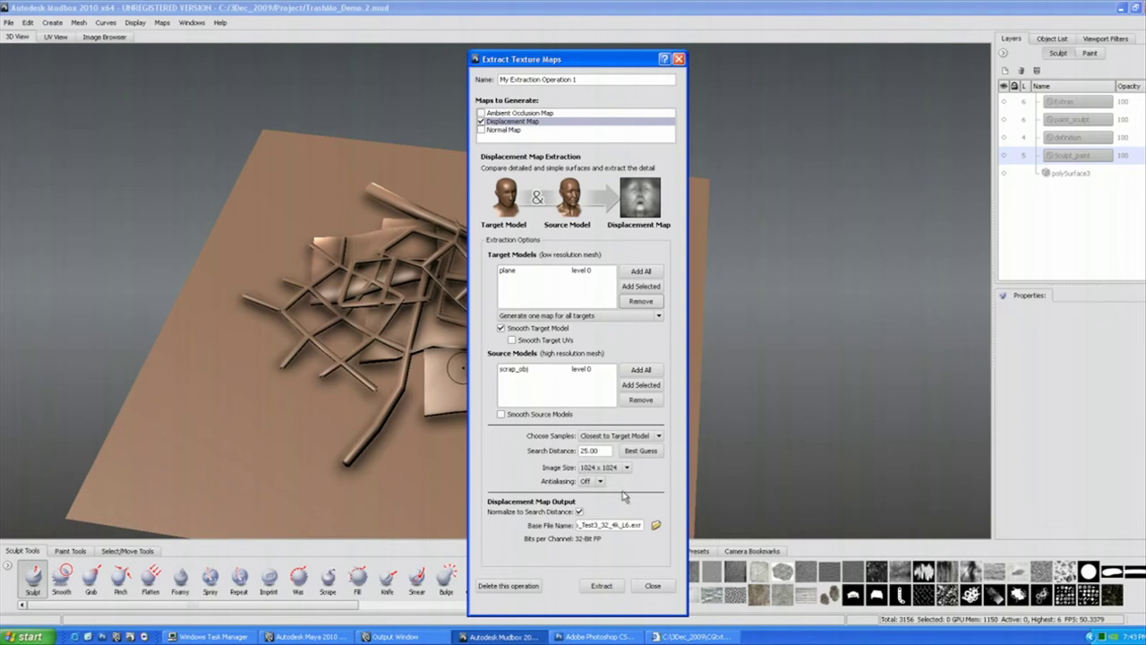
# Review the image file formats offered for the displacement map output, and close the extraction settings without saving or extracting.
pyautogui.click(652, 526)
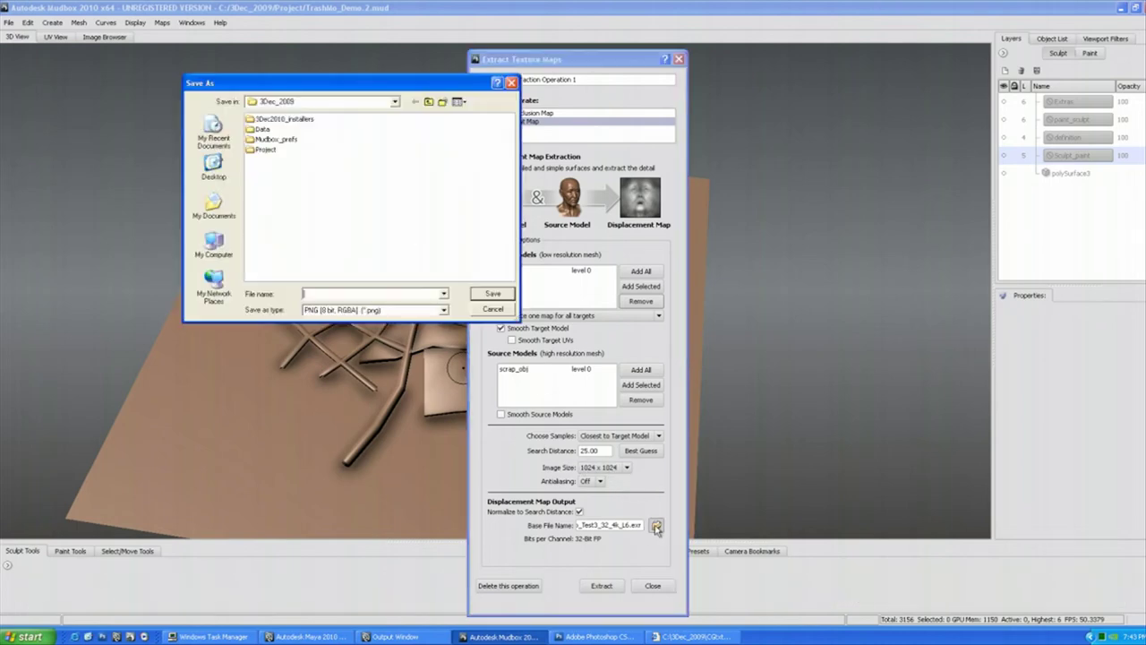
pyautogui.click(443, 309)
pyautogui.moveTo(445, 344)
pyautogui.mouseDown()
pyautogui.moveTo(445, 358)
pyautogui.moveTo(445, 336)
pyautogui.mouseUp()
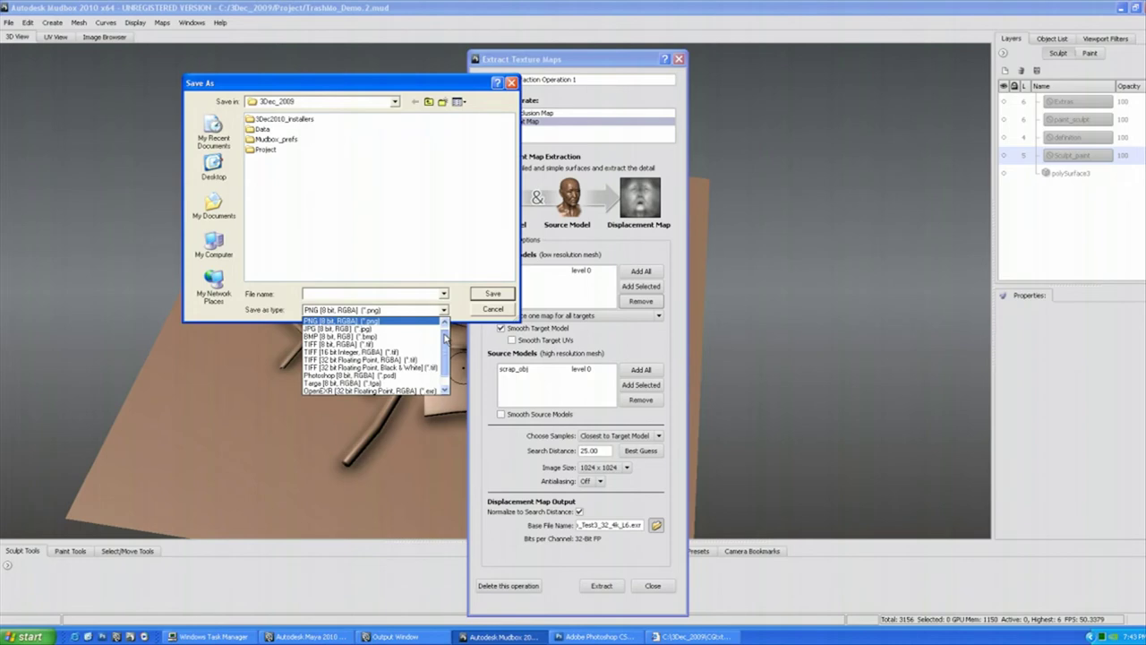
pyautogui.moveTo(445, 337); pyautogui.dragTo(445, 346)
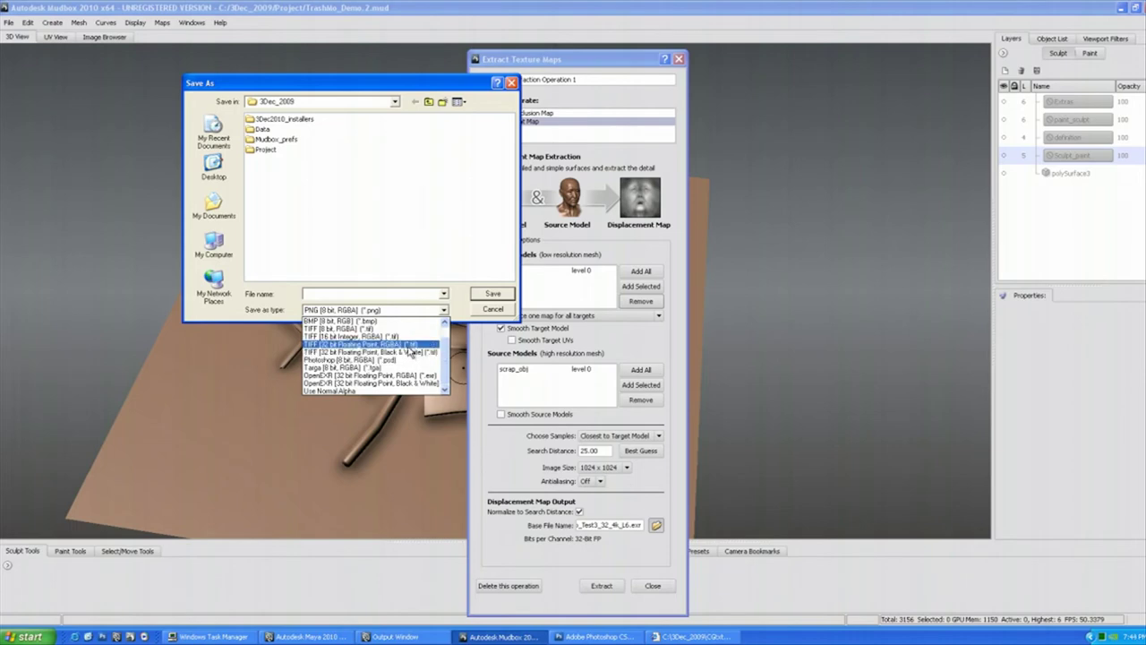
pyautogui.click(444, 310)
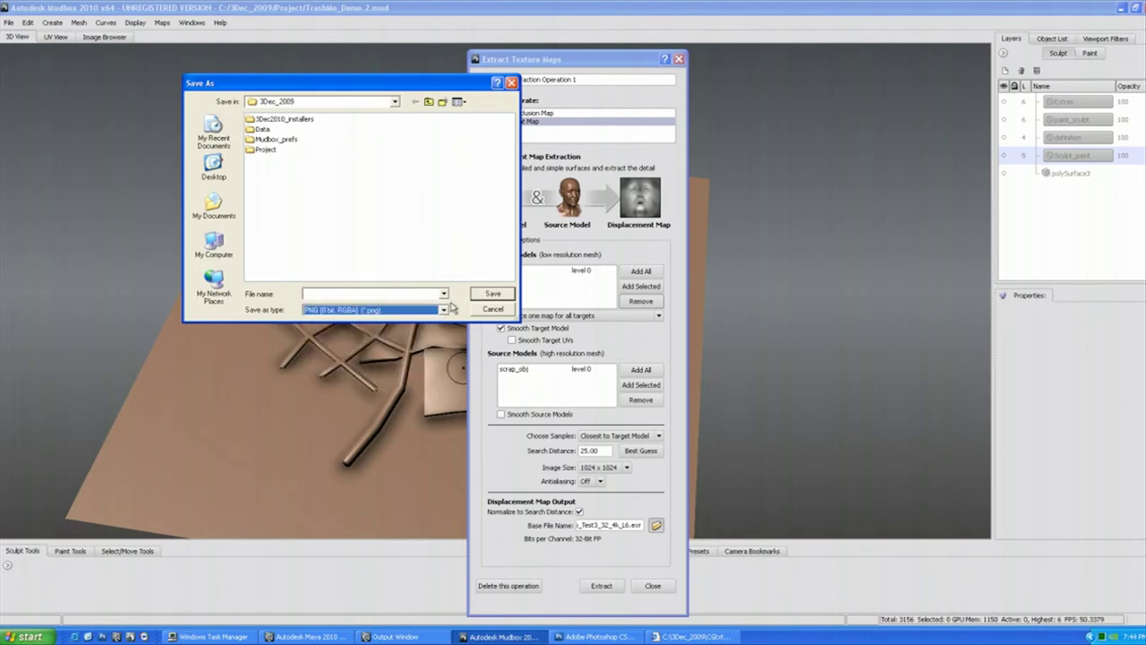
pyautogui.click(488, 310)
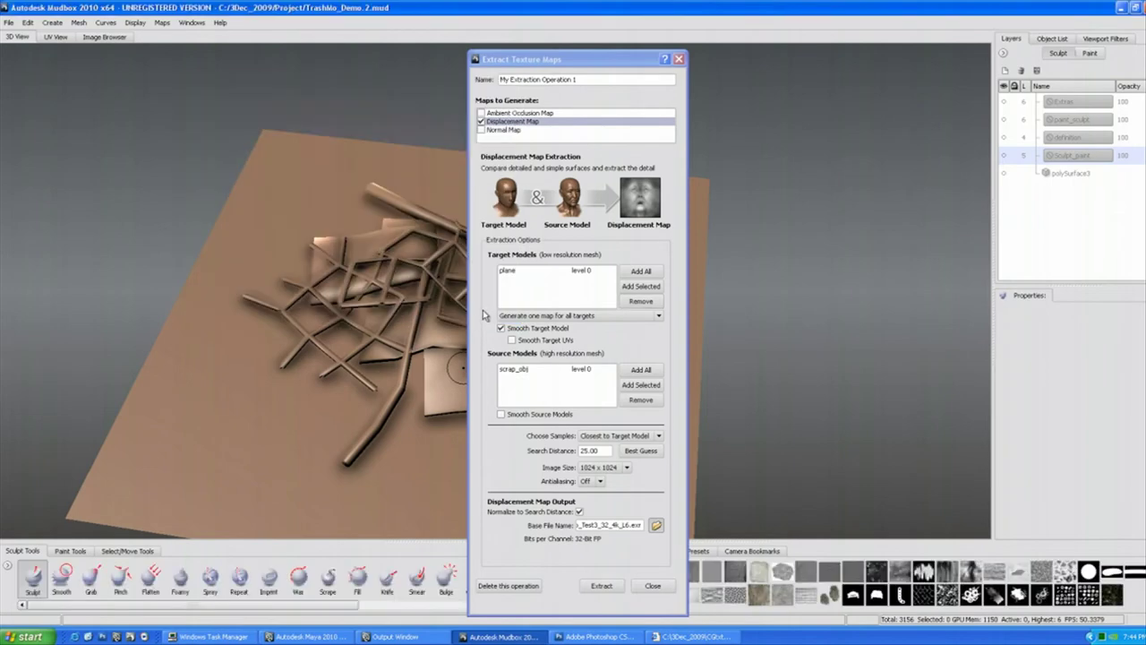
pyautogui.click(652, 584)
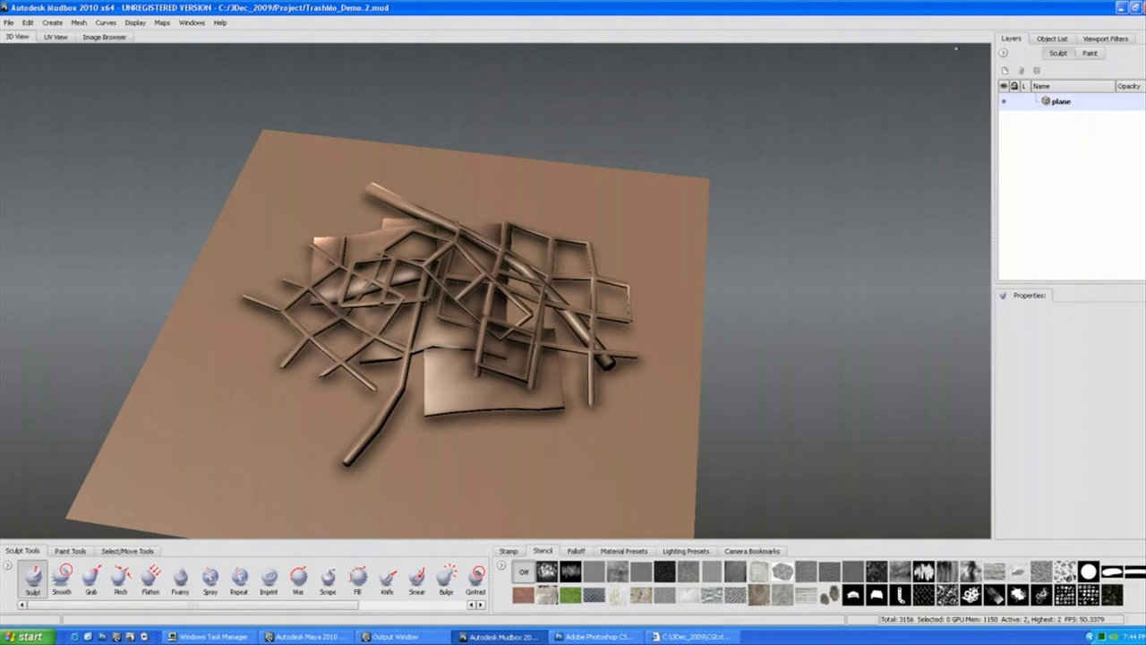
# Turn off the nVidia SSAO viewport filter and turn on Screen Distance, showing its properties.
pyautogui.click(1104, 41)
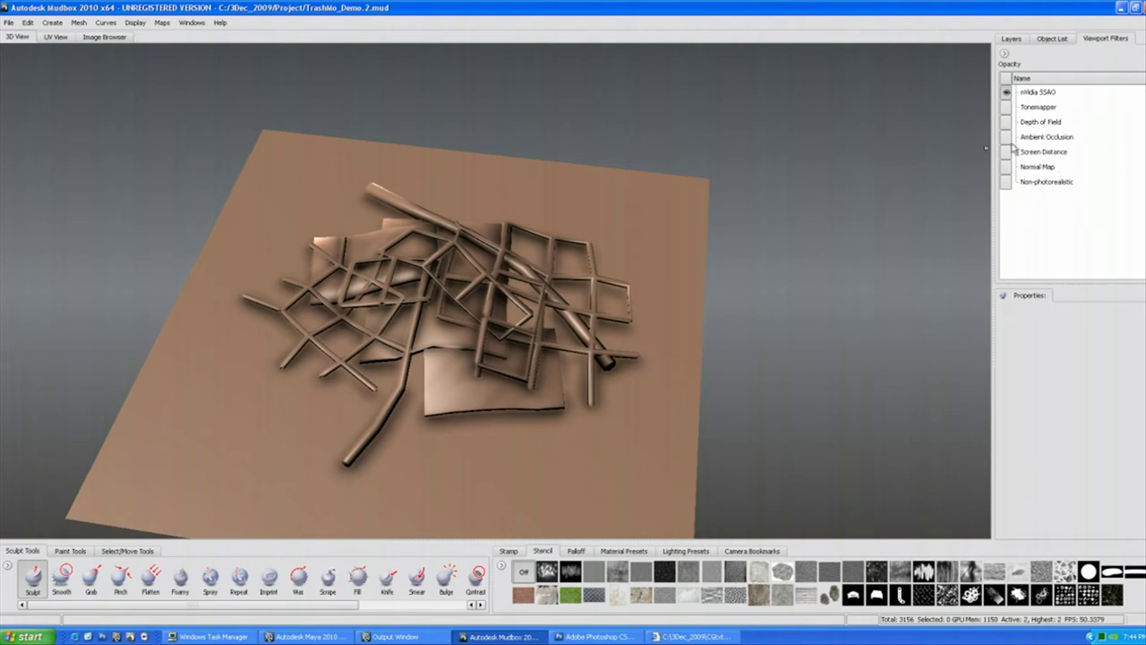
pyautogui.click(1007, 93)
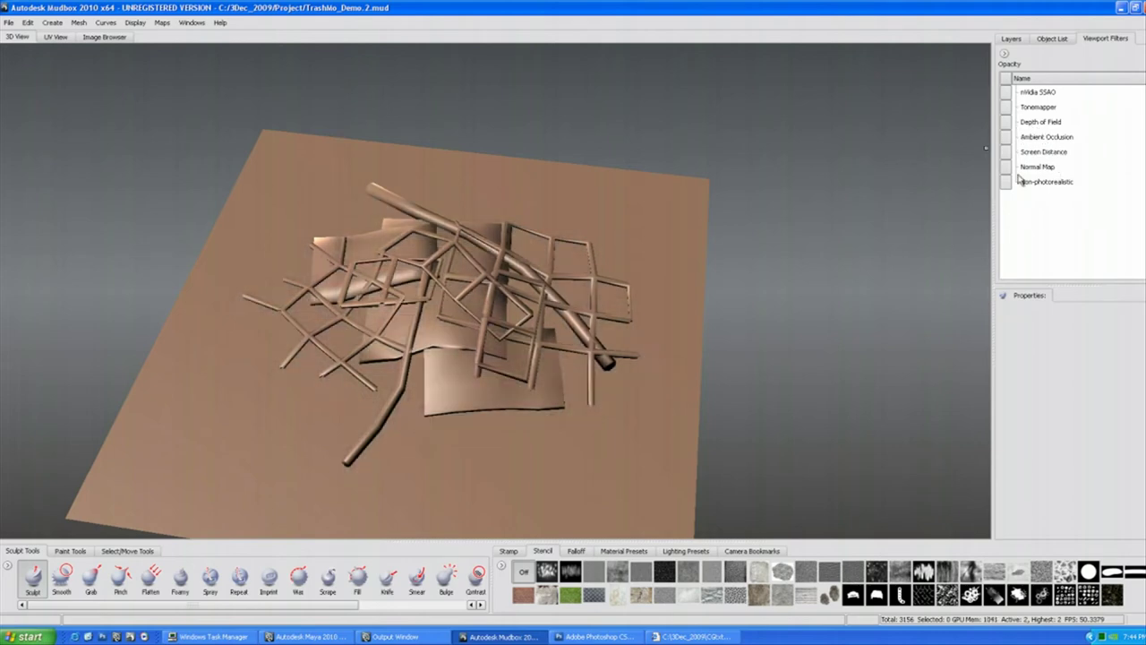
pyautogui.click(1006, 152)
pyautogui.click(1047, 152)
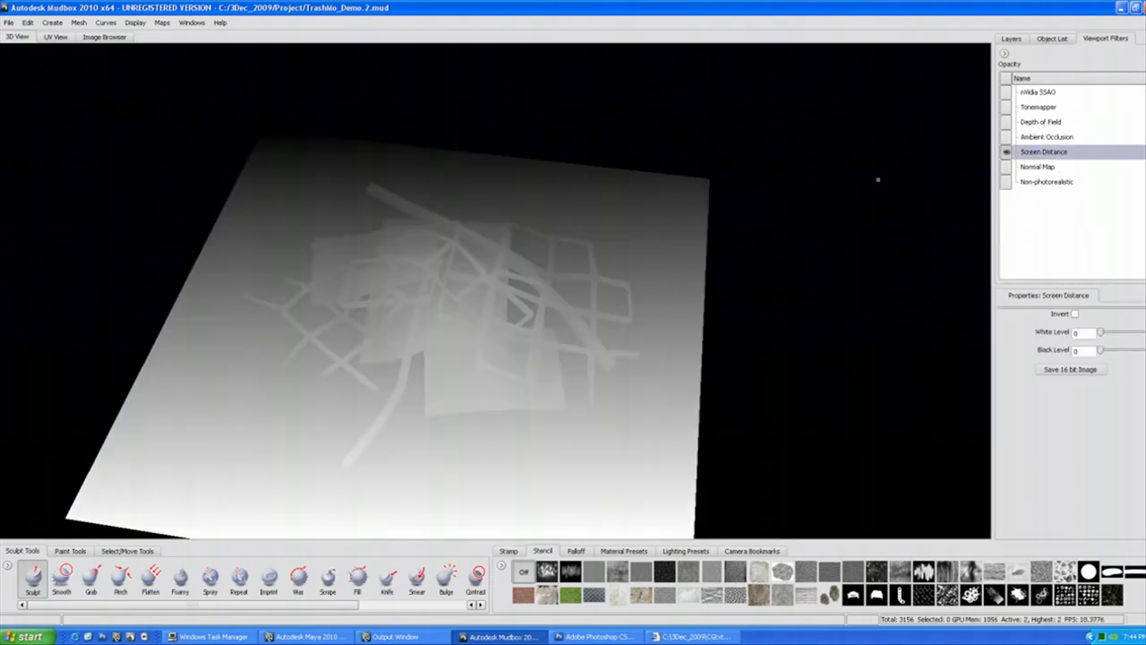
# Look through the Top camera at the depth view of the scrap pile and show the Screen Distance filter's properties.
pyautogui.click(1052, 38)
pyautogui.rightClick(1064, 111)
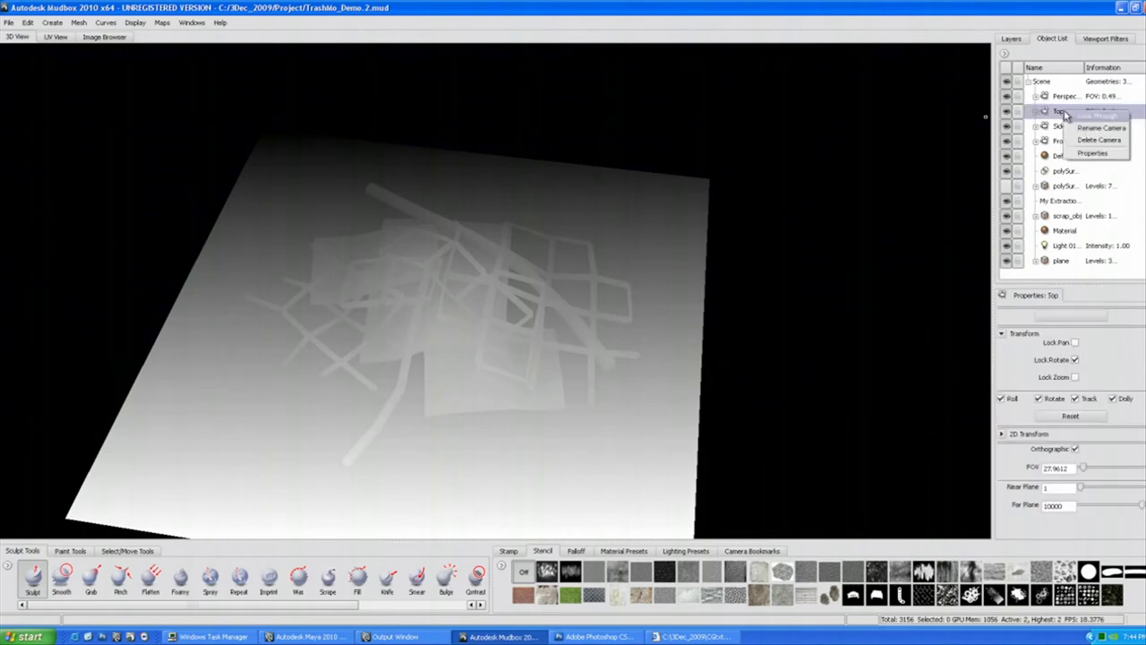
pyautogui.click(1092, 123)
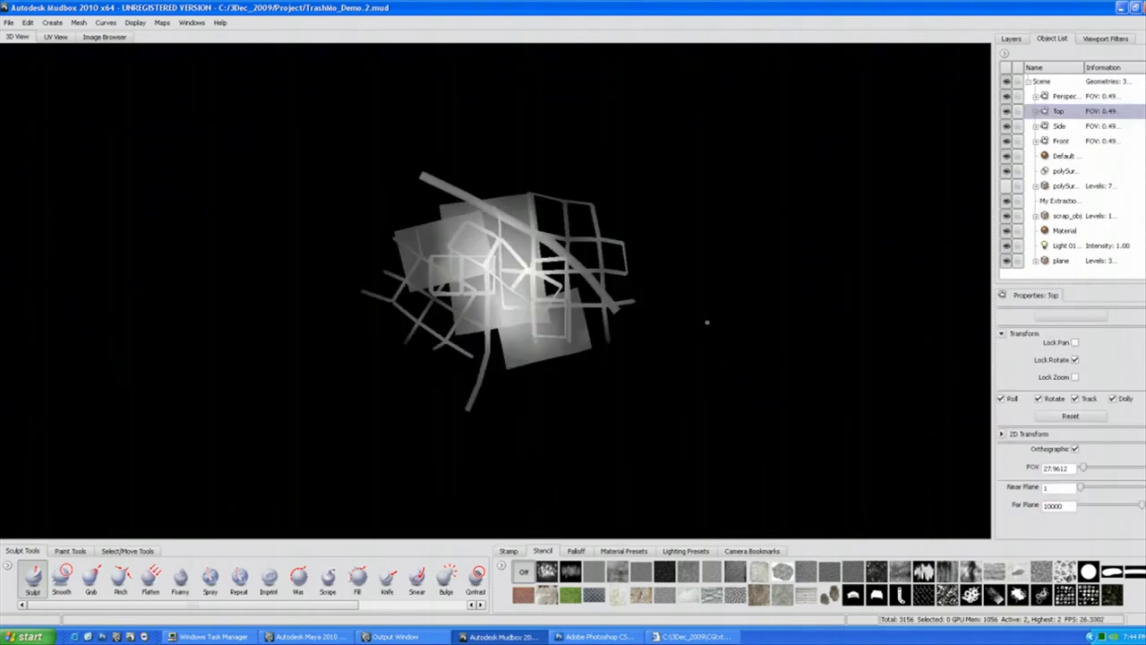
pyautogui.keyDown('alt'); pyautogui.moveTo(690, 334); pyautogui.dragTo(735, 342, button='right'); pyautogui.keyUp('alt')
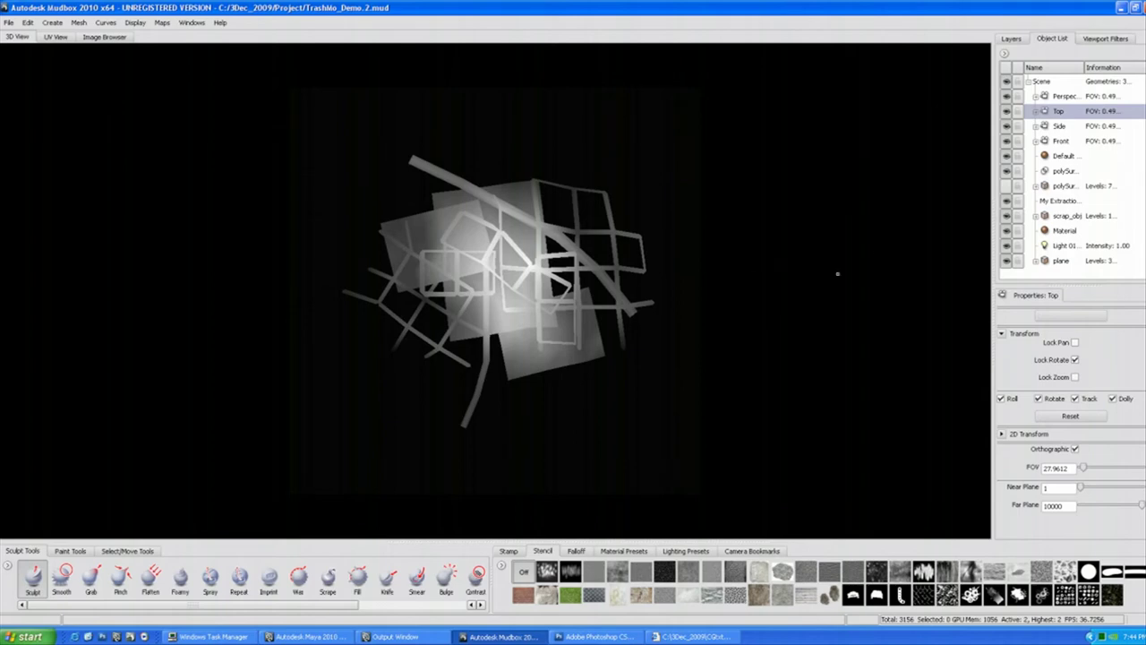
pyautogui.click(1108, 39)
pyautogui.click(1053, 157)
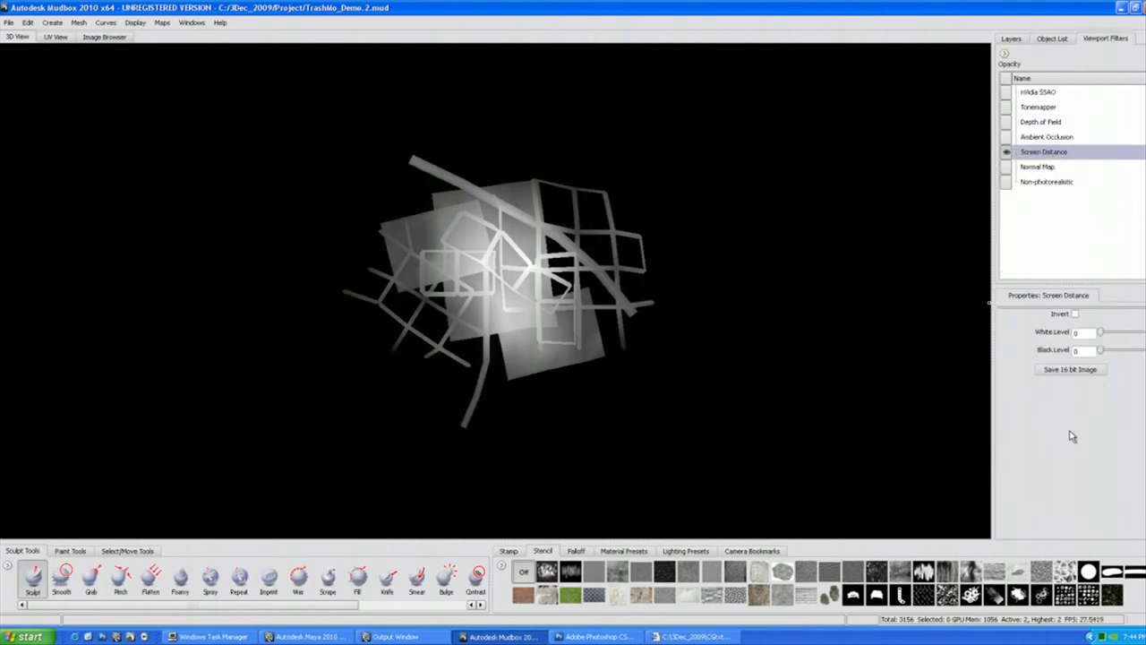
# Try the Save Screen Image size presets up to 2X screen size, and cancel without saving.
pyautogui.click(9, 22)
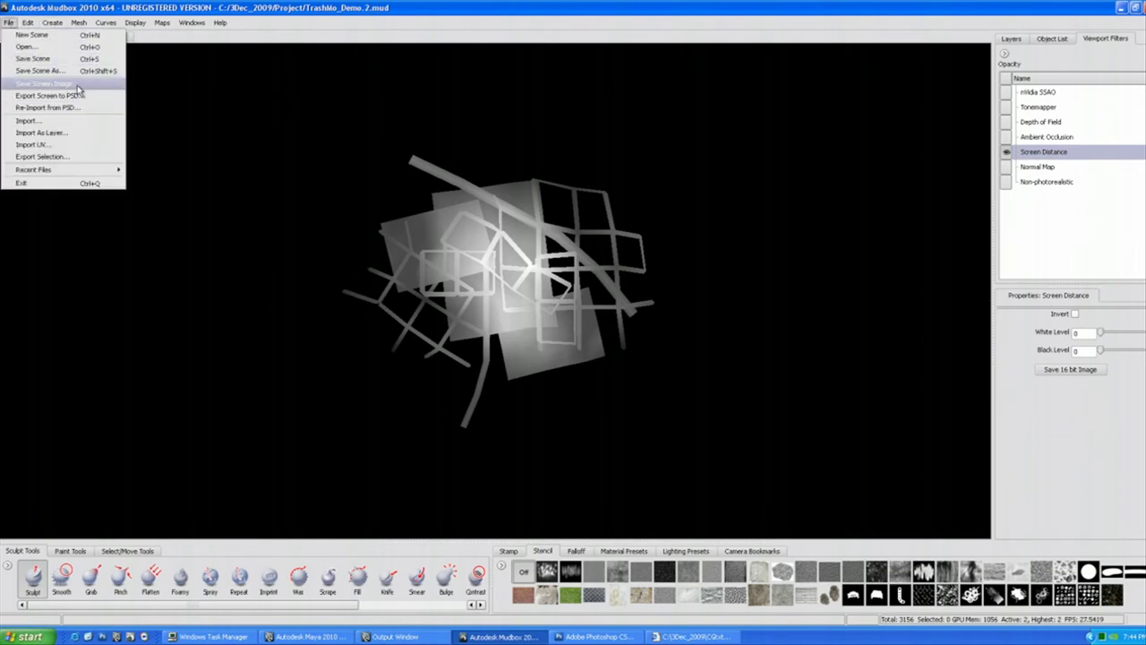
pyautogui.click(84, 87)
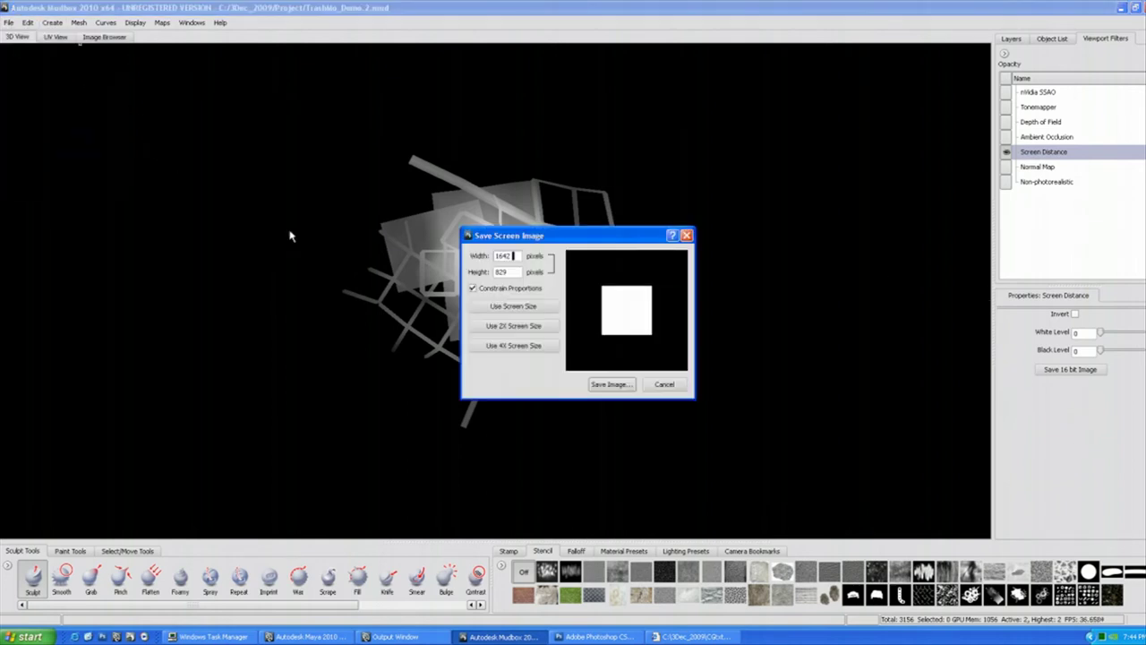
pyautogui.click(540, 310)
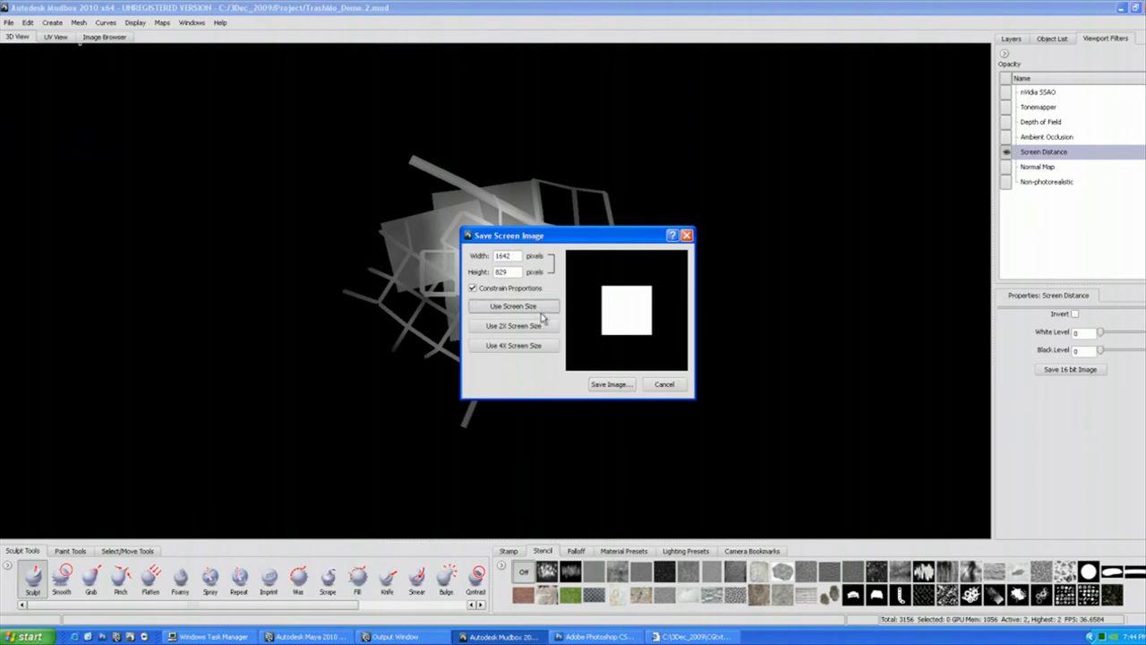
pyautogui.click(539, 327)
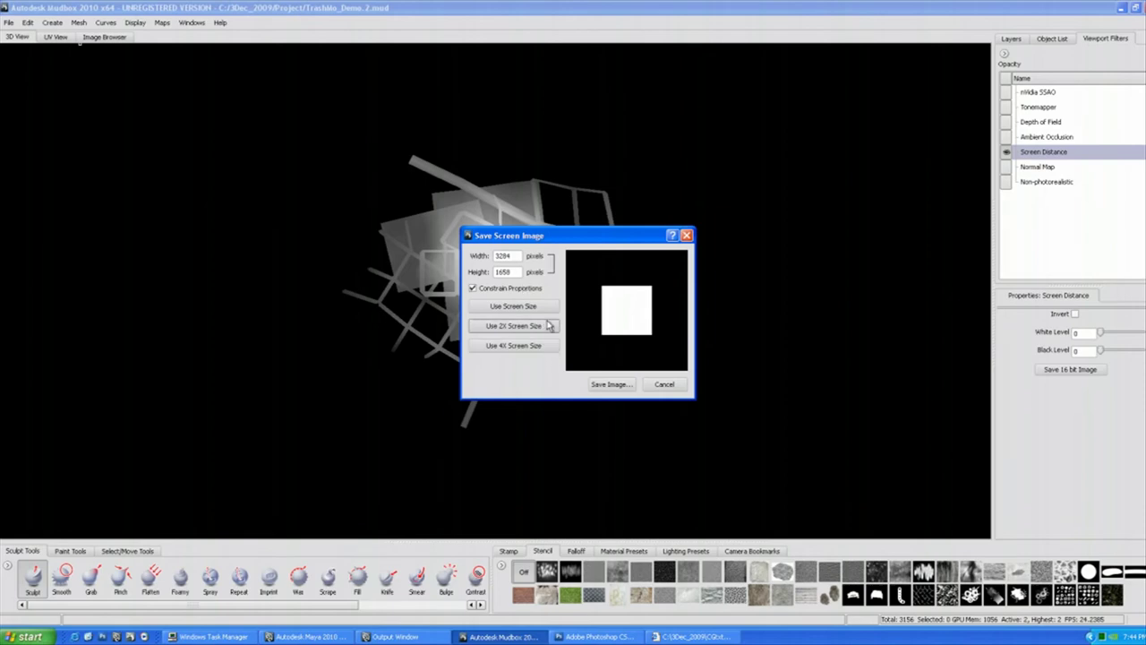
pyautogui.click(664, 385)
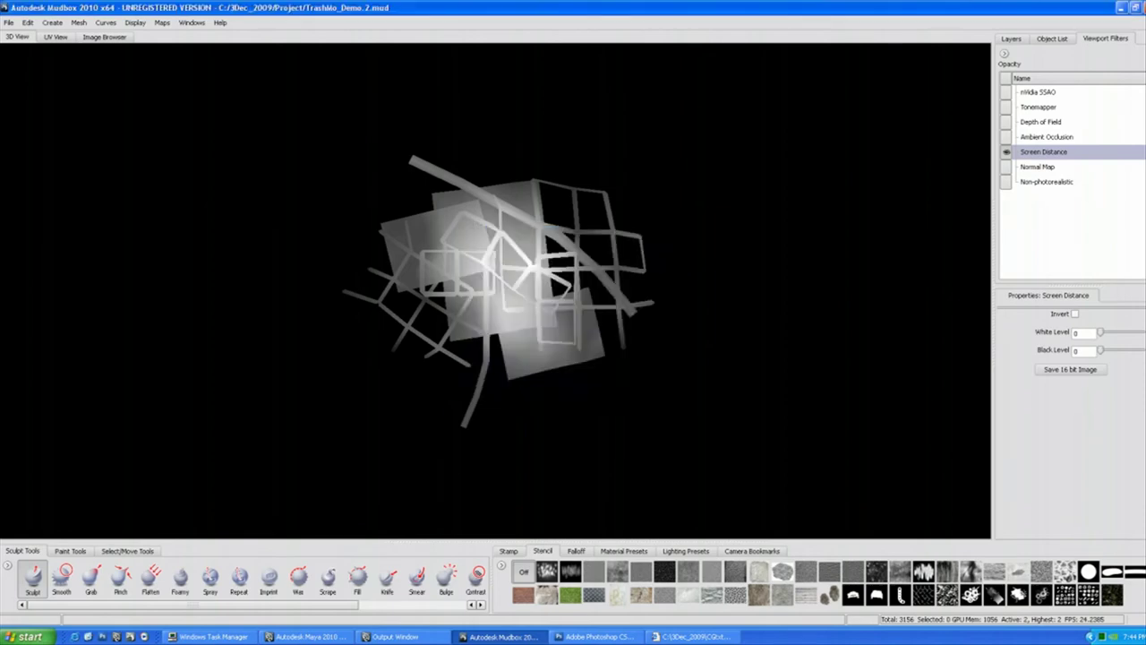
# Return the viewport to the Perspective camera.
pyautogui.click(1052, 39)
pyautogui.click(1061, 97)
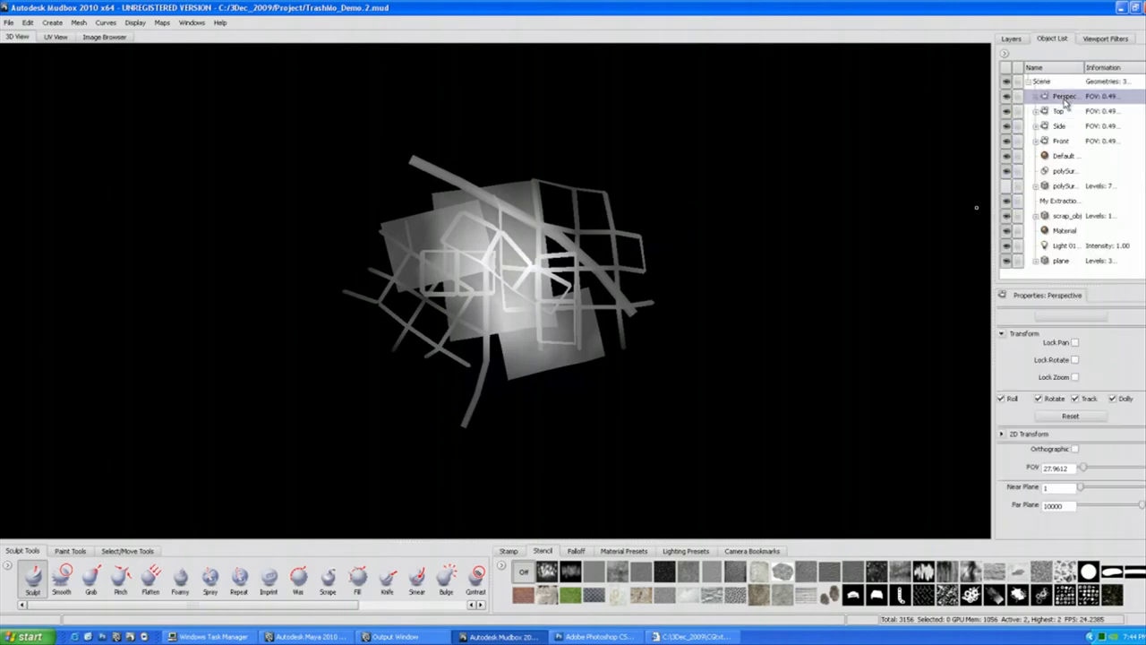
pyautogui.rightClick(1063, 99)
pyautogui.click(1078, 104)
# Turn off the Screen Distance filter, re-enable nVidia SSAO, and return to the layer list.
pyautogui.click(1105, 40)
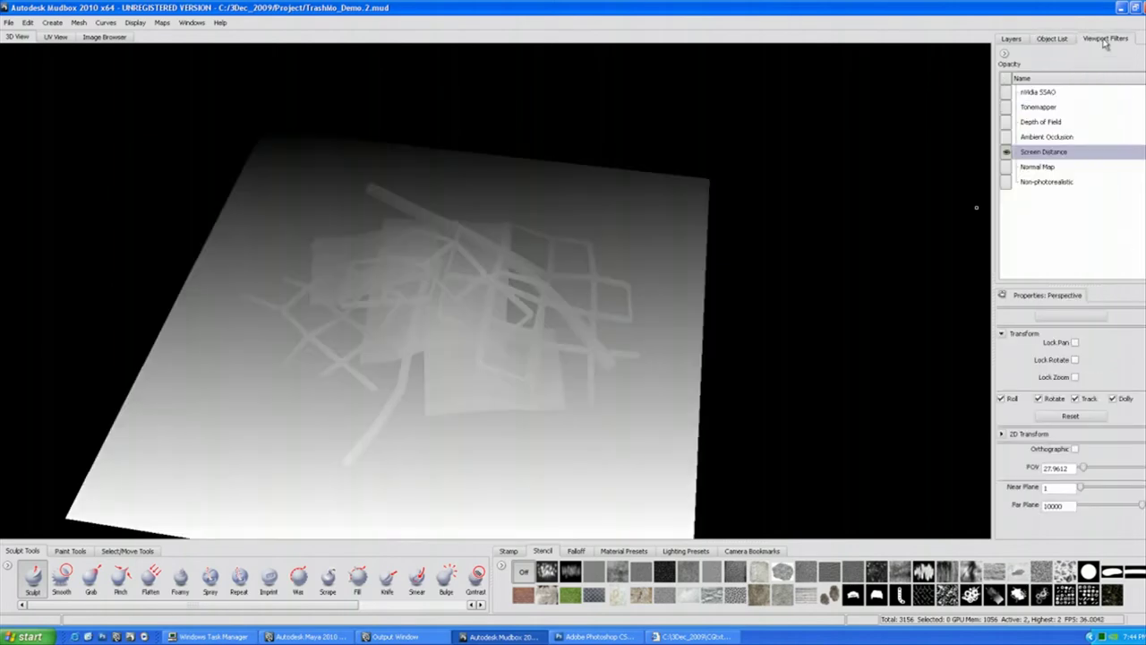
pyautogui.click(1006, 152)
pyautogui.click(1038, 92)
pyautogui.click(1005, 92)
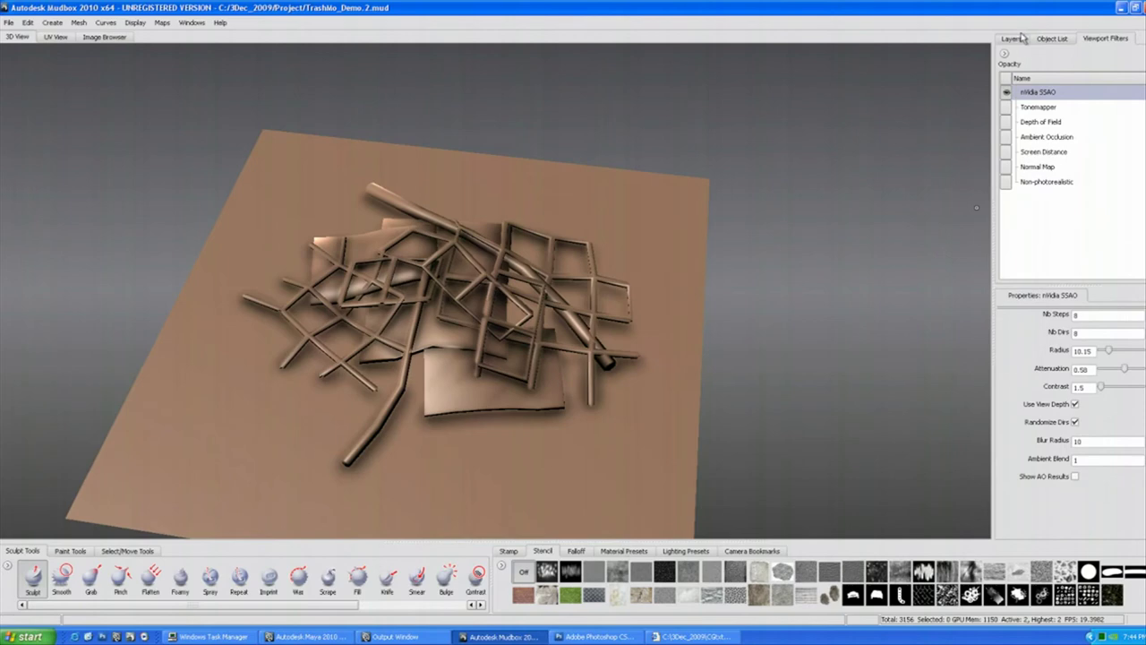
pyautogui.click(1012, 38)
pyautogui.keyDown('alt'); pyautogui.moveTo(650, 313); pyautogui.dragTo(660, 271, button='right'); pyautogui.keyUp('alt')
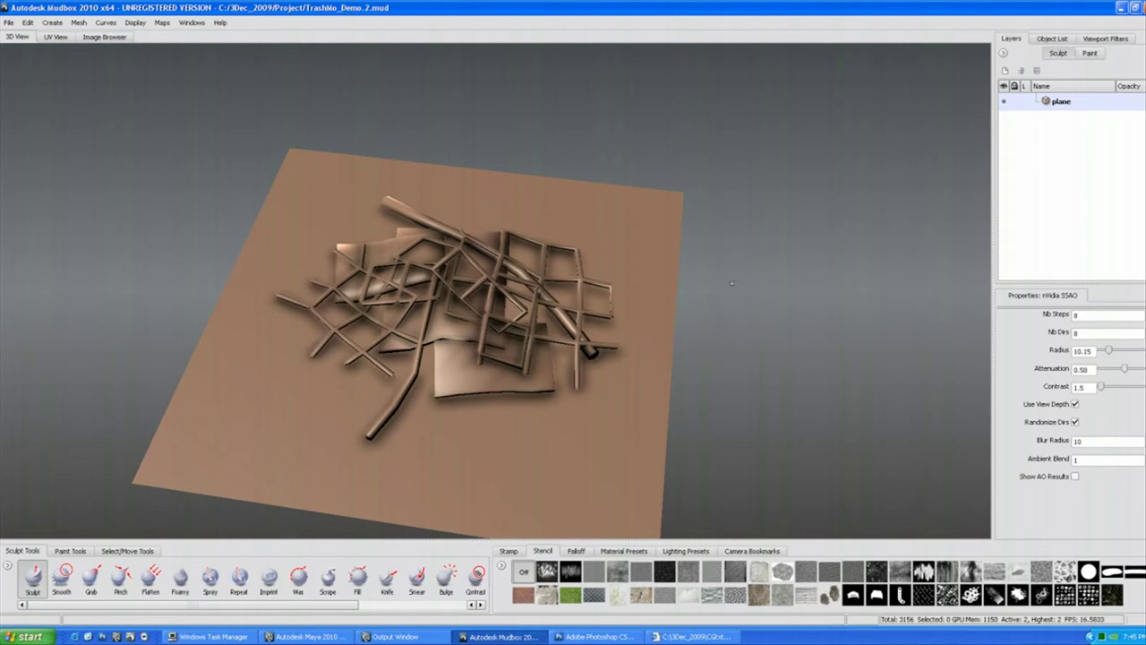
# Switch to Photoshop to examine the Trash_Concept.psd creature and scrap references, and to CGtxtrs2.jpg to examine the scrap heap textures.
pyautogui.hotkey('alt', 'Tab')
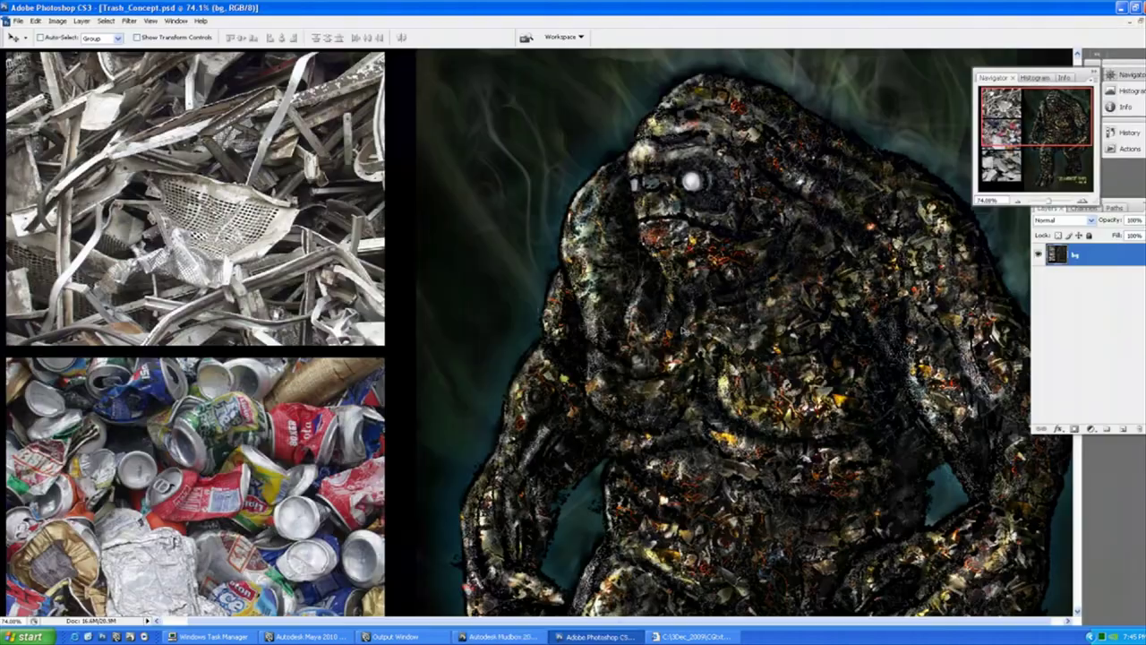
pyautogui.moveTo(1059, 122)
pyautogui.mouseDown()
pyautogui.moveTo(1064, 131)
pyautogui.moveTo(1061, 121)
pyautogui.mouseUp()
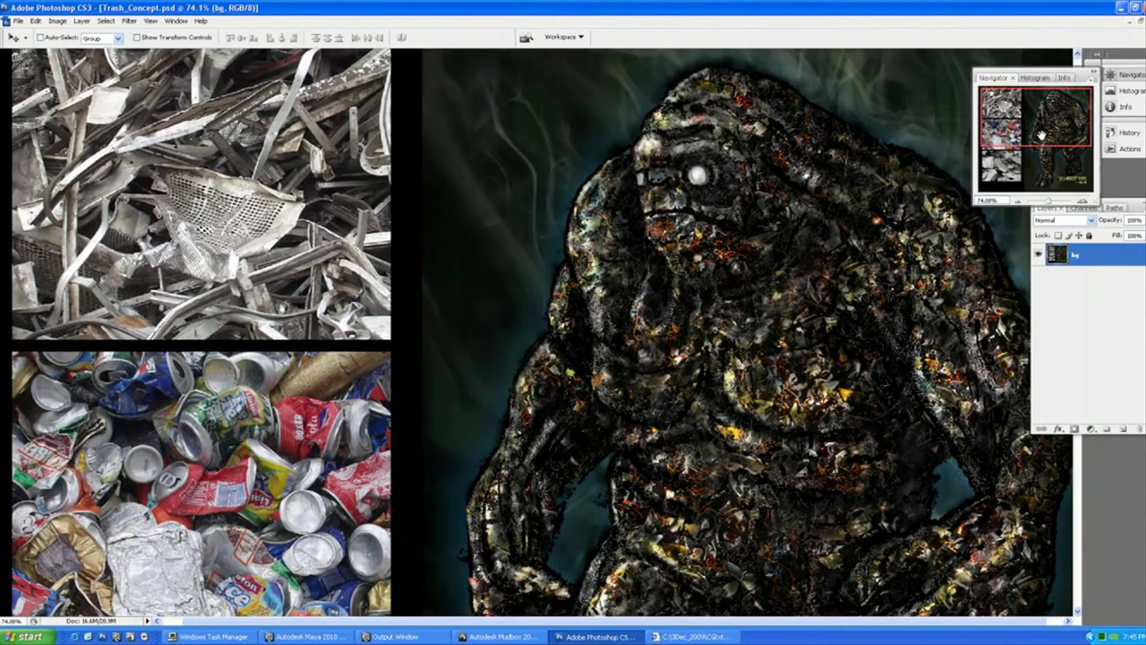
pyautogui.hotkey('alt', 'Tab')
pyautogui.hotkey('alt', 'Tab')
pyautogui.hotkey('alt', 'Tab')
pyautogui.hotkey('alt', 'Tab')
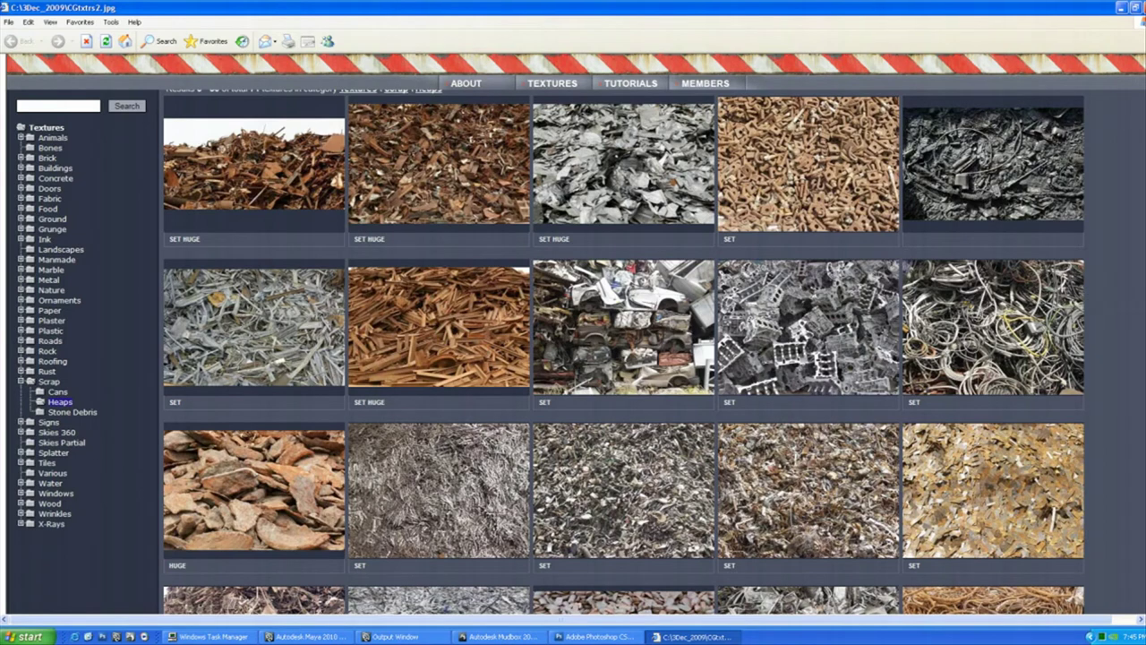
# Compare the scrap heap textures in CGtxtrs2.jpg with the creature in Trash_Concept.psd, and switch back to Mudbox.
pyautogui.scroll(-2, 573, 349)
pyautogui.scroll(2, 572, 349)
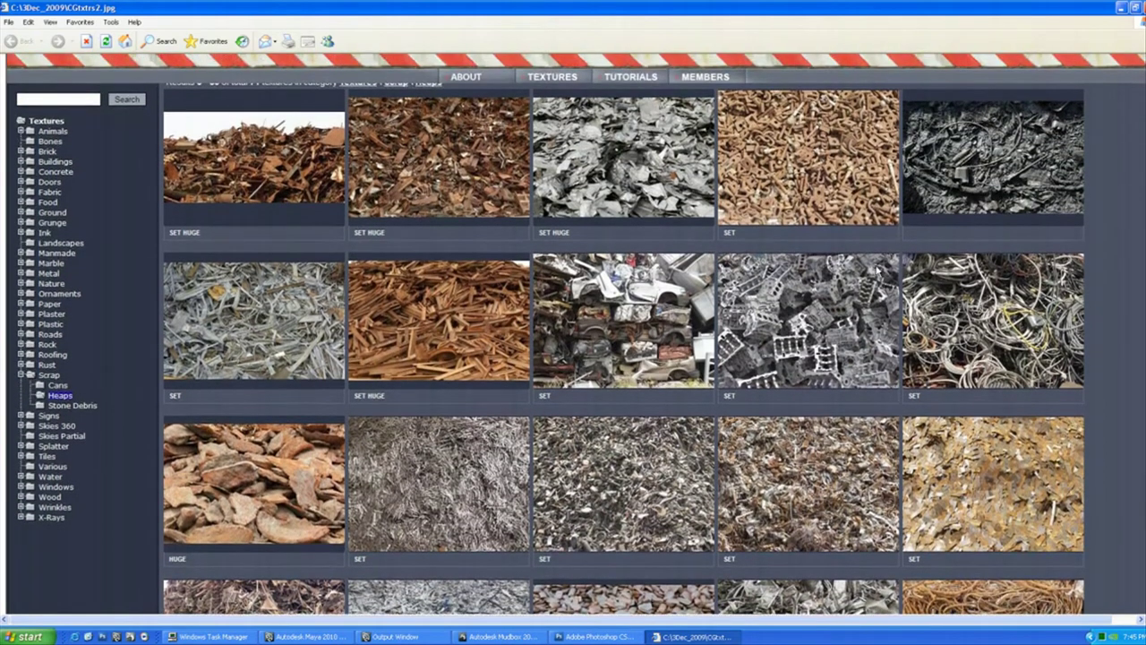
pyautogui.hotkey('alt', 'Tab')
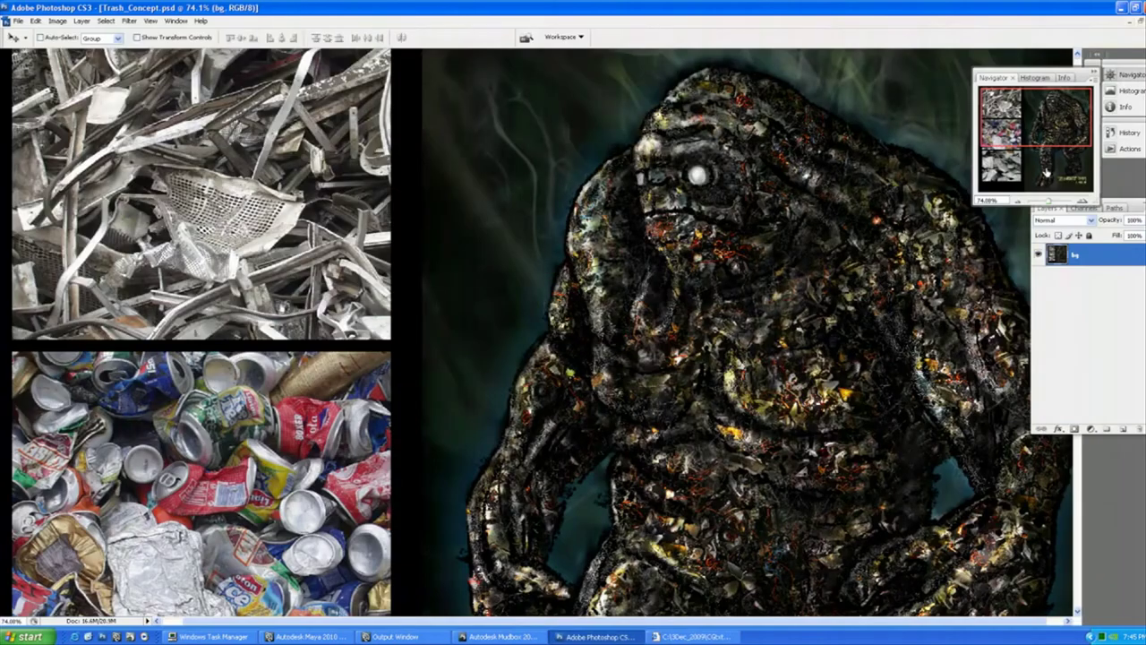
pyautogui.moveTo(1041, 126)
pyautogui.mouseDown()
pyautogui.moveTo(1039, 156)
pyautogui.moveTo(1038, 119)
pyautogui.mouseUp()
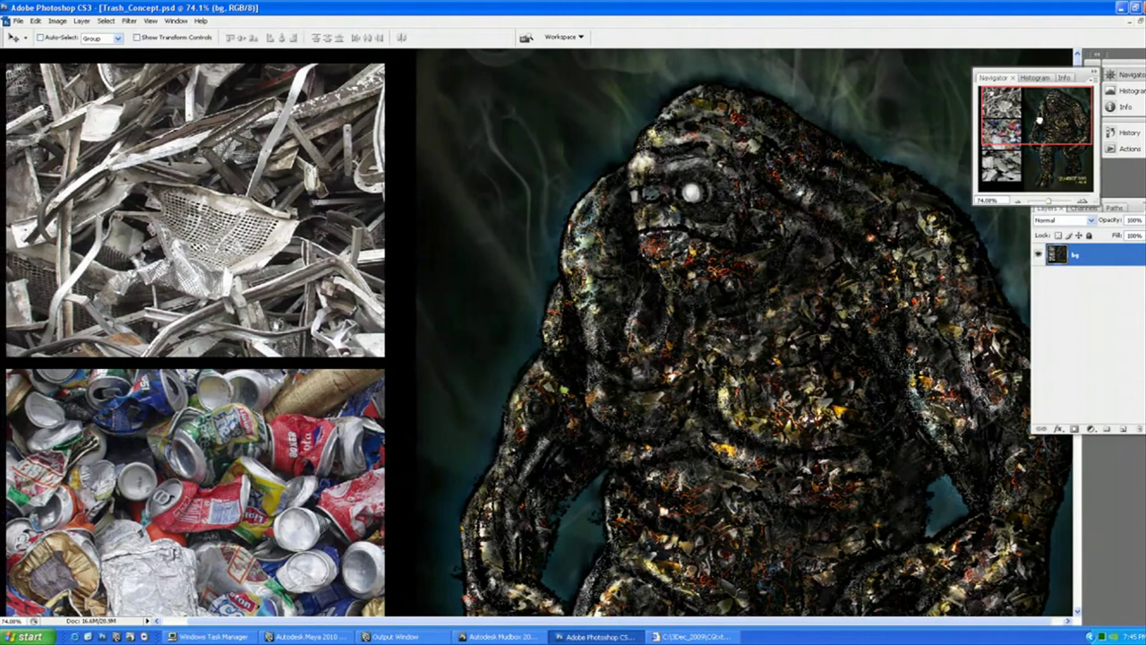
pyautogui.hotkey('alt', 'Tab')
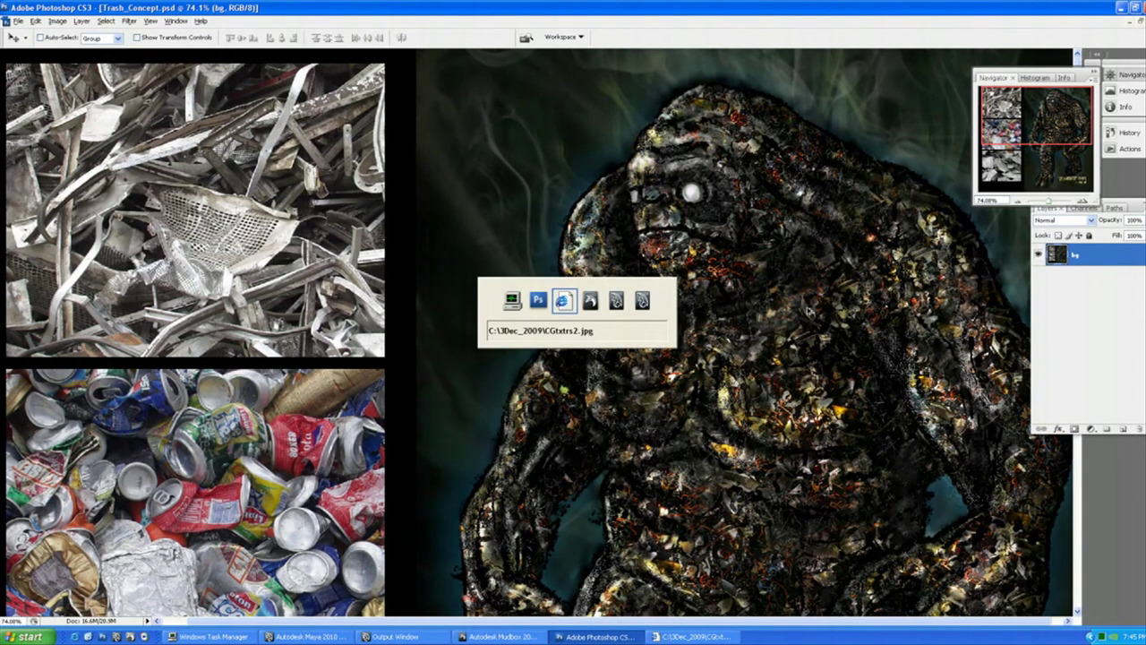
pyautogui.hotkey('alt', 'Tab')
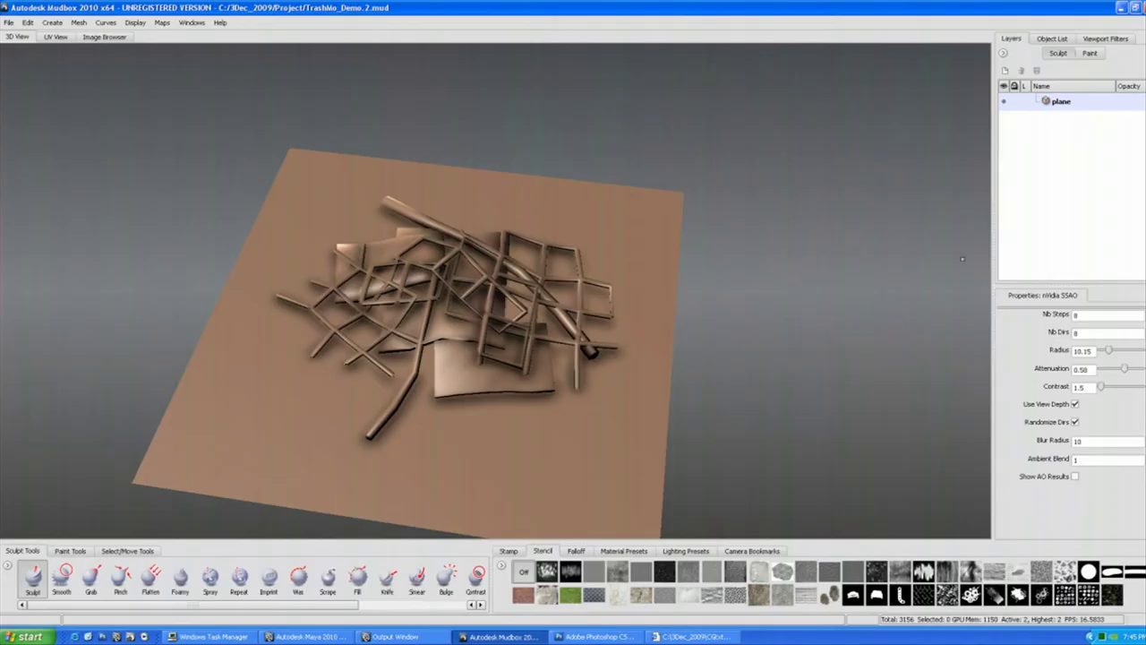
# Hide the plane and scrap objects, show the creature mesh instead, and frame its full body from the front.
pyautogui.click(1050, 39)
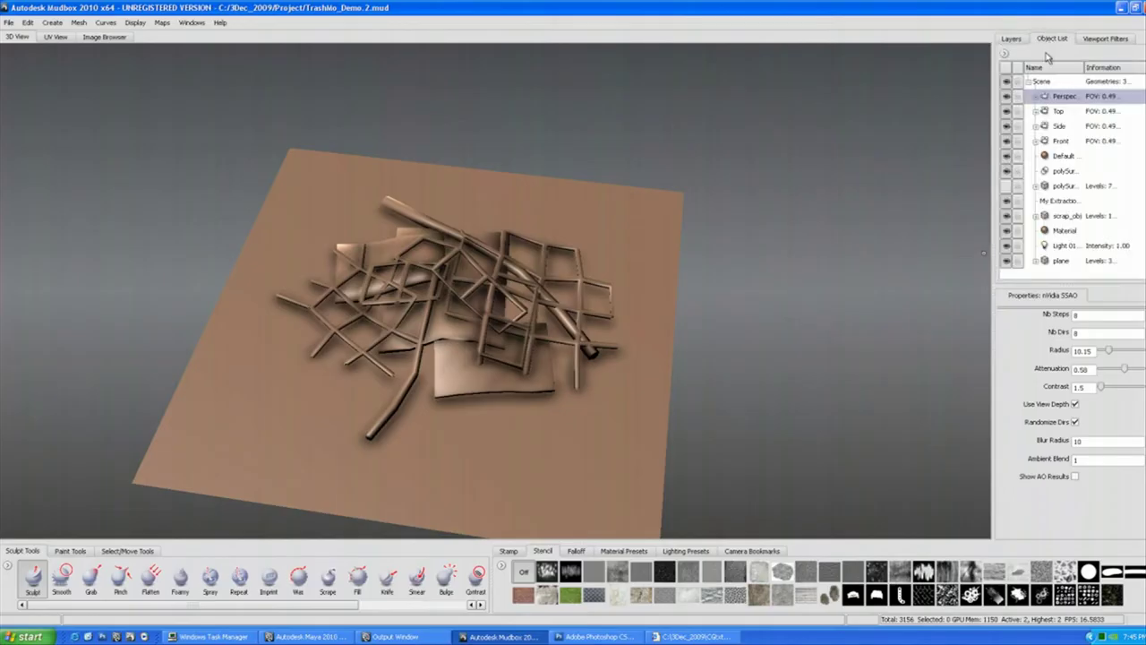
pyautogui.click(1006, 260)
pyautogui.click(1006, 215)
pyautogui.click(1056, 185)
pyautogui.click(1007, 187)
pyautogui.keyDown('alt'); pyautogui.moveTo(650, 307); pyautogui.dragTo(602, 278); pyautogui.keyUp('alt')
pyautogui.keyDown('alt'); pyautogui.moveTo(602, 278); pyautogui.dragTo(689, 288, button='middle'); pyautogui.keyUp('alt')
pyautogui.keyDown('alt'); pyautogui.moveTo(673, 286); pyautogui.dragTo(675, 349, button='right'); pyautogui.keyUp('alt')
pyautogui.keyDown('alt'); pyautogui.moveTo(676, 350); pyautogui.dragTo(851, 212); pyautogui.keyUp('alt')
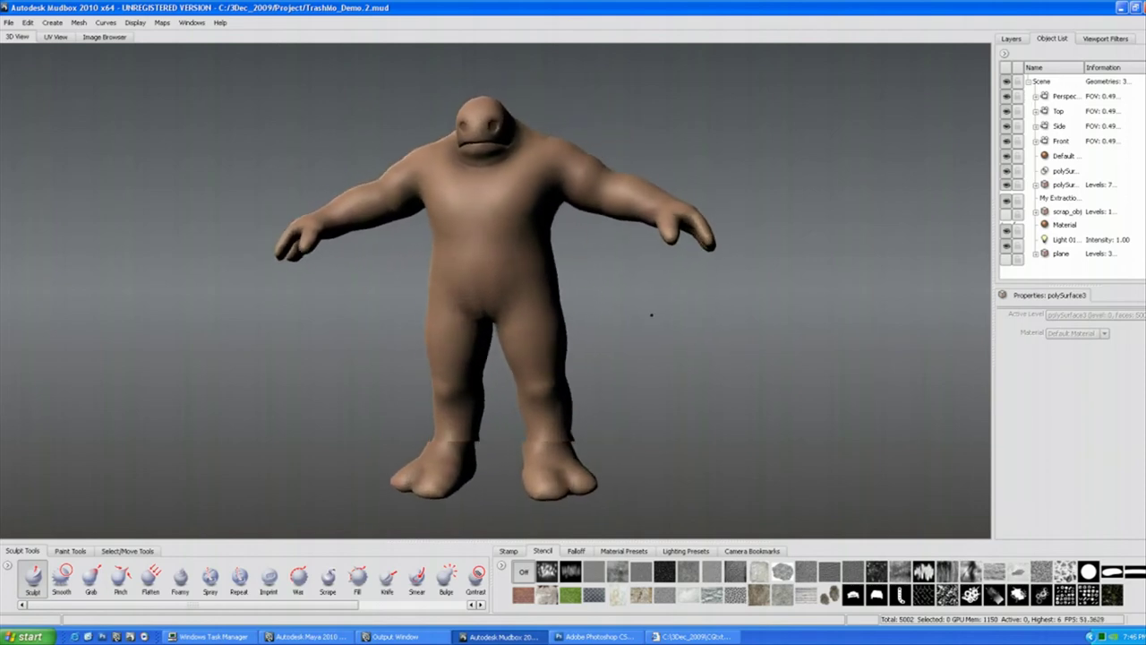
# Examine the creature's wireframe and UV layout, and return to the shaded 3D view without wireframe.
pyautogui.press('w')
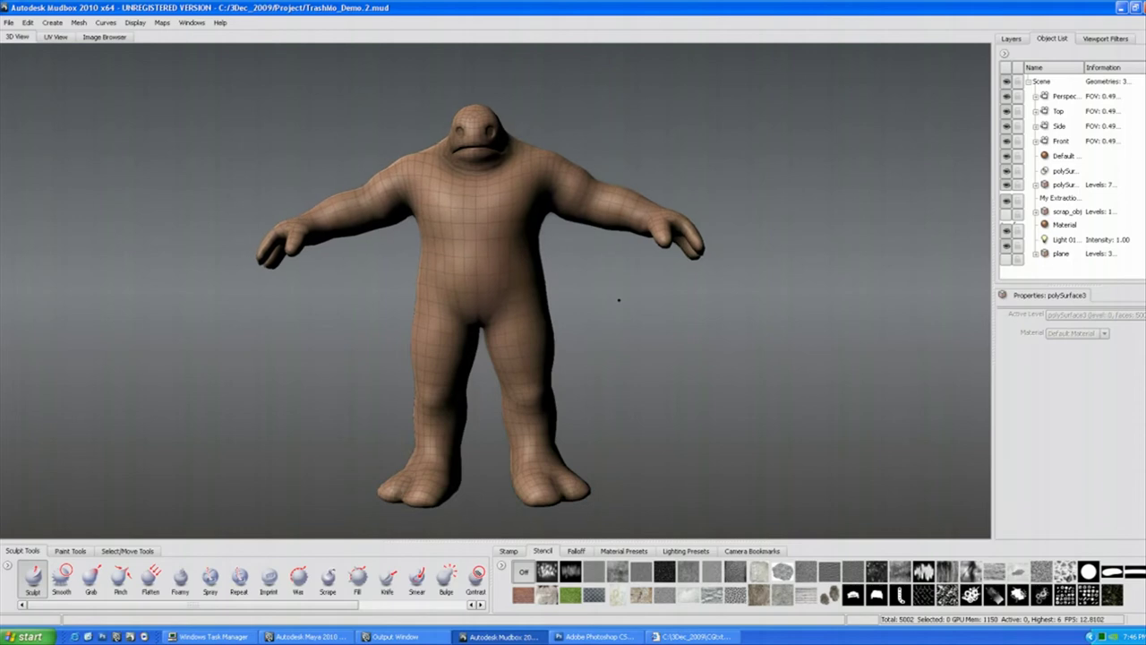
pyautogui.click(55, 37)
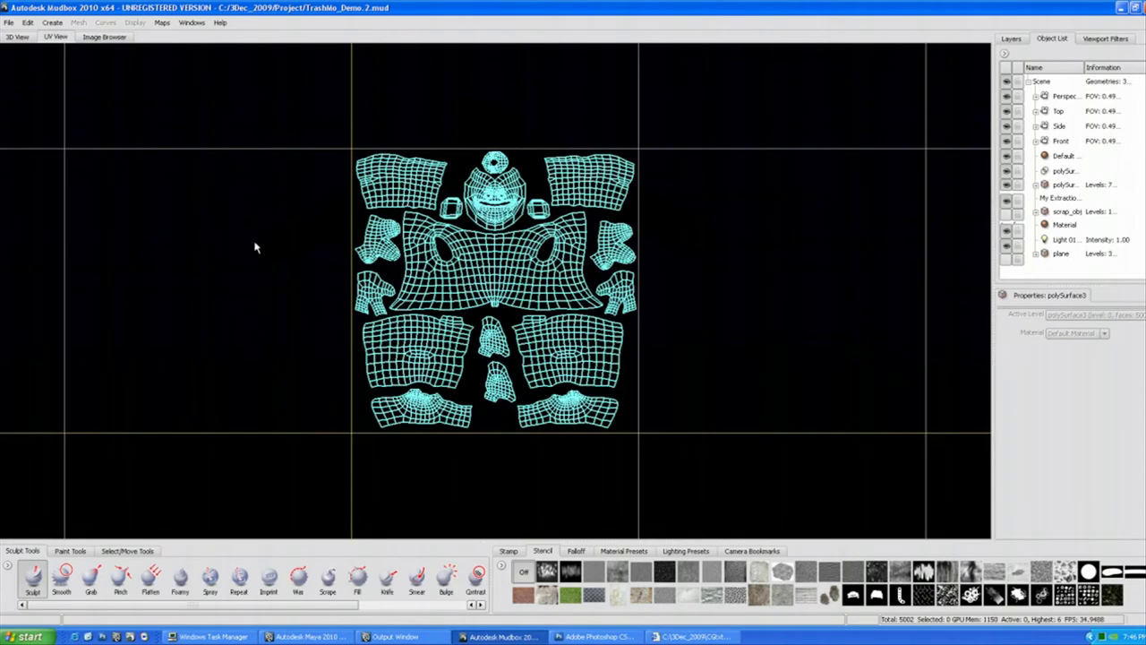
pyautogui.click(18, 37)
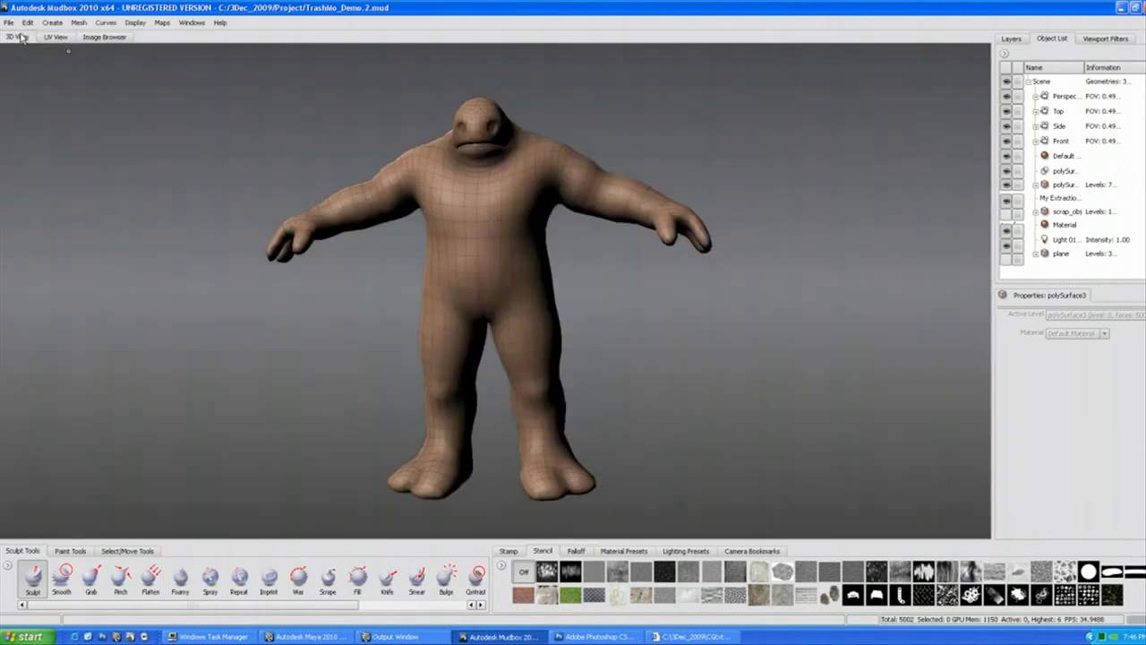
pyautogui.moveTo(559, 299)
pyautogui.keyDown('alt'); pyautogui.mouseDown()
pyautogui.moveTo(593, 287)
pyautogui.moveTo(511, 262)
pyautogui.mouseUp(); pyautogui.keyUp('alt')
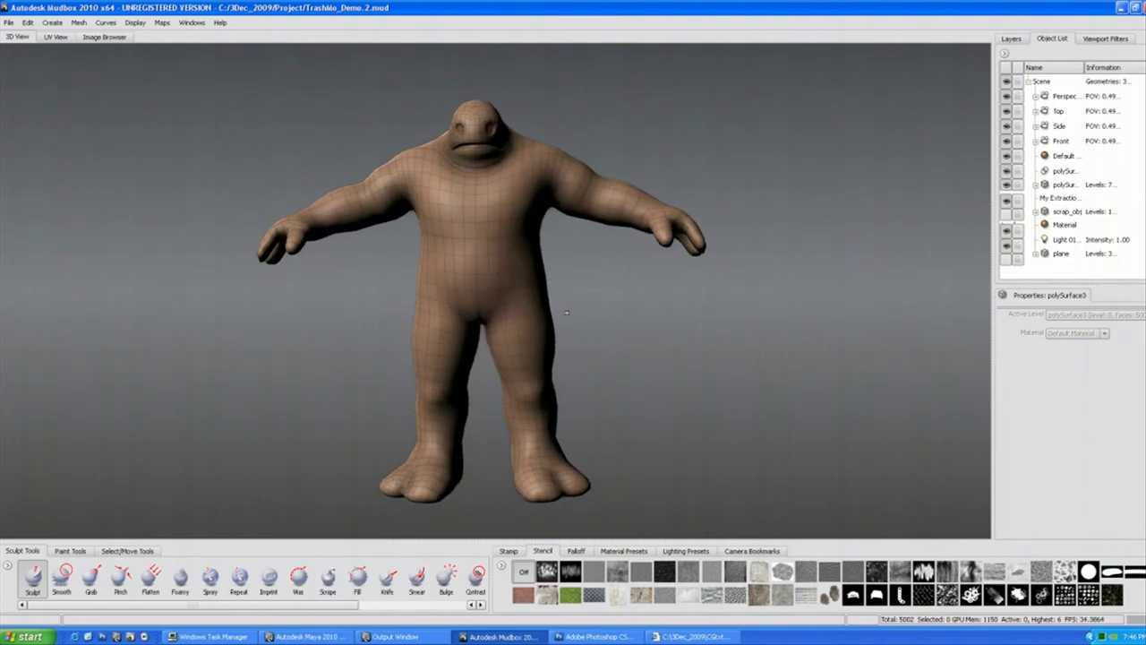
pyautogui.press('w')
pyautogui.keyDown('alt'); pyautogui.moveTo(594, 331); pyautogui.dragTo(576, 333); pyautogui.keyUp('alt')
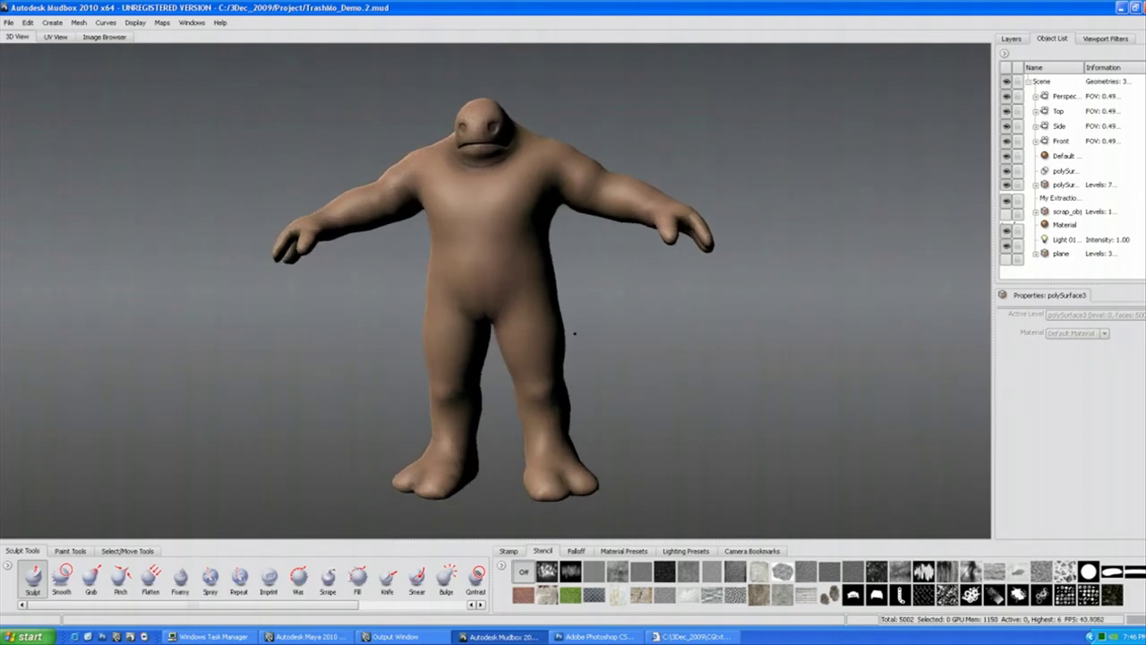
pyautogui.keyDown('alt'); pyautogui.moveTo(576, 332); pyautogui.dragTo(603, 325, button='middle'); pyautogui.keyUp('alt')
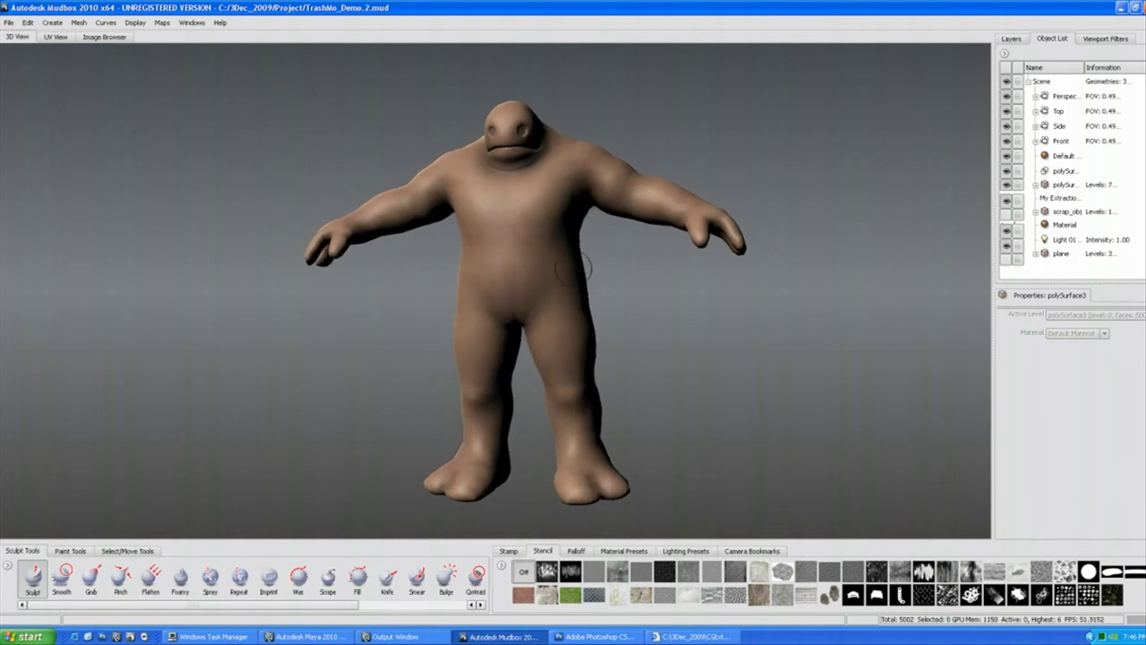
# Step the creature mesh up to subdivision level 5 and add a new sculpt layer.
pyautogui.press('pageup')
pyautogui.press('pageup')
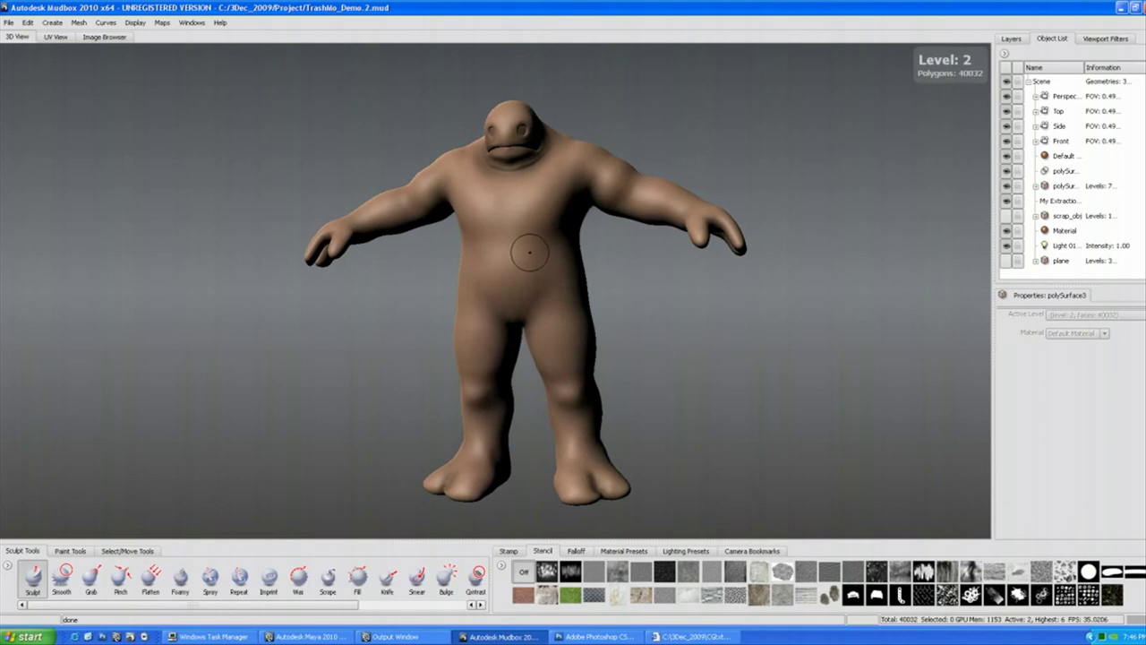
pyautogui.press('pageup')
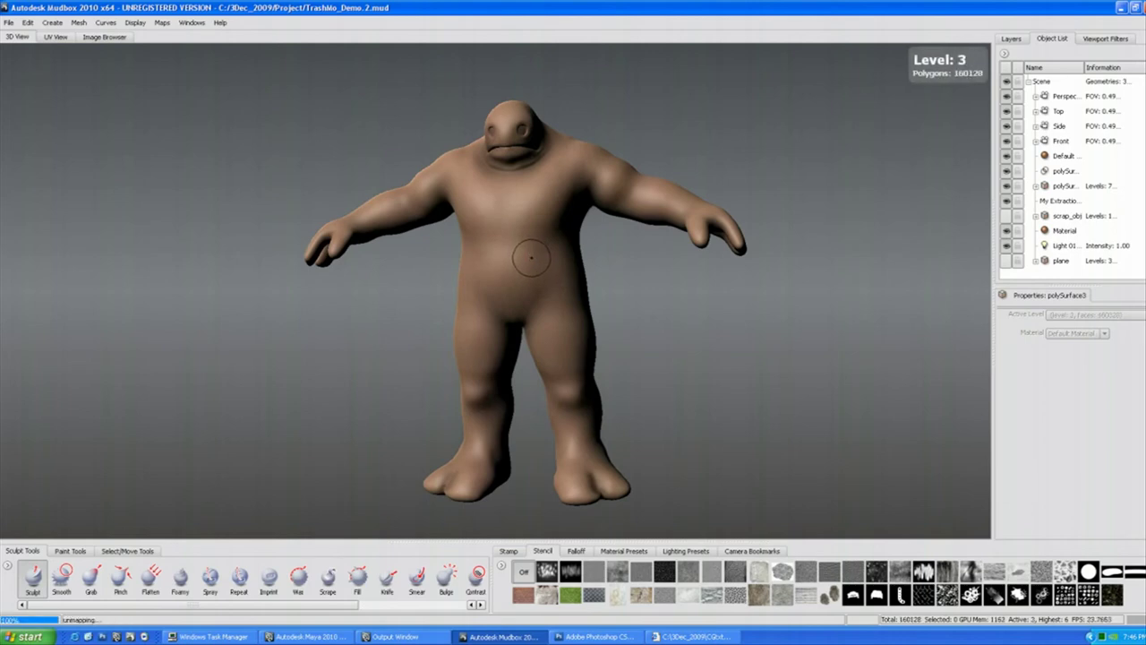
pyautogui.press('pageup')
pyautogui.press('pageup')
pyautogui.click(1010, 39)
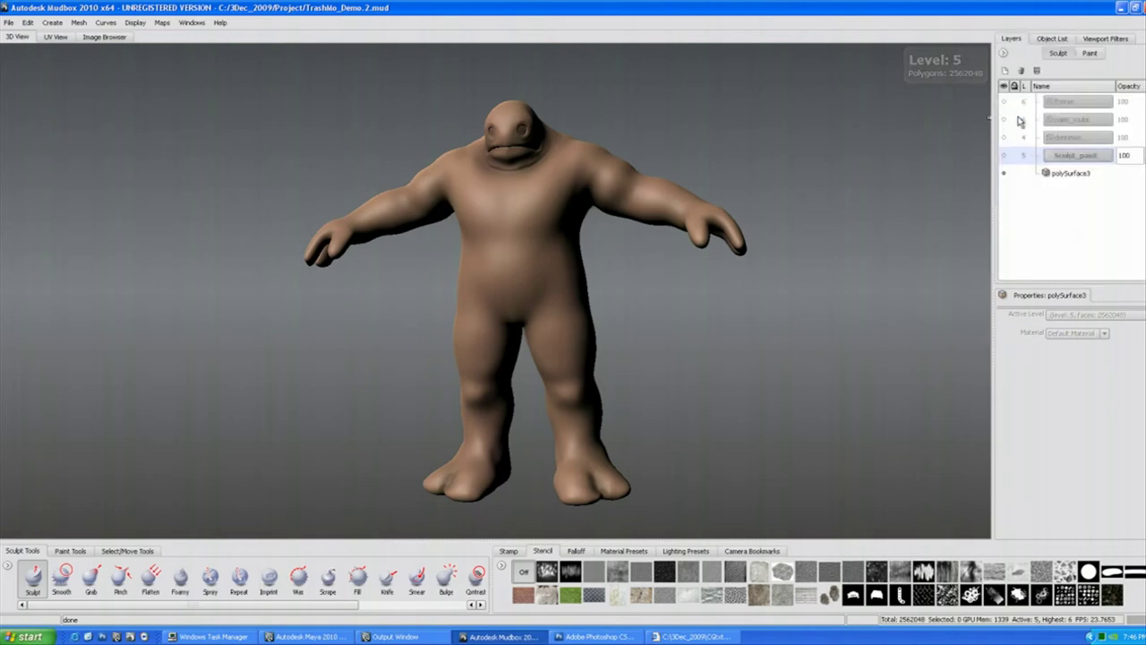
pyautogui.click(1004, 69)
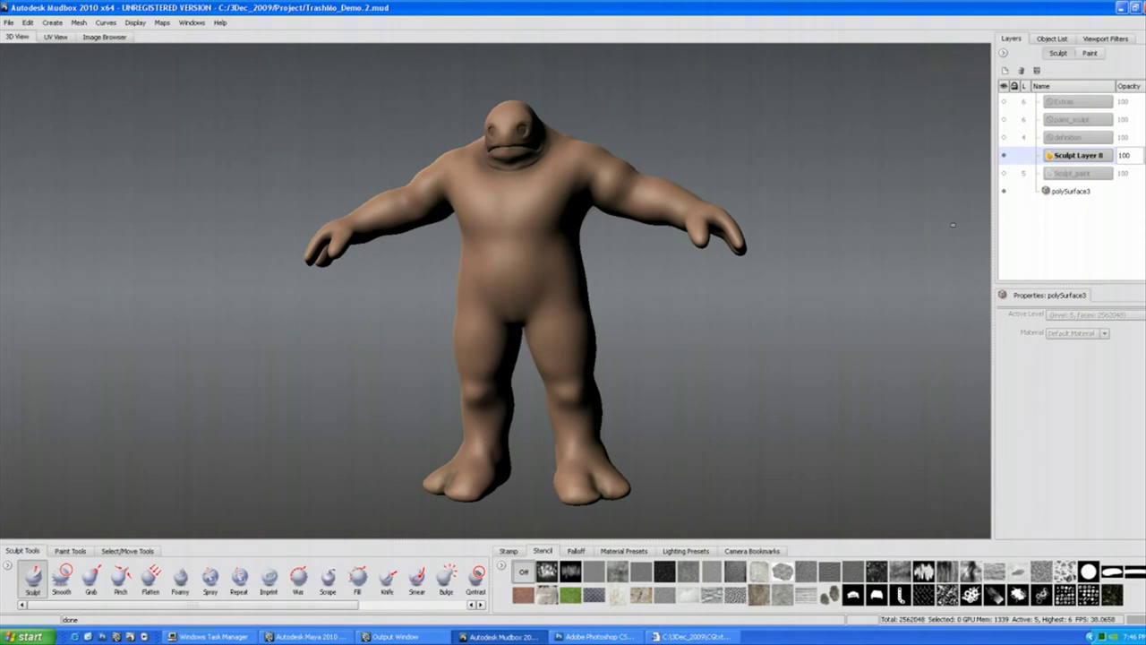
# Load the car32.tif stencil, scale it down to a small car, and rotate and position it over the creature's belly.
pyautogui.moveTo(301, 612); pyautogui.dragTo(320, 611)
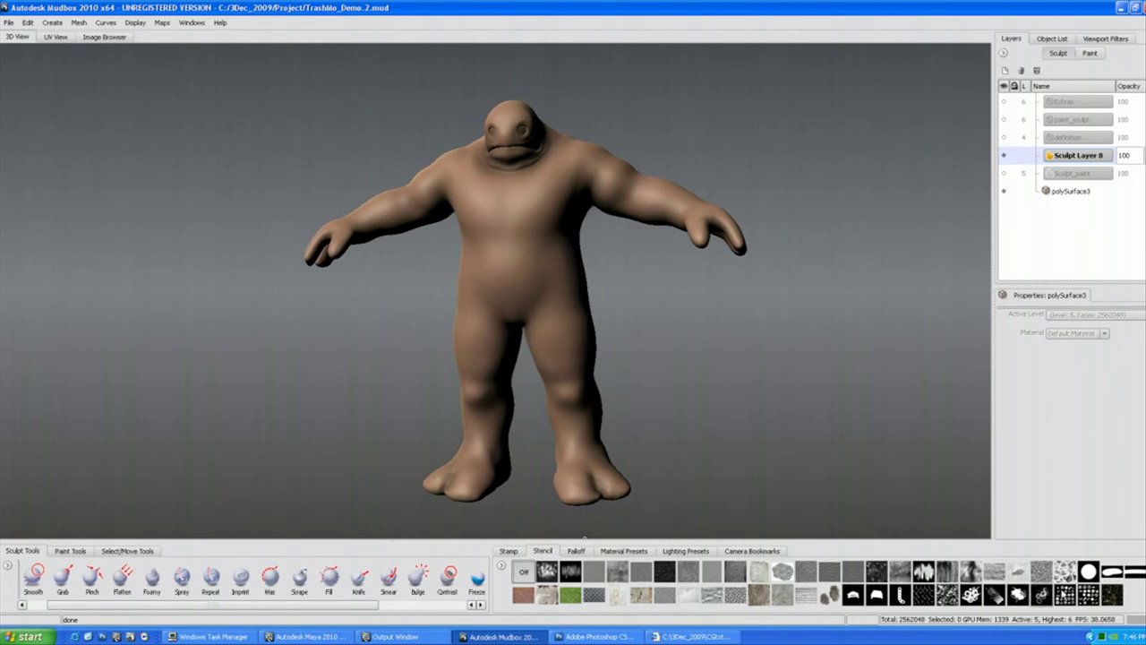
pyautogui.click(853, 594)
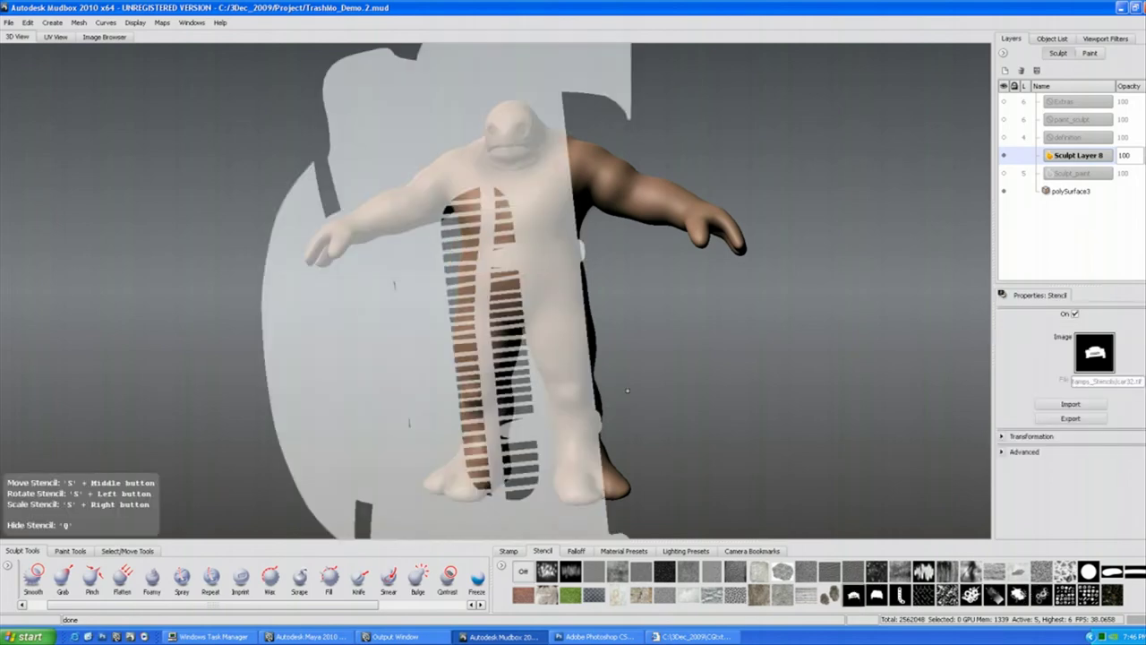
pyautogui.moveTo(609, 365); pyautogui.dragTo(564, 152, button='right')
pyautogui.moveTo(564, 152); pyautogui.dragTo(582, 184)
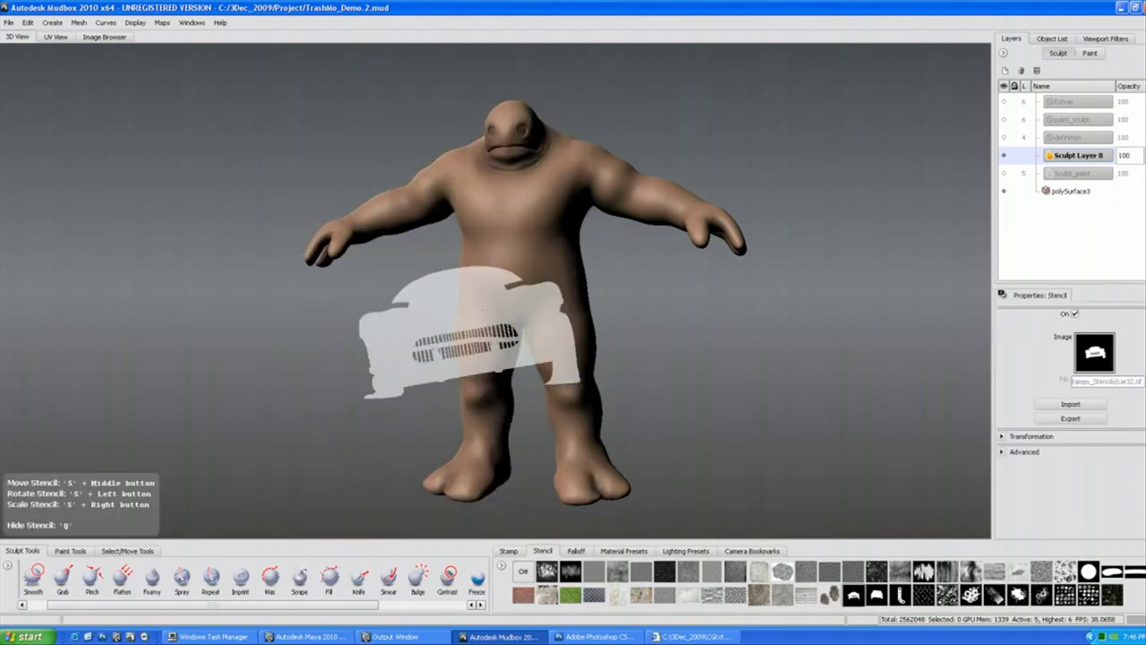
pyautogui.moveTo(582, 183); pyautogui.dragTo(553, 194, button='right')
pyautogui.moveTo(552, 195); pyautogui.dragTo(612, 123, button='middle')
pyautogui.moveTo(612, 124); pyautogui.dragTo(550, 215, button='right')
pyautogui.moveTo(564, 301); pyautogui.dragTo(573, 303, button='middle')
# Choose the custom SCRAP sculpt tool and review its stamp spacing, falloff and advanced settings.
pyautogui.moveTo(349, 606); pyautogui.dragTo(454, 608)
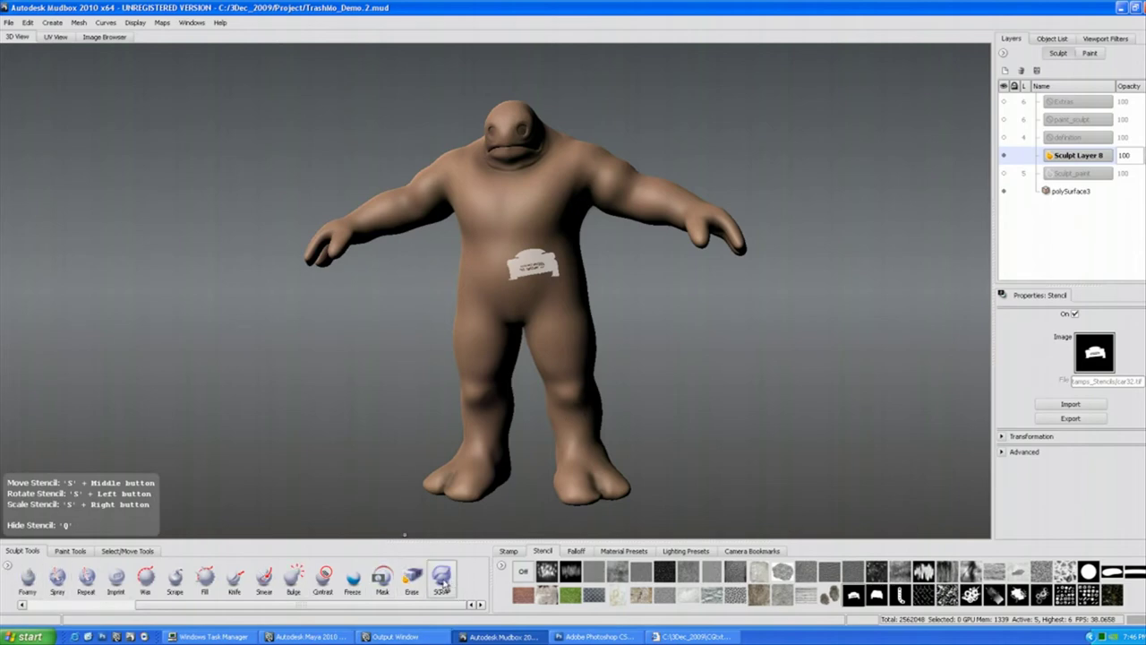
pyautogui.rightClick(7, 571)
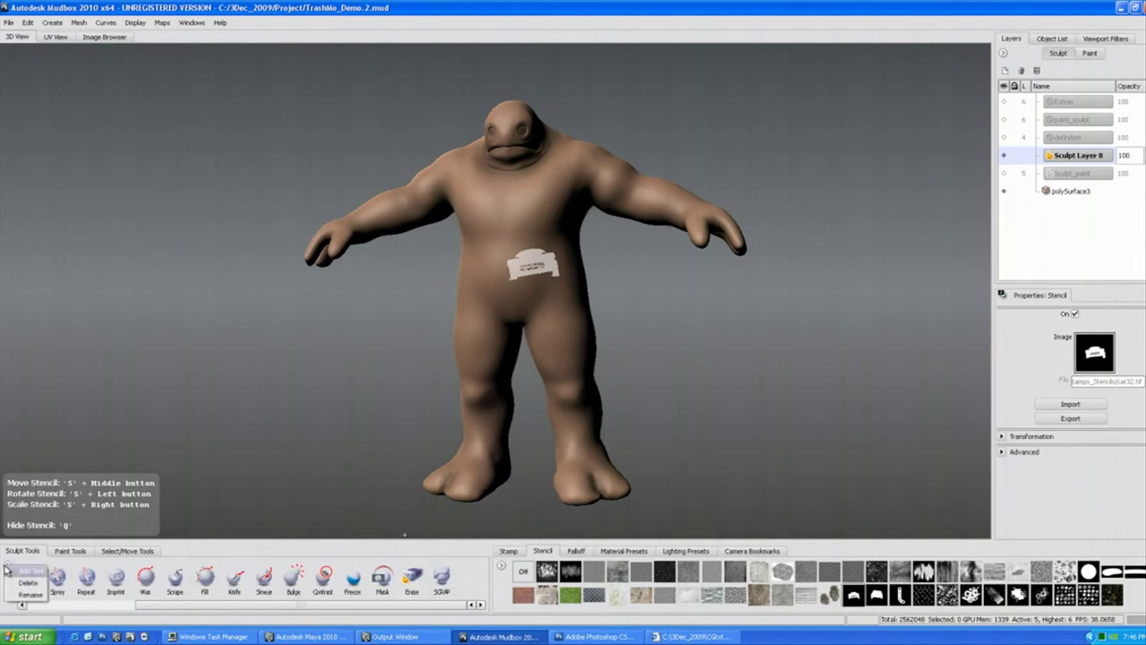
pyautogui.click(472, 570)
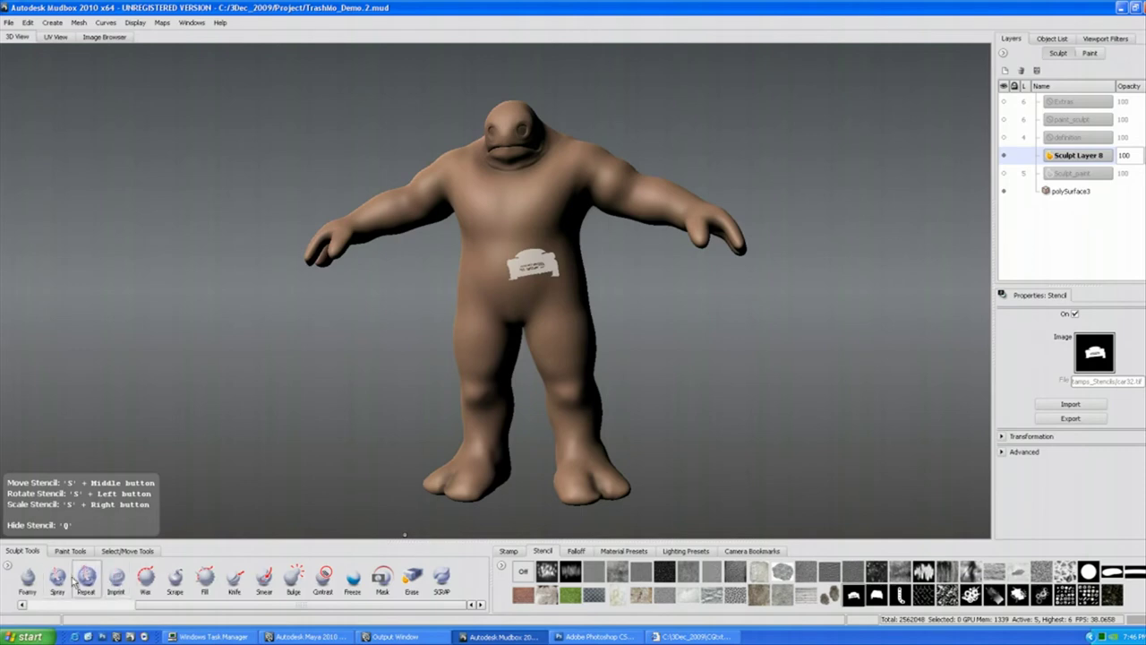
pyautogui.click(440, 577)
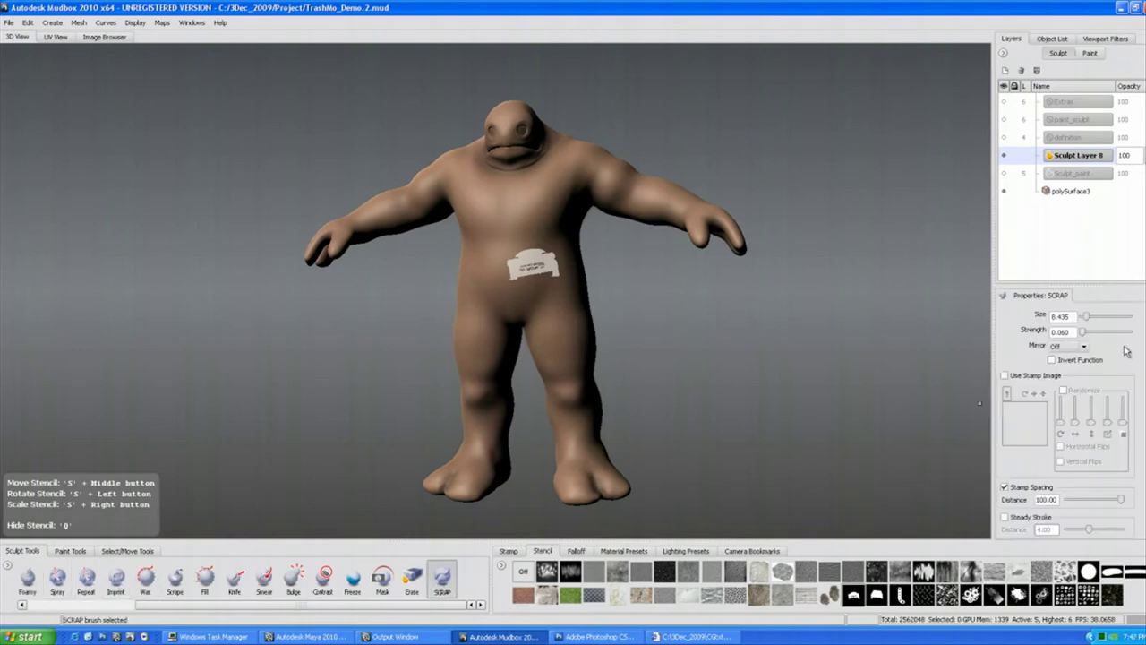
pyautogui.scroll(-2, 1004, 428)
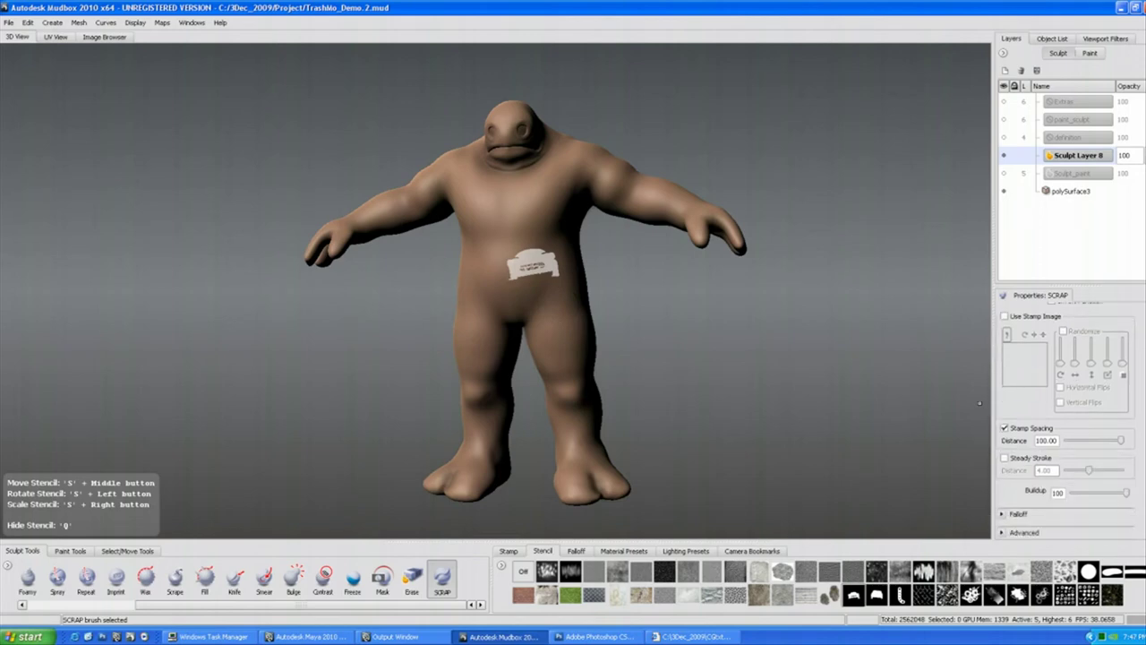
pyautogui.click(1004, 516)
pyautogui.scroll(-3, 1130, 490)
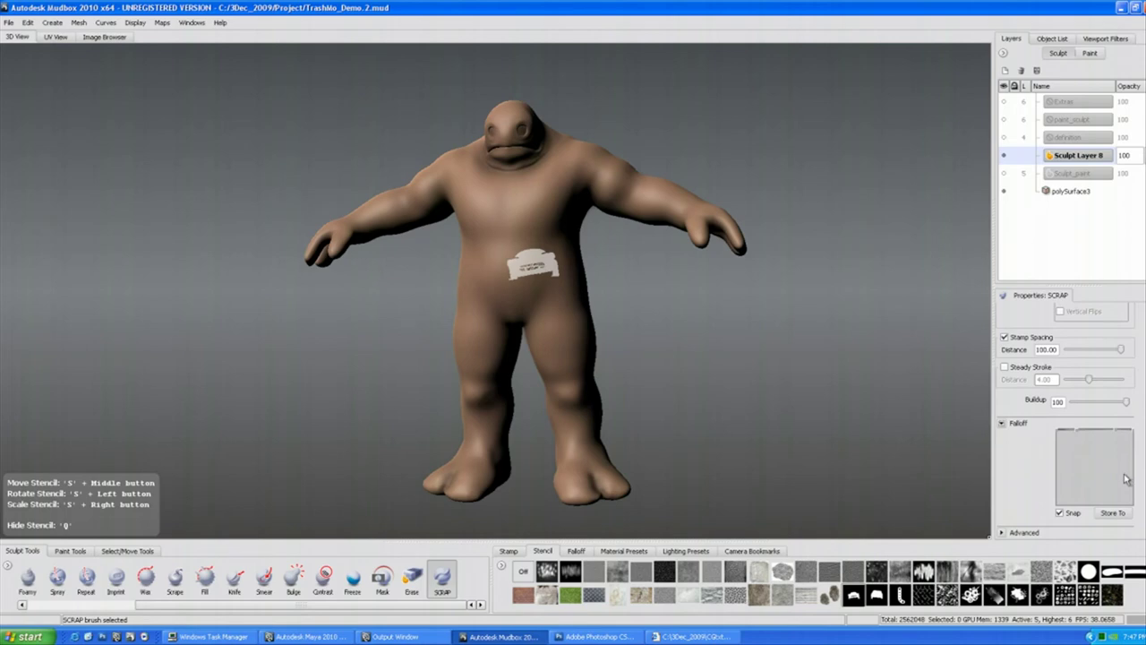
pyautogui.click(1005, 424)
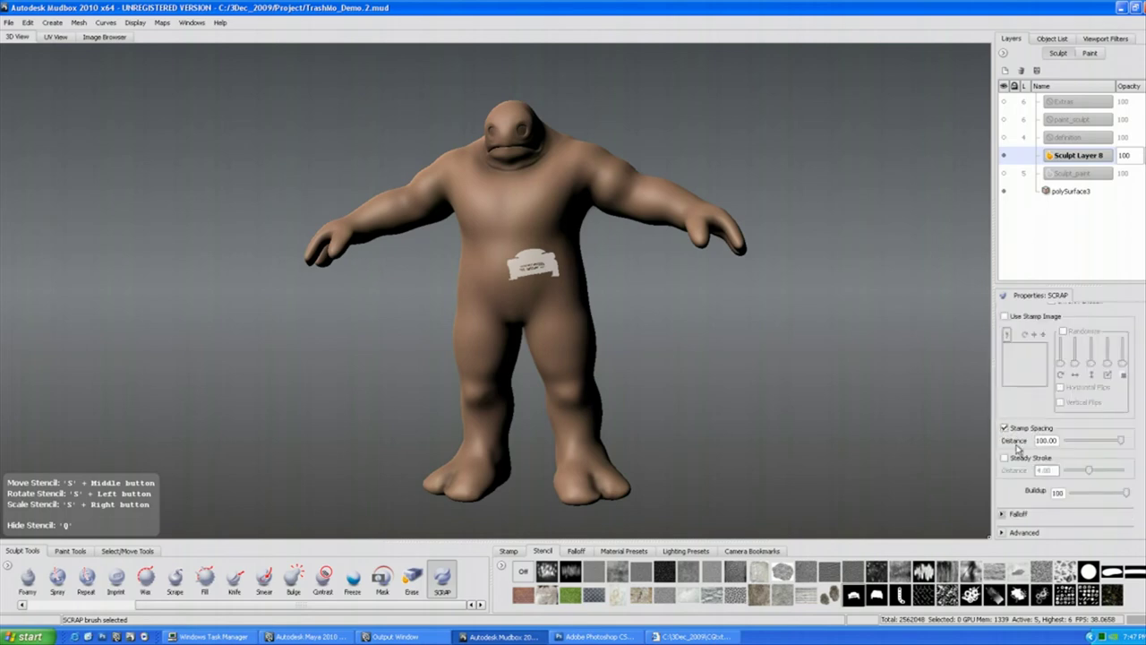
pyautogui.click(1007, 533)
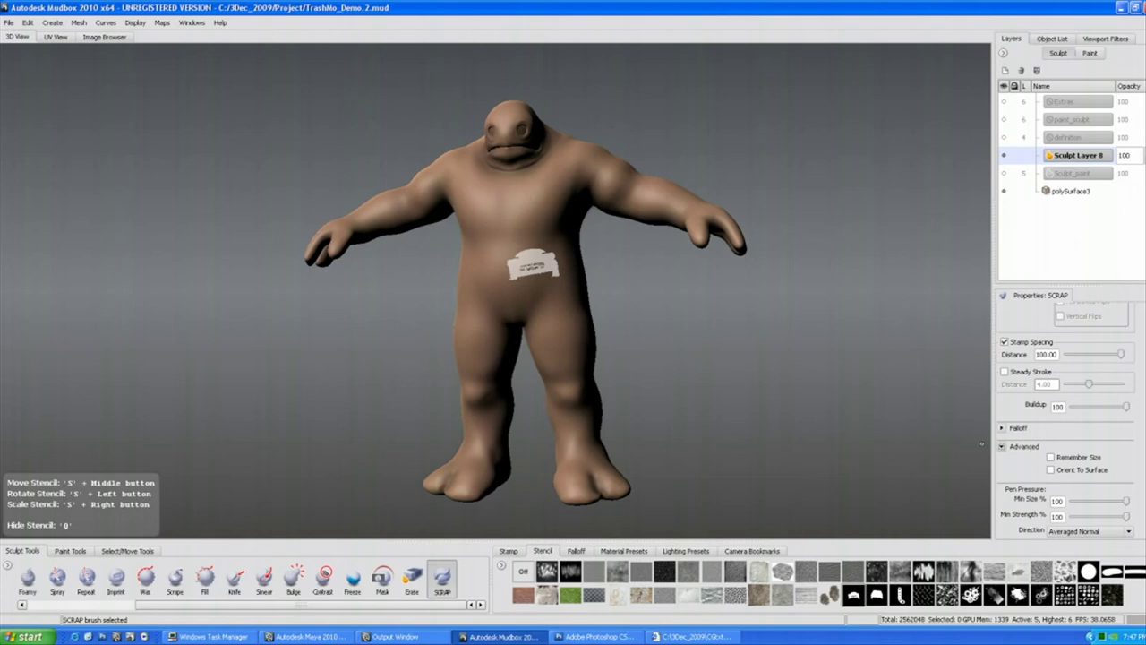
pyautogui.scroll(3, 1065, 421)
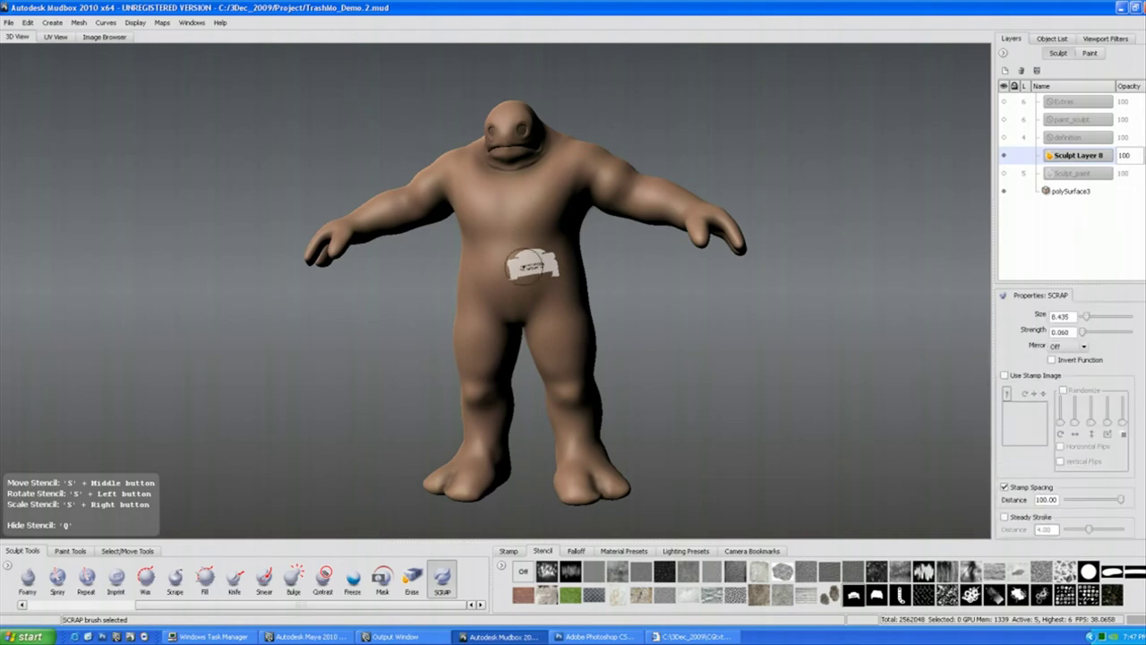
# Enlarge the SCRAP brush to size 15.738 and sculpt the car stencil into the creature's belly.
pyautogui.press('b')
pyautogui.moveTo(533, 268); pyautogui.dragTo(536, 269)
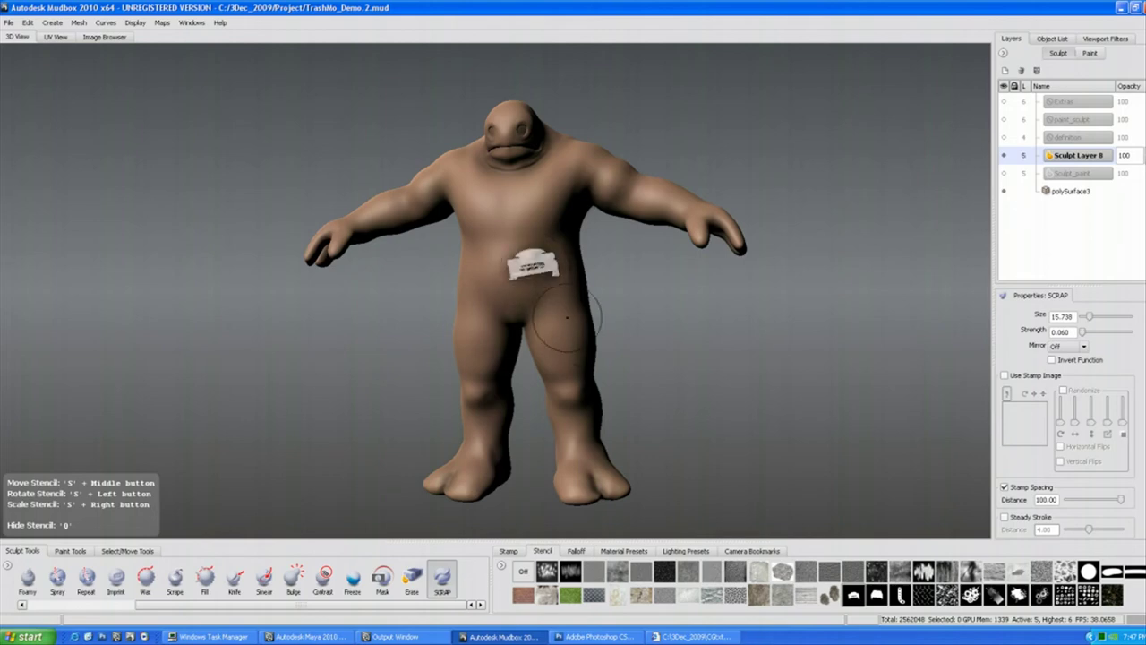
pyautogui.moveTo(567, 317)
pyautogui.keyDown('alt'); pyautogui.mouseDown()
pyautogui.moveTo(593, 322)
pyautogui.moveTo(586, 335)
pyautogui.mouseUp(); pyautogui.keyUp('alt')
# Replace the nVidia SSAO viewport filter with Ambient Occlusion, check the available new filter types, and open the Ambient Occlusion properties.
pyautogui.click(1105, 39)
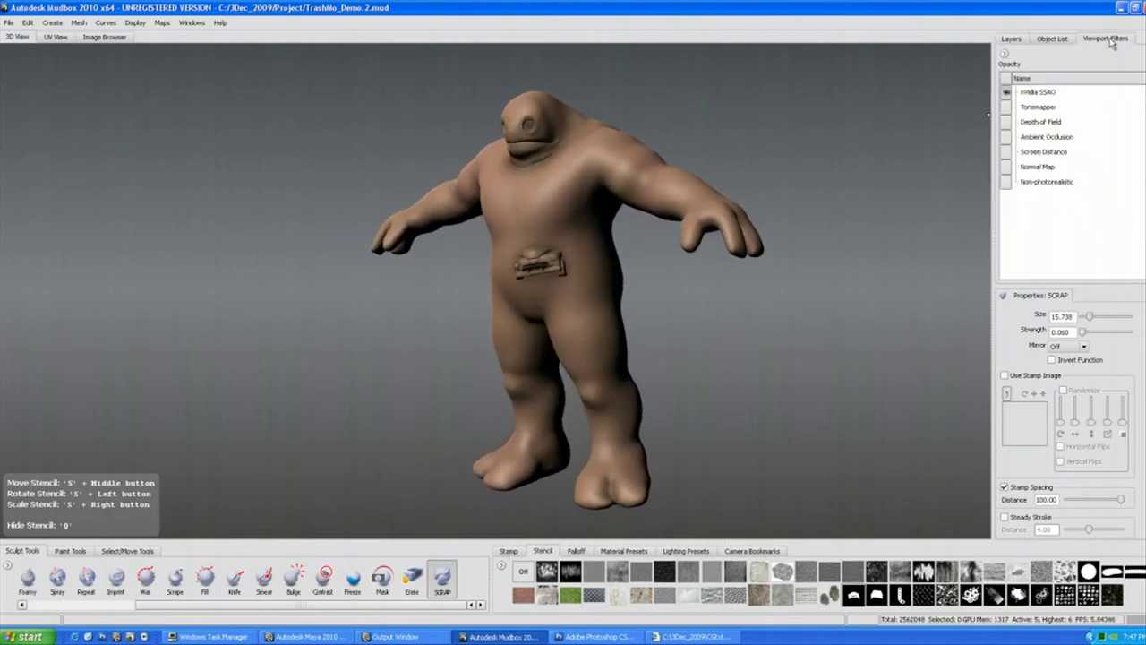
pyautogui.click(1006, 136)
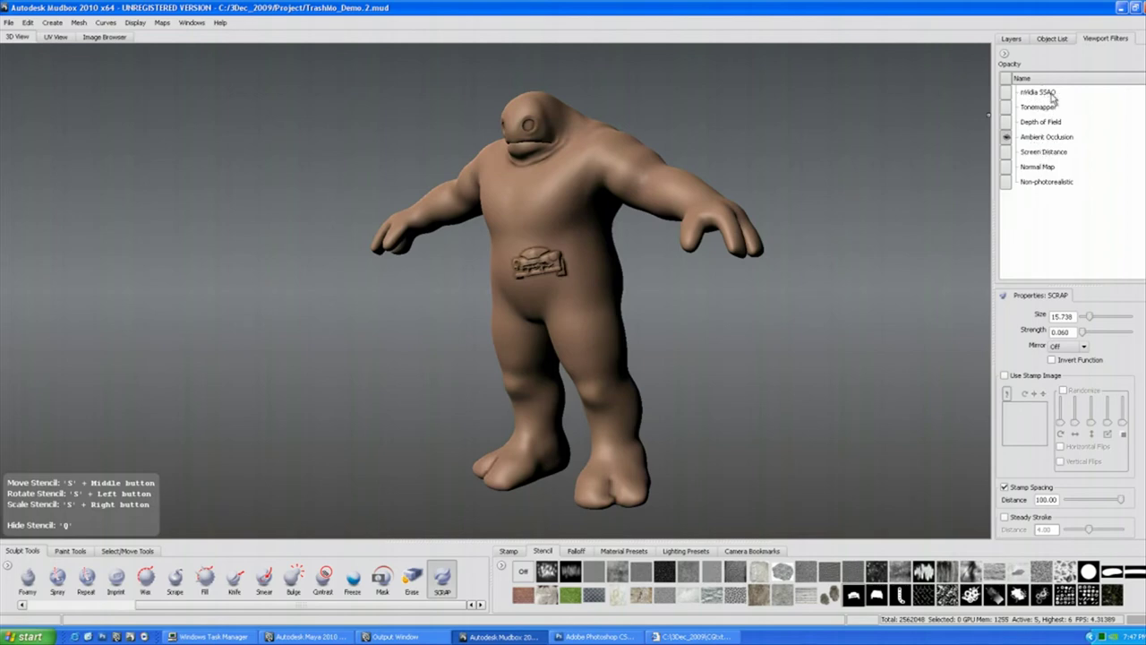
pyautogui.click(1004, 53)
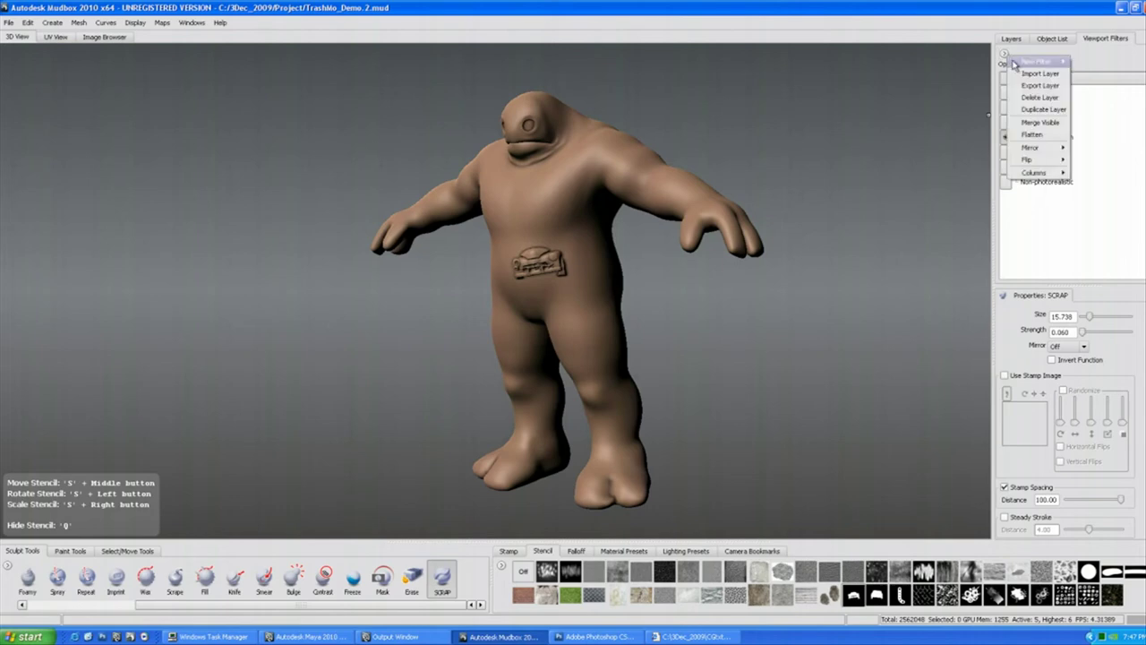
pyautogui.moveTo(1034, 66)
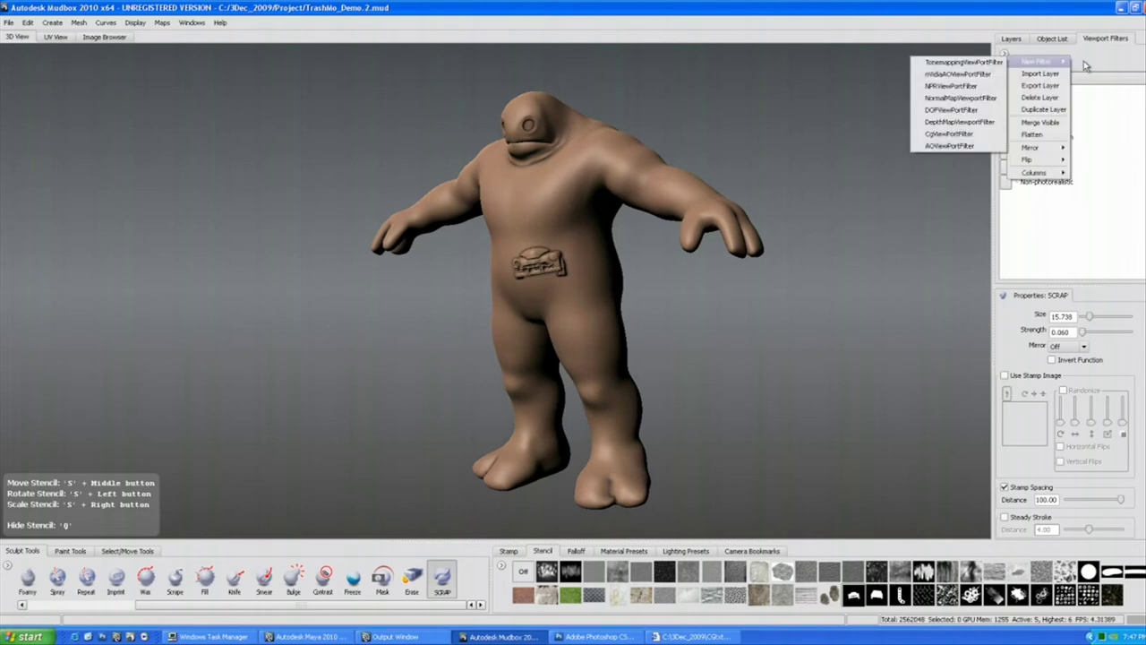
pyautogui.press('Escape')
pyautogui.click(1048, 137)
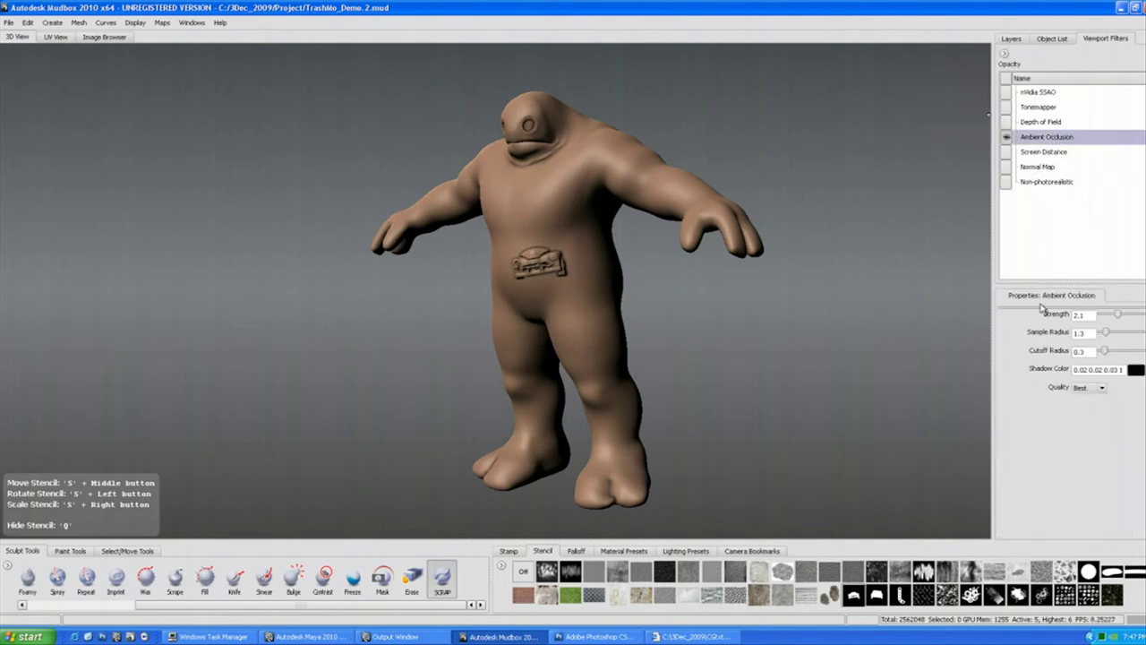
# Load the car_rear32.tif stencil, scale and position it over the creature's lower back, and sculpt it into the surface.
pyautogui.moveTo(656, 330)
pyautogui.keyDown('alt'); pyautogui.mouseDown()
pyautogui.moveTo(637, 324)
pyautogui.moveTo(742, 285)
pyautogui.moveTo(343, 259)
pyautogui.moveTo(384, 286)
pyautogui.moveTo(417, 286)
pyautogui.mouseUp(); pyautogui.keyUp('alt')
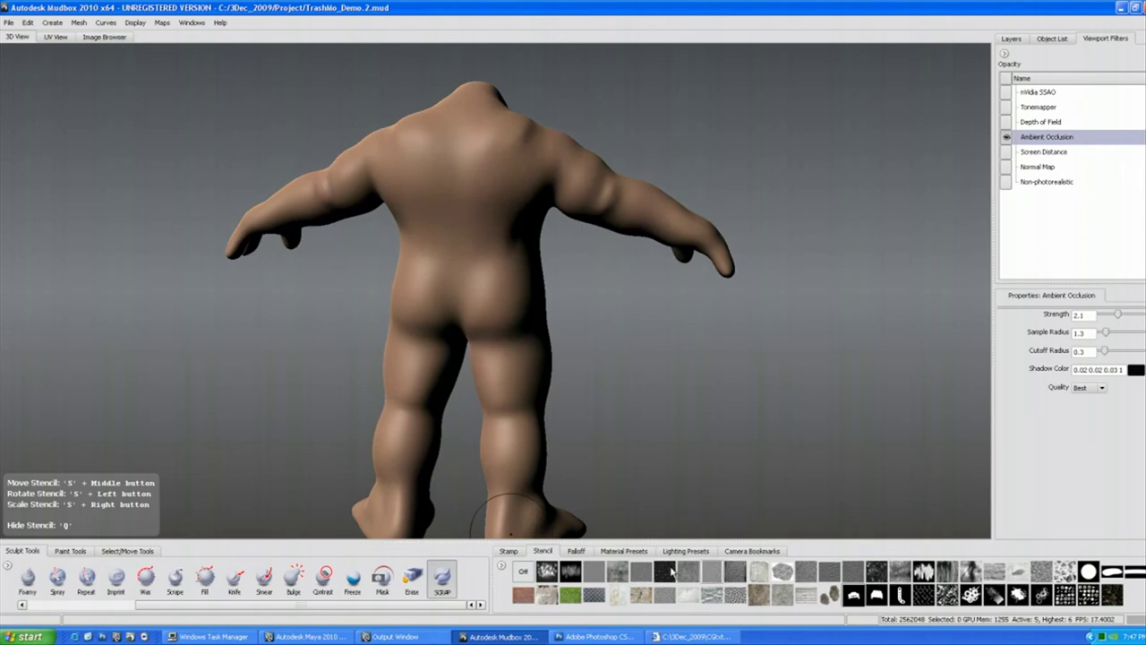
pyautogui.click(878, 595)
pyautogui.moveTo(567, 313); pyautogui.dragTo(580, 270, button='right')
pyautogui.moveTo(581, 269); pyautogui.dragTo(497, 266, button='middle')
pyautogui.moveTo(498, 267); pyautogui.dragTo(476, 199, button='right')
pyautogui.moveTo(463, 278); pyautogui.dragTo(460, 265, button='middle')
pyautogui.moveTo(440, 242); pyautogui.dragTo(439, 247)
pyautogui.hotkey('shift', 'w')
pyautogui.hotkey('shift', 'w')
pyautogui.moveTo(437, 300)
pyautogui.keyDown('alt'); pyautogui.mouseDown()
pyautogui.moveTo(889, 289)
pyautogui.moveTo(762, 299)
pyautogui.mouseUp(); pyautogui.keyUp('alt')
pyautogui.keyDown('alt'); pyautogui.moveTo(528, 320); pyautogui.dragTo(654, 322); pyautogui.keyUp('alt')
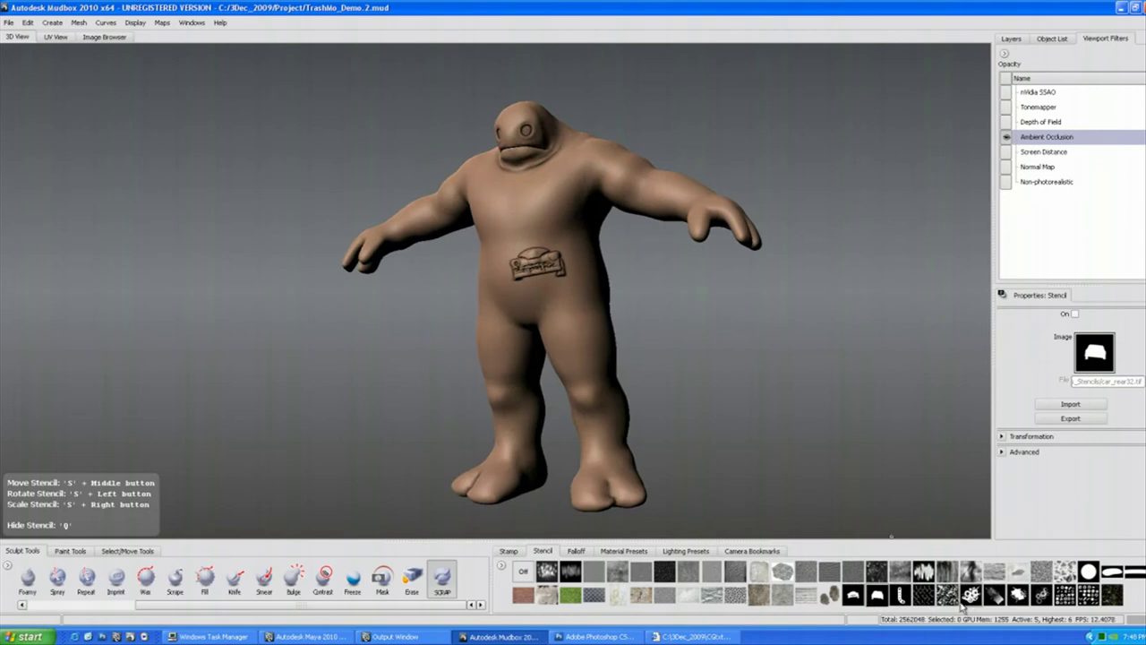
# Load the chain_fence32.tif stencil, scale it down, and position it over the car on the creature's belly.
pyautogui.click(925, 595)
pyautogui.moveTo(586, 317); pyautogui.dragTo(502, 148, button='right')
pyautogui.moveTo(519, 244); pyautogui.dragTo(600, 252, button='middle')
pyautogui.moveTo(600, 252); pyautogui.dragTo(598, 172, button='right')
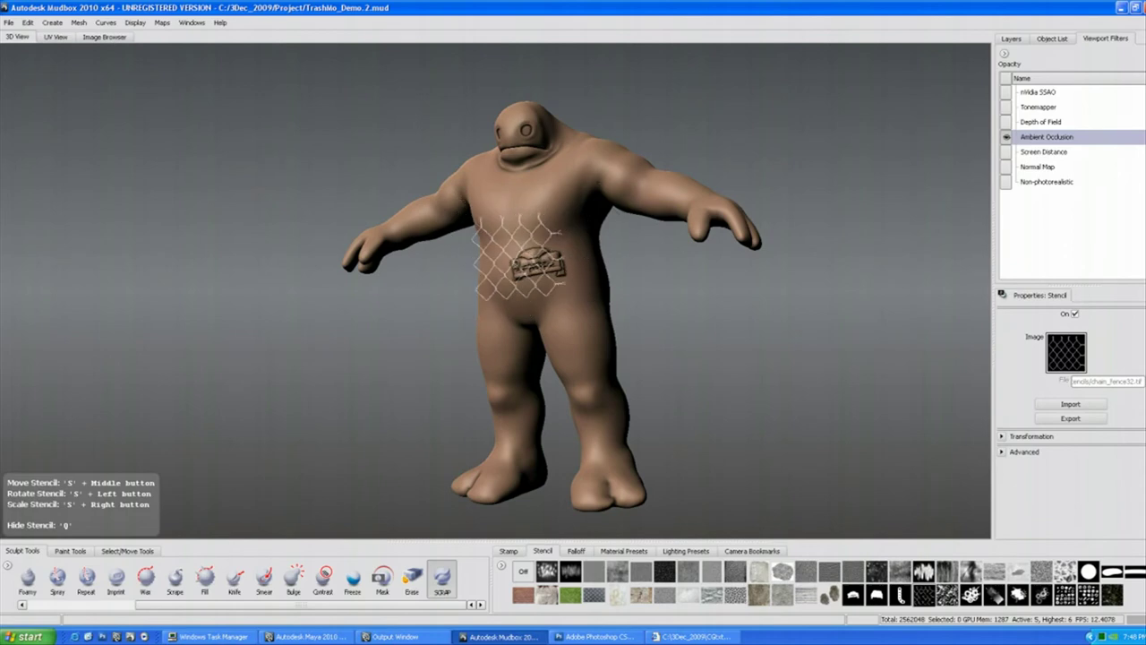
# Choose the Sculpt tool, set the brush size to 7.524, and sculpt the chain fence stencil over the belly car, then hide the stencil.
pyautogui.moveTo(146, 610); pyautogui.dragTo(36, 609)
pyautogui.click(32, 578)
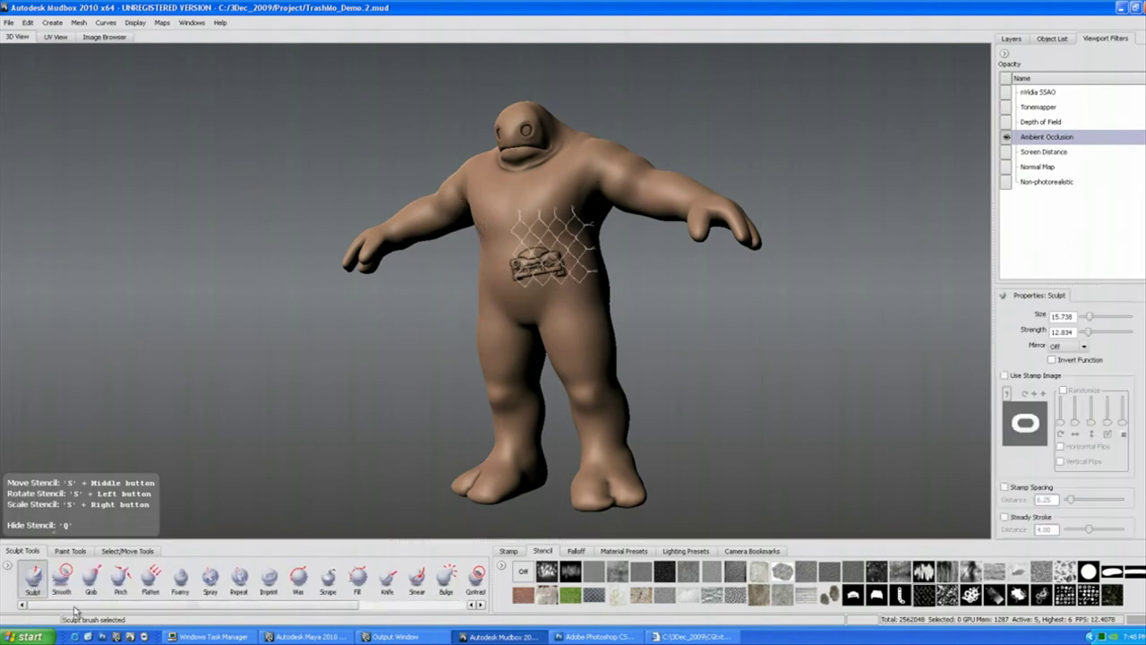
pyautogui.keyDown('alt'); pyautogui.moveTo(537, 233); pyautogui.dragTo(569, 335, button='right'); pyautogui.keyUp('alt')
pyautogui.keyDown('alt'); pyautogui.moveTo(568, 336); pyautogui.dragTo(548, 353, button='middle'); pyautogui.keyUp('alt')
pyautogui.moveTo(548, 352); pyautogui.dragTo(582, 358, button='right')
pyautogui.moveTo(552, 226); pyautogui.dragTo(538, 268, button='middle')
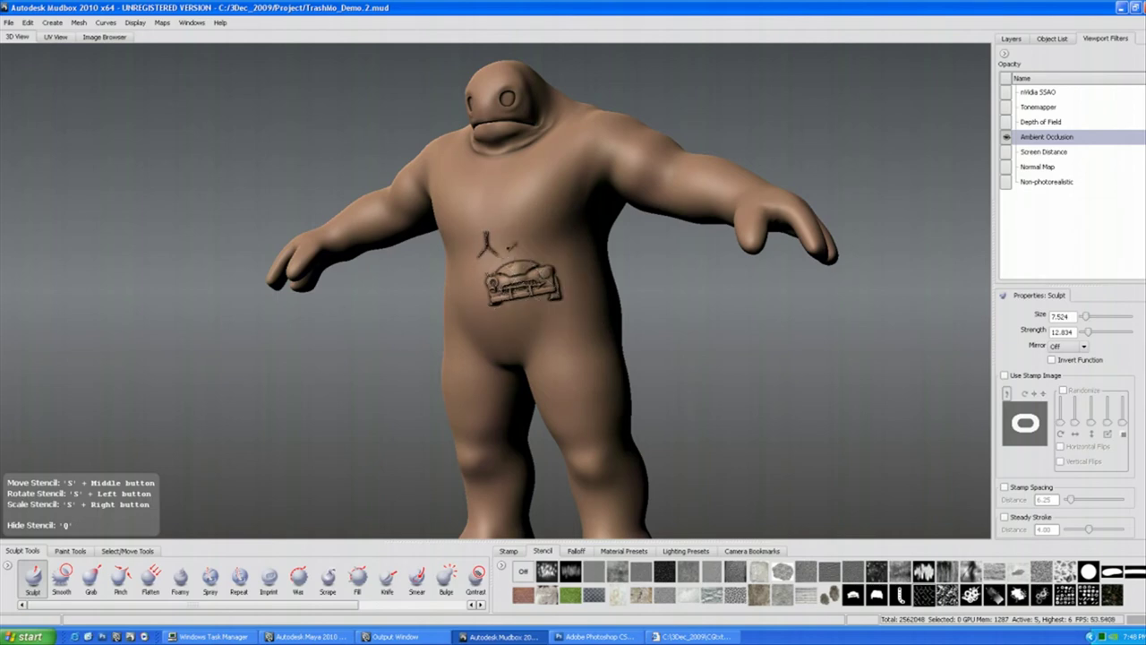
pyautogui.moveTo(507, 252)
pyautogui.mouseDown()
pyautogui.moveTo(557, 260)
pyautogui.moveTo(569, 295)
pyautogui.moveTo(480, 264)
pyautogui.mouseUp()
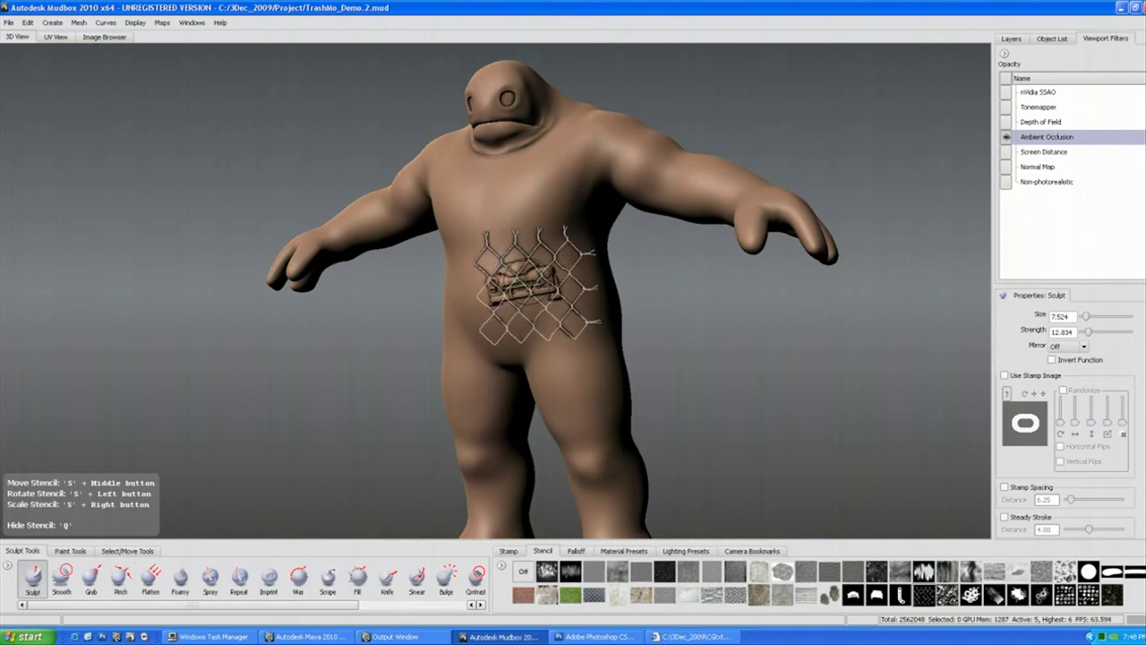
pyautogui.press('q')
pyautogui.moveTo(546, 318)
pyautogui.keyDown('alt'); pyautogui.mouseDown()
pyautogui.moveTo(598, 327)
pyautogui.moveTo(563, 340)
pyautogui.mouseUp(); pyautogui.keyUp('alt')
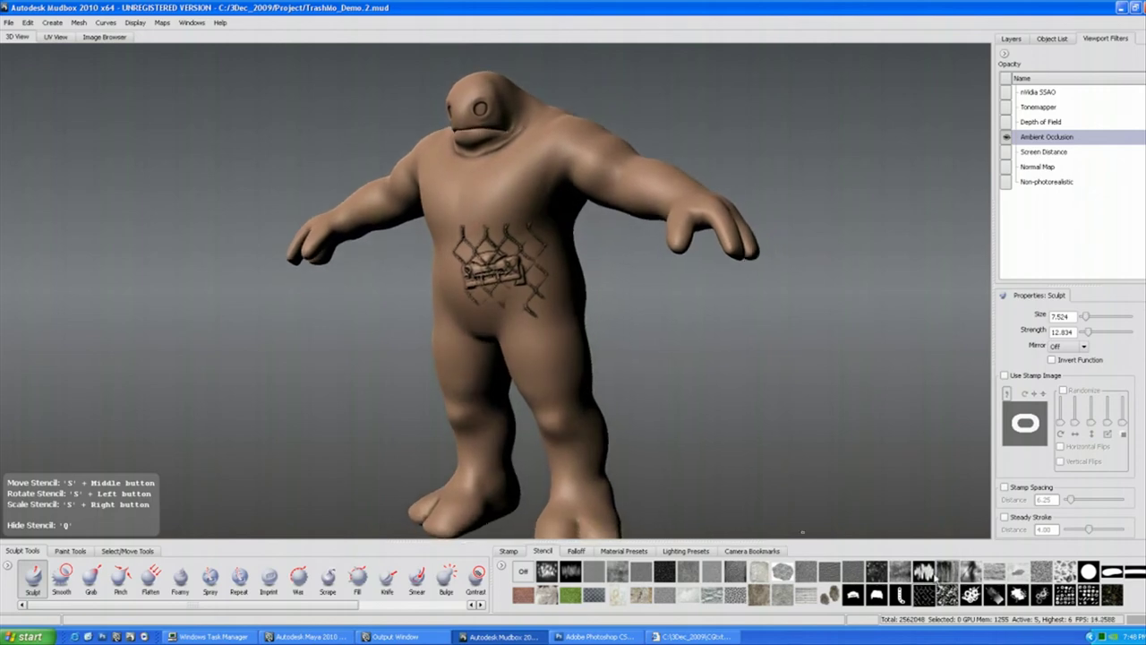
# Load the scrap_bars.tif stencil, scale it down, and position it over the side of the creature's upper body.
pyautogui.click(1018, 595)
pyautogui.moveTo(579, 343); pyautogui.dragTo(573, 206, button='right')
pyautogui.keyDown('alt'); pyautogui.moveTo(612, 342); pyautogui.dragTo(518, 337); pyautogui.keyUp('alt')
pyautogui.keyDown('alt'); pyautogui.moveTo(582, 246); pyautogui.dragTo(584, 342, button='middle'); pyautogui.keyUp('alt')
pyautogui.keyDown('alt'); pyautogui.moveTo(583, 342); pyautogui.dragTo(553, 354); pyautogui.keyUp('alt')
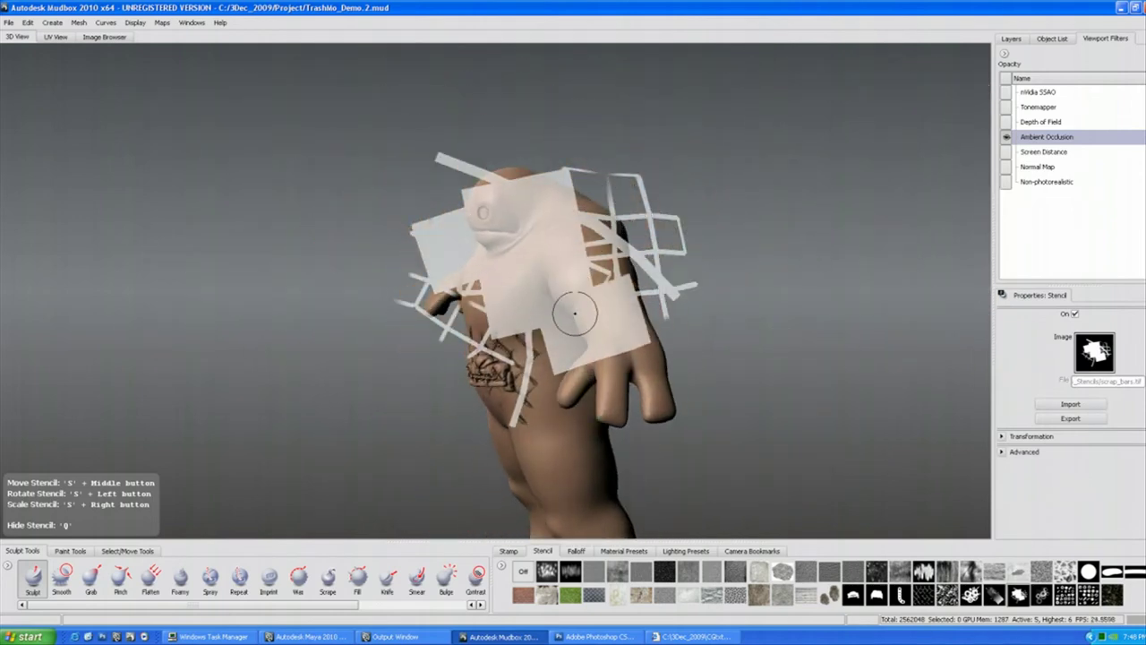
pyautogui.moveTo(572, 324); pyautogui.dragTo(537, 309, button='right')
pyautogui.moveTo(604, 291); pyautogui.dragTo(605, 273, button='middle')
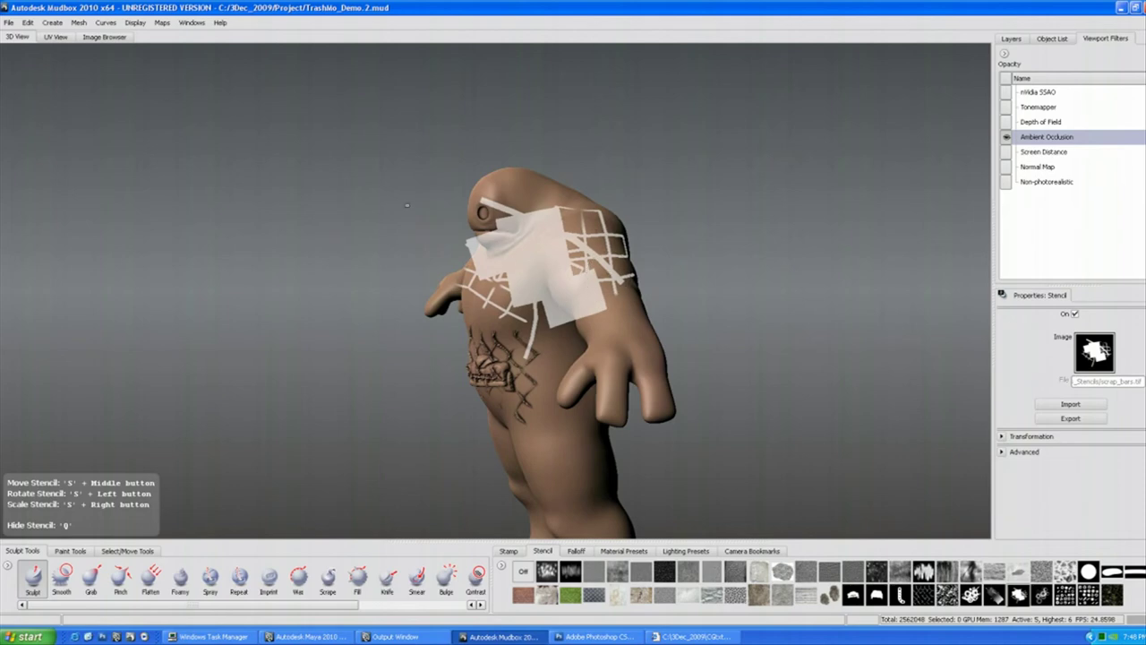
# Open scrap_bars.tif from the Custom_Stamps_Stencils folder in the Image Browser.
pyautogui.click(104, 36)
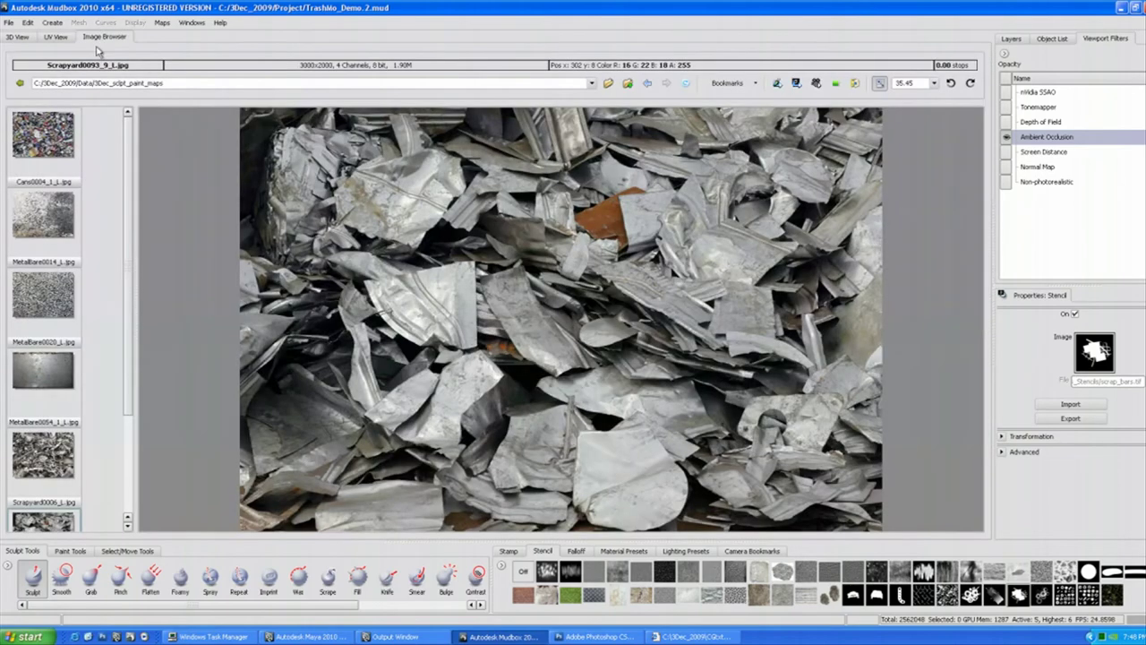
pyautogui.click(628, 83)
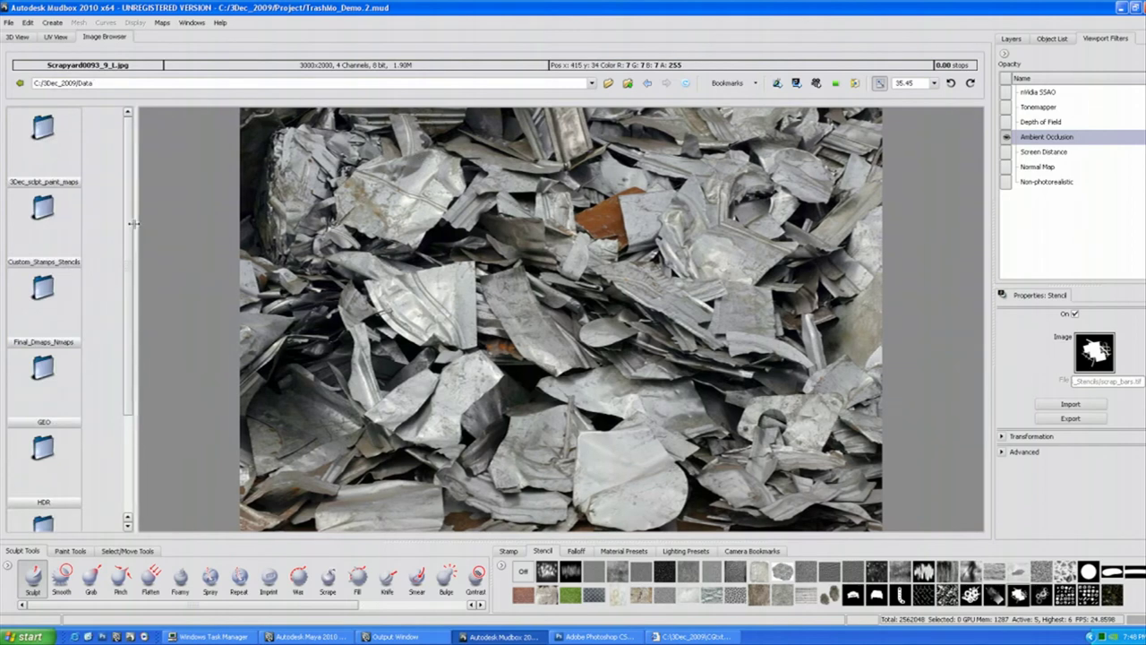
pyautogui.moveTo(129, 233)
pyautogui.mouseDown()
pyautogui.moveTo(127, 330)
pyautogui.moveTo(126, 212)
pyautogui.mouseUp()
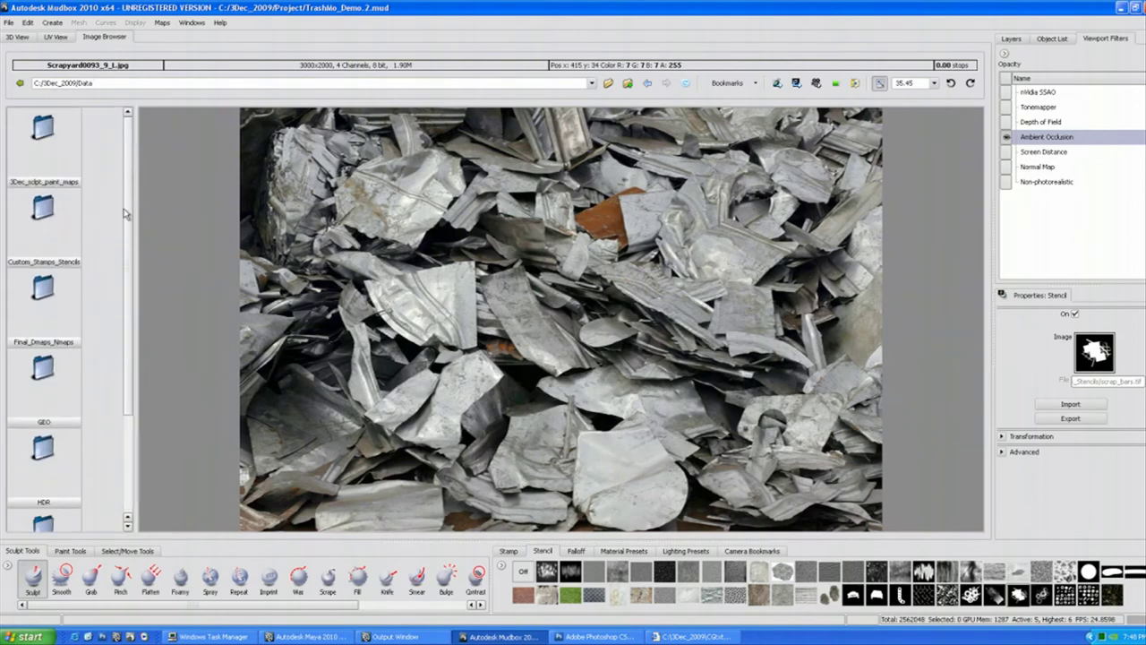
pyautogui.doubleClick(47, 228)
pyautogui.moveTo(126, 275); pyautogui.dragTo(107, 489)
pyautogui.click(39, 399)
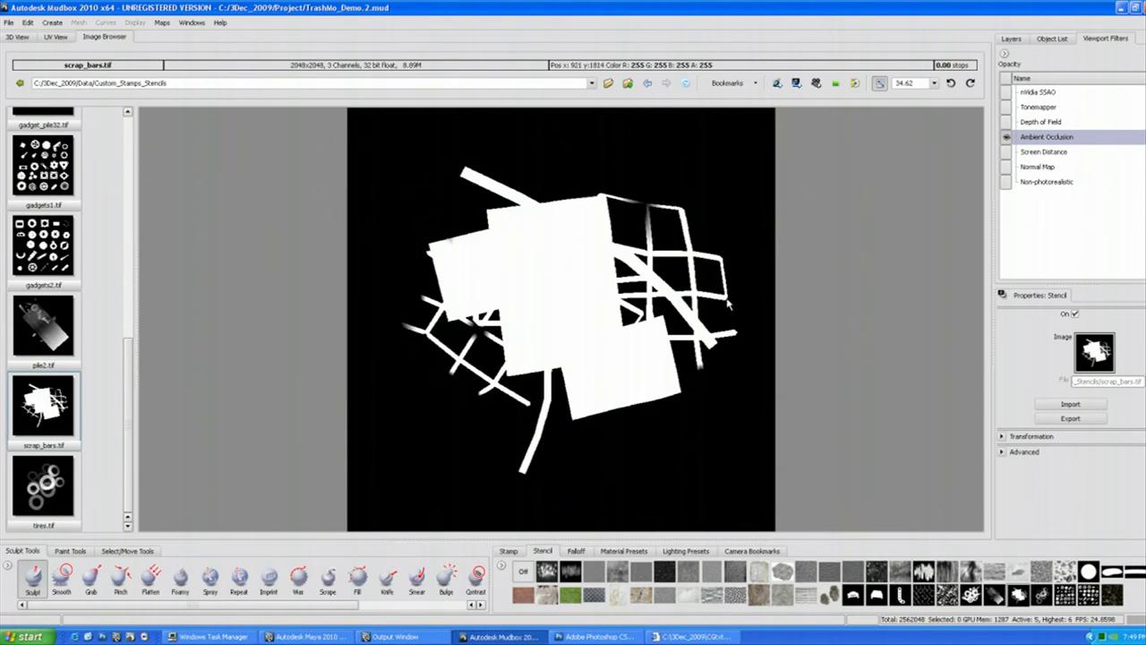
# Lower and raise the exposure of scrap_bars.tif repeatedly to examine the depth information in the 32-bit image.
pyautogui.press('-')
pyautogui.press('-')
pyautogui.press('-')
pyautogui.press('-')
pyautogui.press('-')
pyautogui.press('-')
pyautogui.press('-')
pyautogui.press('-')
pyautogui.press('-')
pyautogui.press('-')
pyautogui.press('-')
pyautogui.press('-')
pyautogui.press('-')
pyautogui.press('-')
pyautogui.press('-')
pyautogui.press('-')
pyautogui.press('-')
pyautogui.press('-')
pyautogui.press('+')
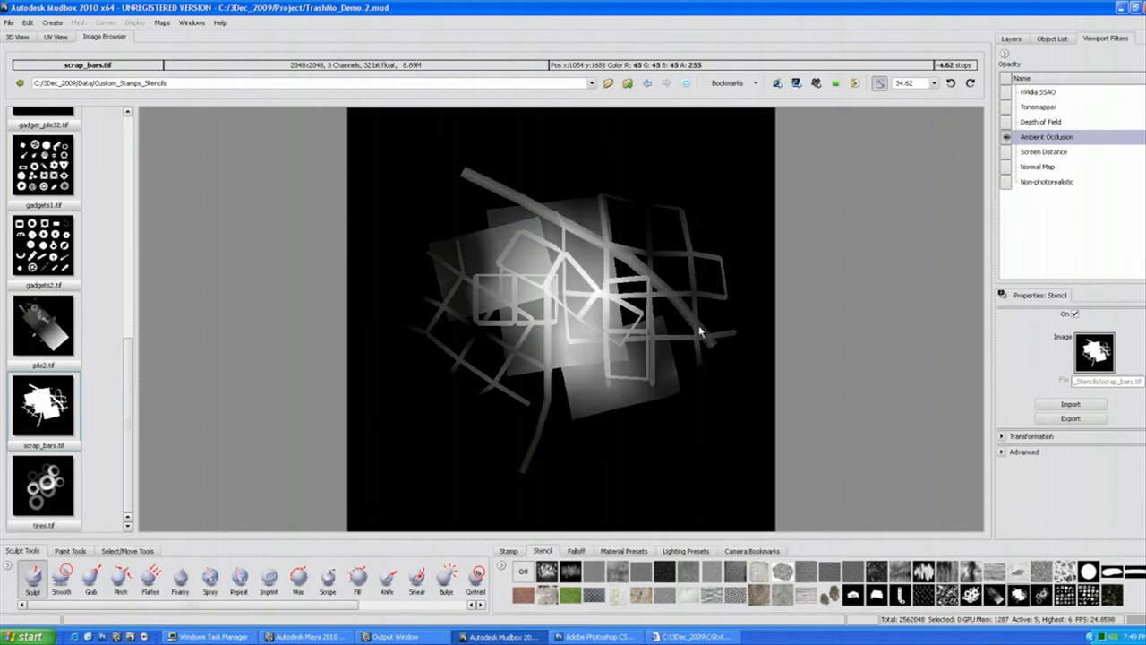
pyautogui.press('+')
pyautogui.press('+')
pyautogui.press('+')
pyautogui.press('+')
pyautogui.press('+')
pyautogui.press('+')
pyautogui.press('+')
pyautogui.press('+')
pyautogui.press('+')
pyautogui.press('+')
pyautogui.press('+')
pyautogui.press('+')
pyautogui.press('+')
pyautogui.press('+')
pyautogui.press('+')
pyautogui.press('+')
pyautogui.press('+')
pyautogui.press('+')
pyautogui.press('+')
pyautogui.press('+')
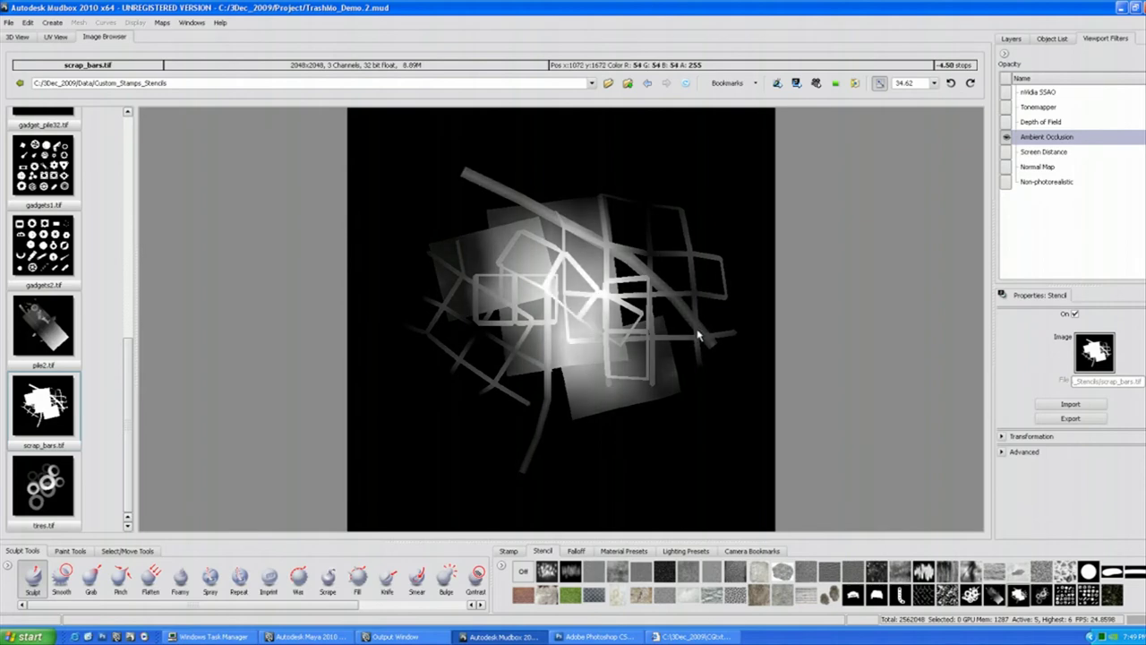
pyautogui.press('Down')
pyautogui.press('Down')
pyautogui.press('Down')
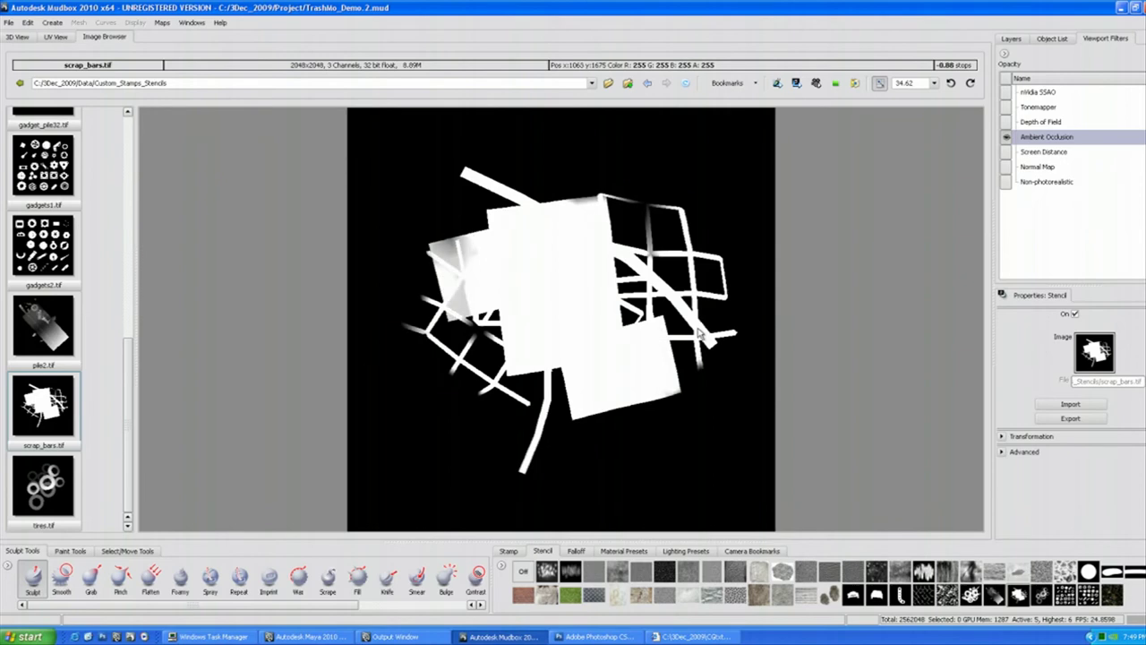
pyautogui.press('+')
pyautogui.press('+')
pyautogui.press('+')
pyautogui.press('+')
pyautogui.press('+')
pyautogui.press('+')
pyautogui.press('+')
pyautogui.press('+')
pyautogui.press('+')
pyautogui.press('+')
pyautogui.press('+')
pyautogui.press('+')
pyautogui.press('+')
pyautogui.press('+')
pyautogui.press('+')
pyautogui.press('+')
pyautogui.press('+')
pyautogui.press('+')
pyautogui.press('+')
pyautogui.press('+')
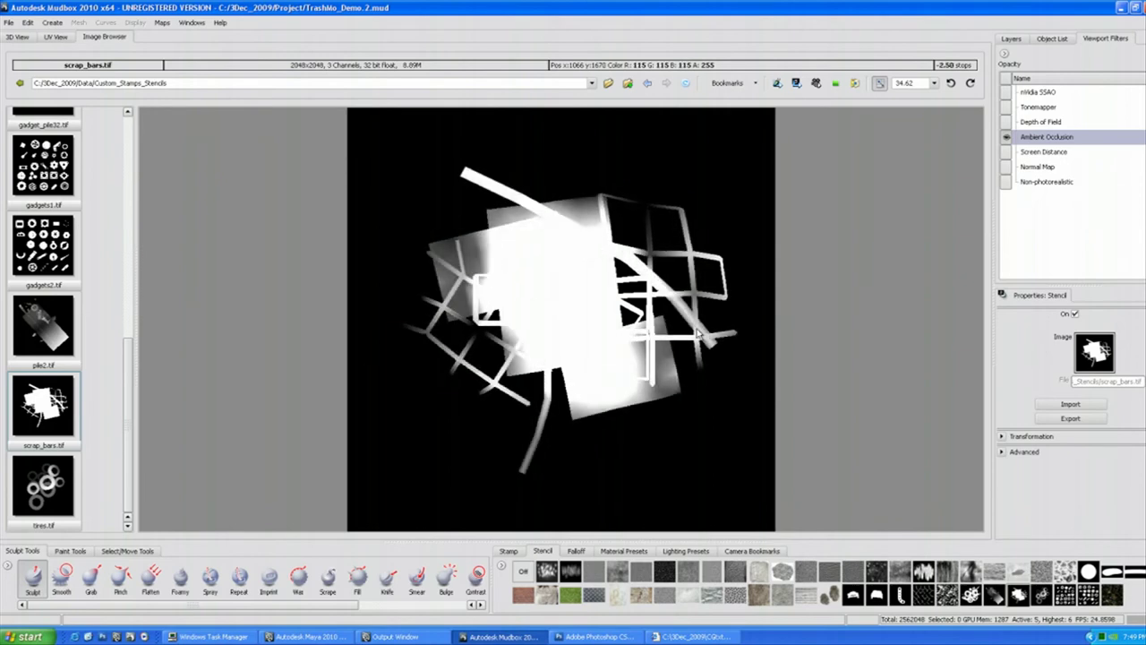
pyautogui.press('Up')
# Return to the 3D view, shrink the scrap bars stencil further, and move it onto the side of the creature's head.
pyautogui.click(18, 37)
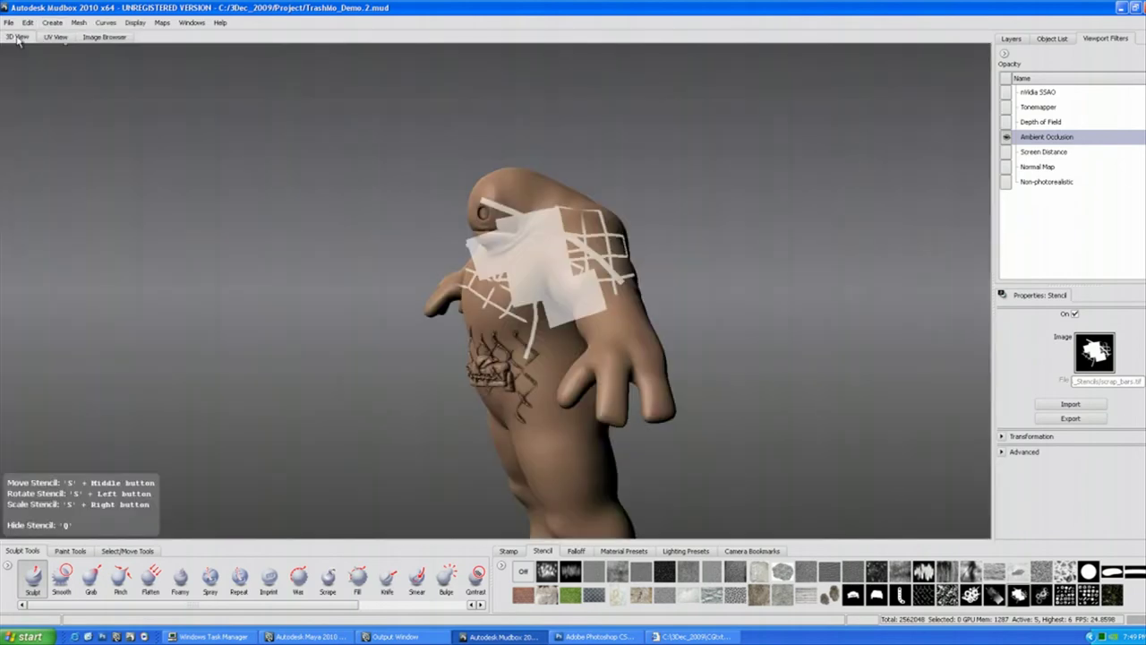
pyautogui.keyDown('alt'); pyautogui.moveTo(623, 359); pyautogui.dragTo(598, 383); pyautogui.keyUp('alt')
pyautogui.moveTo(618, 259)
pyautogui.mouseDown(button='right')
pyautogui.moveTo(597, 252)
pyautogui.moveTo(592, 275)
pyautogui.mouseUp(button='right')
pyautogui.moveTo(591, 276); pyautogui.dragTo(581, 202, button='middle')
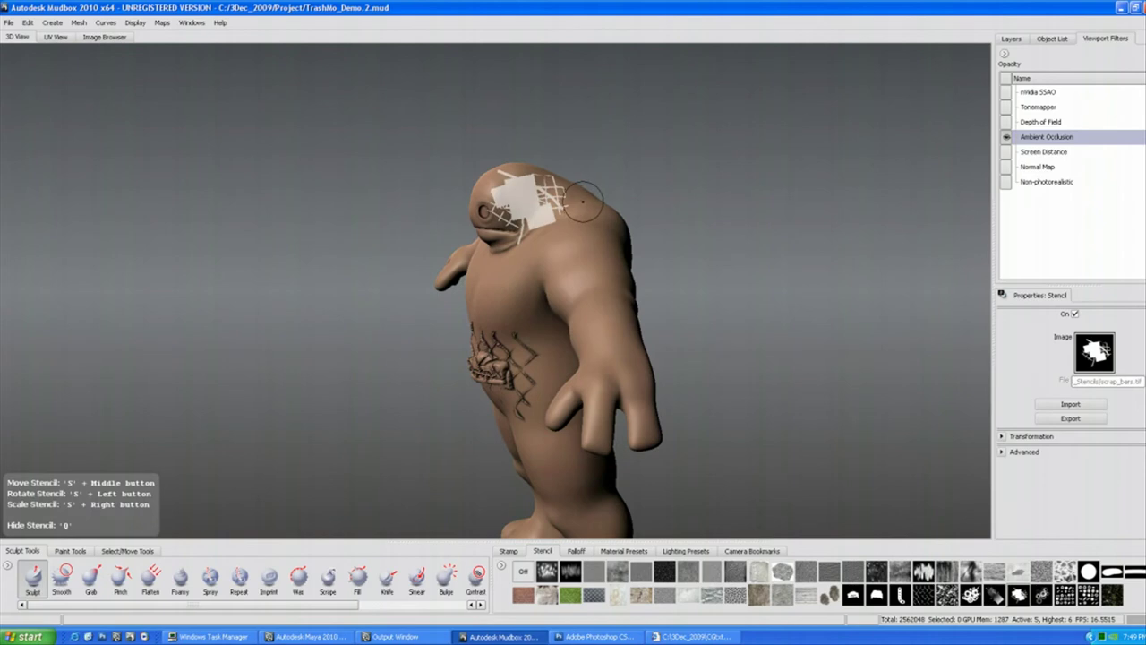
# Choose the custom SCRAP sculpt tool and set its mirroring to Local X.
pyautogui.moveTo(313, 605); pyautogui.dragTo(428, 606)
pyautogui.click(446, 586)
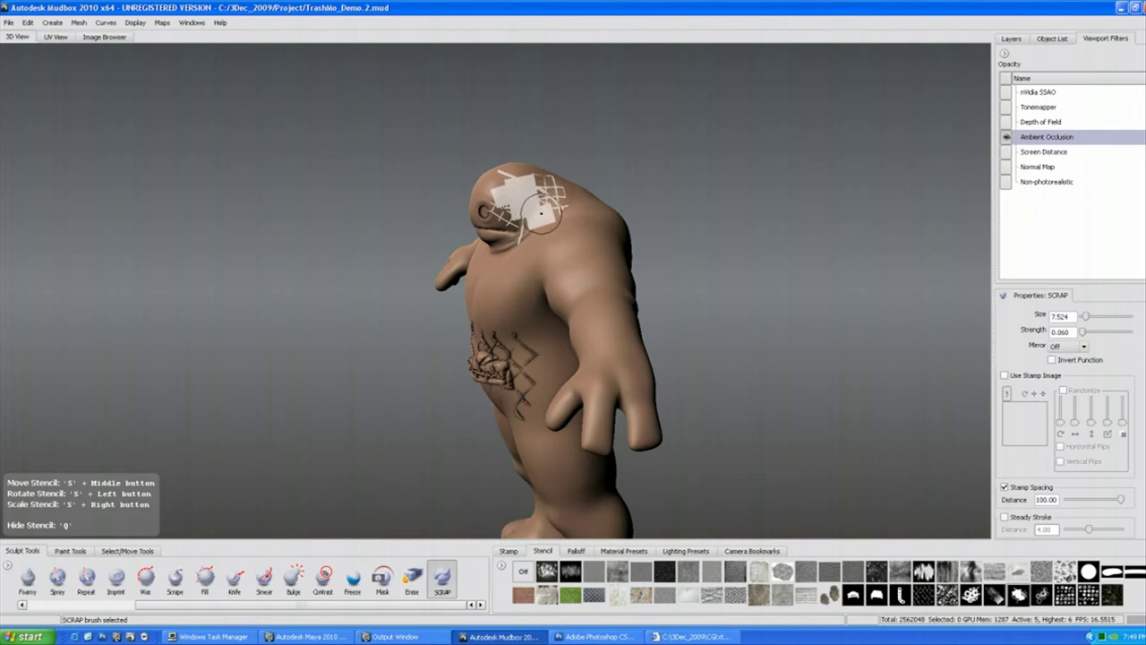
pyautogui.click(1079, 347)
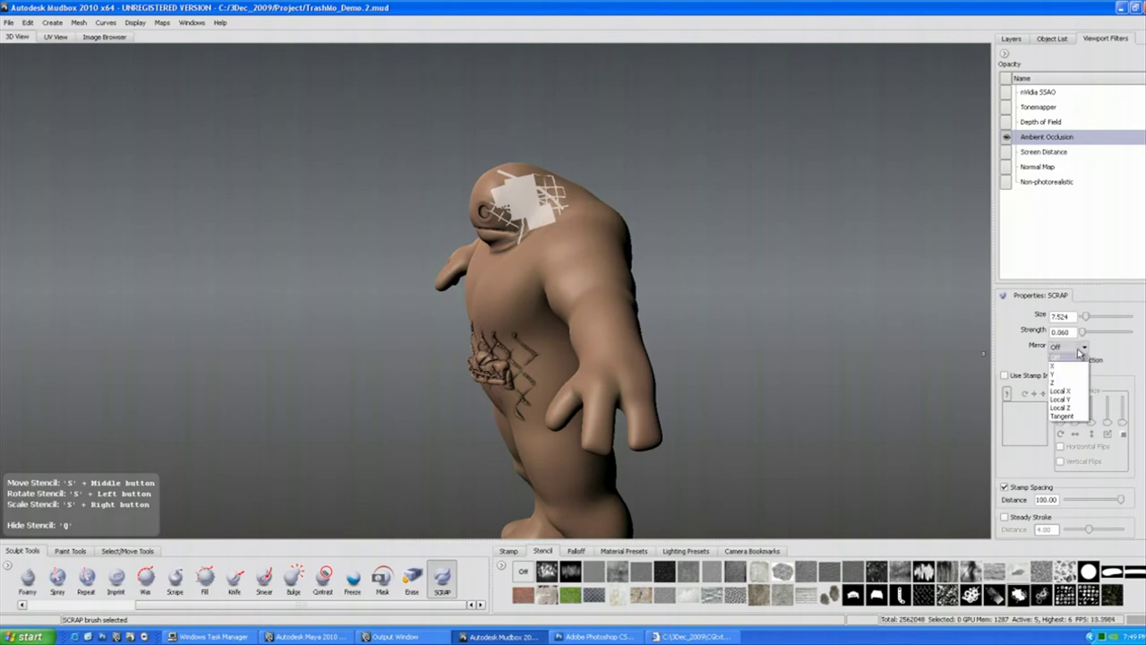
pyautogui.click(1065, 387)
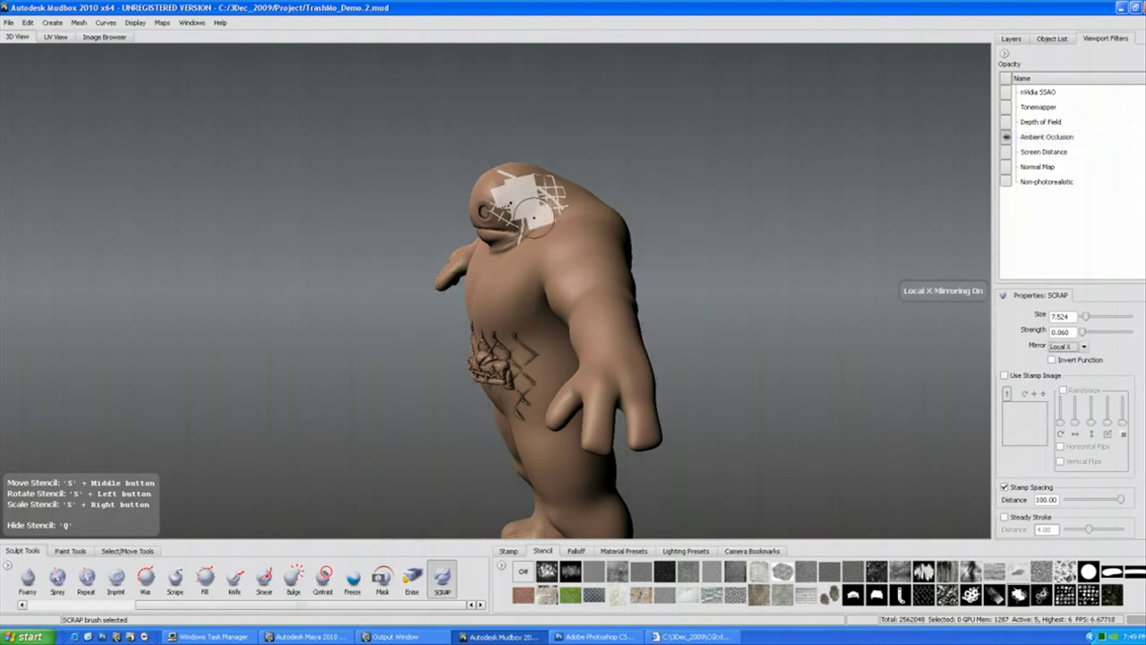
# Enlarge the SCRAP brush to size 18.648 and sculpt the scrap bars stencil into the side of the head.
pyautogui.moveTo(523, 202); pyautogui.dragTo(555, 202)
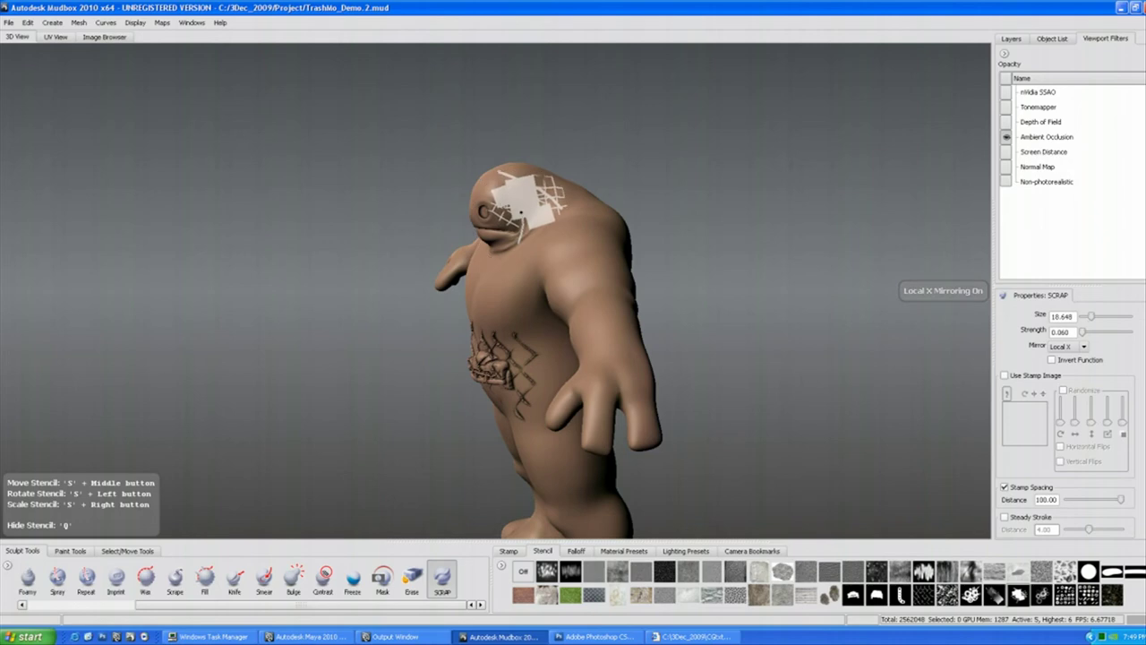
pyautogui.moveTo(521, 218); pyautogui.dragTo(520, 183, button='right')
pyautogui.moveTo(519, 198); pyautogui.dragTo(494, 160)
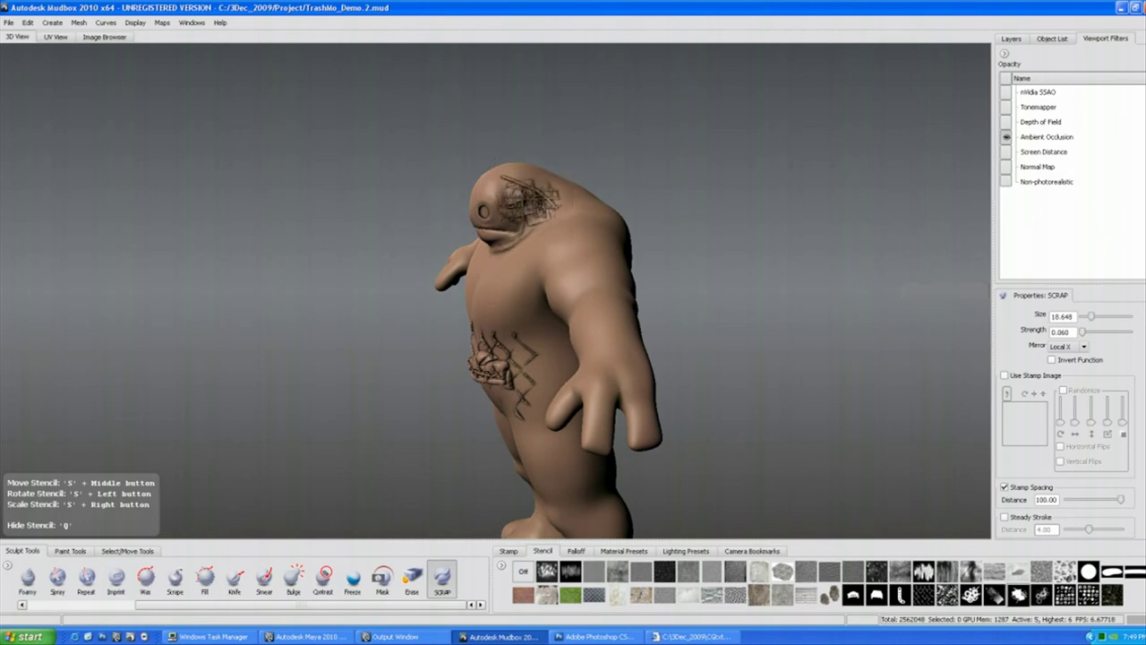
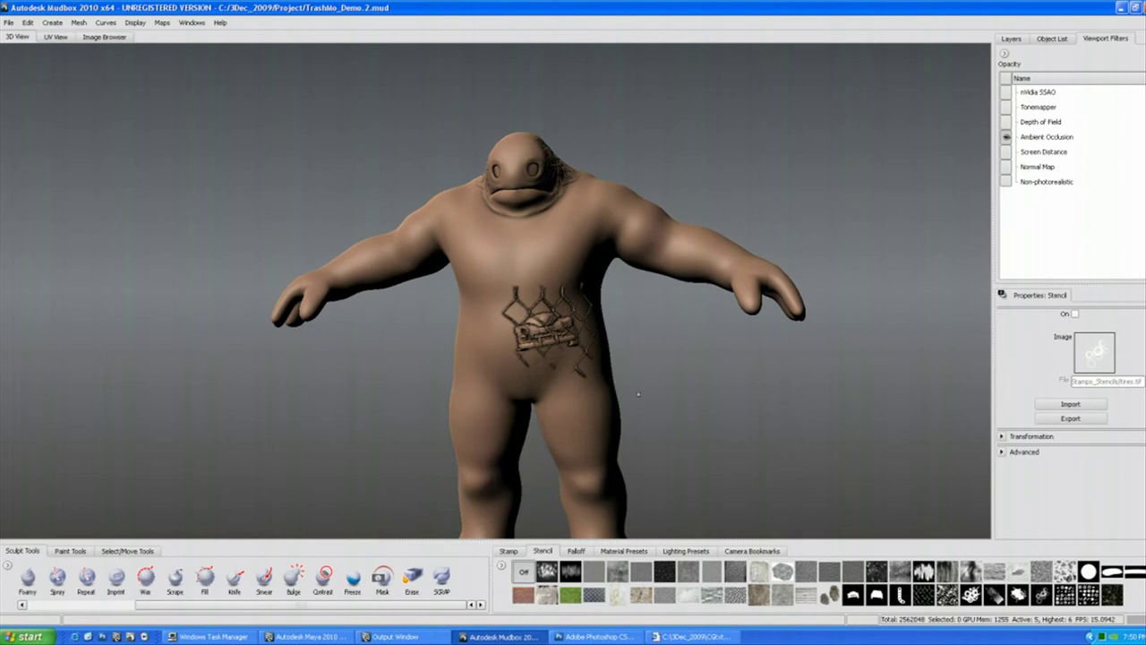
# Browse to the 3Dec_sclpt_paint_maps folder in the Image Browser.
pyautogui.click(105, 37)
pyautogui.scroll(-1, 128, 363)
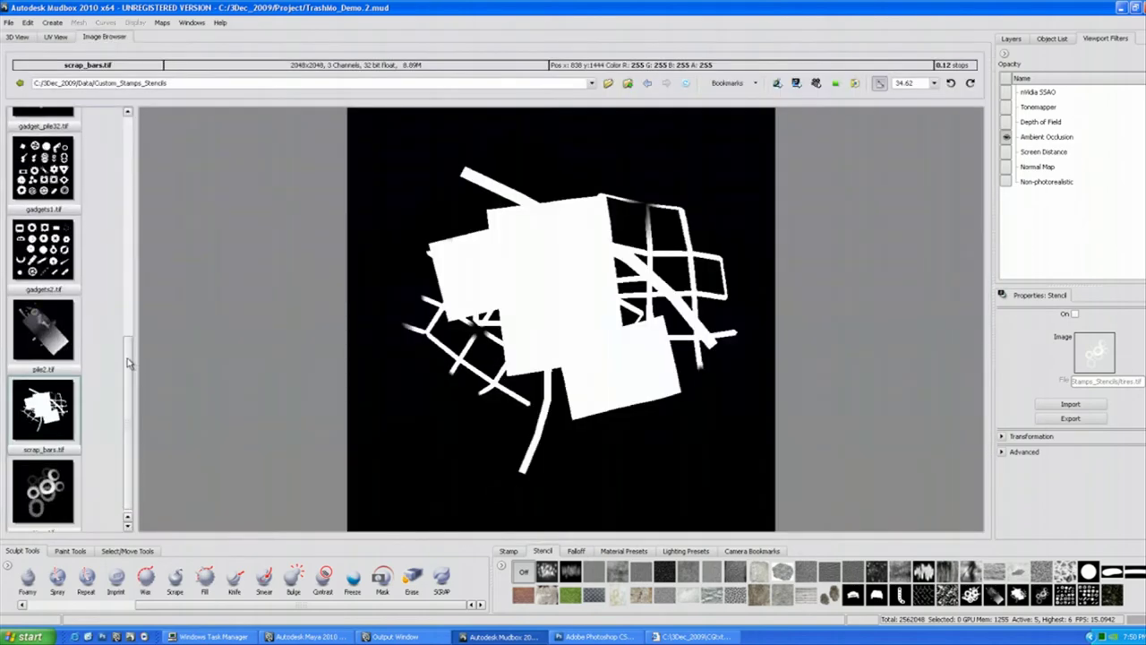
pyautogui.moveTo(128, 362); pyautogui.dragTo(115, 122)
pyautogui.click(628, 83)
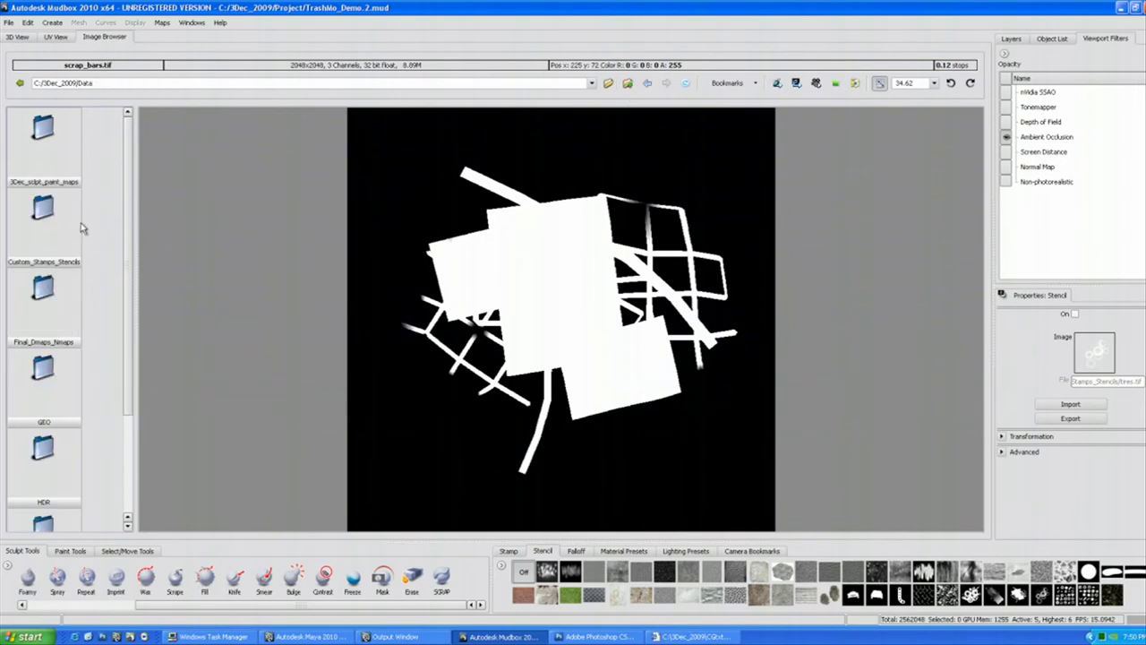
pyautogui.moveTo(128, 234)
pyautogui.mouseDown()
pyautogui.moveTo(139, 324)
pyautogui.moveTo(122, 220)
pyautogui.mouseUp()
pyautogui.doubleClick(52, 154)
# Preview Cans0004_1_L.jpg and Scrapyard0006_L.jpg, and set Scrapyard0093_9_L.jpg as the stencil for the 3D view.
pyautogui.click(54, 135)
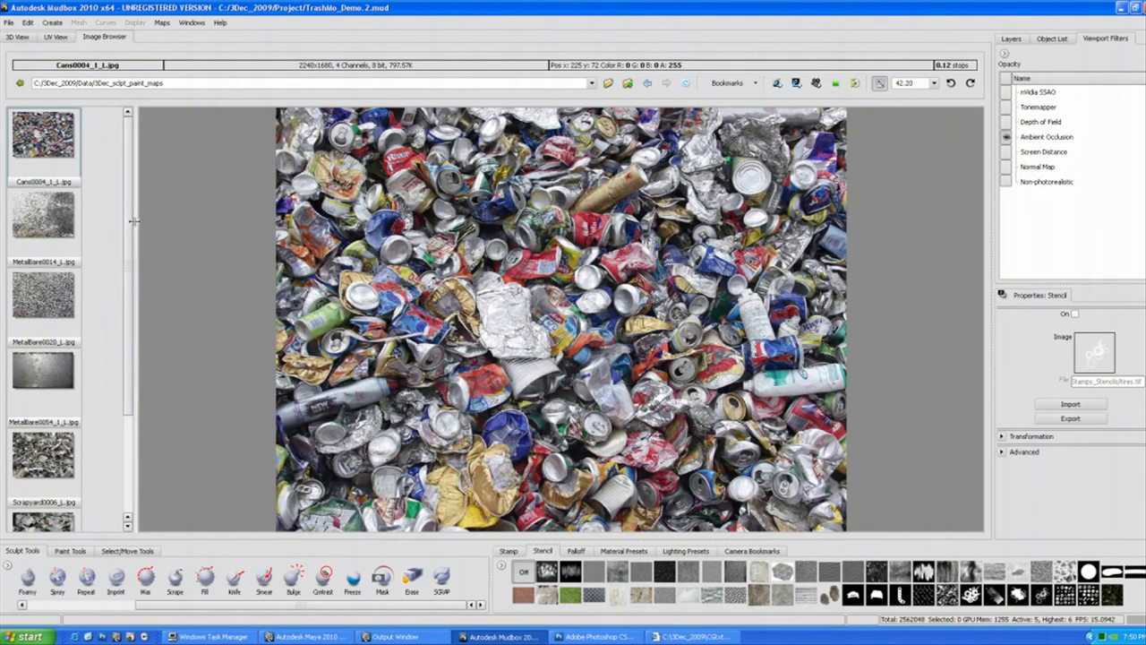
pyautogui.moveTo(129, 224); pyautogui.dragTo(139, 319)
pyautogui.click(45, 327)
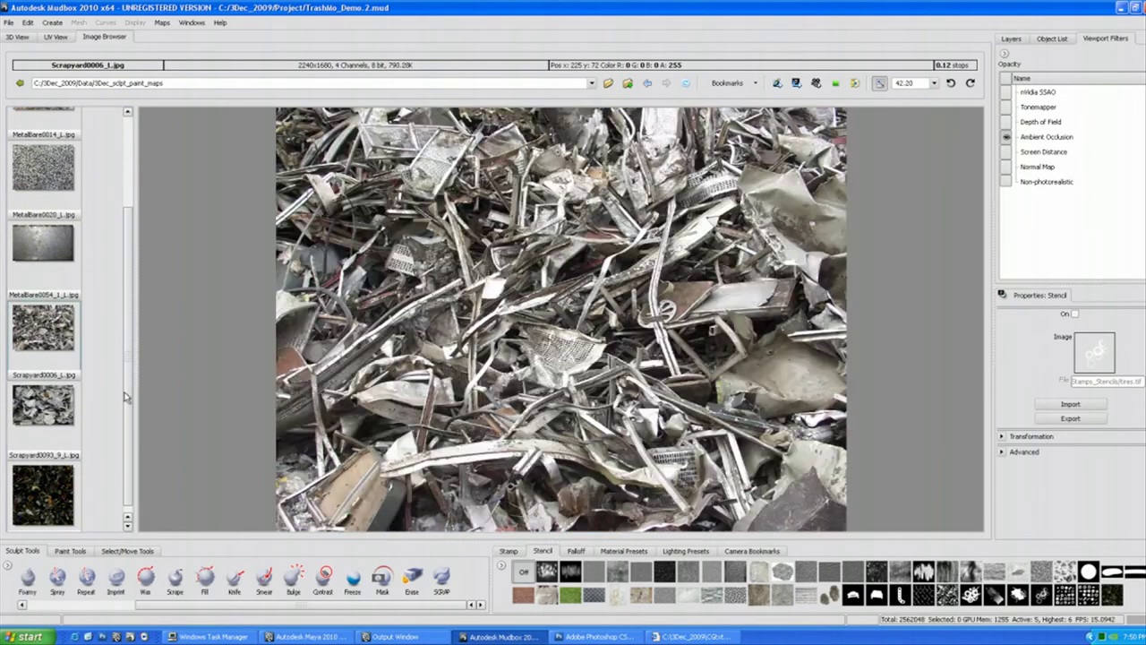
pyautogui.click(43, 405)
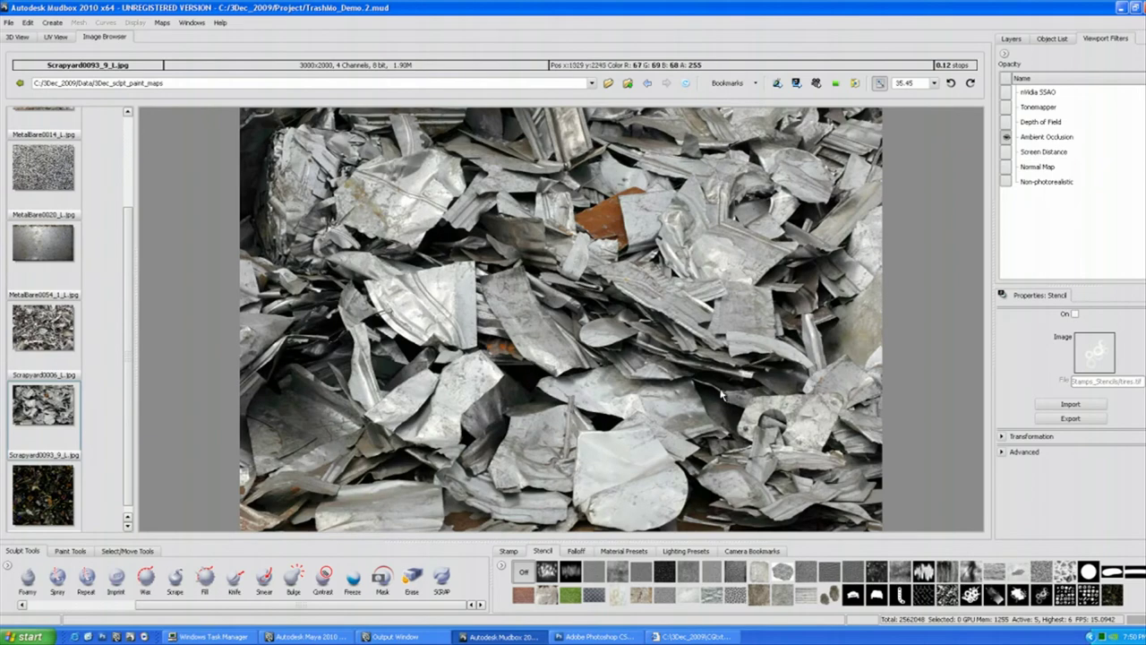
pyautogui.click(796, 84)
pyautogui.click(18, 37)
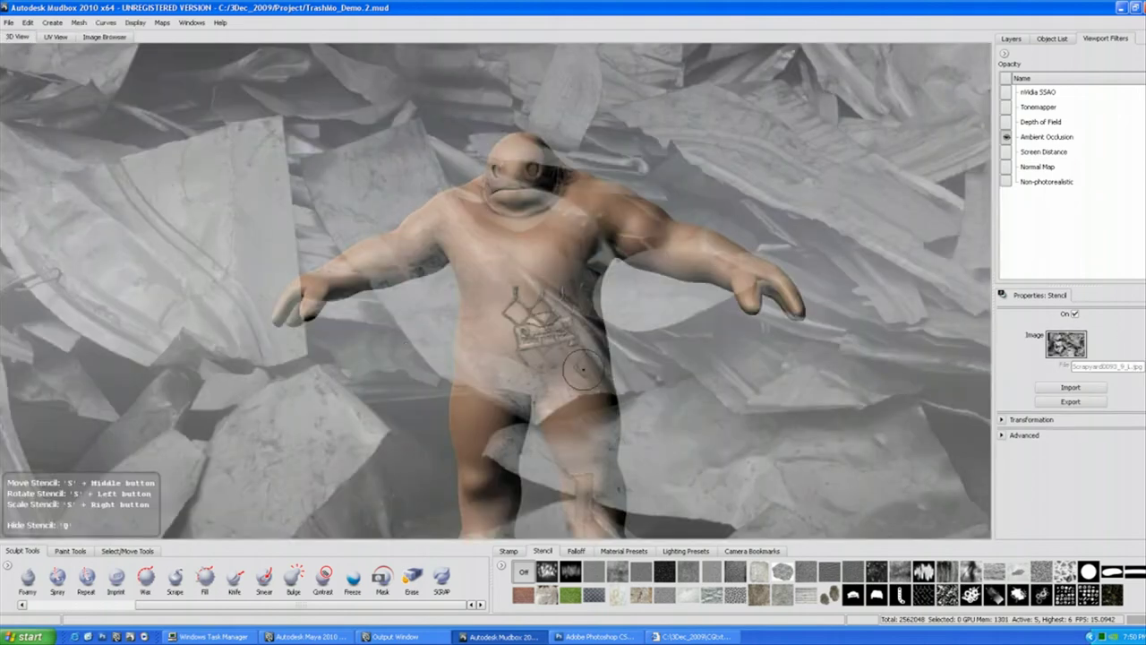
# Scale down and rotate the scrapyard photo stencil upright over the creature's chest, and check the paint and sculpt layers.
pyautogui.moveTo(583, 369); pyautogui.dragTo(673, 205, button='right')
pyautogui.moveTo(672, 205); pyautogui.dragTo(590, 160)
pyautogui.click(1009, 39)
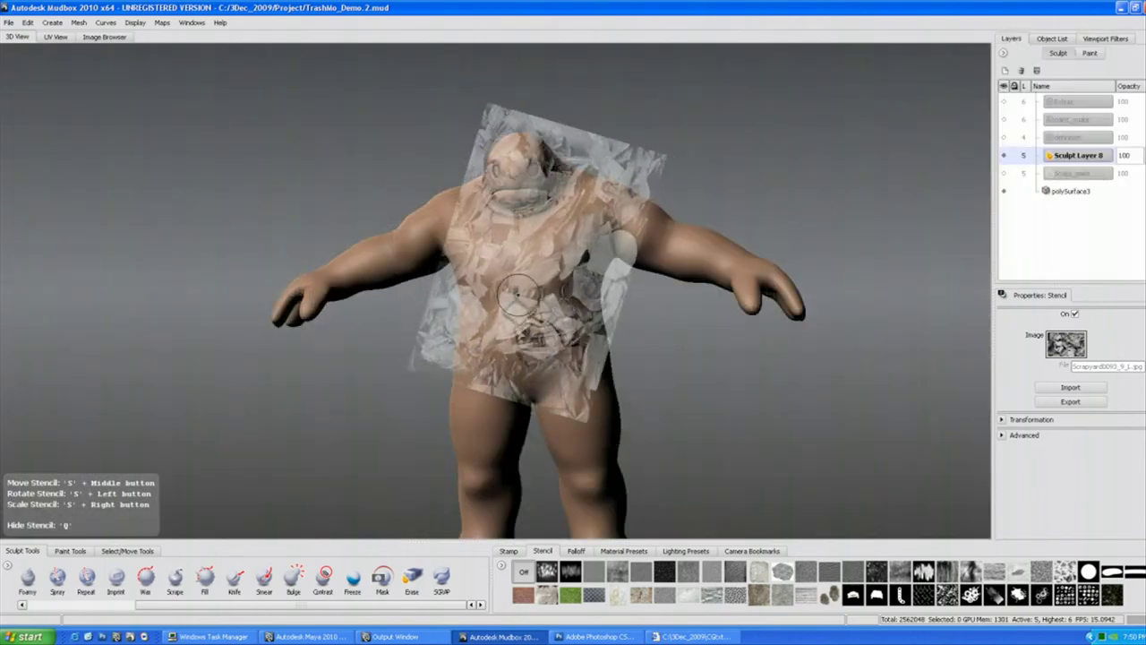
pyautogui.moveTo(562, 317); pyautogui.dragTo(447, 332, button='right')
pyautogui.click(1090, 54)
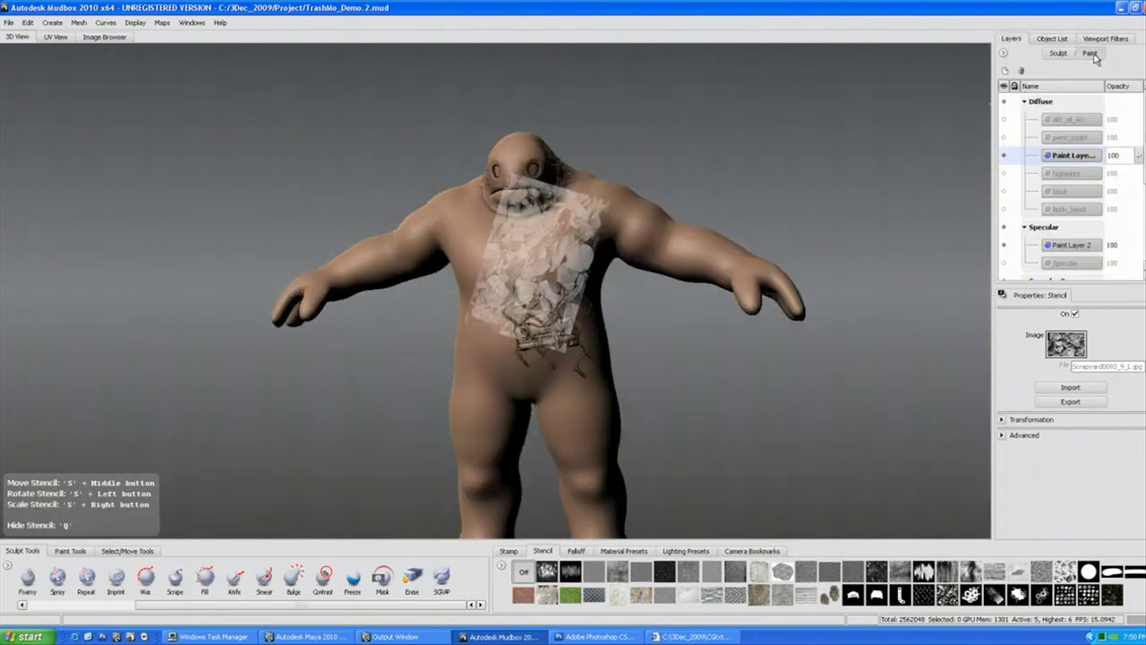
pyautogui.click(1058, 54)
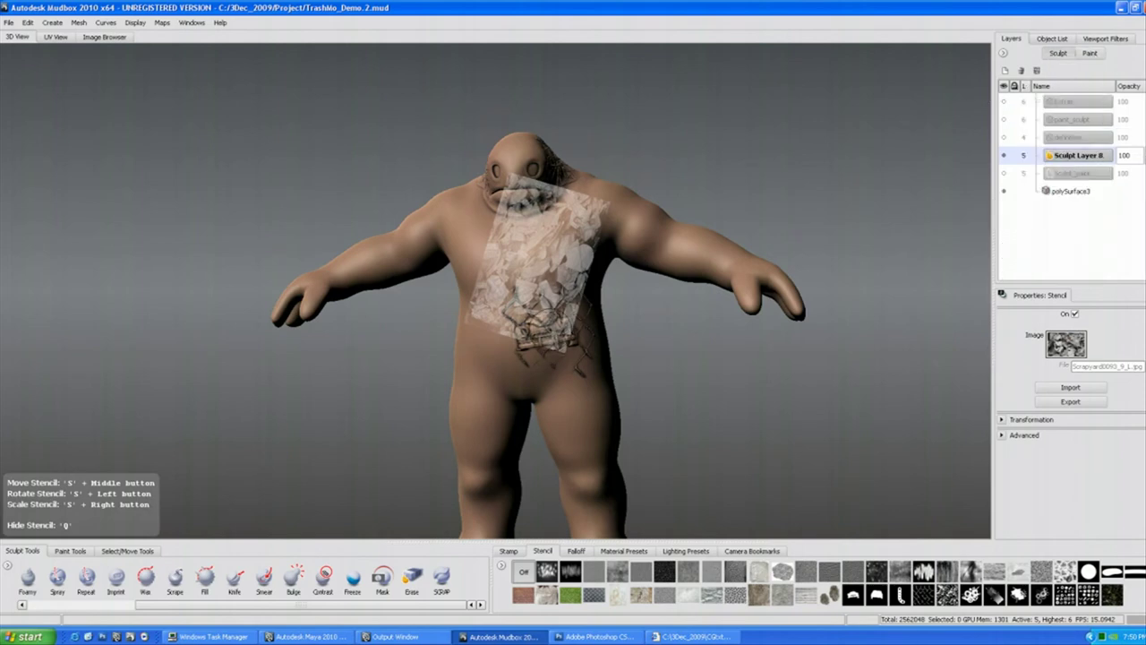
pyautogui.moveTo(582, 260); pyautogui.dragTo(567, 261)
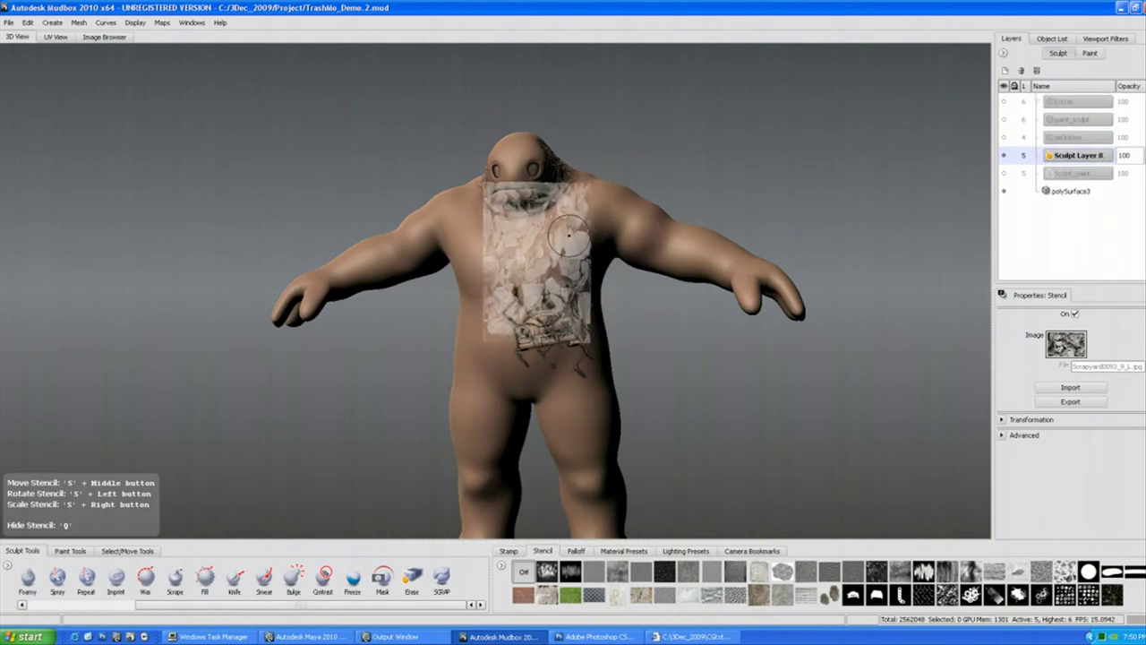
# Position and scale the scrapyard photo stencil over the creature's left thigh and sculpt its relief into the surface.
pyautogui.moveTo(572, 246); pyautogui.dragTo(593, 346, button='middle')
pyautogui.keyDown('alt'); pyautogui.moveTo(647, 359); pyautogui.dragTo(589, 337); pyautogui.keyUp('alt')
pyautogui.moveTo(626, 273); pyautogui.dragTo(629, 317, button='right')
pyautogui.moveTo(630, 317); pyautogui.dragTo(614, 299, button='middle')
pyautogui.moveTo(614, 299); pyautogui.dragTo(631, 335, button='right')
pyautogui.moveTo(632, 335); pyautogui.dragTo(625, 336, button='middle')
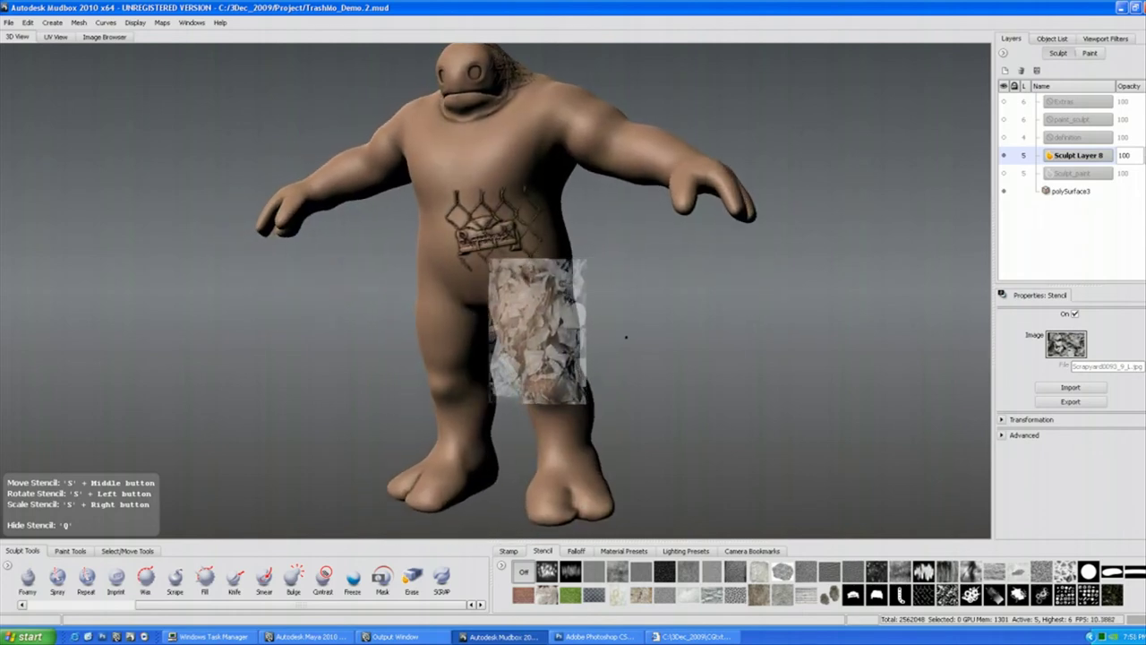
pyautogui.moveTo(625, 336); pyautogui.dragTo(595, 316)
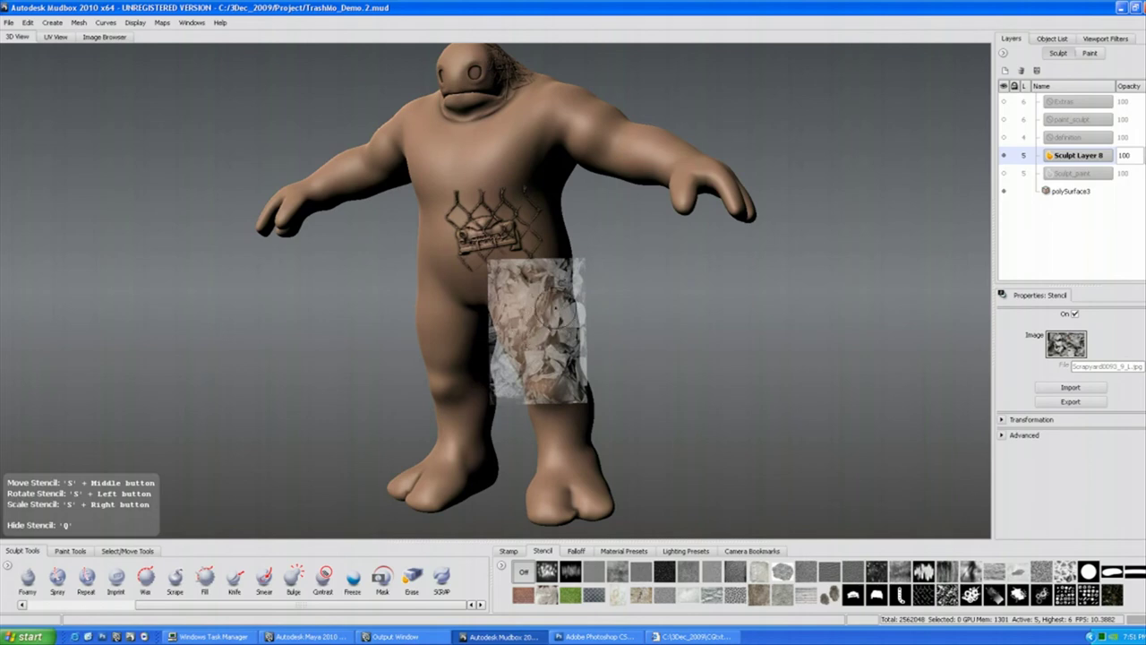
pyautogui.press('q')
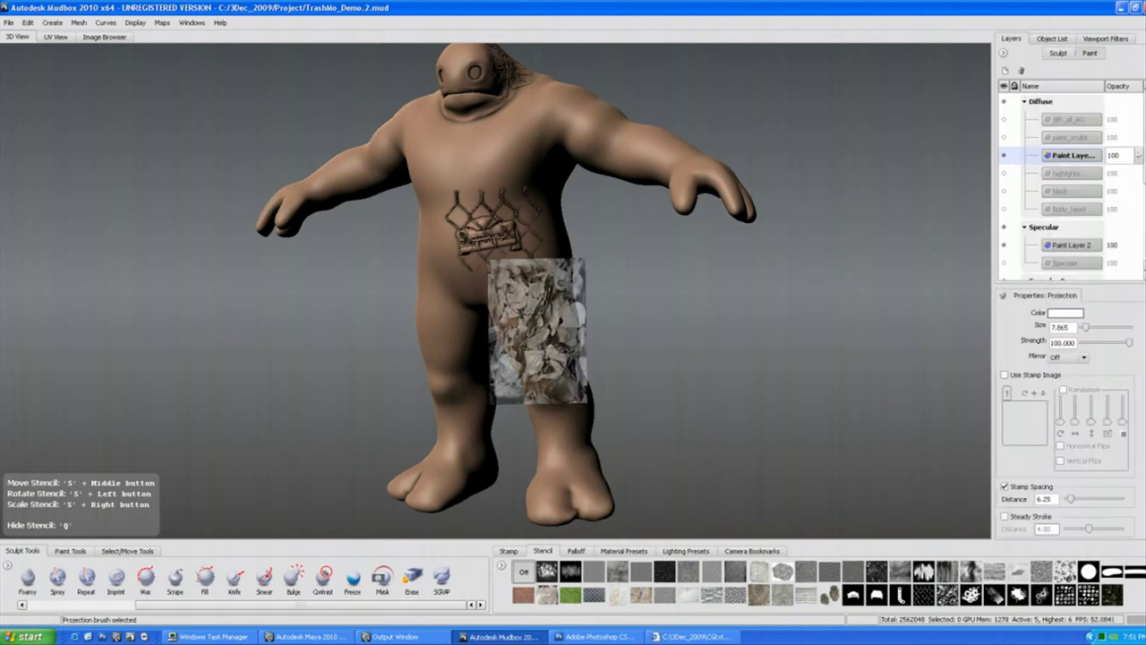
# Paint the scrapyard photo onto the sculpted left thigh with the Projection brush, and turn the stencil off.
pyautogui.press('q')
pyautogui.moveTo(528, 302); pyautogui.dragTo(509, 310)
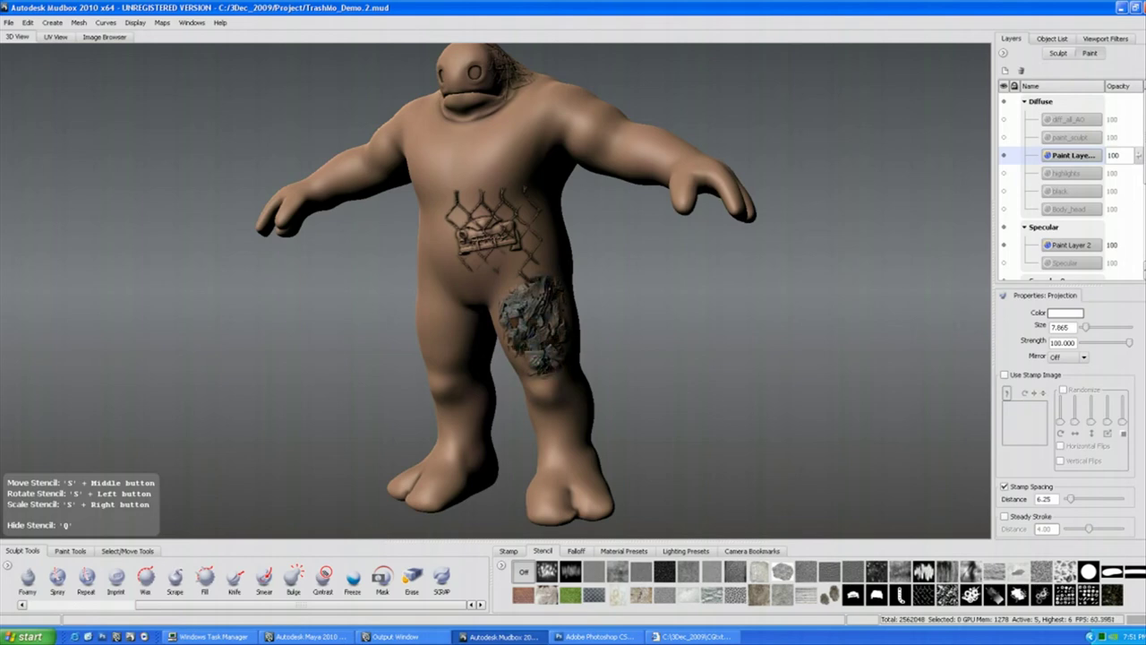
pyautogui.press('q')
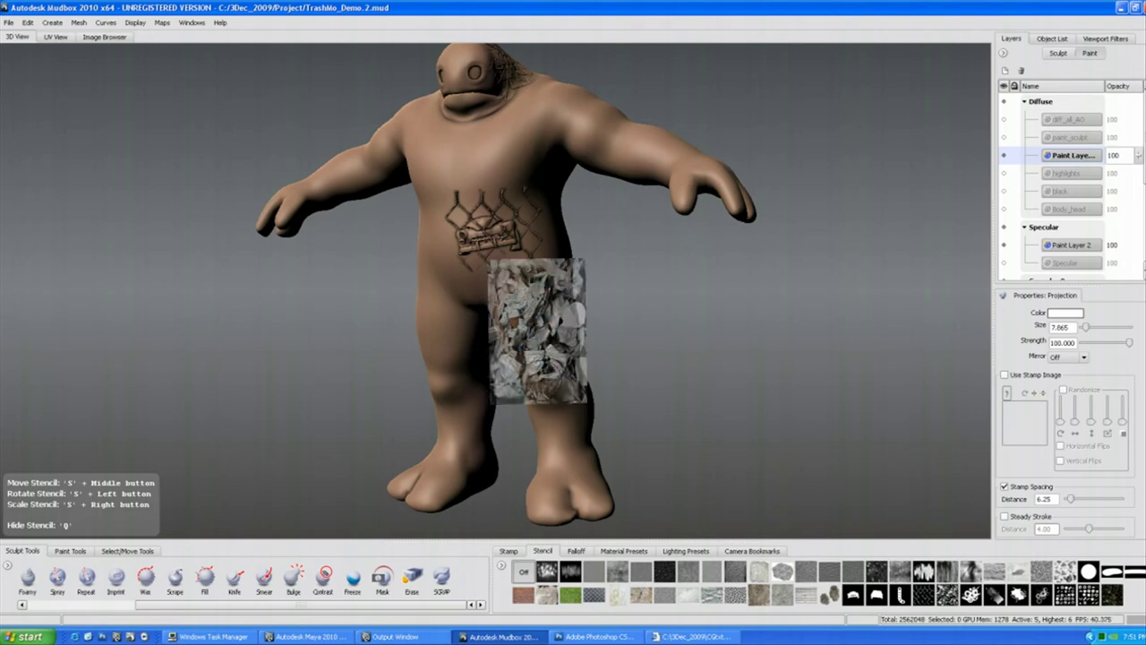
pyautogui.click(523, 571)
pyautogui.moveTo(641, 352)
pyautogui.keyDown('alt'); pyautogui.mouseDown()
pyautogui.moveTo(602, 351)
pyautogui.moveTo(651, 357)
pyautogui.mouseUp(); pyautogui.keyUp('alt')
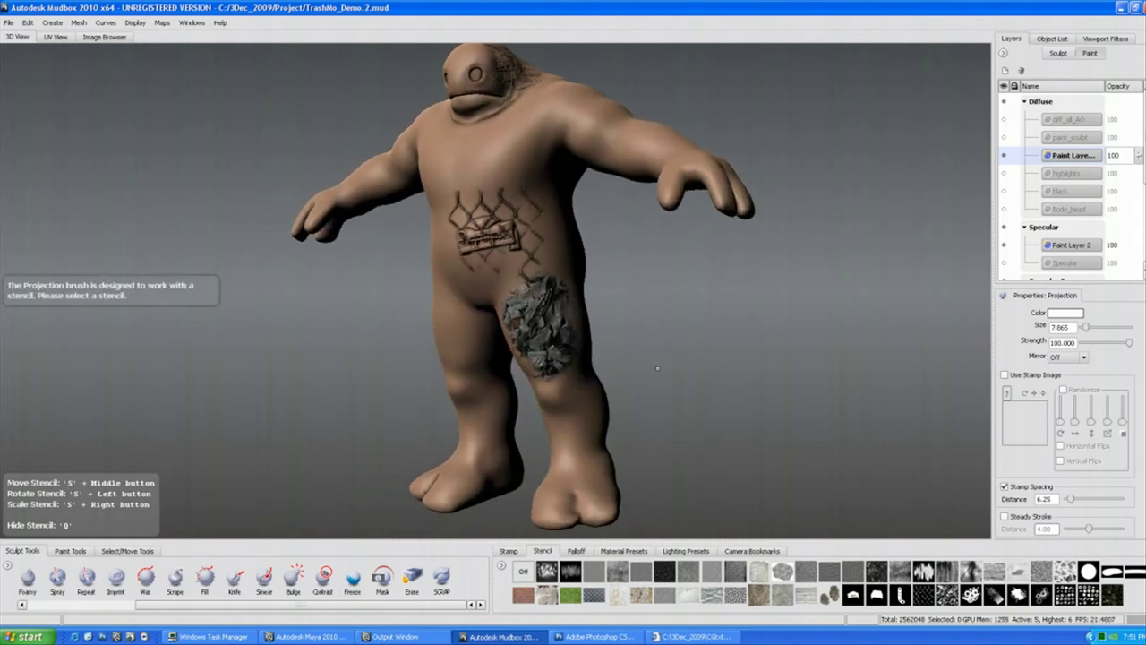
pyautogui.keyDown('alt'); pyautogui.moveTo(634, 364); pyautogui.dragTo(630, 355, button='middle'); pyautogui.keyUp('alt')
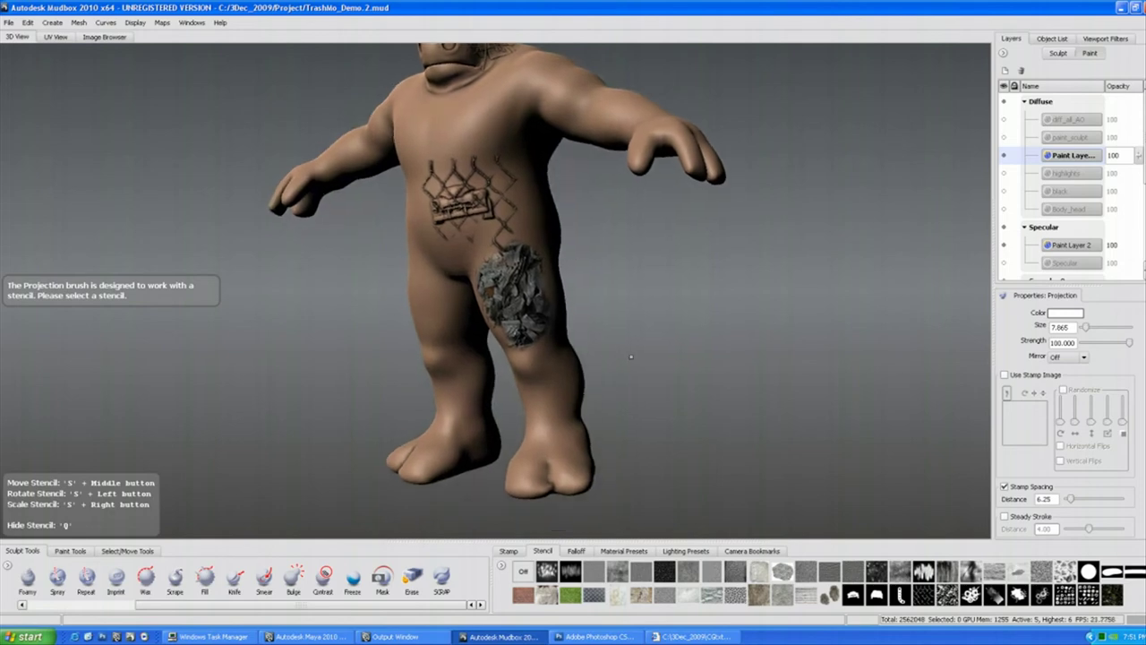
# Set dump4c.tif as the stencil, scale it down and place it over the creature's left lower leg.
pyautogui.click(1113, 595)
pyautogui.moveTo(633, 385); pyautogui.dragTo(634, 361, button='right')
pyautogui.keyDown('alt'); pyautogui.moveTo(633, 361); pyautogui.dragTo(619, 365); pyautogui.keyUp('alt')
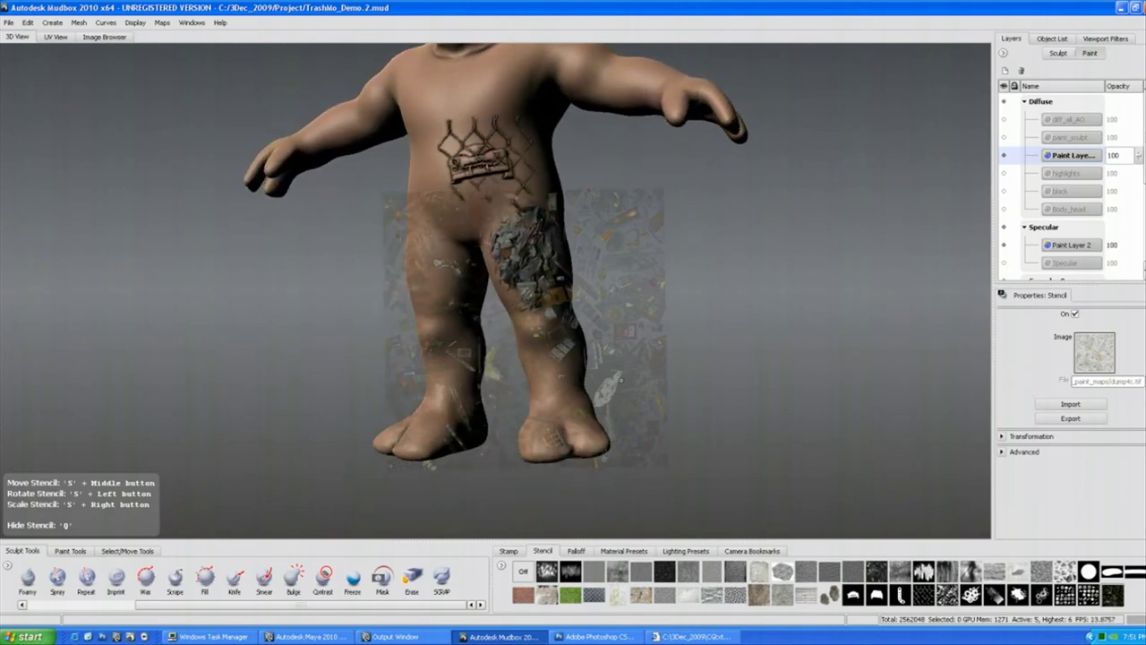
pyautogui.moveTo(619, 381); pyautogui.dragTo(618, 365, button='right')
pyautogui.moveTo(617, 366); pyautogui.dragTo(649, 398, button='middle')
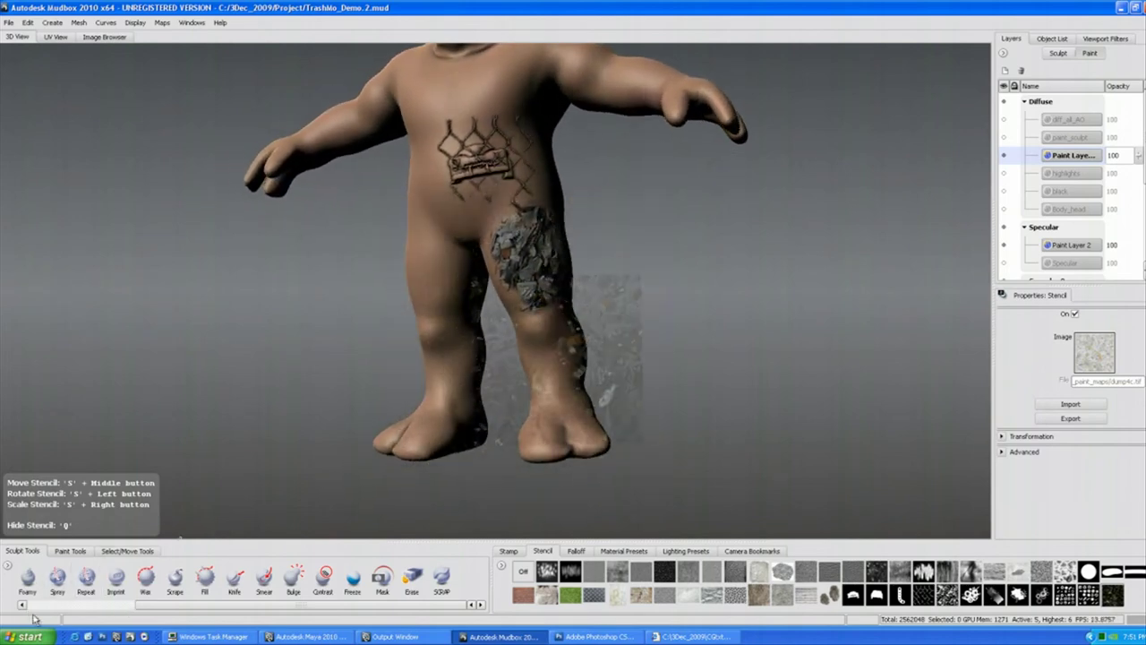
# Choose the Sculpt tool with X mirroring, turn the creature slightly and realign the dump4c.tif stencil over the left shin.
pyautogui.moveTo(377, 605); pyautogui.dragTo(209, 605)
pyautogui.click(30, 582)
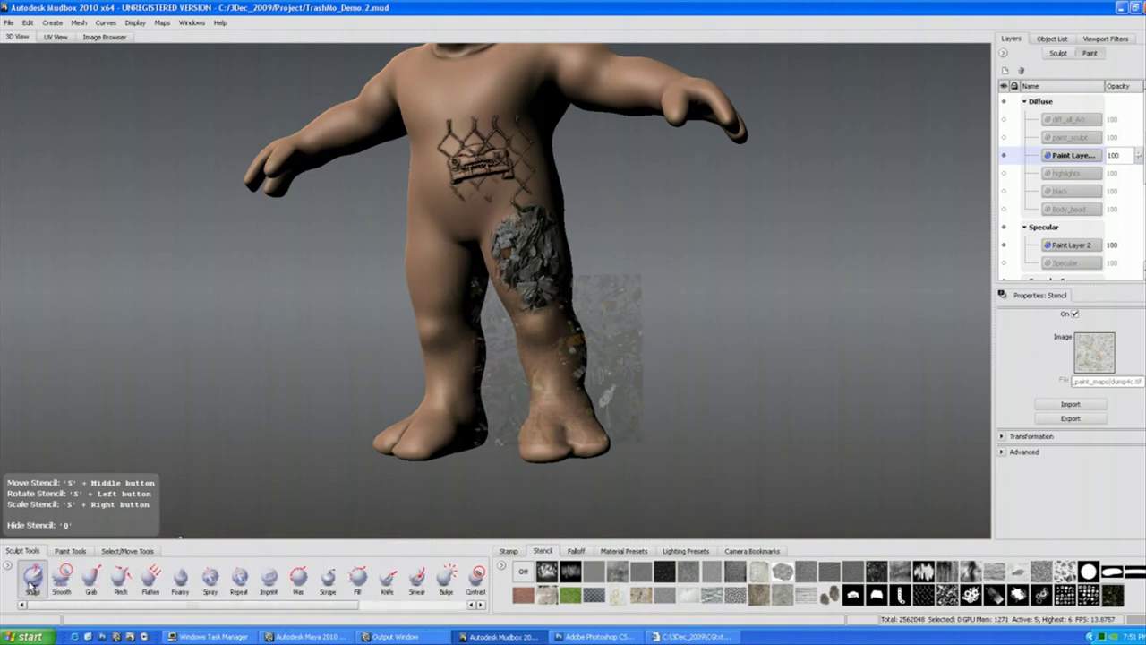
pyautogui.click(33, 580)
pyautogui.click(1071, 346)
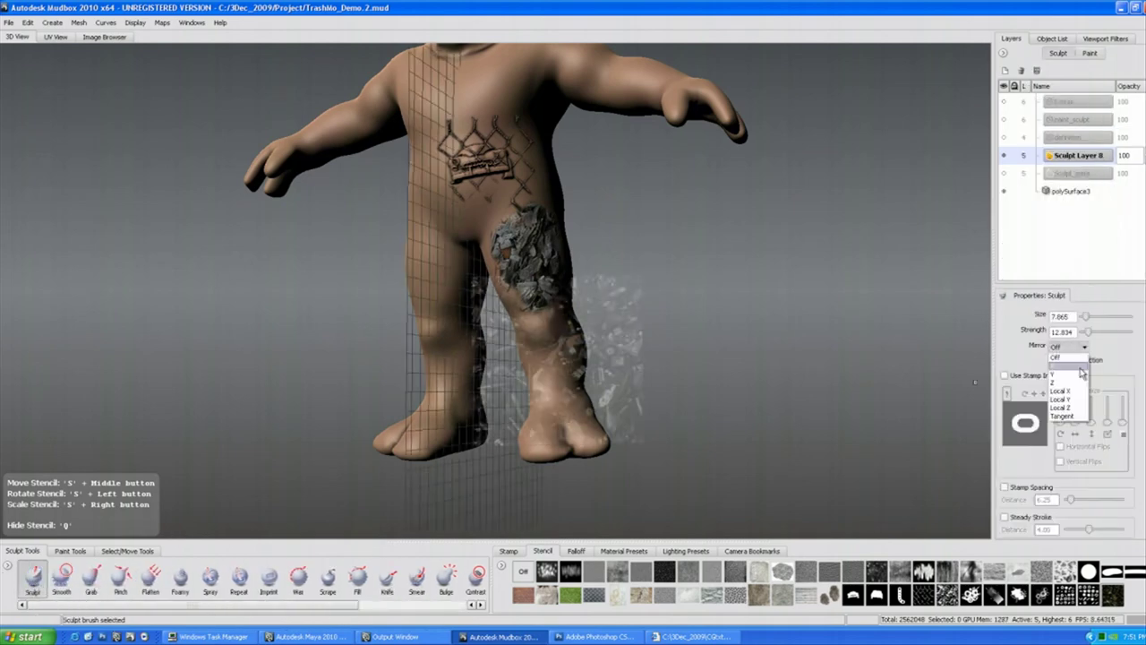
pyautogui.click(1080, 367)
pyautogui.keyDown('alt'); pyautogui.moveTo(578, 386); pyautogui.dragTo(560, 383); pyautogui.keyUp('alt')
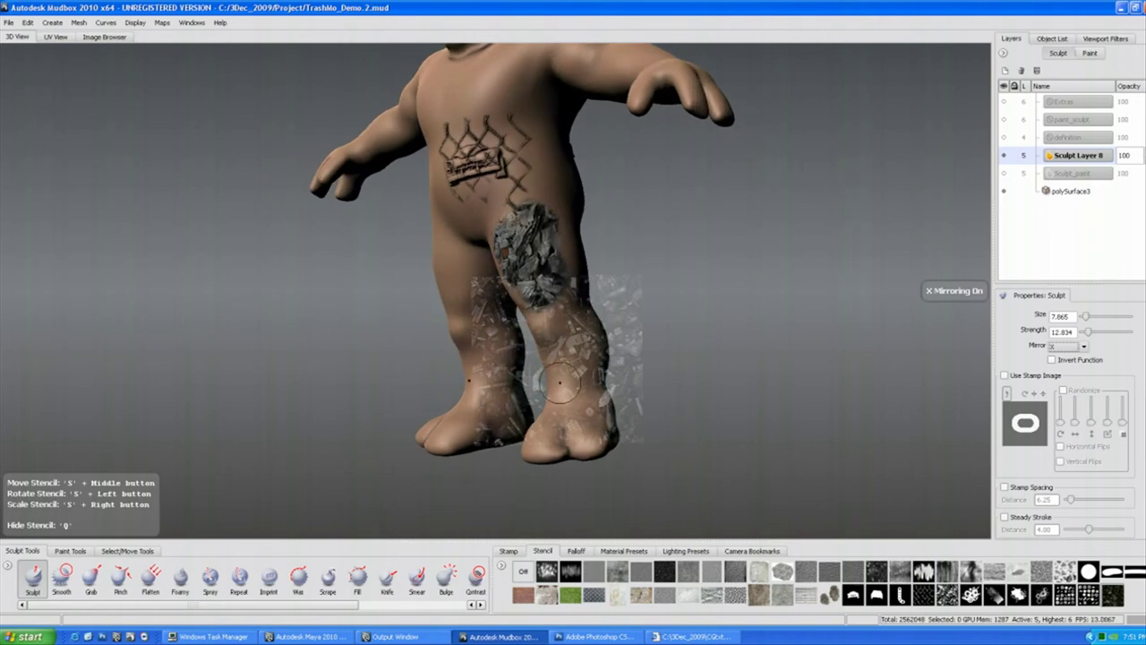
pyautogui.moveTo(560, 382); pyautogui.dragTo(584, 382, button='middle')
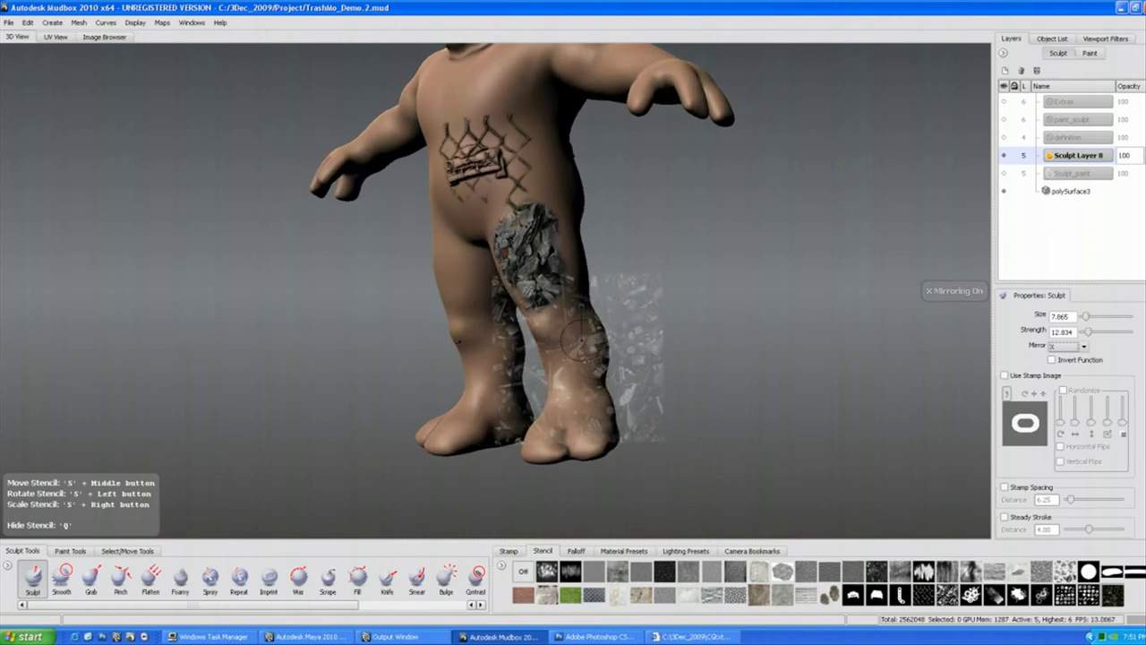
# Enlarge the Sculpt brush to size 11.707, sculpt the dump4c.tif stencil into both lower legs and undo the last stroke.
pyautogui.press('b')
pyautogui.moveTo(582, 340)
pyautogui.mouseDown()
pyautogui.moveTo(598, 338)
pyautogui.moveTo(547, 320)
pyautogui.mouseUp()
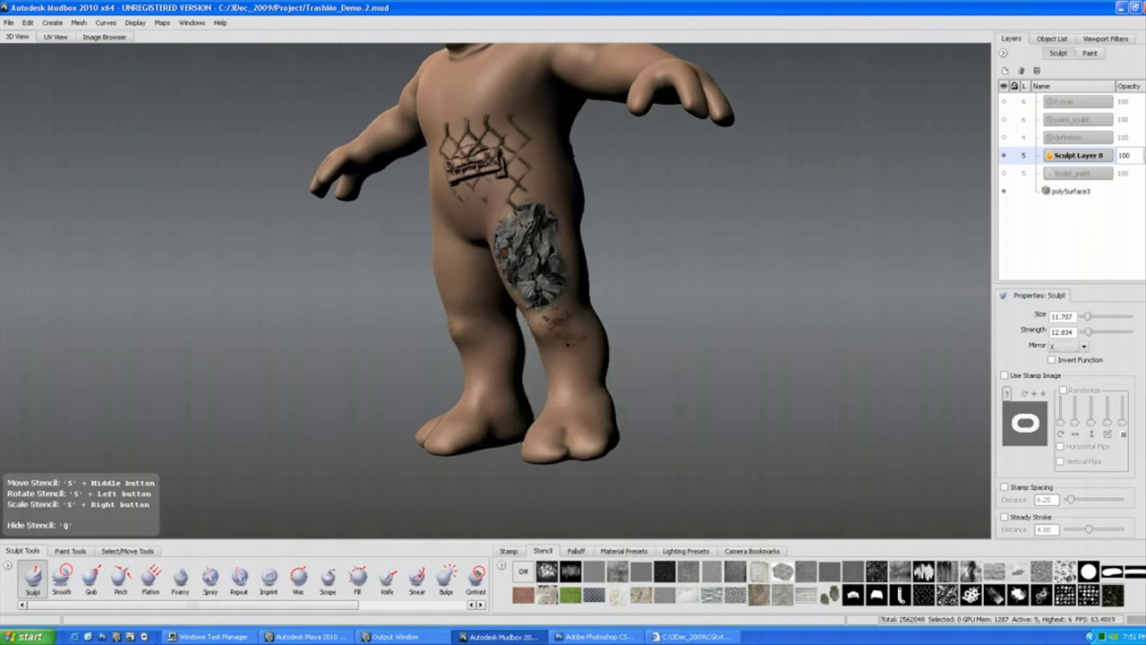
pyautogui.moveTo(573, 369)
pyautogui.mouseDown()
pyautogui.moveTo(566, 407)
pyautogui.moveTo(593, 391)
pyautogui.moveTo(562, 322)
pyautogui.moveTo(569, 275)
pyautogui.mouseUp()
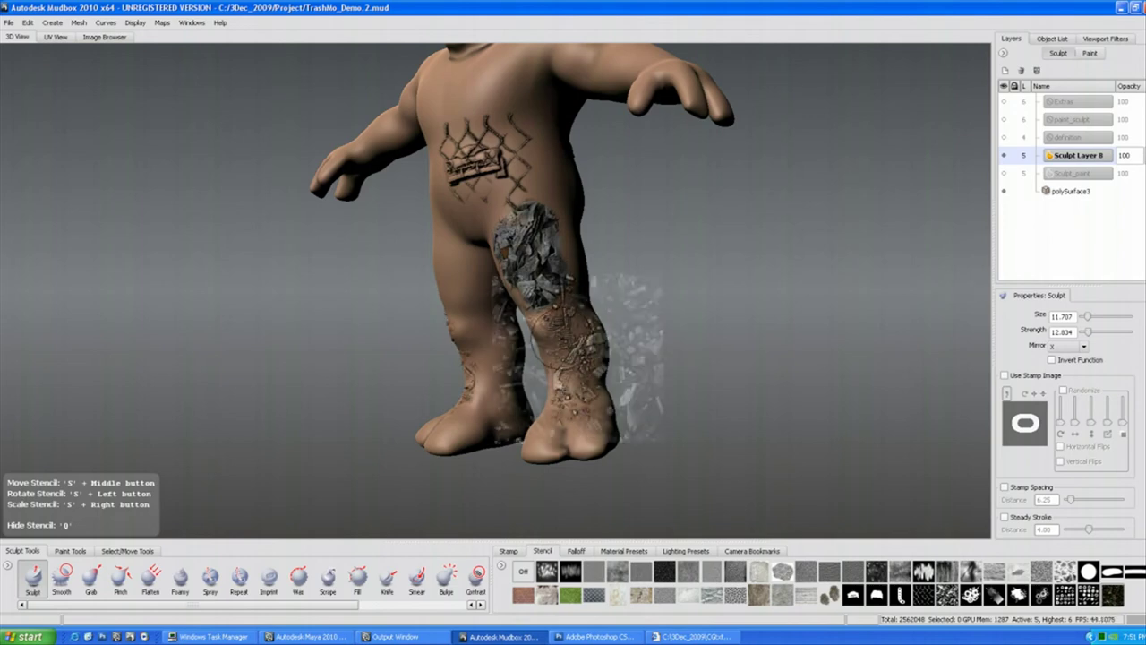
pyautogui.moveTo(555, 341)
pyautogui.mouseDown()
pyautogui.moveTo(536, 295)
pyautogui.moveTo(566, 326)
pyautogui.moveTo(560, 351)
pyautogui.mouseUp()
pyautogui.hotkey('ctrl', 'z')
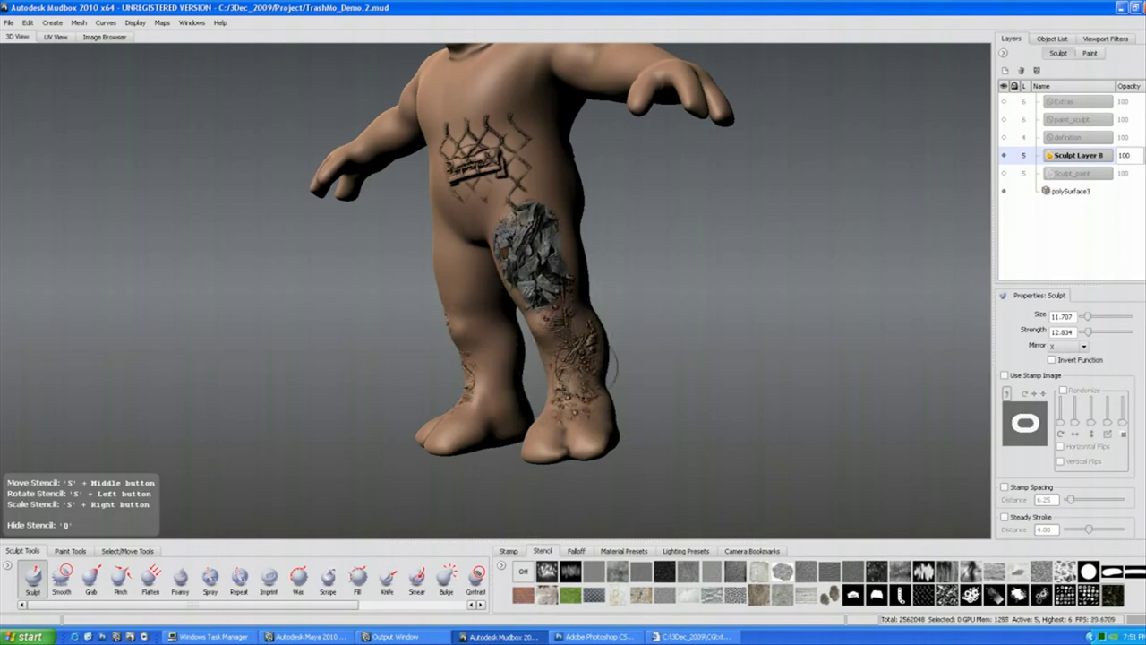
# Project the dump4c.tif colours onto the sculpted lower legs with X mirroring, and hide the stencil.
pyautogui.press('p')
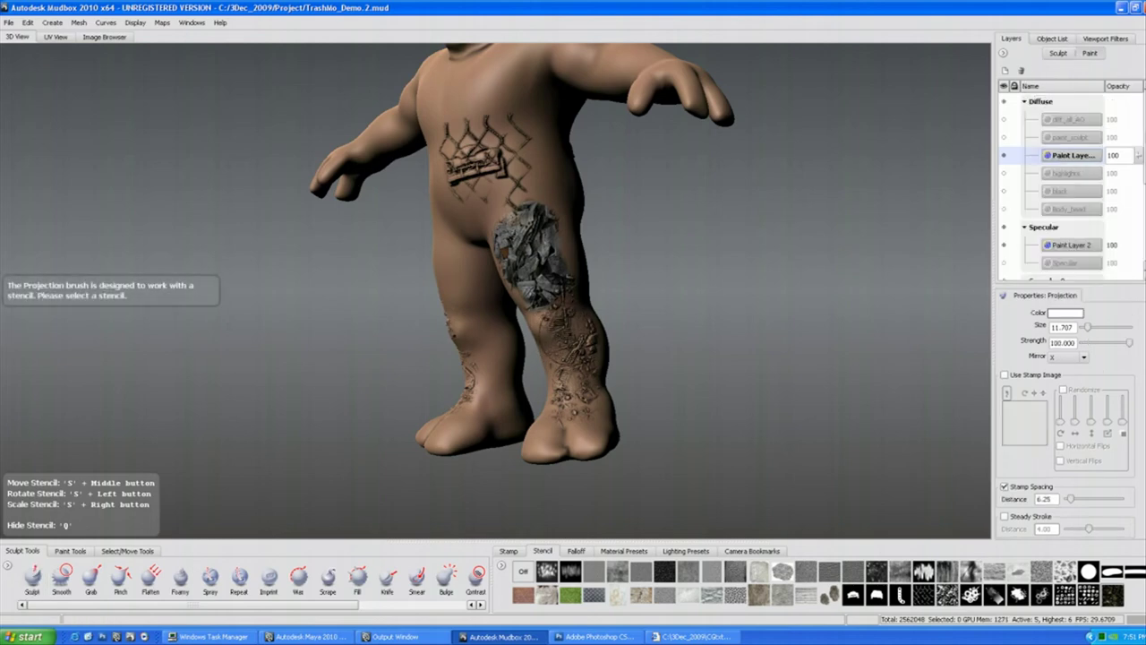
pyautogui.moveTo(554, 333)
pyautogui.mouseDown()
pyautogui.moveTo(587, 349)
pyautogui.moveTo(565, 397)
pyautogui.moveTo(581, 419)
pyautogui.mouseUp()
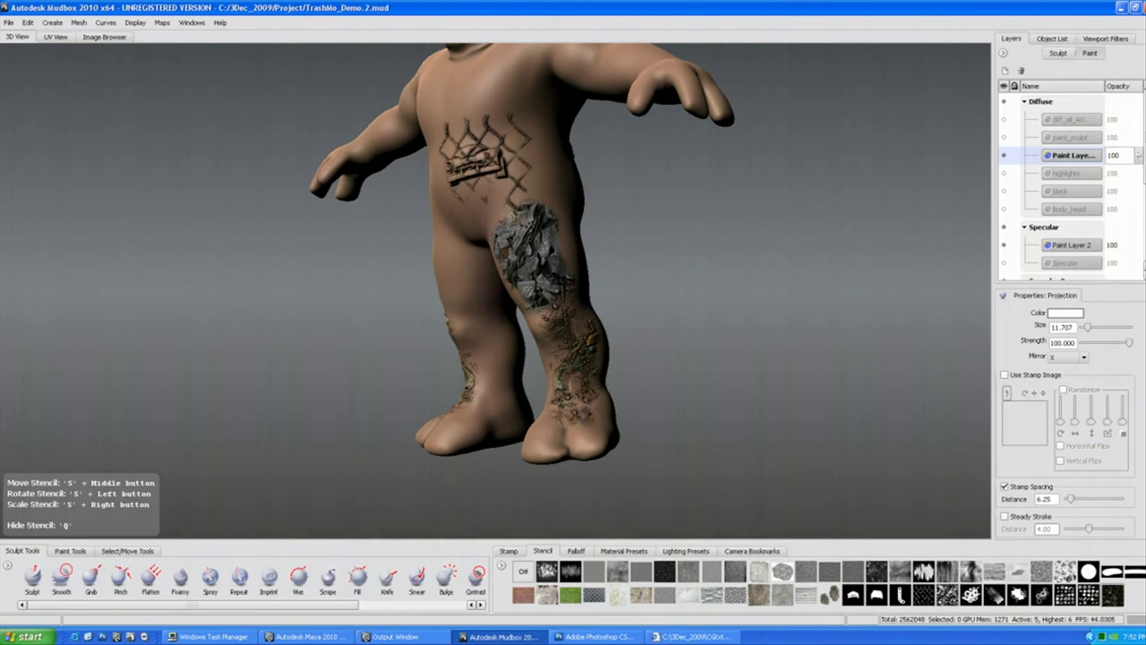
pyautogui.moveTo(560, 328); pyautogui.dragTo(550, 310)
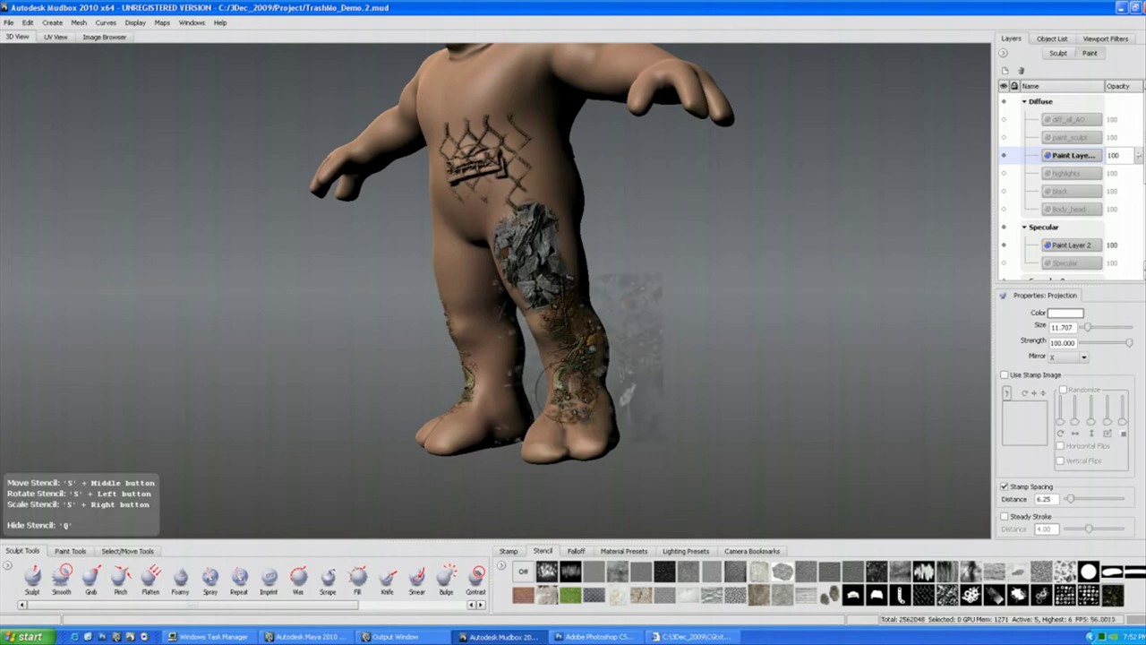
pyautogui.press('q')
pyautogui.keyDown('alt'); pyautogui.moveTo(561, 359); pyautogui.dragTo(615, 356); pyautogui.keyUp('alt')
pyautogui.keyDown('alt'); pyautogui.moveTo(616, 357); pyautogui.dragTo(580, 328, button='middle'); pyautogui.keyUp('alt')
pyautogui.keyDown('alt'); pyautogui.moveTo(580, 327); pyautogui.dragTo(561, 356); pyautogui.keyUp('alt')
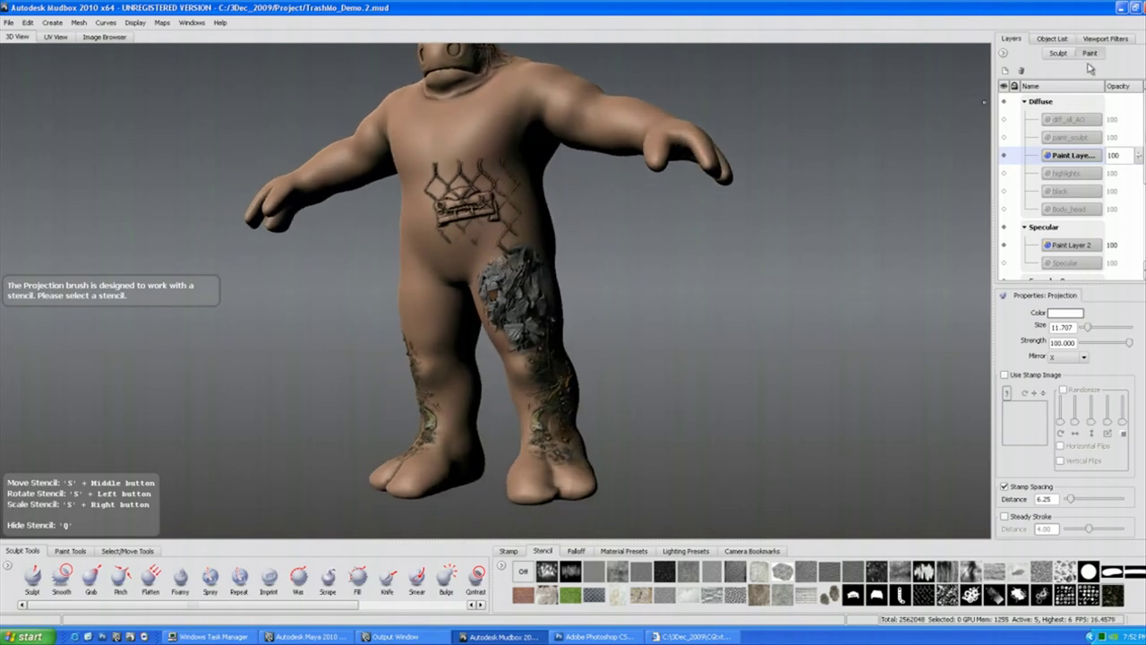
# Switch the viewport filter from Ambient Occlusion to Normal Map and view the creature from the front.
pyautogui.click(1104, 39)
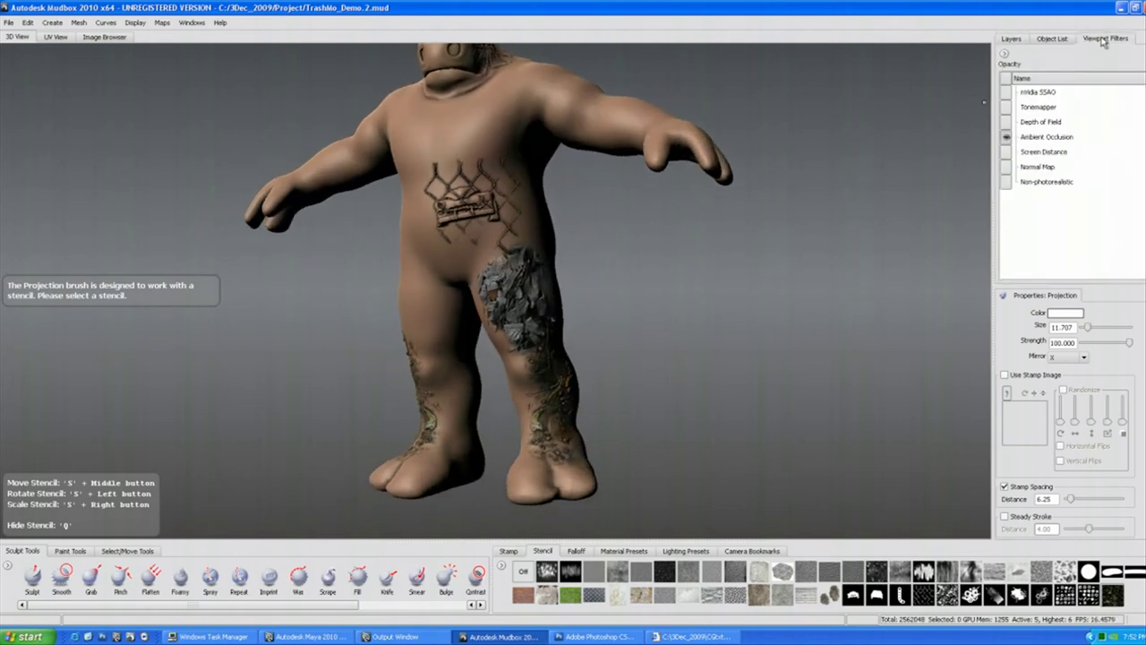
pyautogui.click(1066, 136)
pyautogui.click(1006, 136)
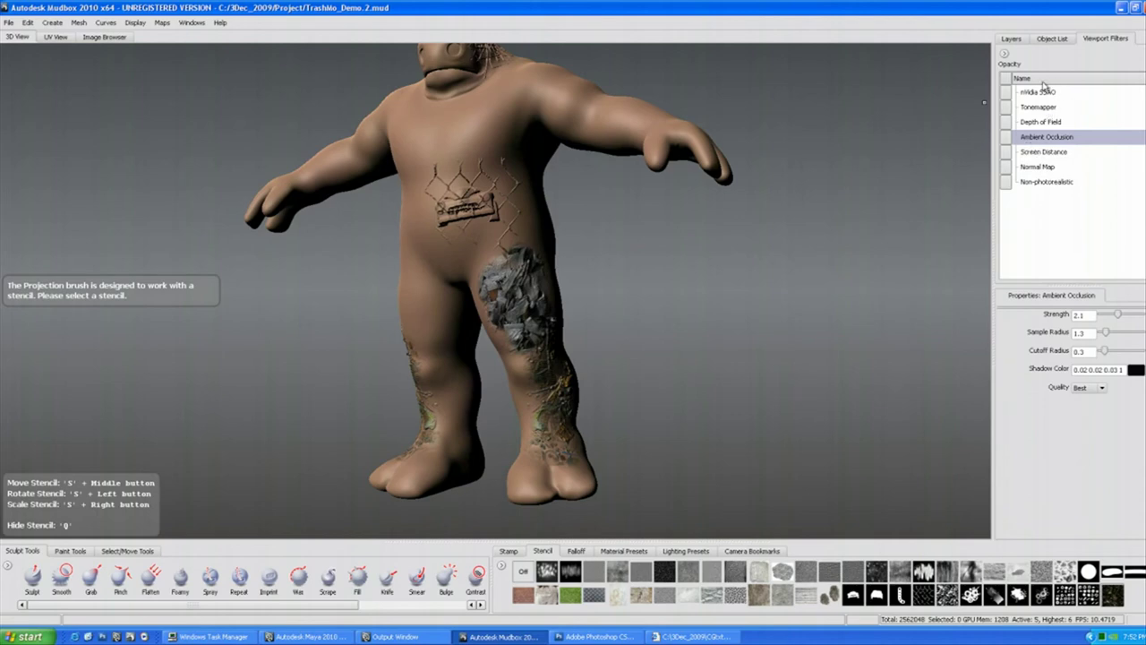
pyautogui.click(1039, 166)
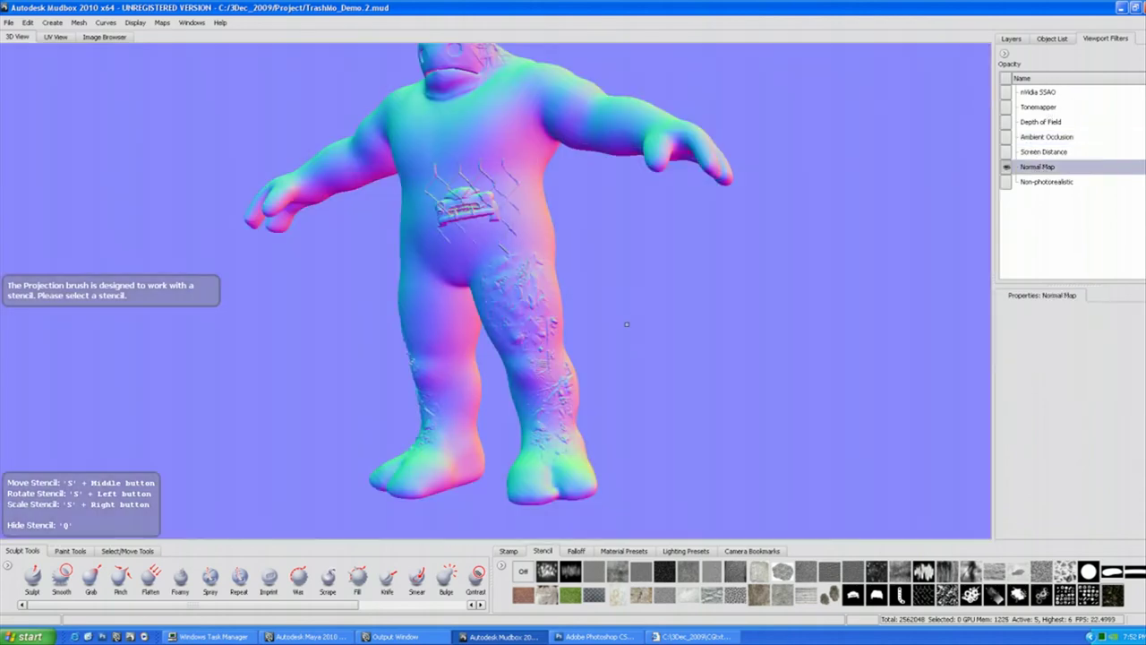
pyautogui.moveTo(632, 325)
pyautogui.keyDown('alt'); pyautogui.mouseDown()
pyautogui.moveTo(653, 327)
pyautogui.moveTo(690, 292)
pyautogui.moveTo(680, 256)
pyautogui.moveTo(546, 331)
pyautogui.moveTo(475, 342)
pyautogui.moveTo(700, 336)
pyautogui.mouseUp(); pyautogui.keyUp('alt')
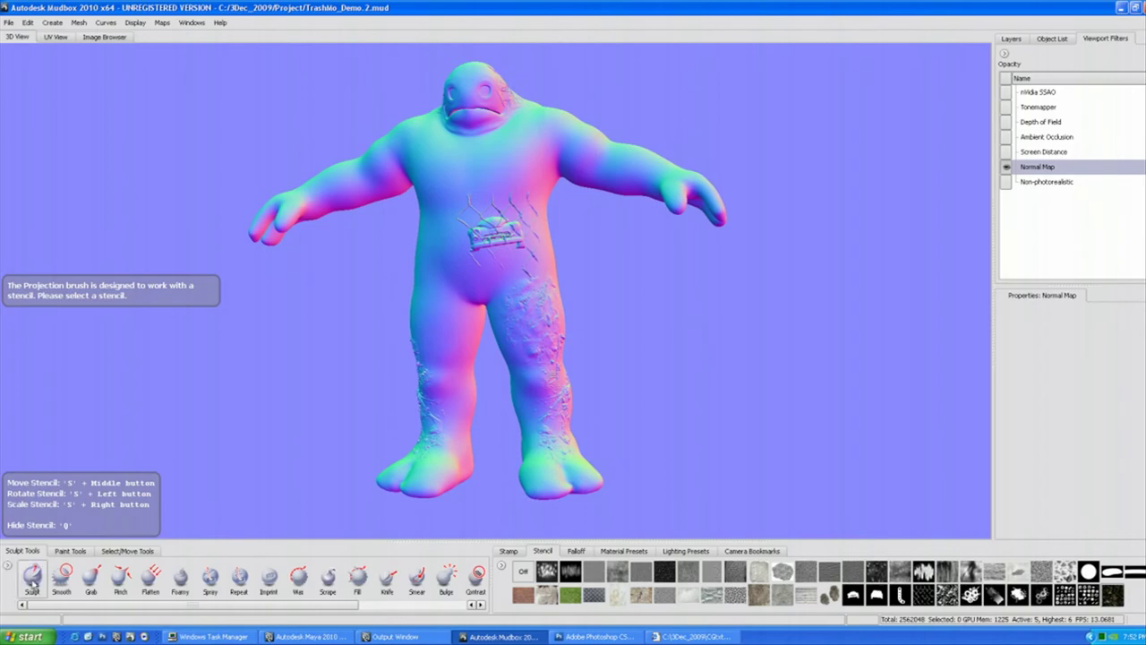
# Reduce the Sculpt brush to size 5.972, try a mirrored stroke on the chest and undo it.
pyautogui.click(33, 578)
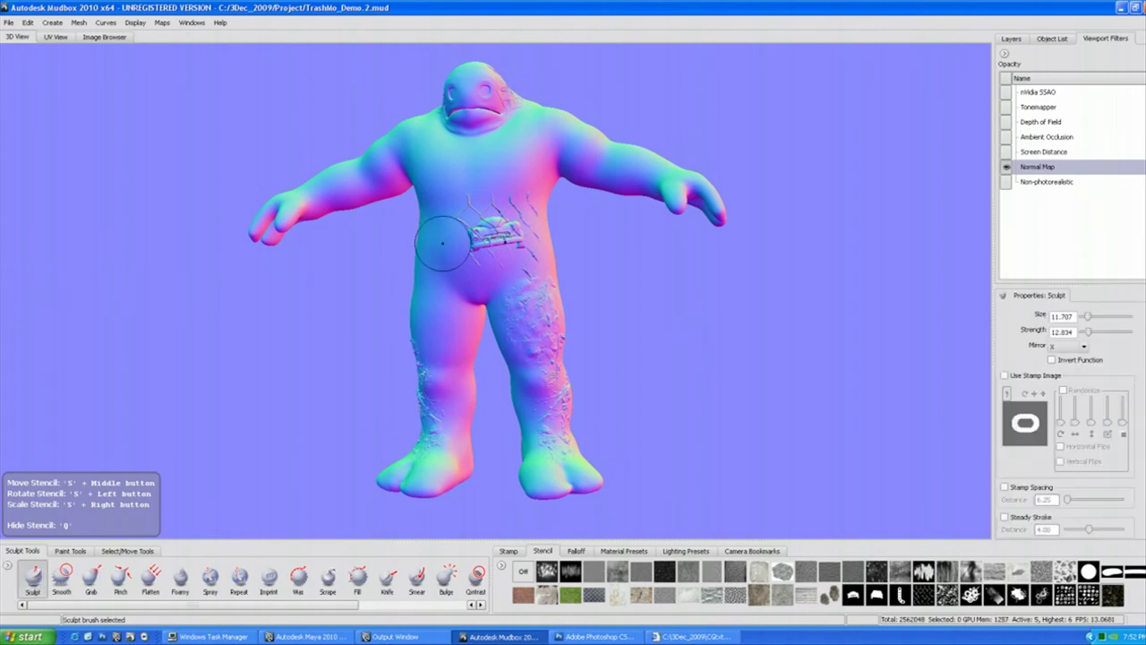
pyautogui.press('b')
pyautogui.moveTo(462, 209); pyautogui.dragTo(447, 208)
pyautogui.moveTo(473, 159); pyautogui.dragTo(525, 177)
pyautogui.hotkey('ctrl', 'z')
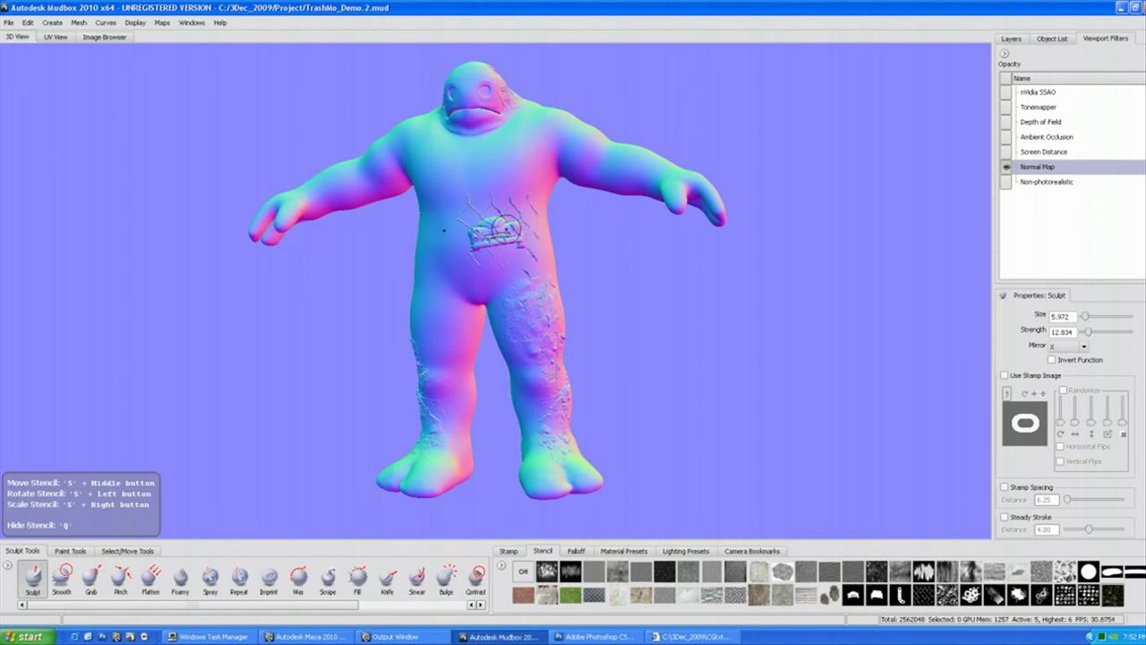
# Show the dump4c.tif stencil, sculpt its scrap detail across both knees with X mirroring, and hide the stencil.
pyautogui.press('q')
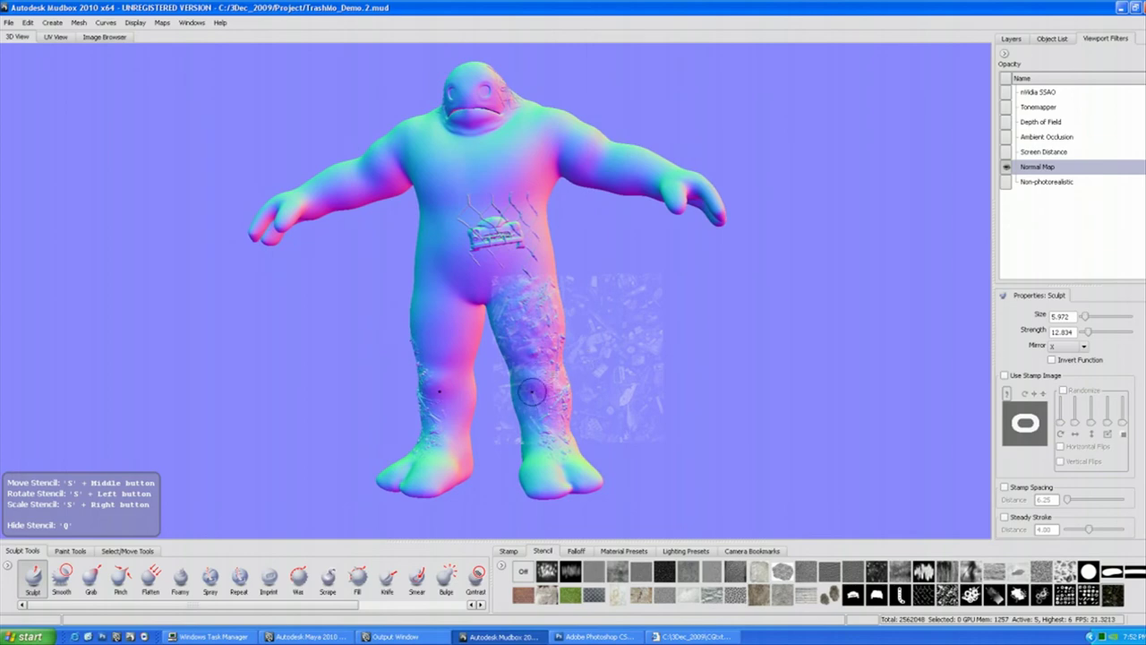
pyautogui.press('q')
pyautogui.press('q')
pyautogui.press('q')
pyautogui.keyDown('alt'); pyautogui.moveTo(605, 412); pyautogui.dragTo(633, 401); pyautogui.keyUp('alt')
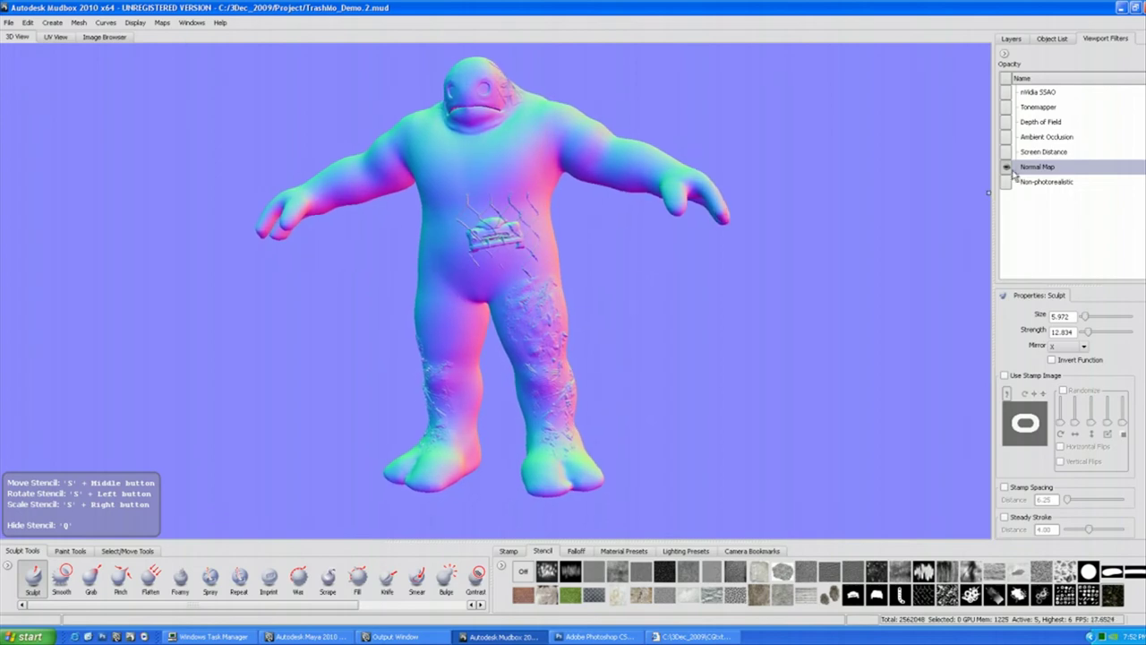
# Turn off the Normal Map filter, enable Ambient Occlusion again, and return to the sculpt layers.
pyautogui.click(1006, 167)
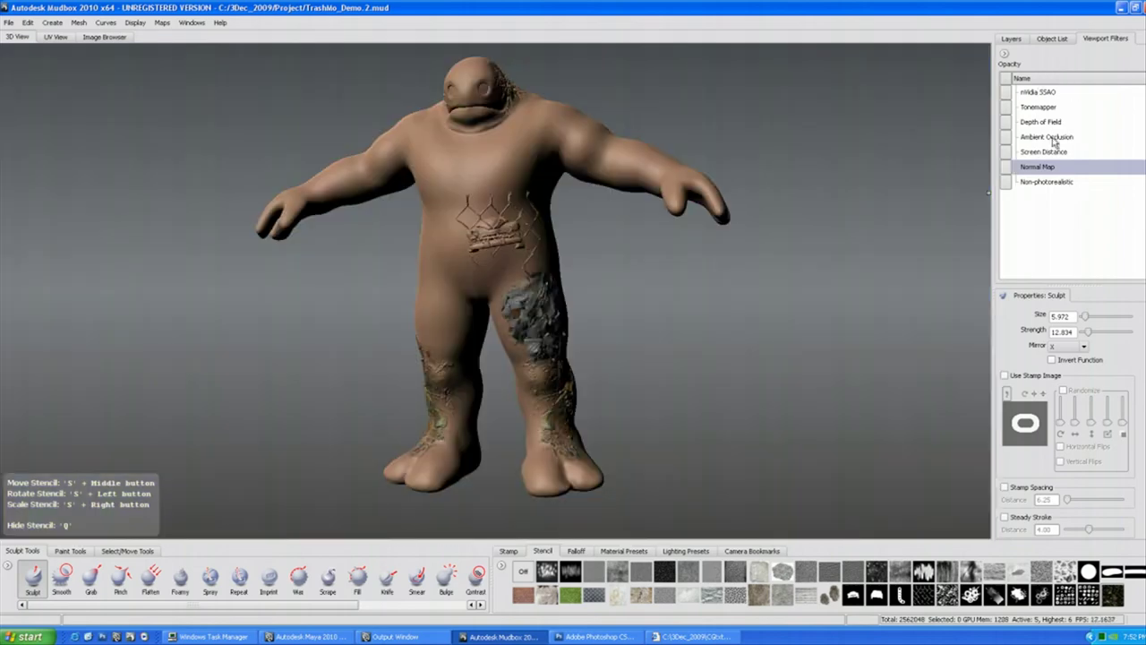
pyautogui.click(1053, 140)
pyautogui.click(1012, 39)
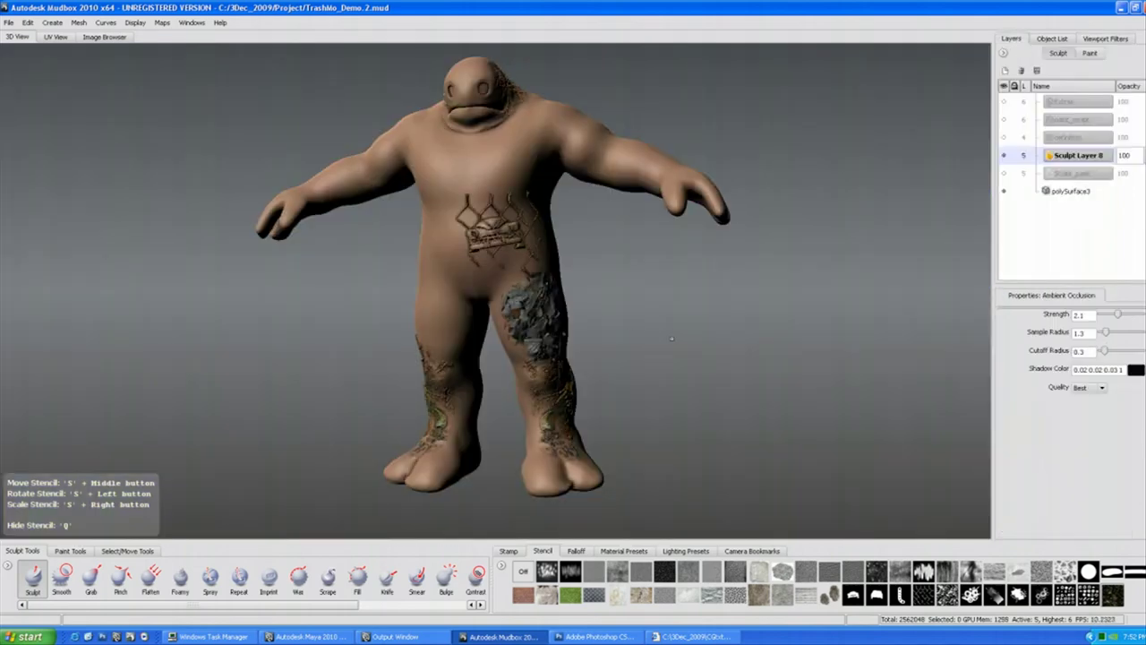
pyautogui.keyDown('alt'); pyautogui.moveTo(672, 339); pyautogui.dragTo(705, 333); pyautogui.keyUp('alt')
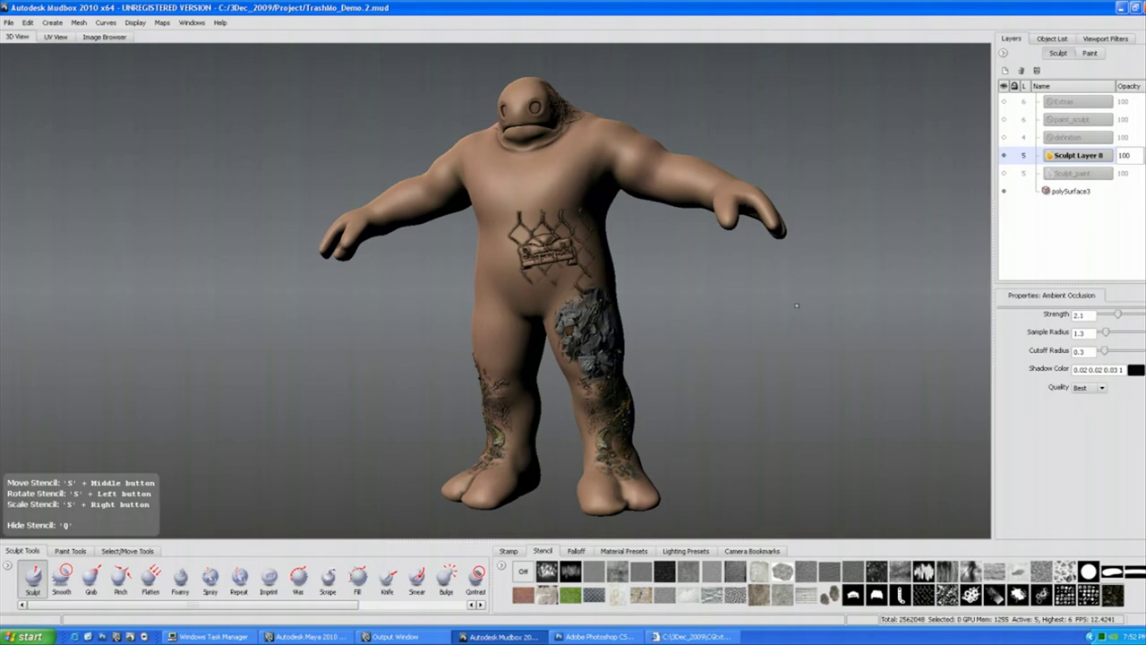
# Hide Sculpt Layer 8 and show the Sculpt_paint sculpt layer.
pyautogui.click(1005, 157)
pyautogui.click(1005, 173)
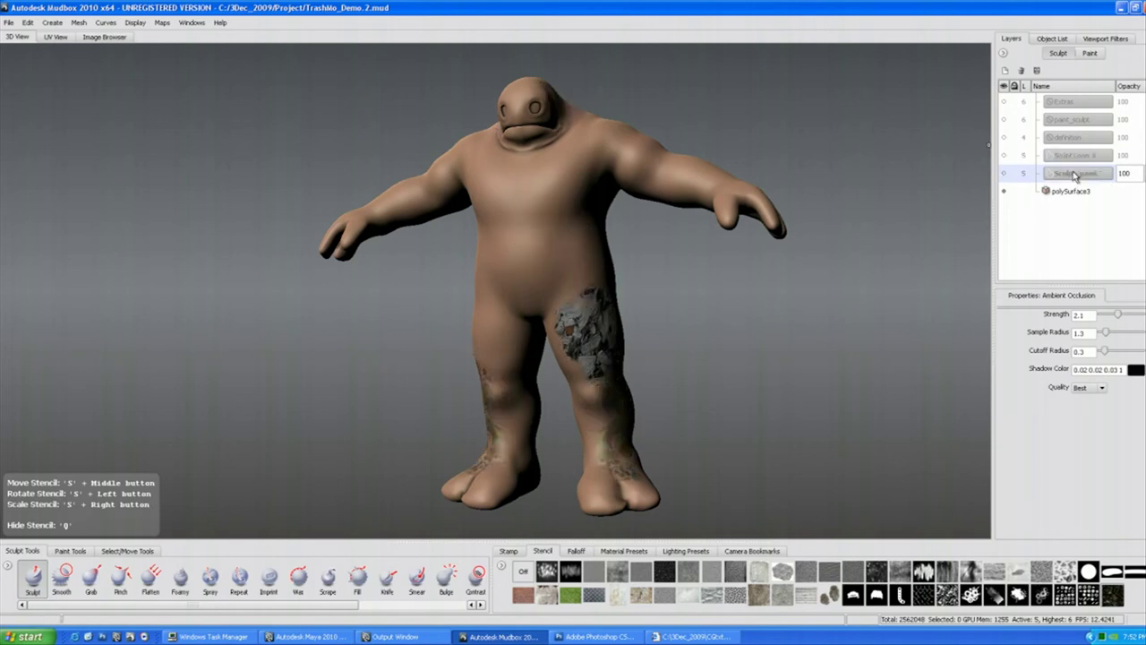
pyautogui.click(1004, 174)
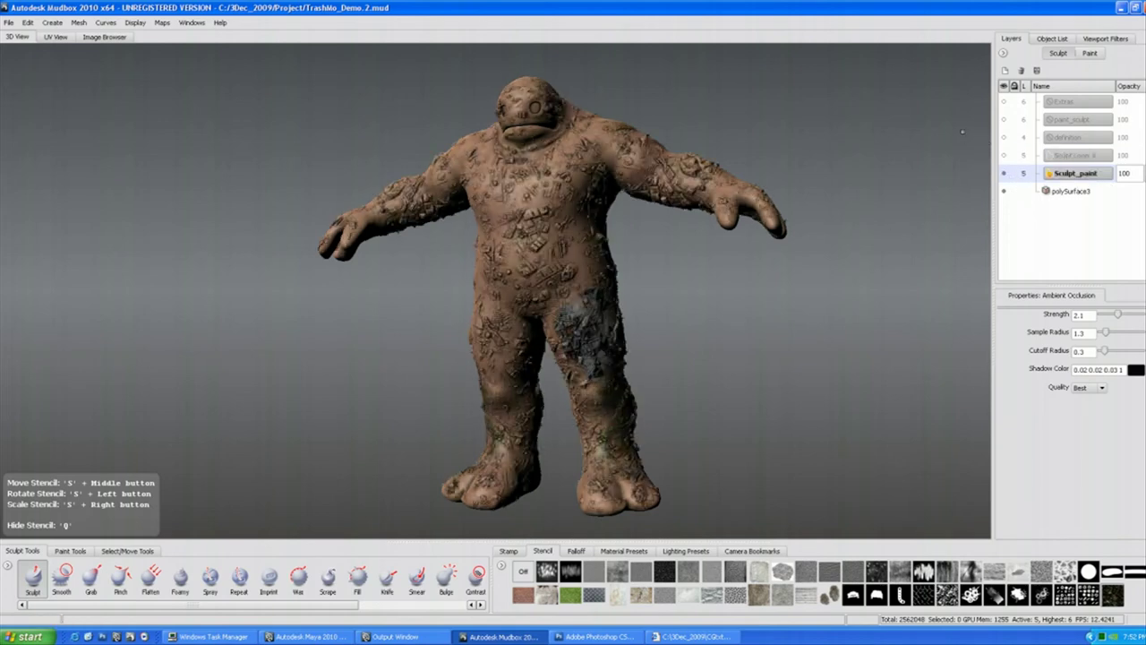
# Switch to the paint layers, hide the visible diffuse Paint Layer, and show the paint_sculpt layer.
pyautogui.click(1089, 54)
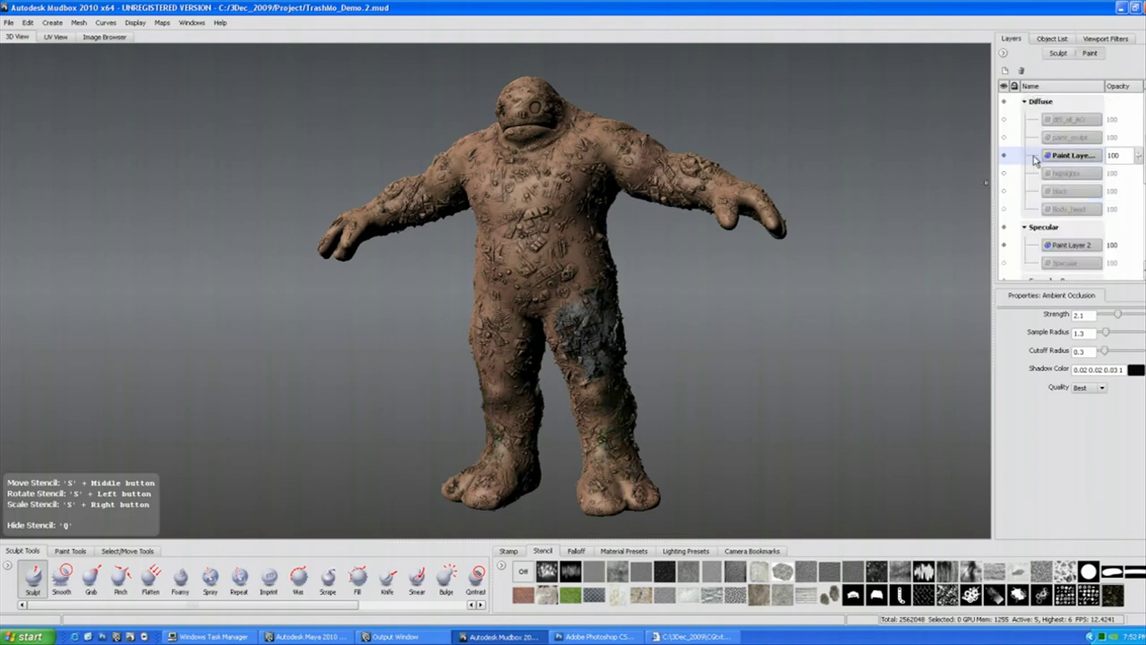
pyautogui.click(1005, 156)
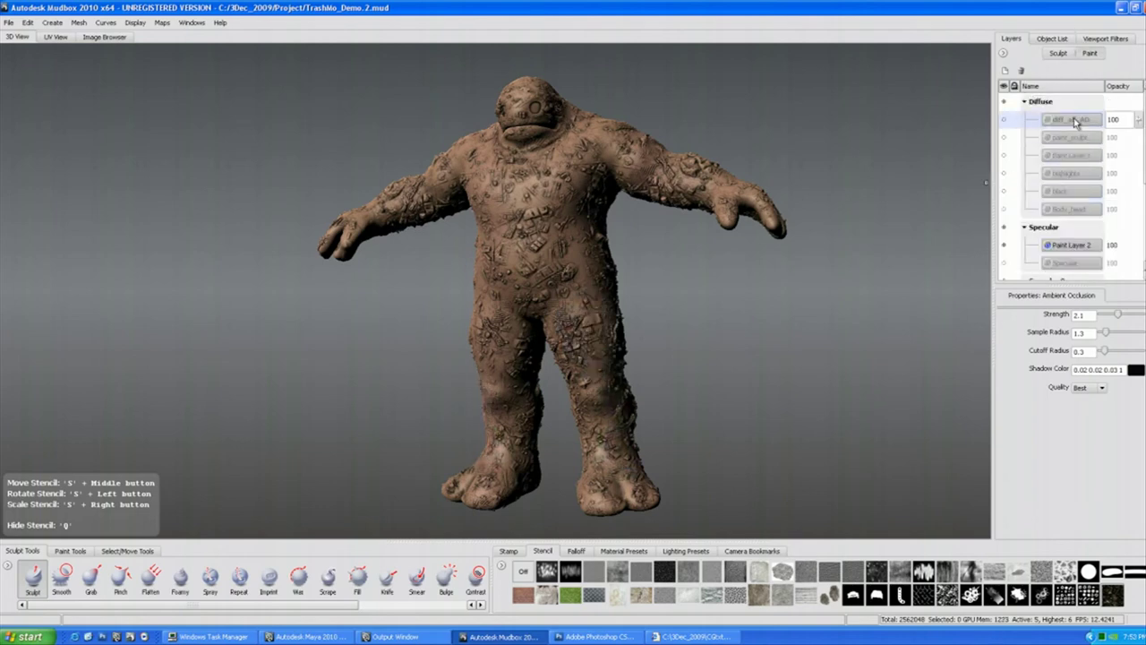
pyautogui.click(1072, 137)
pyautogui.click(1004, 136)
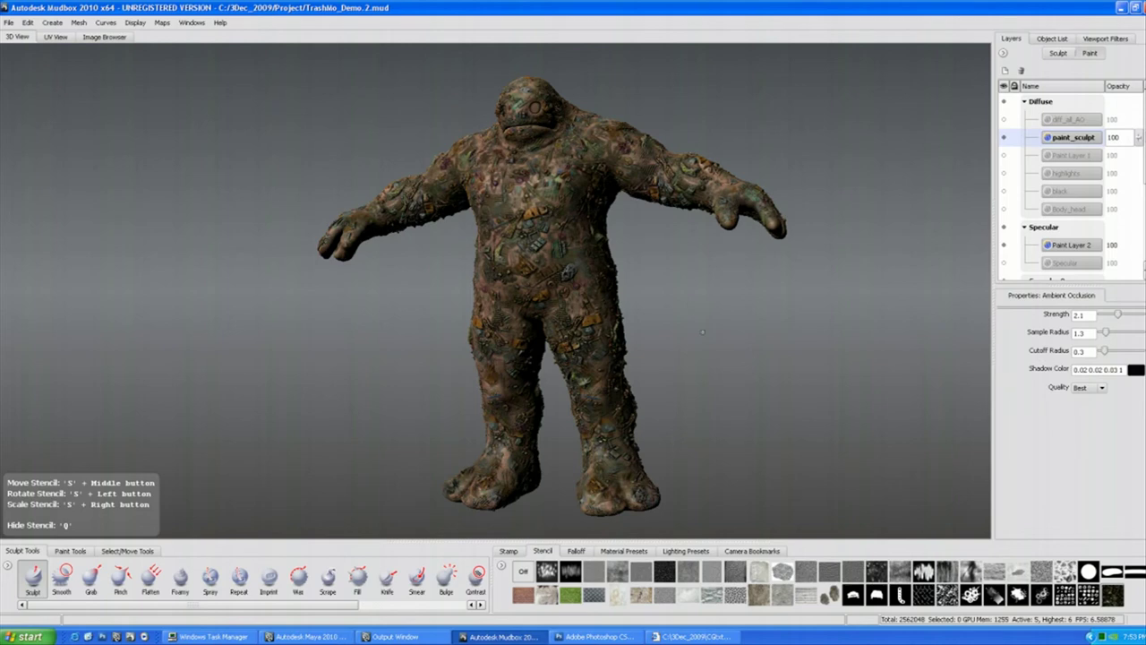
pyautogui.moveTo(703, 333)
pyautogui.keyDown('alt'); pyautogui.mouseDown()
pyautogui.moveTo(657, 332)
pyautogui.moveTo(714, 330)
pyautogui.mouseUp(); pyautogui.keyUp('alt')
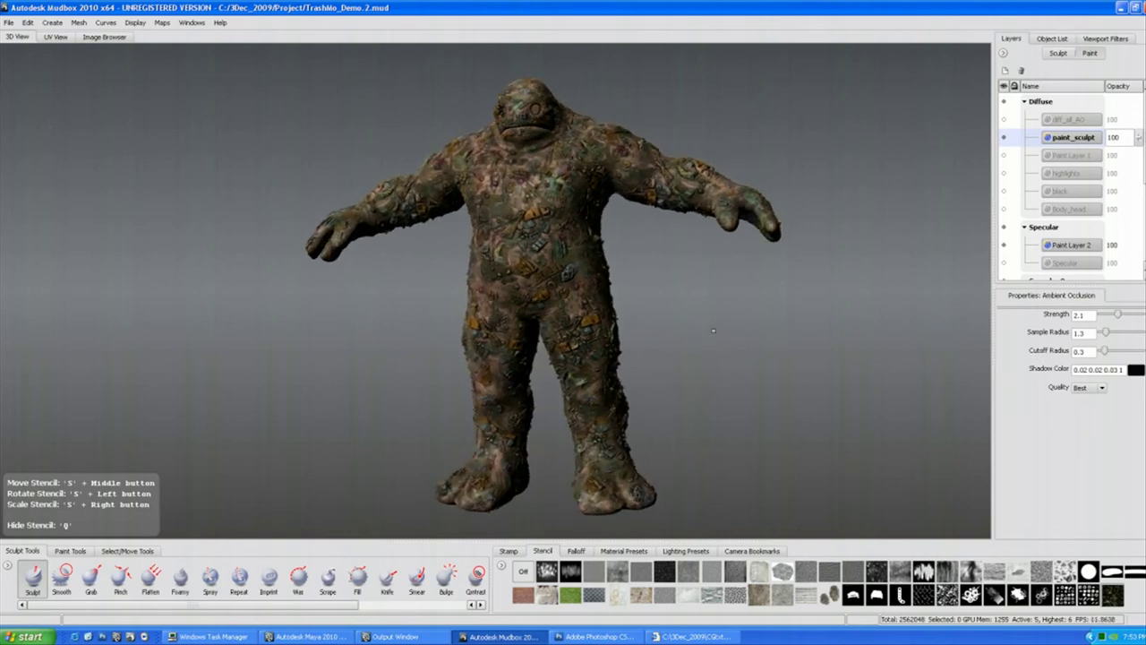
# Show the dump4c.tif stencil, scale it up over the creature's body and legs, select the Projection brush, and hide the stencil.
pyautogui.click(1065, 572)
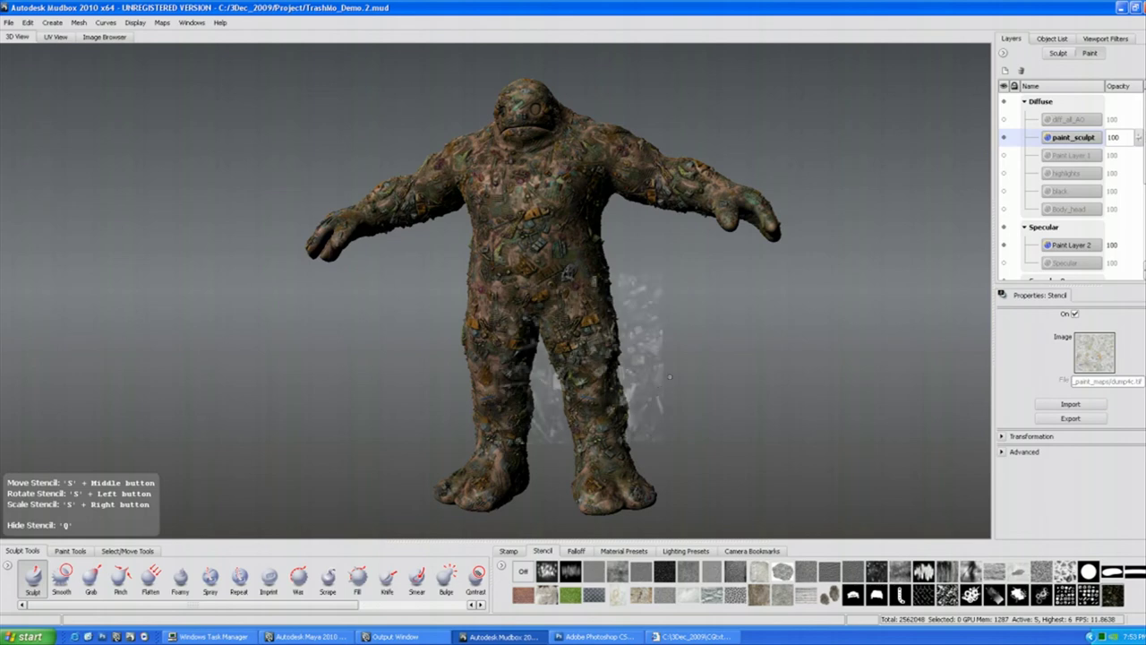
pyautogui.moveTo(669, 376); pyautogui.dragTo(709, 409, button='right')
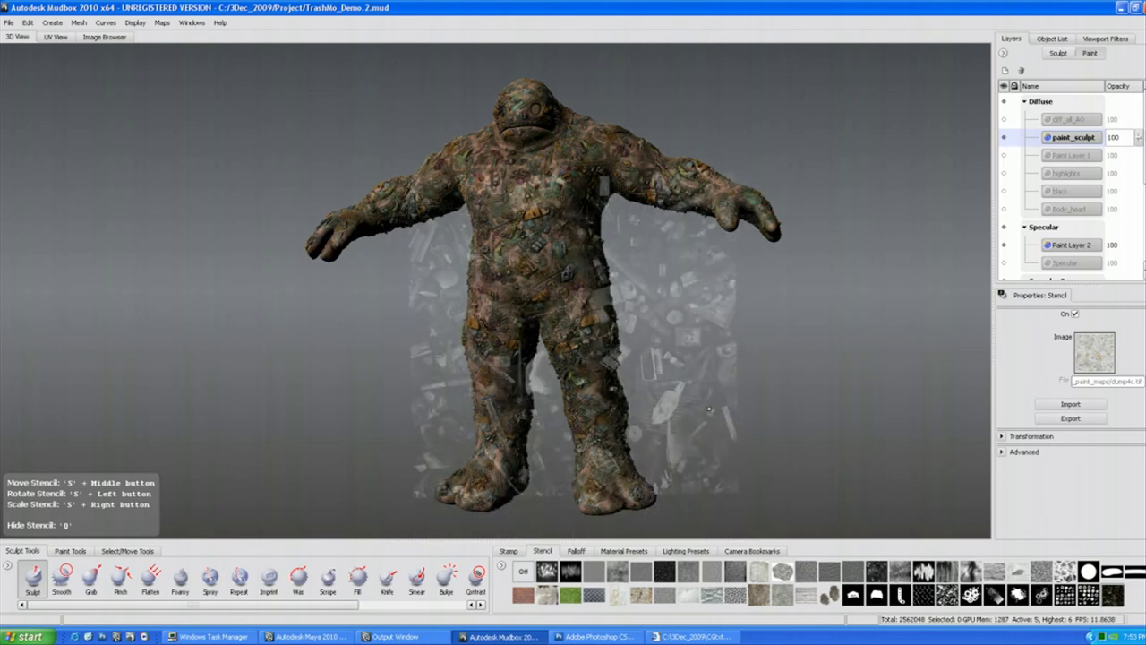
pyautogui.press('2')
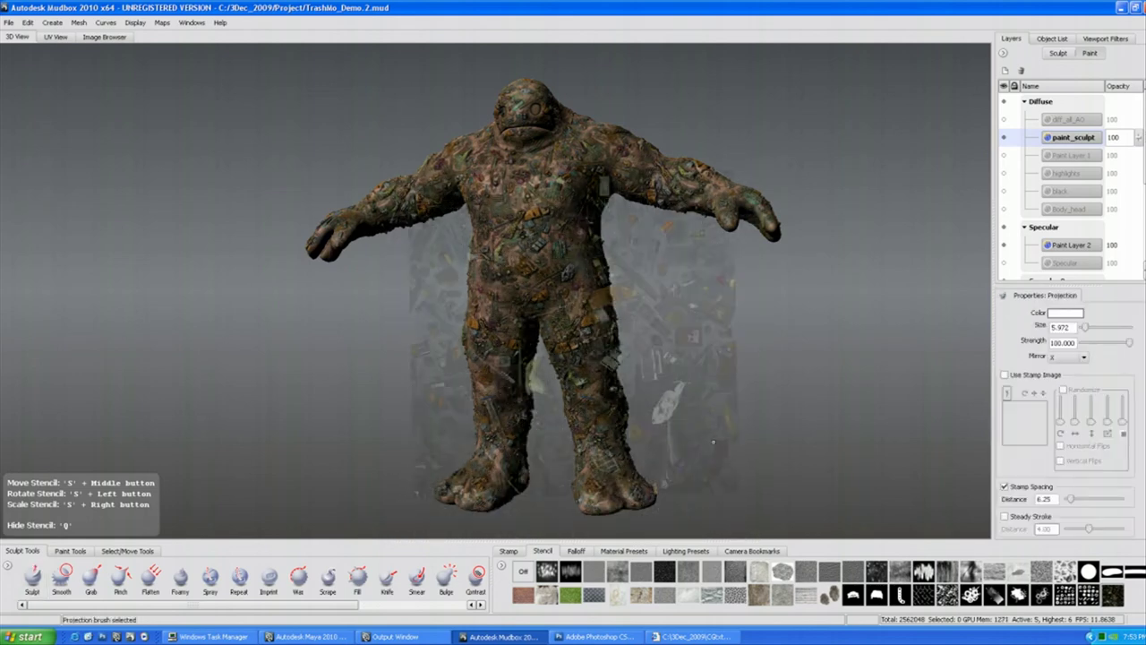
pyautogui.press('q')
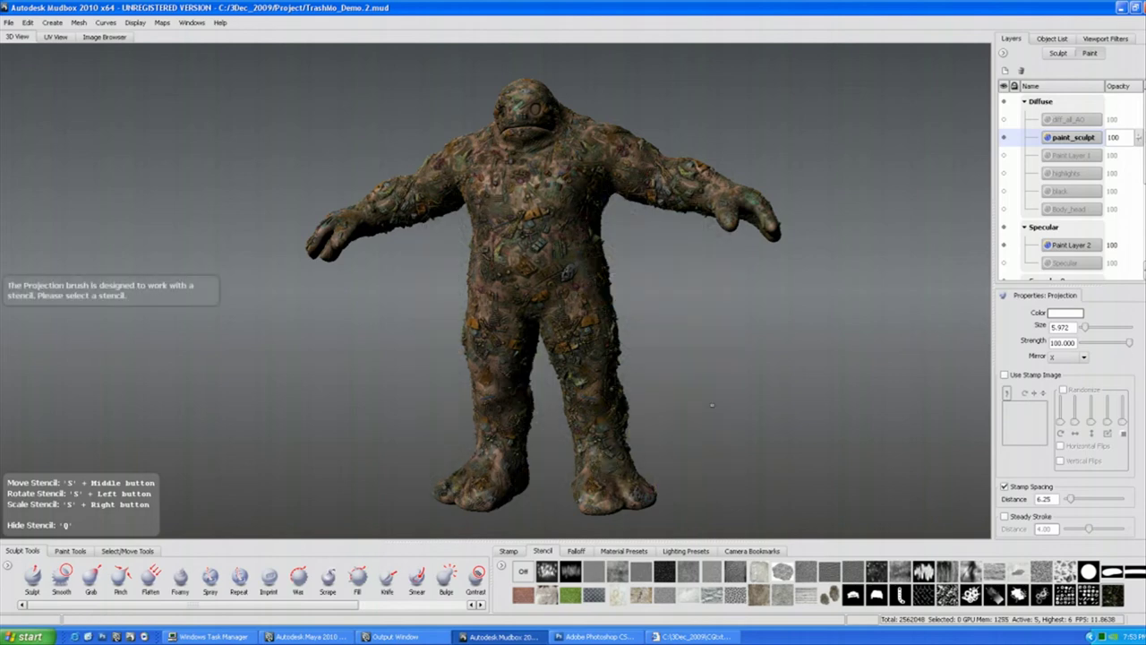
pyautogui.keyDown('alt'); pyautogui.moveTo(711, 348); pyautogui.dragTo(757, 344); pyautogui.keyUp('alt')
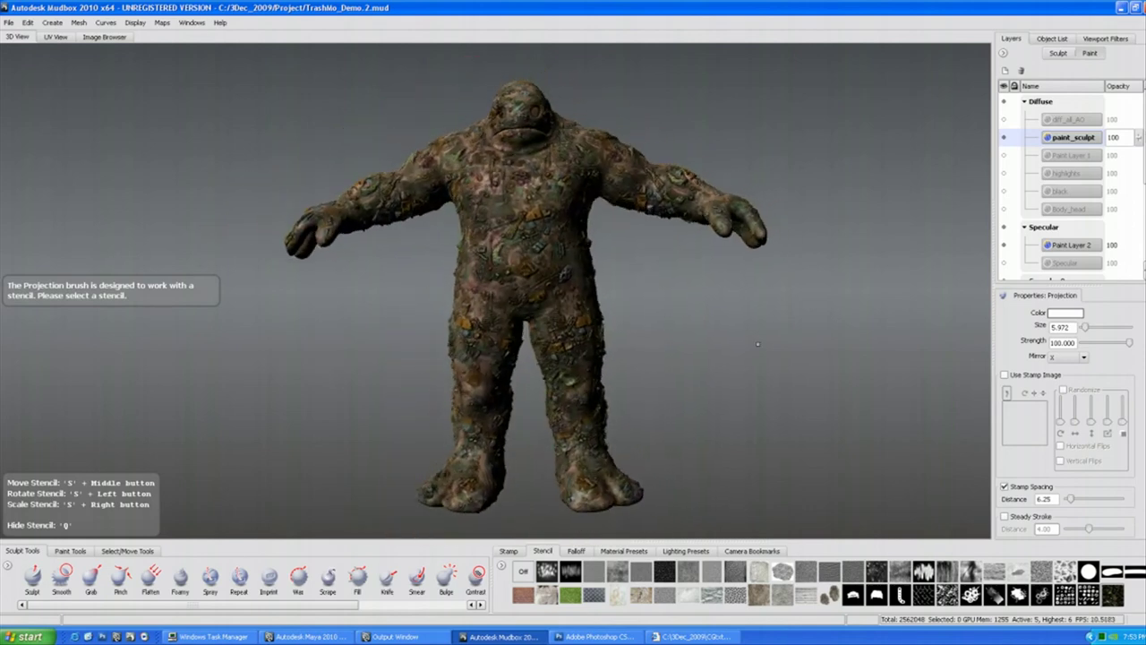
pyautogui.keyDown('alt'); pyautogui.moveTo(757, 344); pyautogui.dragTo(754, 370, button='middle'); pyautogui.keyUp('alt')
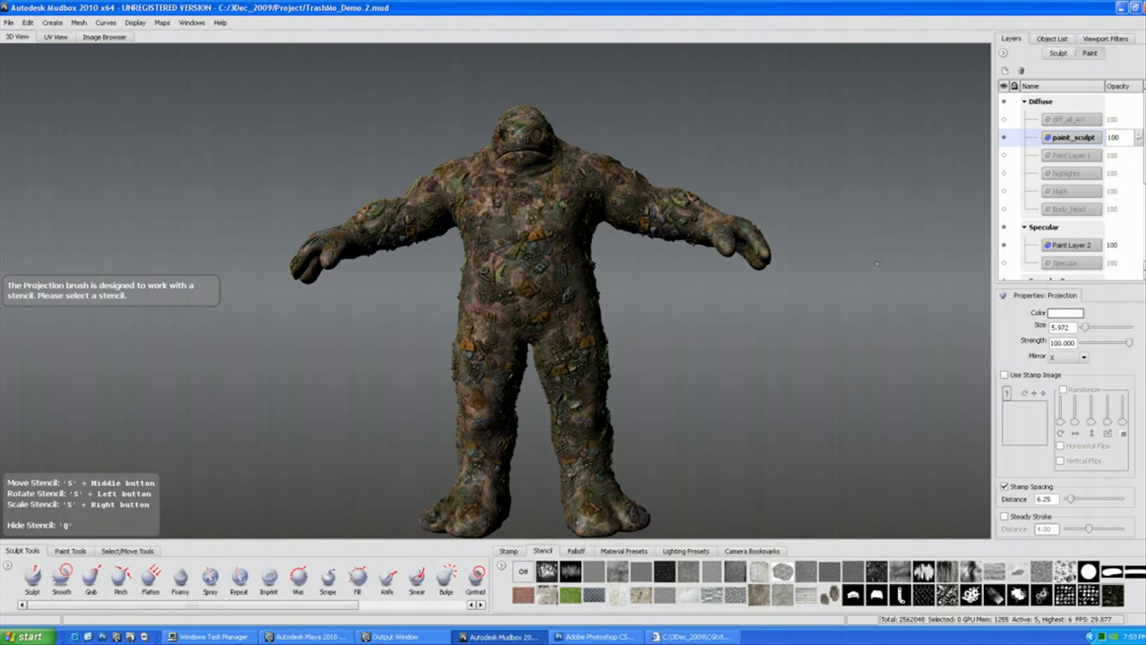
# Export the paint_sculpt layer to the 3Dec_2009 folder as garbage in Photoshop [8 bit, RGBA] (*.psd) format.
pyautogui.click(1004, 52)
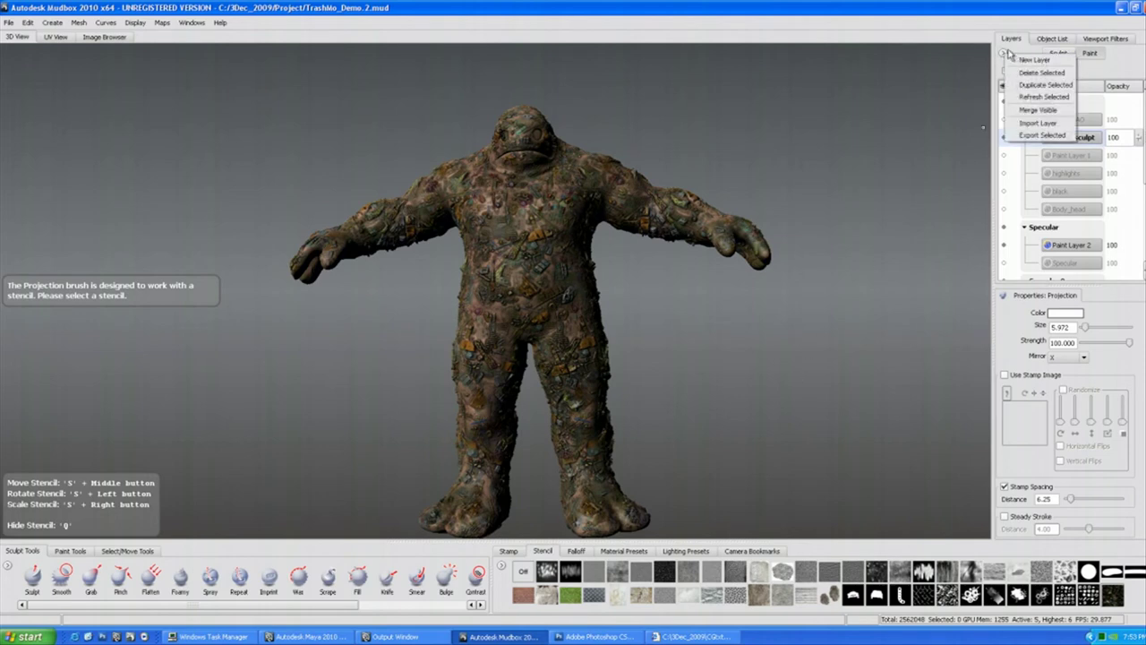
pyautogui.click(1045, 136)
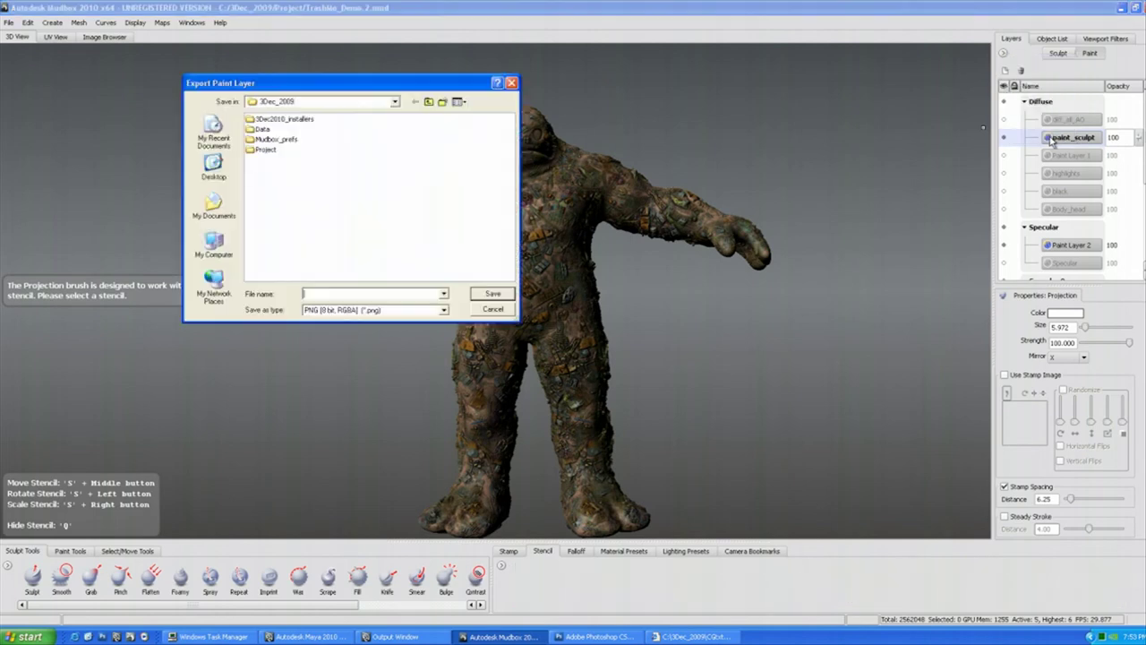
pyautogui.click(441, 310)
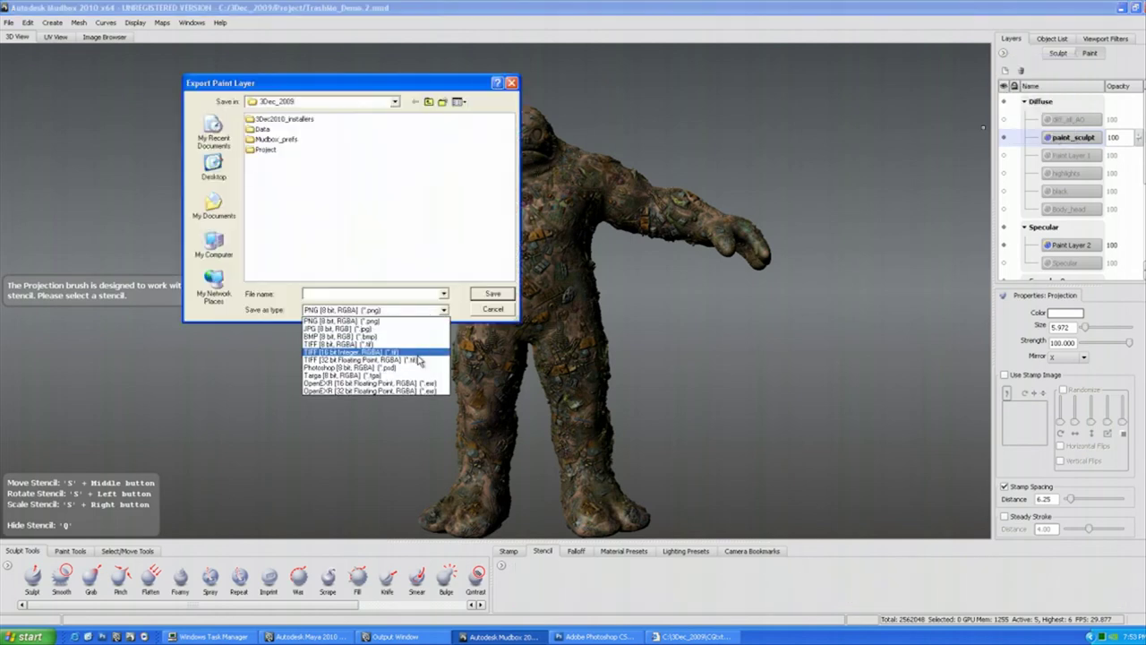
pyautogui.click(354, 371)
pyautogui.click(359, 293)
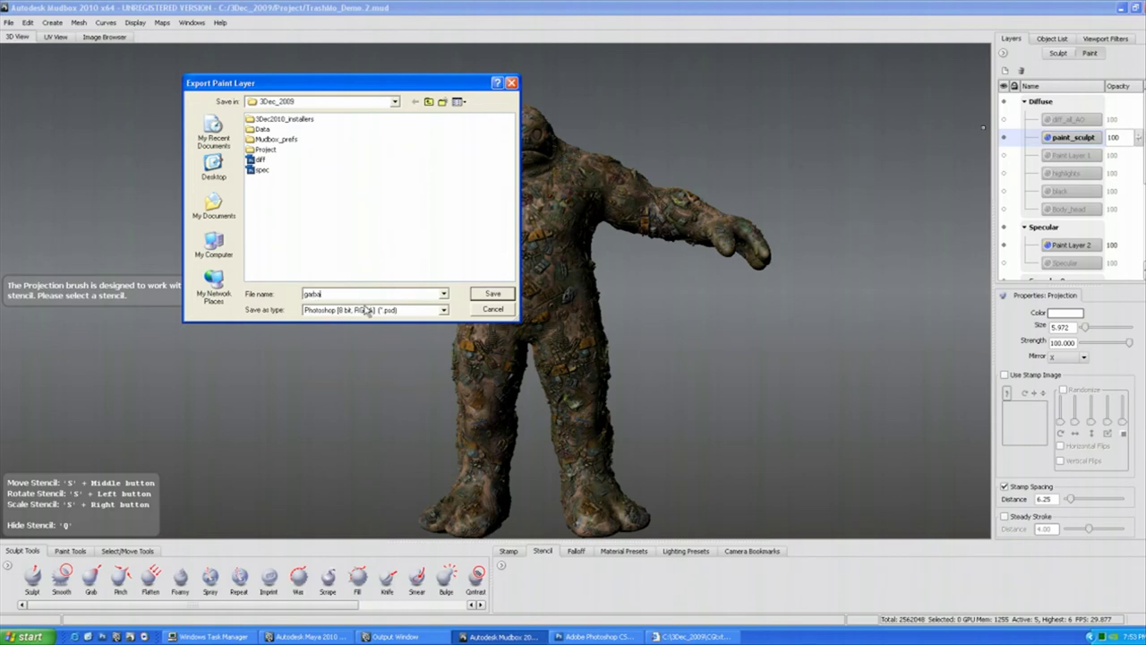
pyautogui.write('garbage')
pyautogui.click(439, 312)
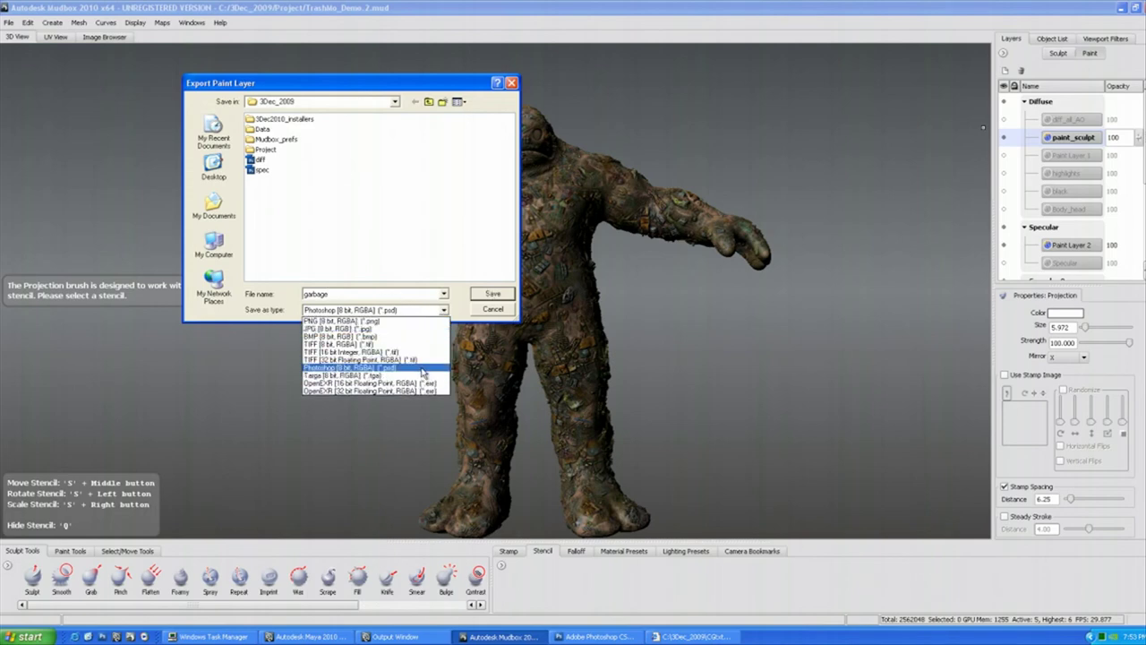
pyautogui.click(423, 368)
pyautogui.click(495, 296)
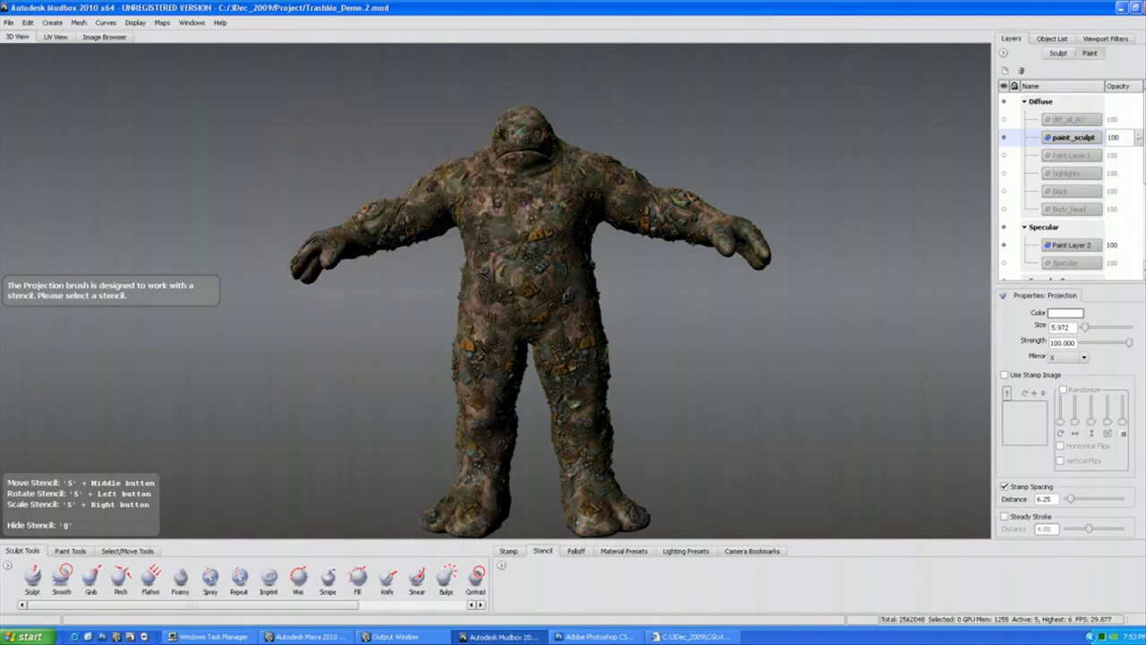
# Switch to Photoshop and open the exported garbage file from the 3Dec_2009 folder.
pyautogui.hotkey('alt', 'Tab')
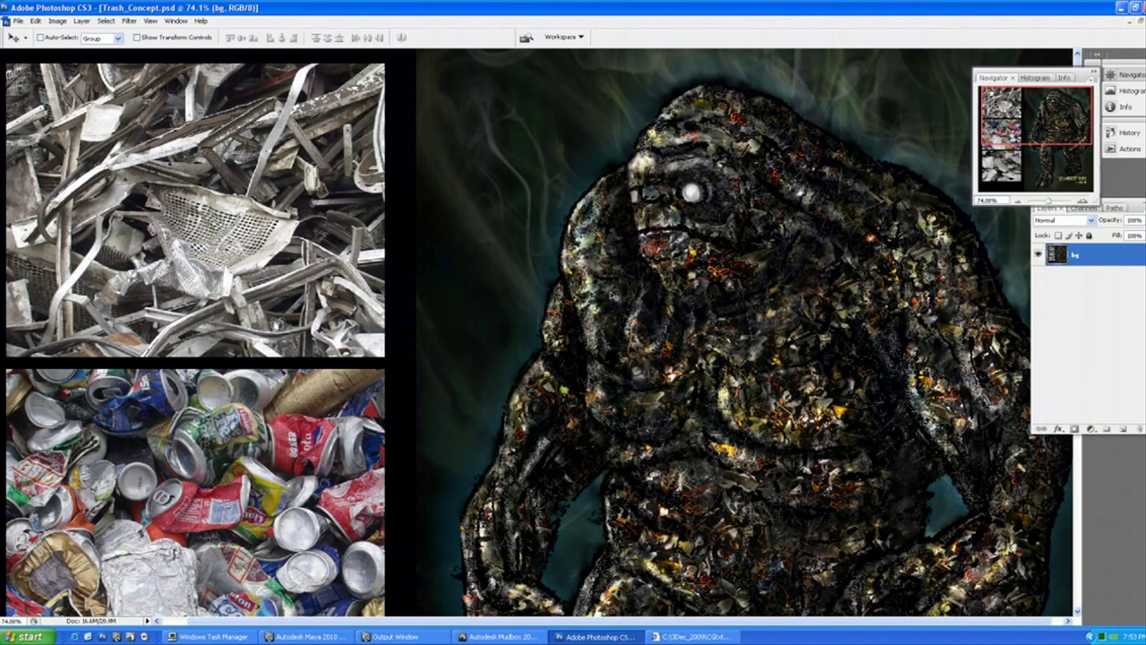
pyautogui.hotkey('ctrl', 'o')
pyautogui.click(498, 227)
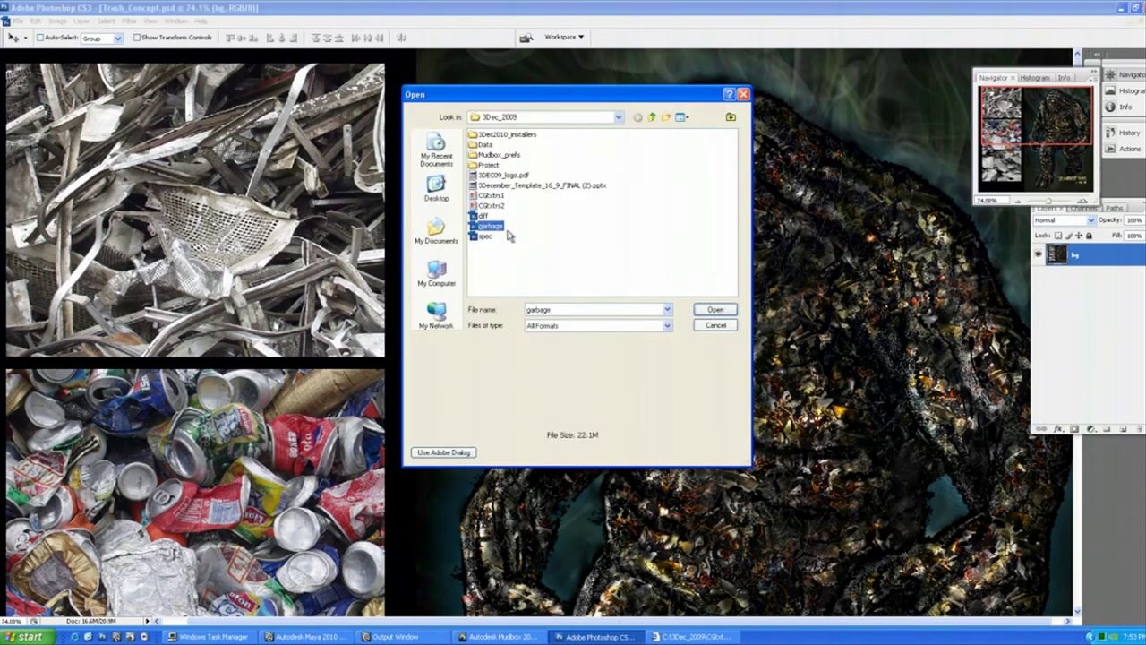
pyautogui.click(716, 310)
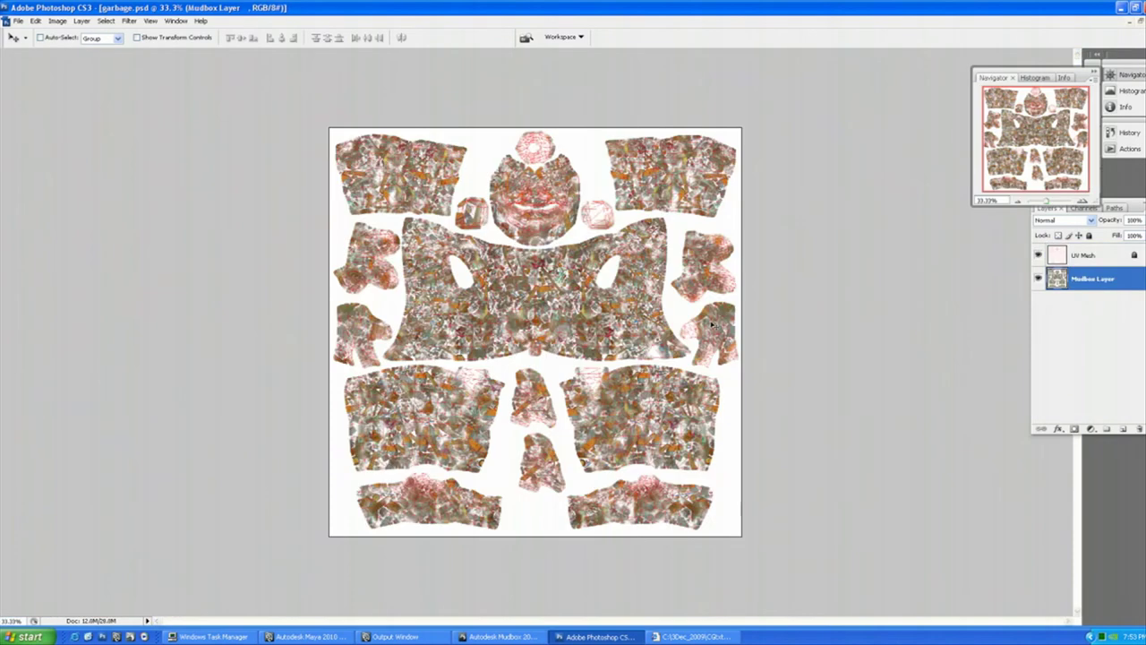
# Toggle the UV Mesh overlay to compare, leave it hidden, and select the Mudbox Layer.
pyautogui.hotkey('ctrl', '+')
pyautogui.hotkey('ctrl', '+')
pyautogui.hotkey('ctrl', '+')
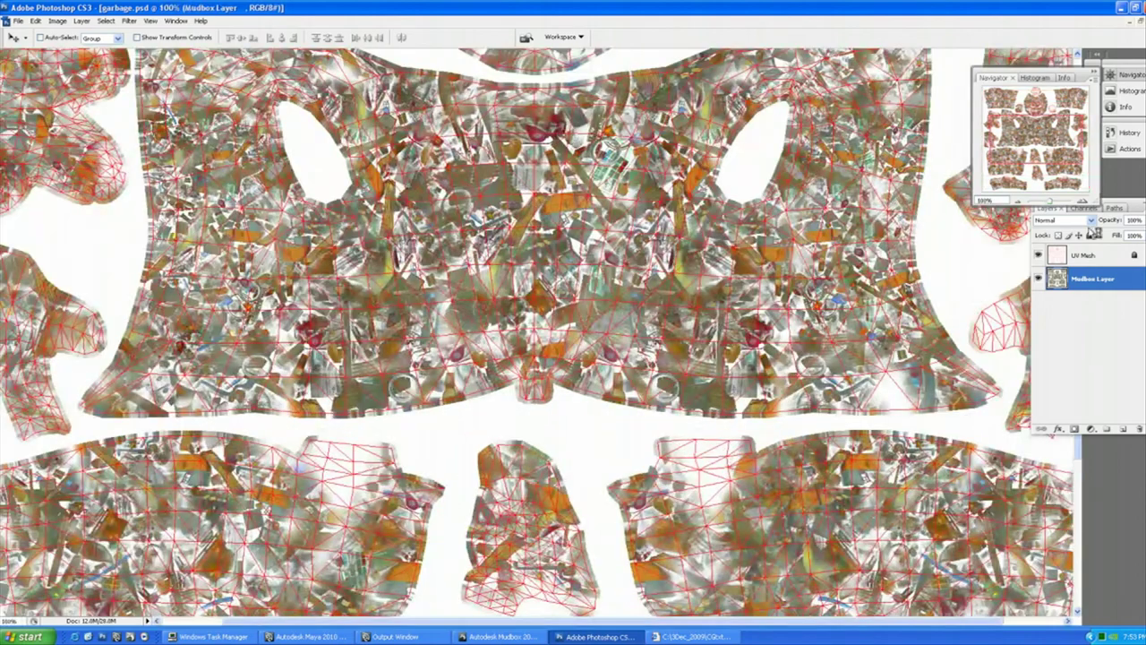
pyautogui.click(1085, 256)
pyautogui.click(1038, 255)
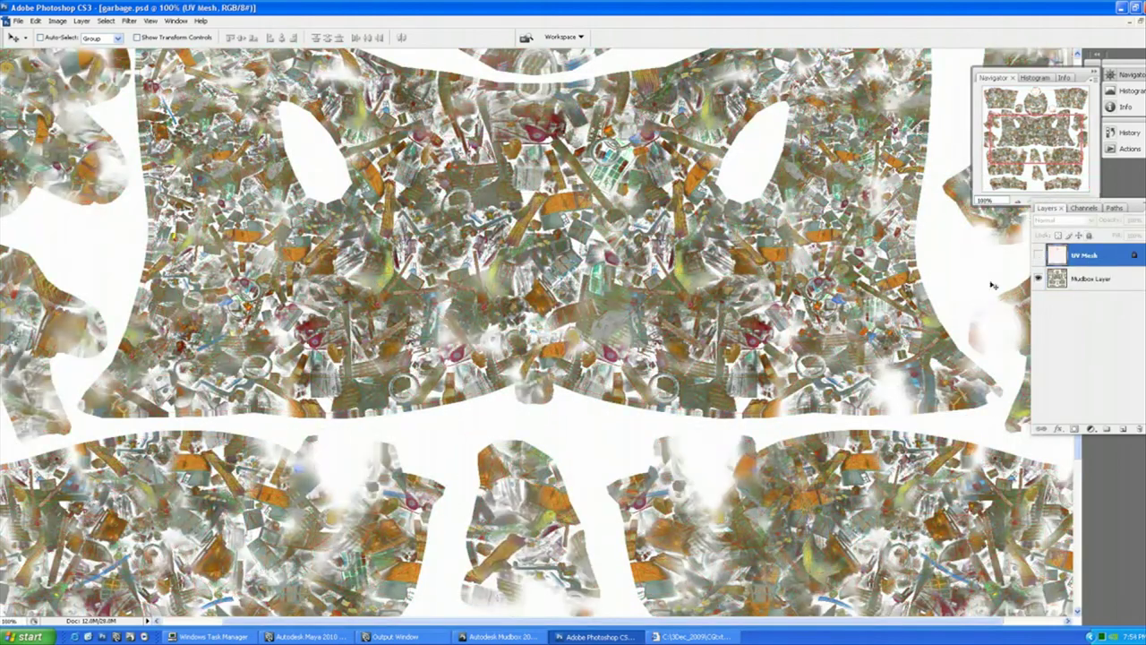
pyautogui.click(1038, 255)
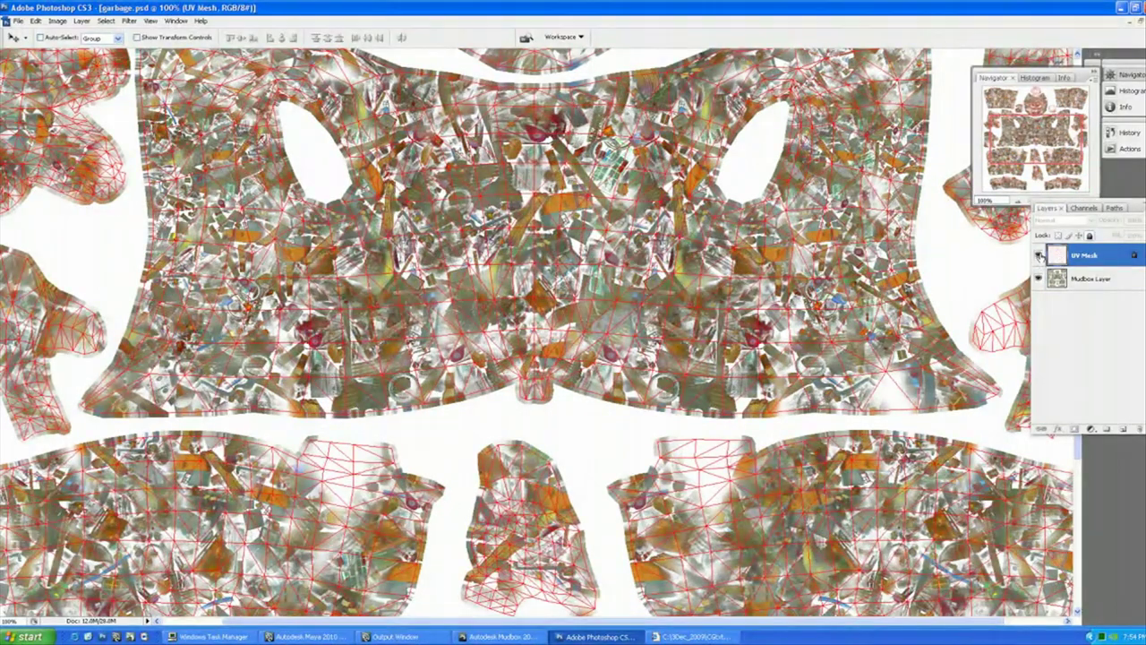
pyautogui.click(1039, 255)
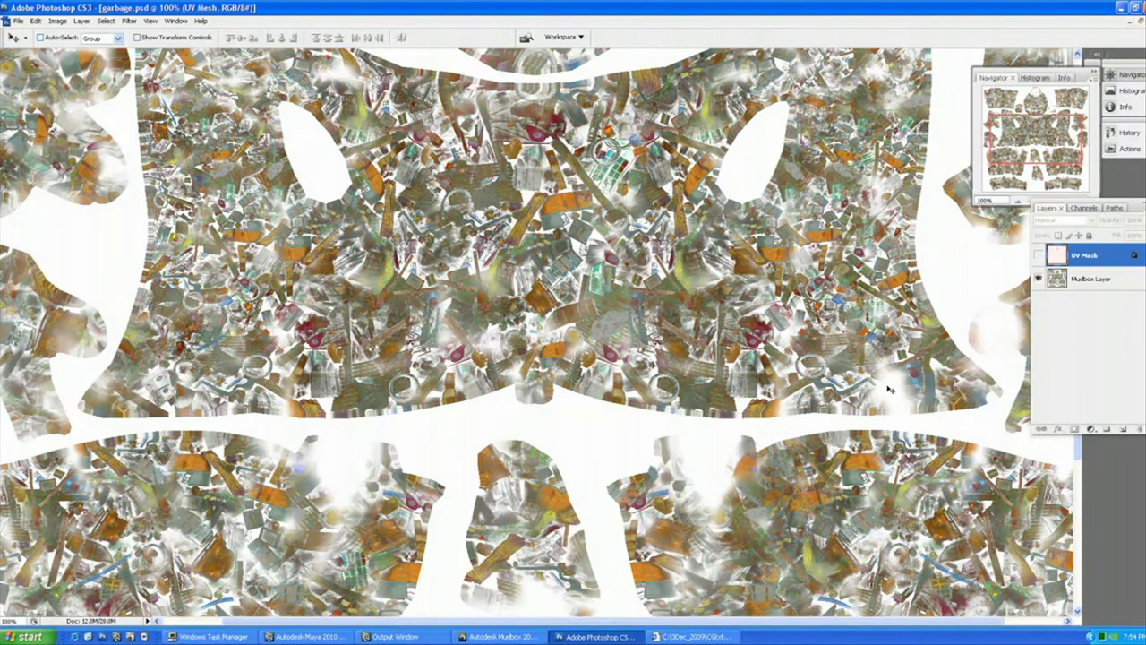
pyautogui.click(1090, 281)
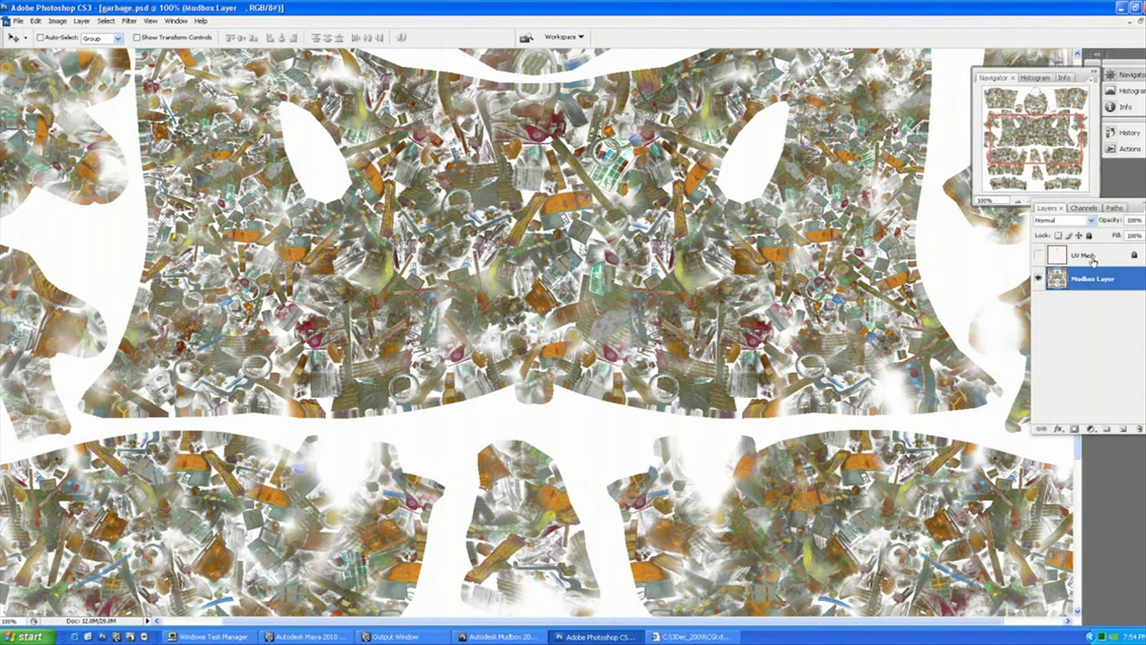
# Darken the Mudbox Layer's midtones with a Levels adjustment, setting the RGB midtone input to 0.85.
pyautogui.click(57, 20)
pyautogui.moveTo(94, 51)
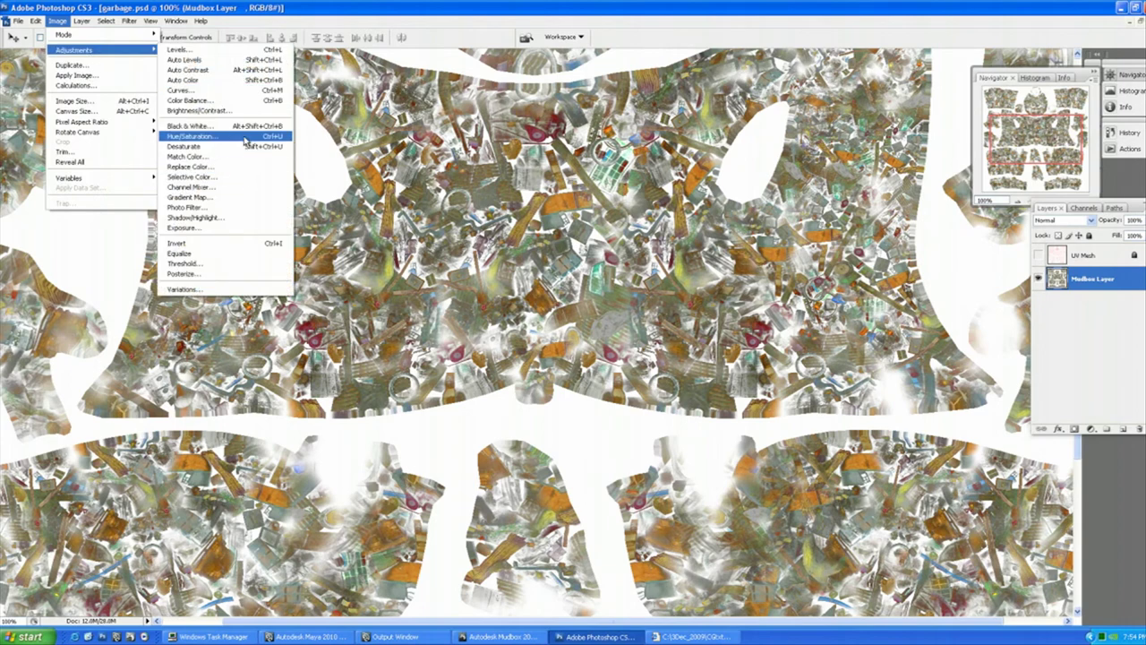
pyautogui.click(244, 50)
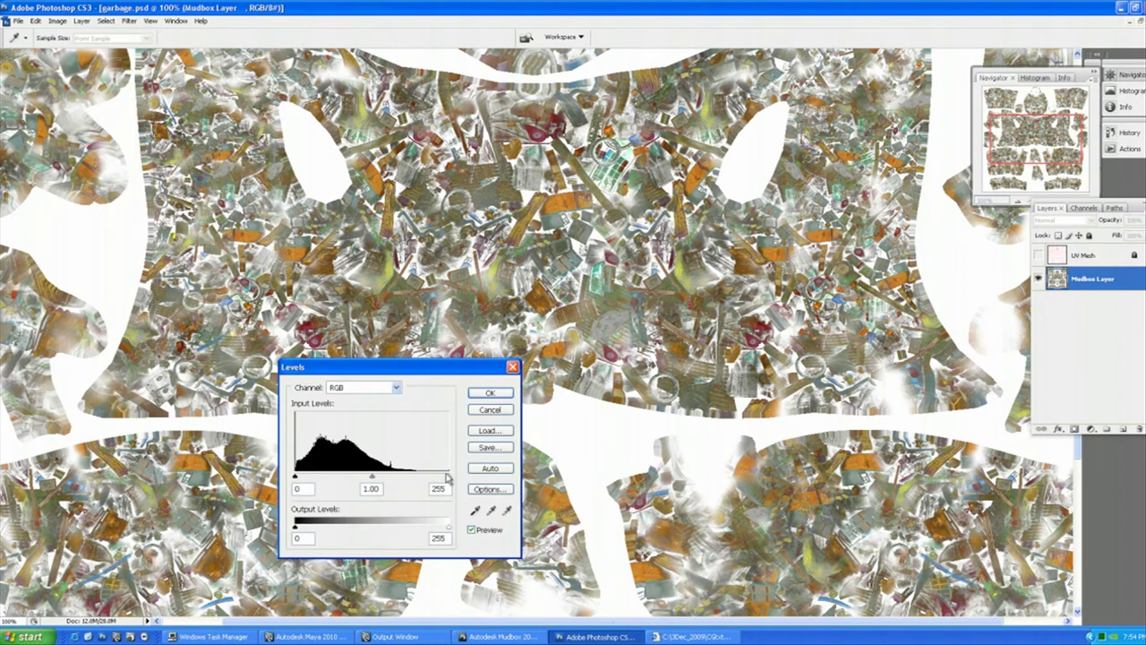
pyautogui.moveTo(372, 479); pyautogui.dragTo(379, 477)
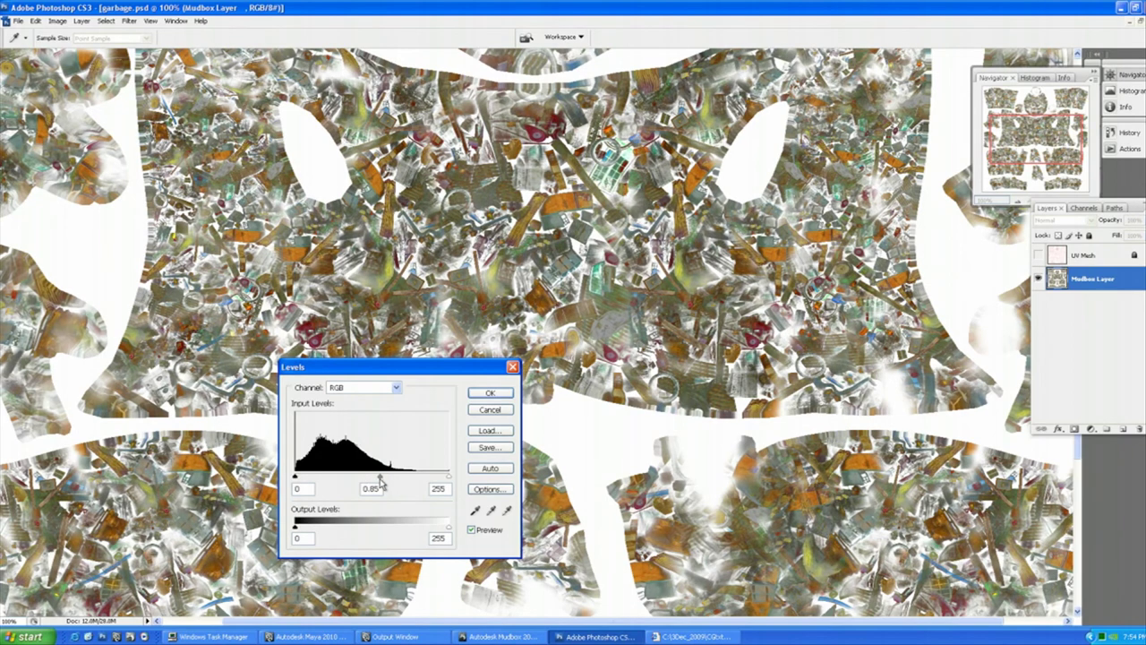
pyautogui.click(501, 396)
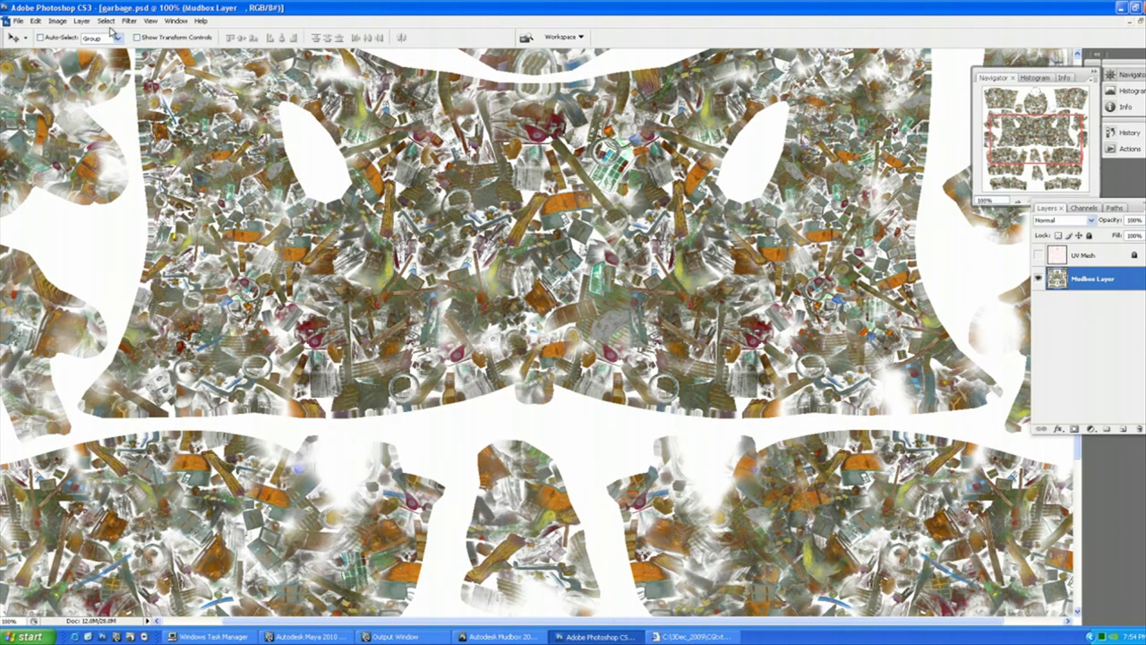
# Apply a Hue/Saturation adjustment to the Mudbox Layer, lowering the saturation of the Reds and selecting the Greens range as well.
pyautogui.click(57, 20)
pyautogui.moveTo(134, 50)
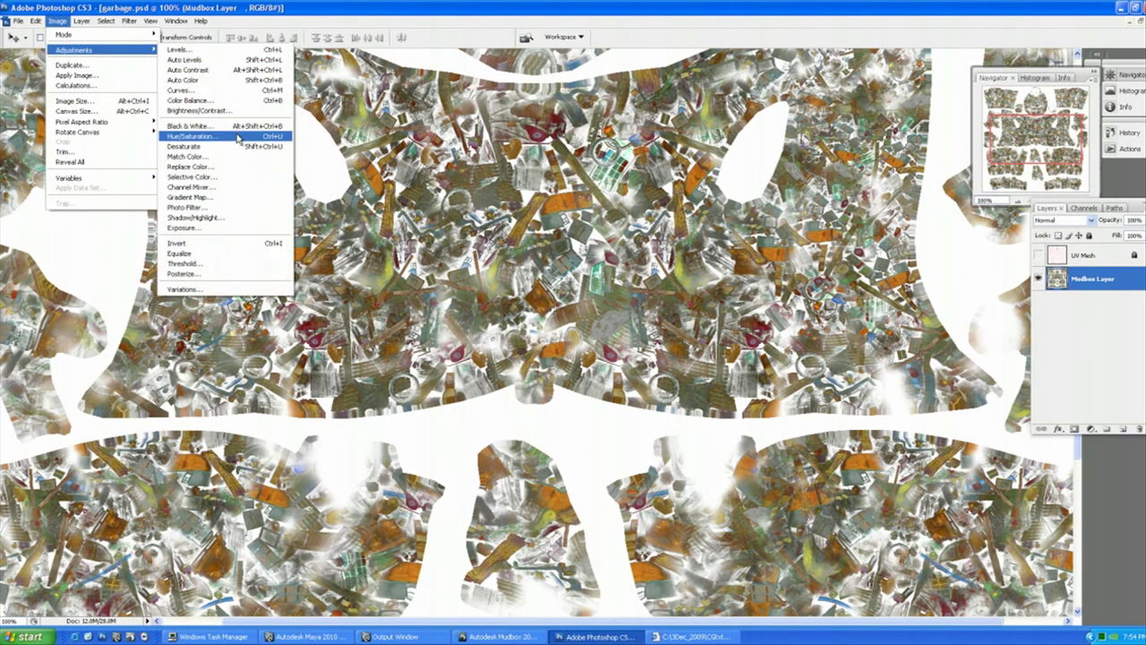
pyautogui.click(192, 136)
pyautogui.click(571, 171)
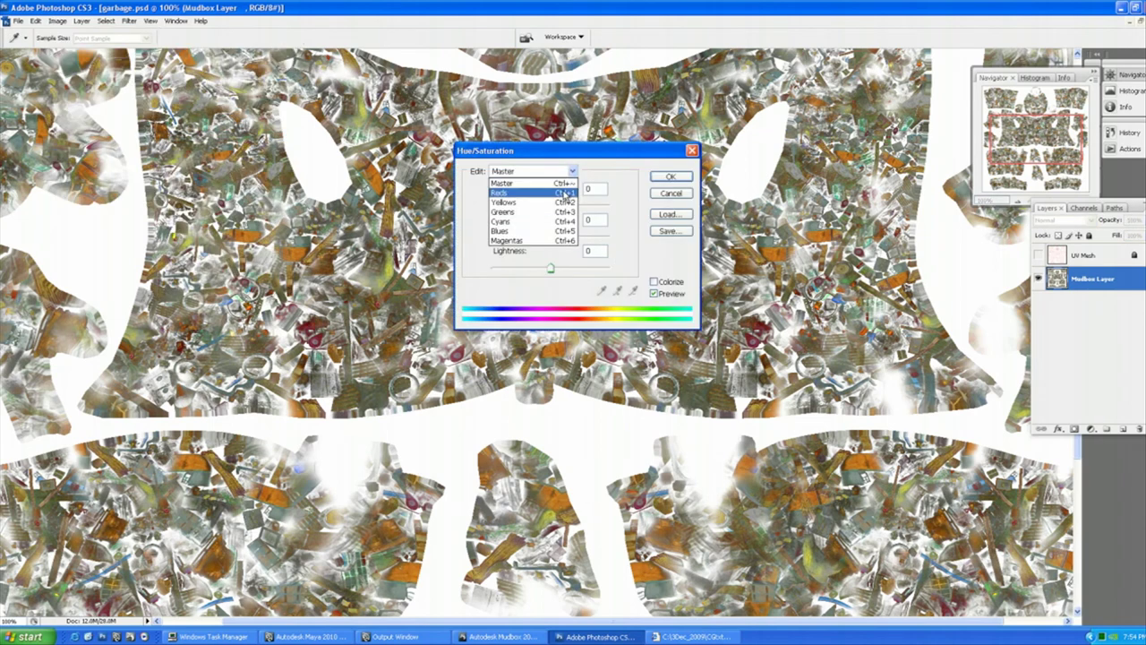
pyautogui.click(564, 196)
pyautogui.moveTo(552, 240)
pyautogui.mouseDown()
pyautogui.moveTo(537, 240)
pyautogui.moveTo(559, 206)
pyautogui.moveTo(575, 207)
pyautogui.moveTo(540, 238)
pyautogui.mouseUp()
pyautogui.click(572, 172)
pyautogui.click(555, 212)
pyautogui.click(669, 176)
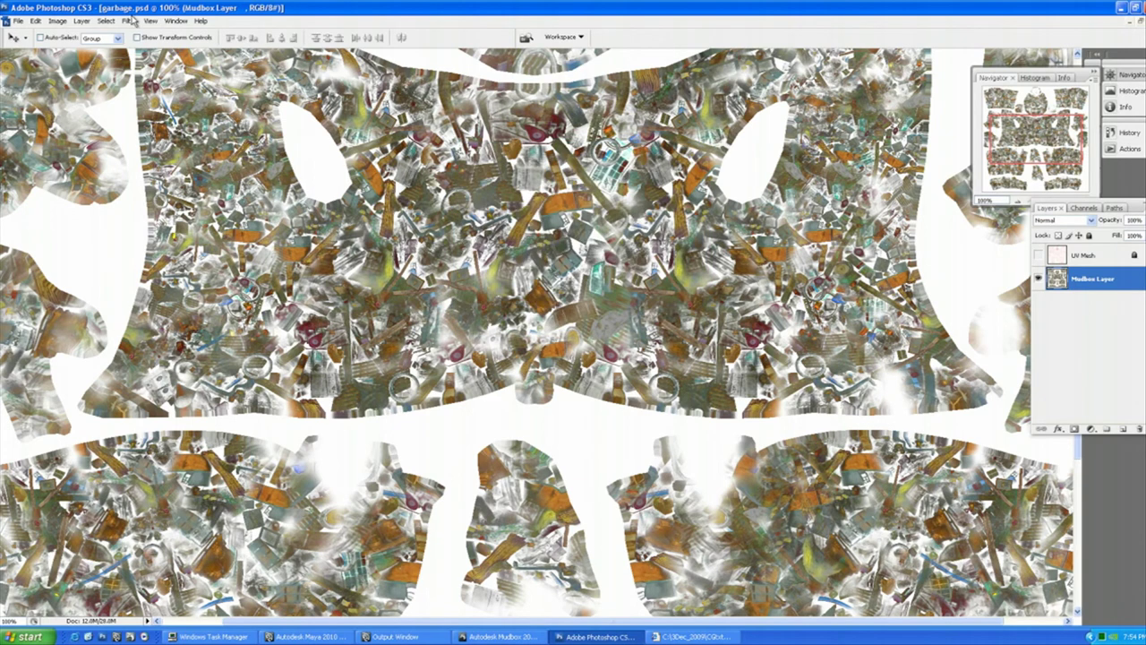
# Sharpen the Mudbox Layer with Unsharp Mask, adjusting the amount and using a radius of 2.0 pixels and threshold 0.
pyautogui.click(129, 20)
pyautogui.moveTo(219, 193)
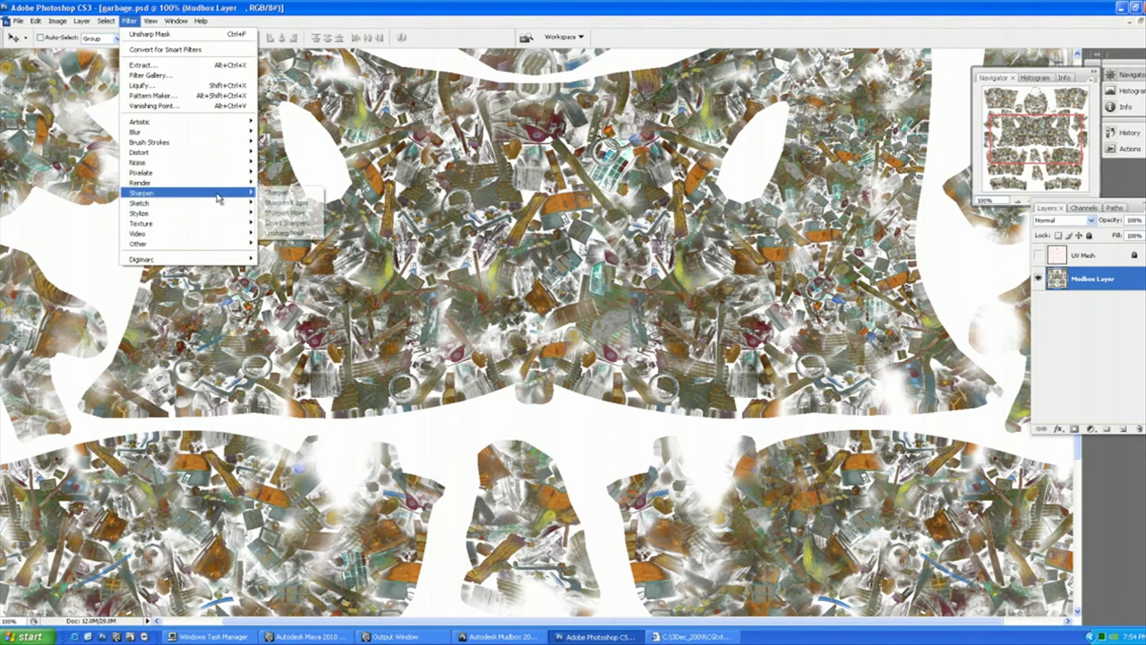
pyautogui.click(285, 234)
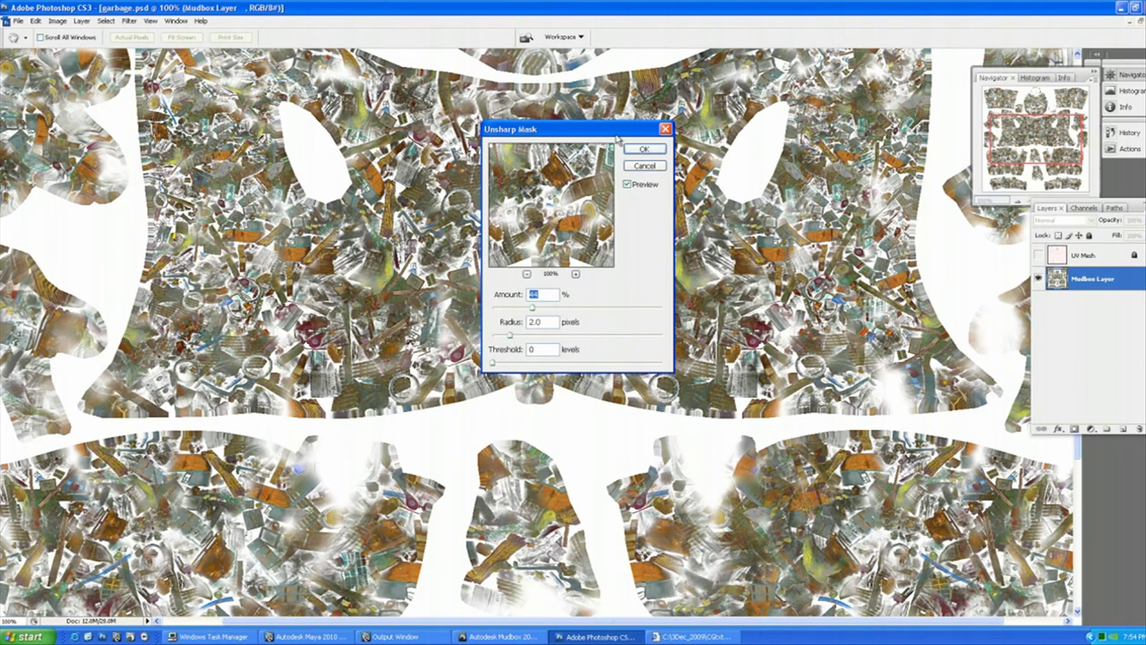
pyautogui.moveTo(616, 128); pyautogui.dragTo(768, 196)
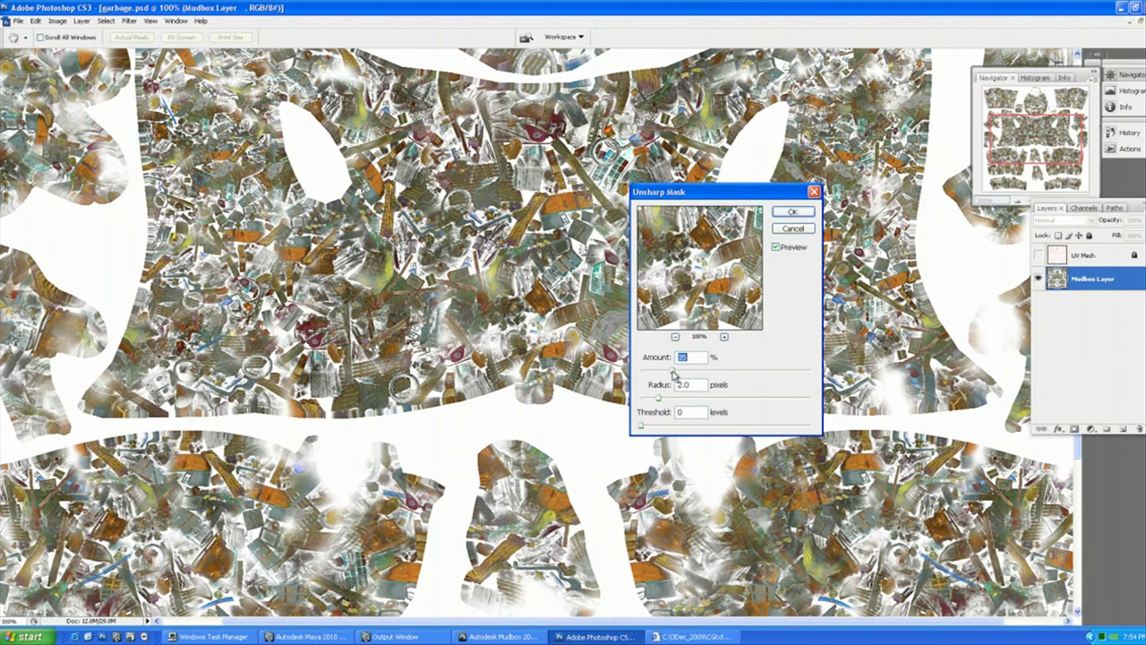
pyautogui.moveTo(673, 374); pyautogui.dragTo(680, 370)
pyautogui.click(792, 211)
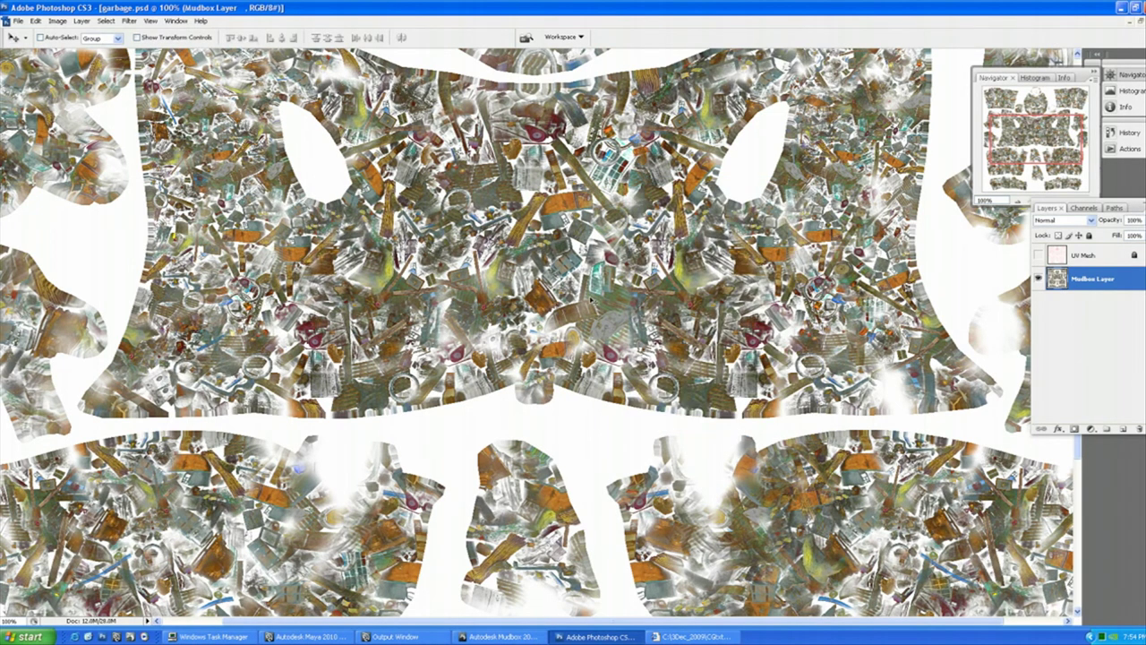
# Switch to Mudbox, cancel the new paint layer dialog, and refresh the selected paint_sculpt layer from its edited file.
pyautogui.hotkey('alt', 'Tab')
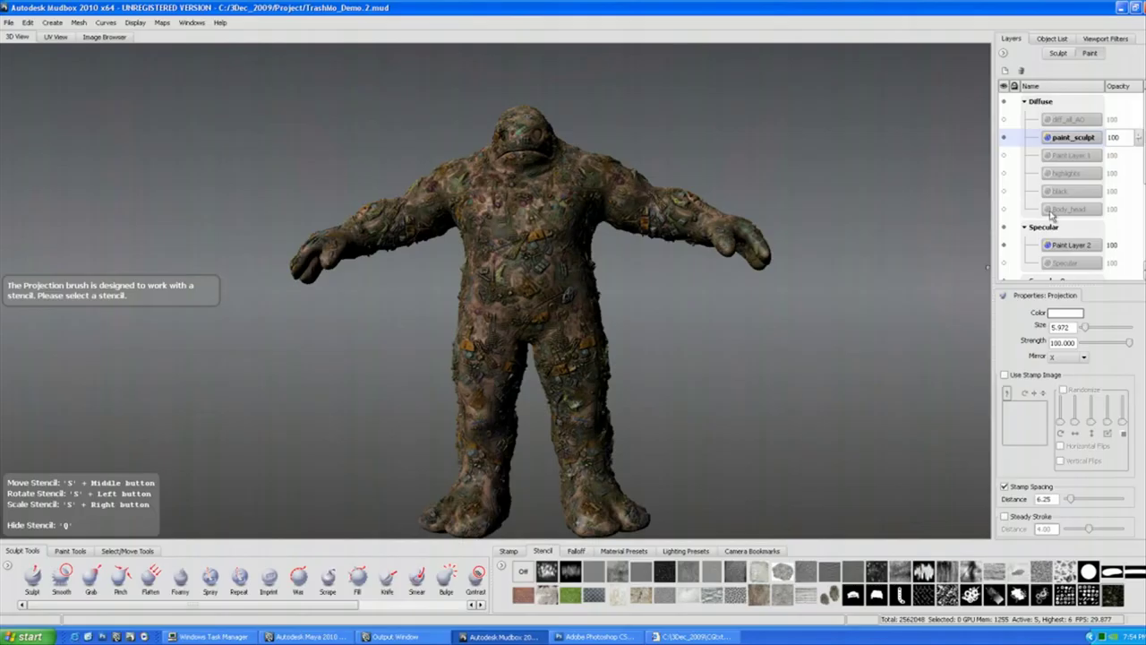
pyautogui.rightClick(1071, 136)
pyautogui.click(1073, 139)
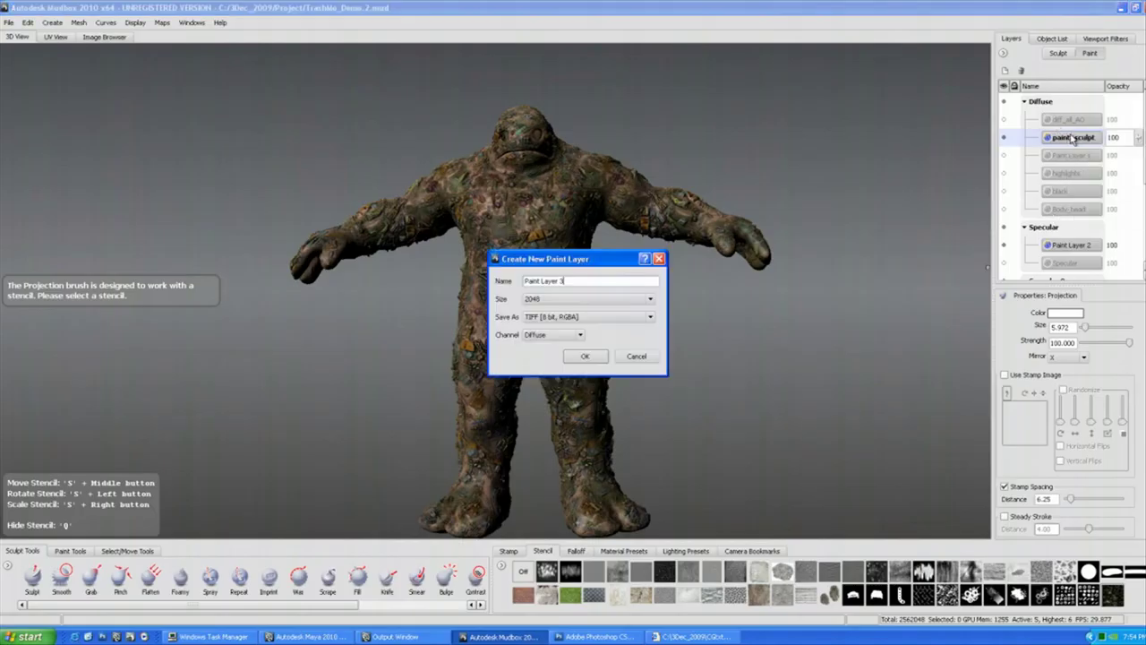
pyautogui.click(637, 357)
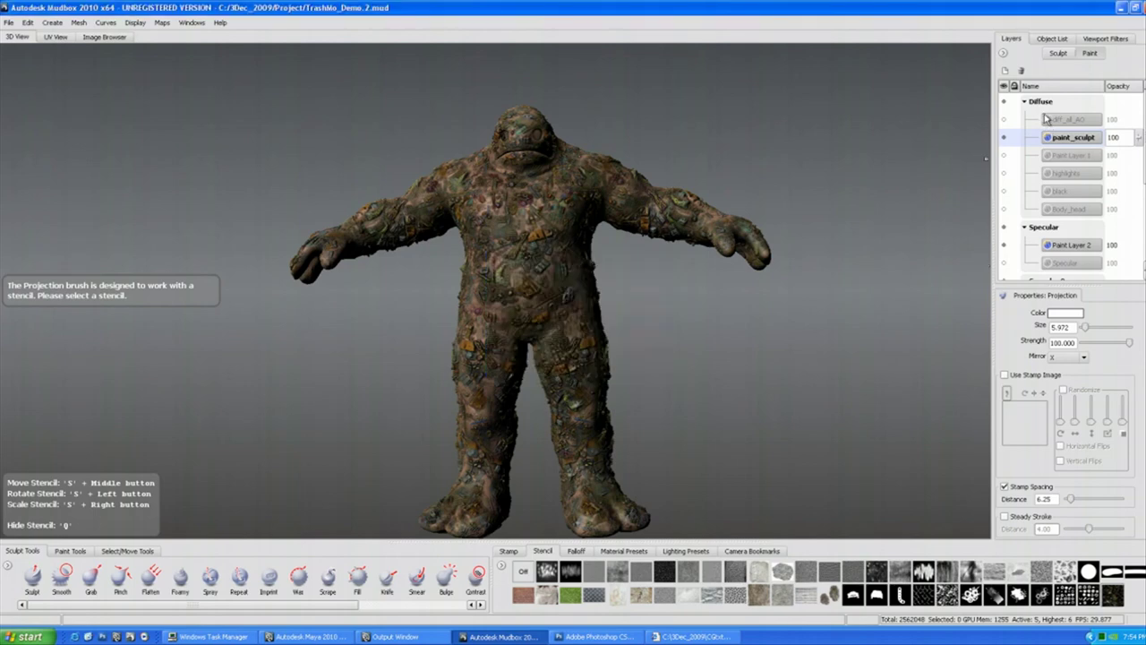
pyautogui.click(1004, 53)
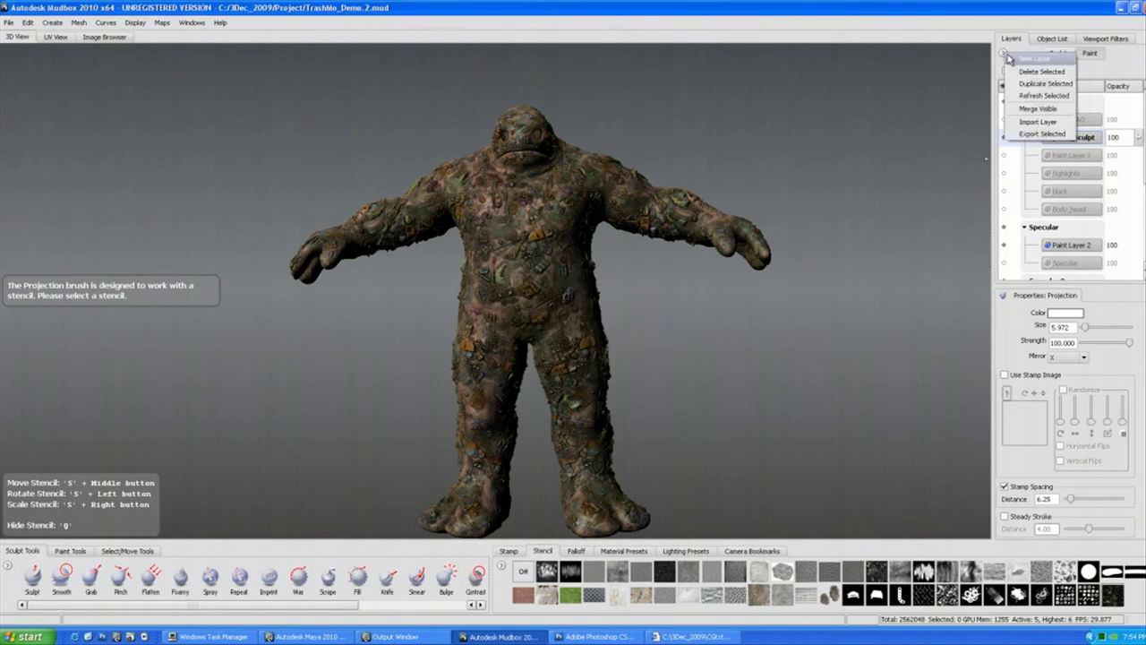
pyautogui.click(1051, 98)
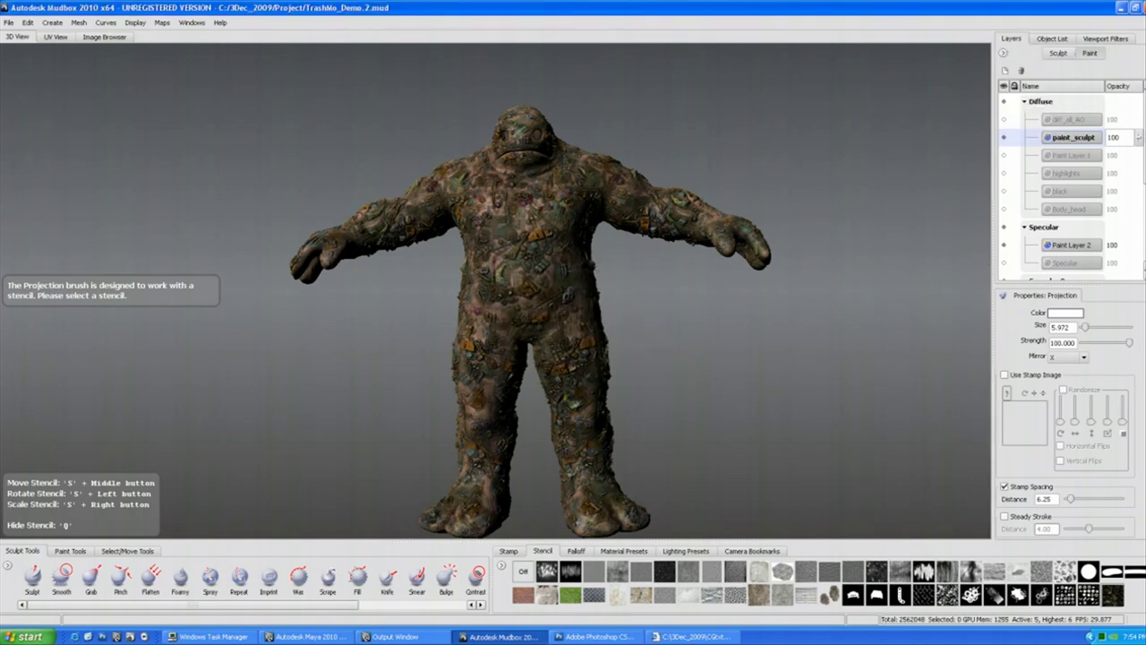
pyautogui.keyDown('alt'); pyautogui.moveTo(537, 322); pyautogui.dragTo(505, 323); pyautogui.keyUp('alt')
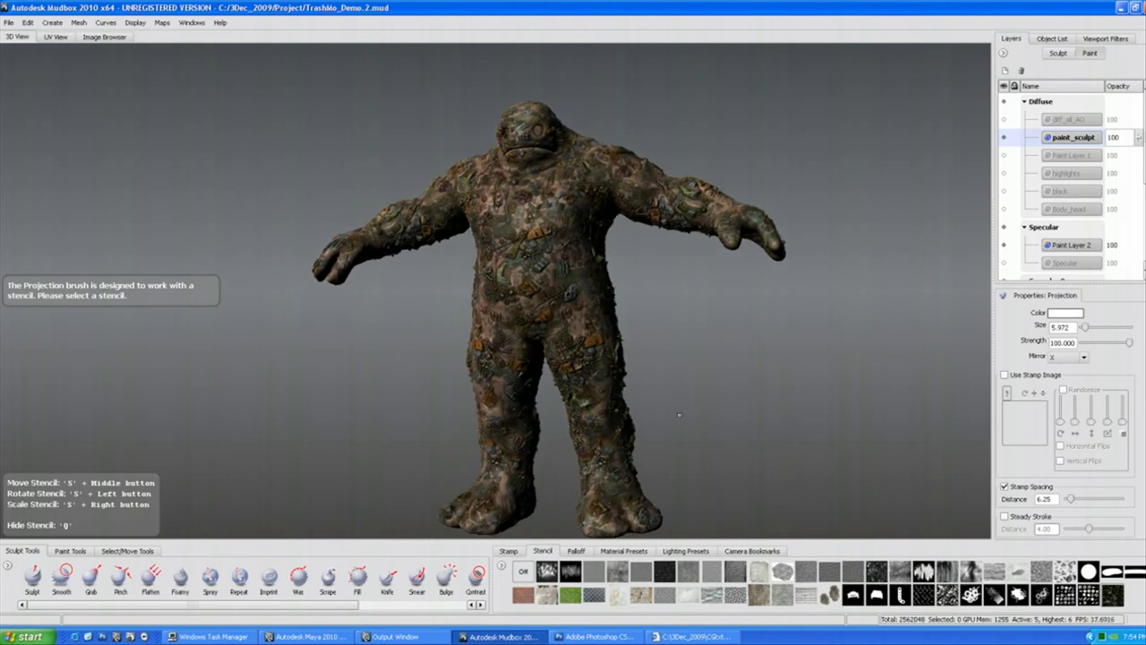
# Choose the Sculpt tool and set its mirroring to Off.
pyautogui.click(28, 580)
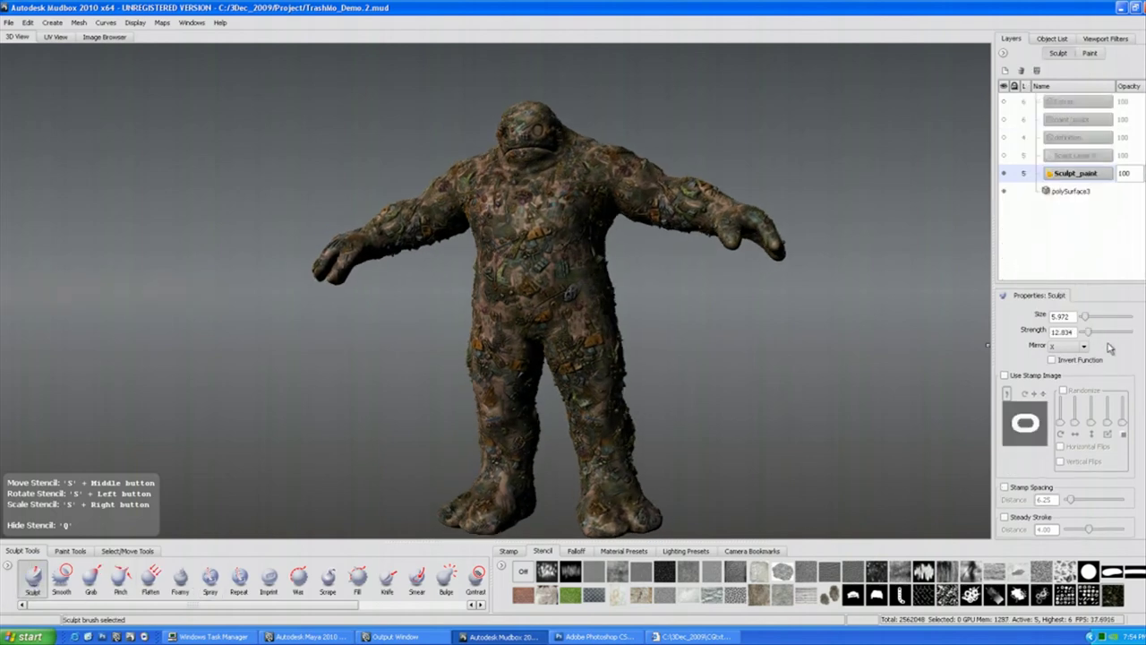
pyautogui.click(1083, 346)
pyautogui.click(1079, 357)
pyautogui.keyDown('alt'); pyautogui.moveTo(781, 306); pyautogui.dragTo(788, 328); pyautogui.keyUp('alt')
pyautogui.keyDown('alt'); pyautogui.moveTo(788, 328); pyautogui.dragTo(776, 317, button='middle'); pyautogui.keyUp('alt')
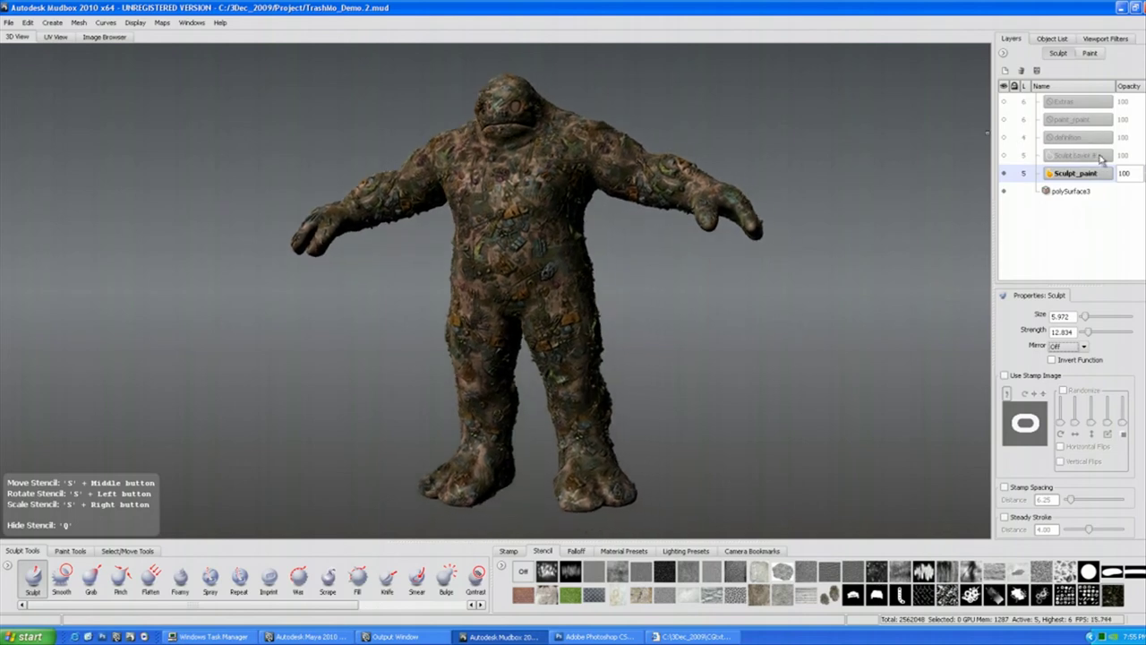
# Hide the paint_sculpt diffuse layer and make Paint Layer 2 in the Specular channel the active paint layer.
pyautogui.click(1091, 54)
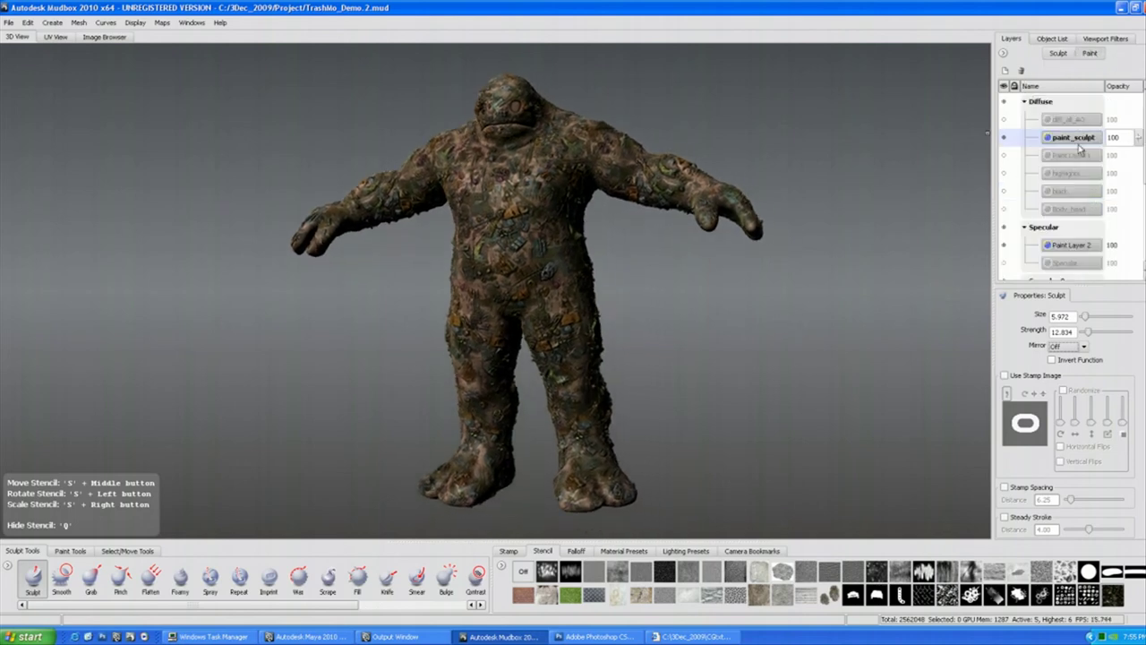
pyautogui.click(1004, 137)
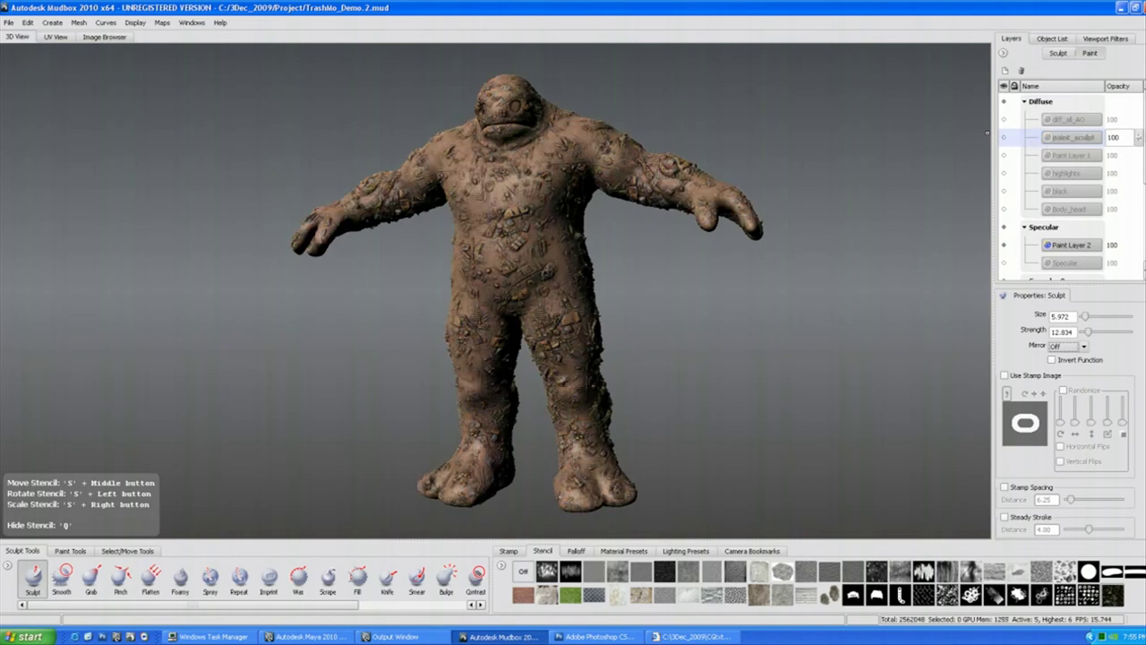
pyautogui.scroll(-2, 1071, 184)
pyautogui.click(1081, 193)
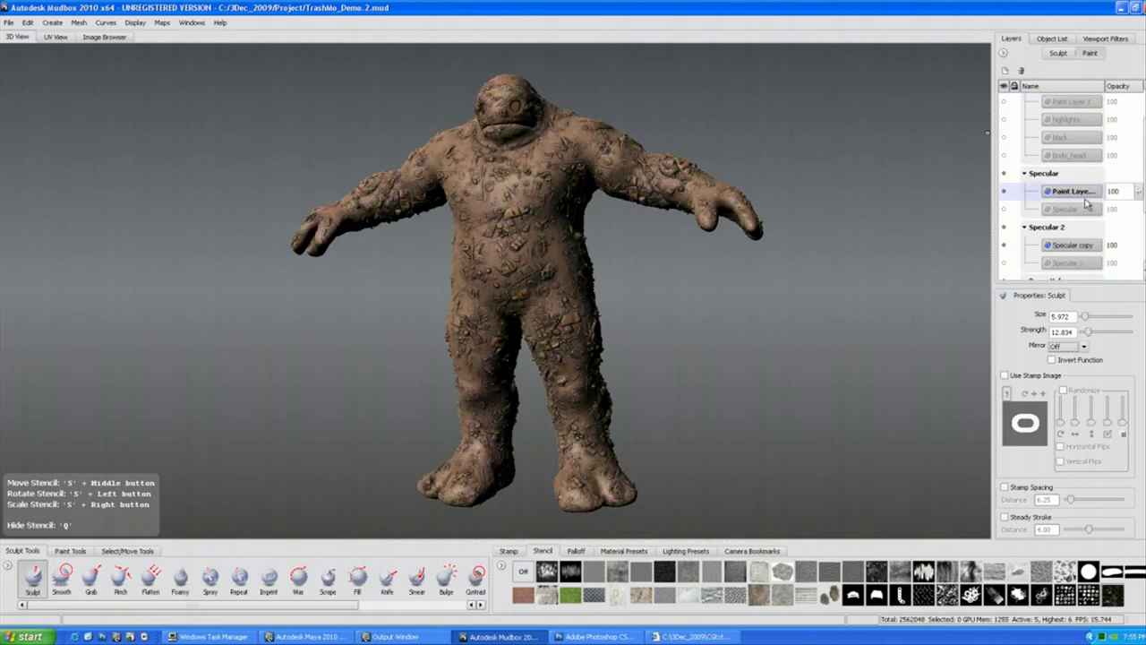
pyautogui.keyDown('alt'); pyautogui.moveTo(678, 320); pyautogui.dragTo(602, 305); pyautogui.keyUp('alt')
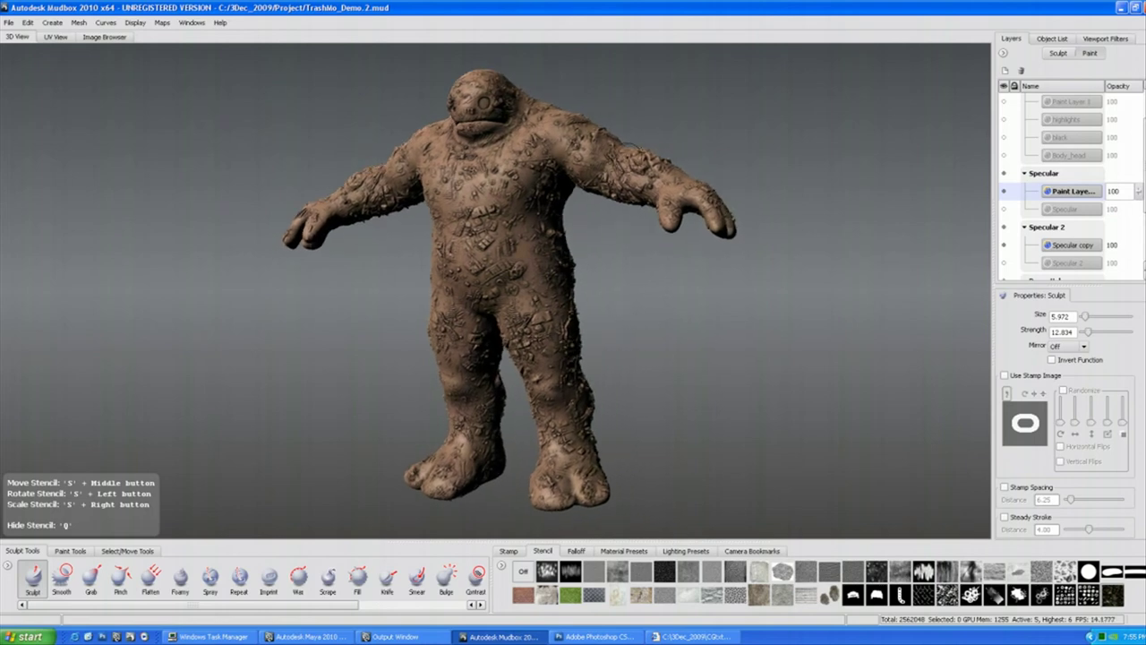
# Choose the Dry Brush, set its size to about 6.8, and brush white specular highlights onto the raised debris on the belly and forearm.
pyautogui.click(70, 551)
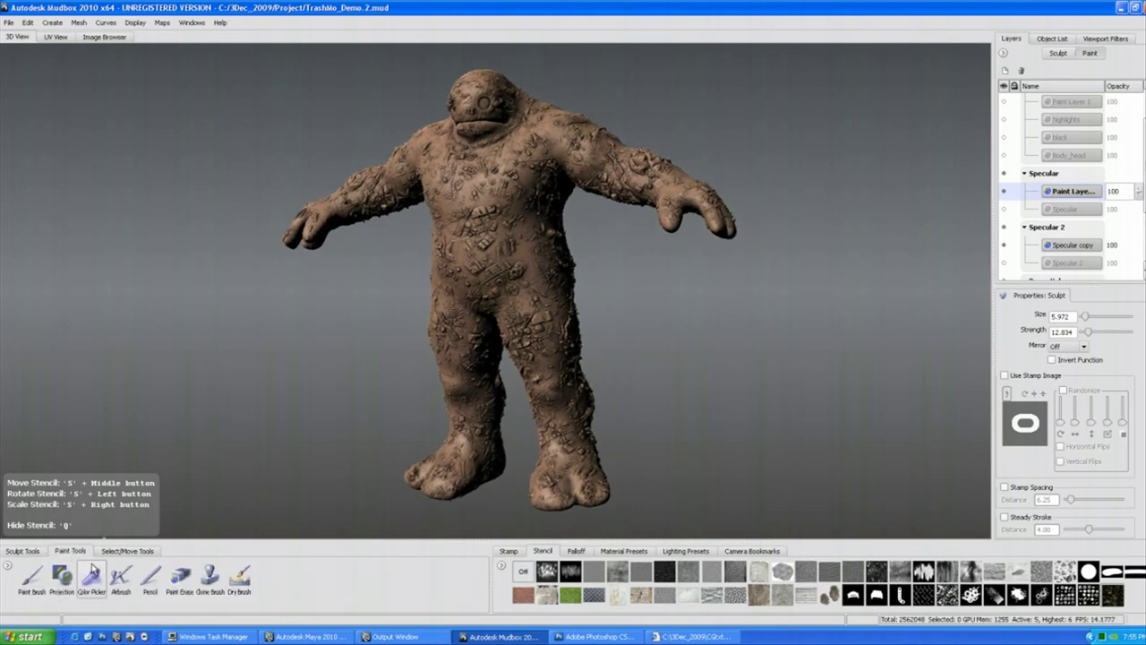
pyautogui.click(207, 579)
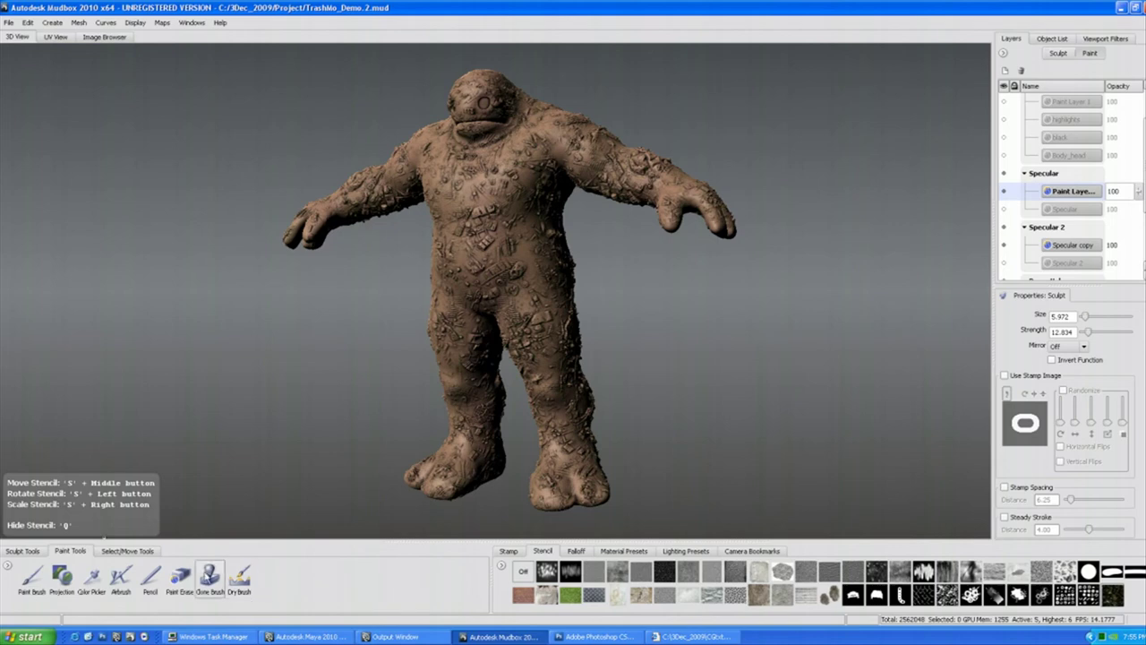
pyautogui.click(239, 579)
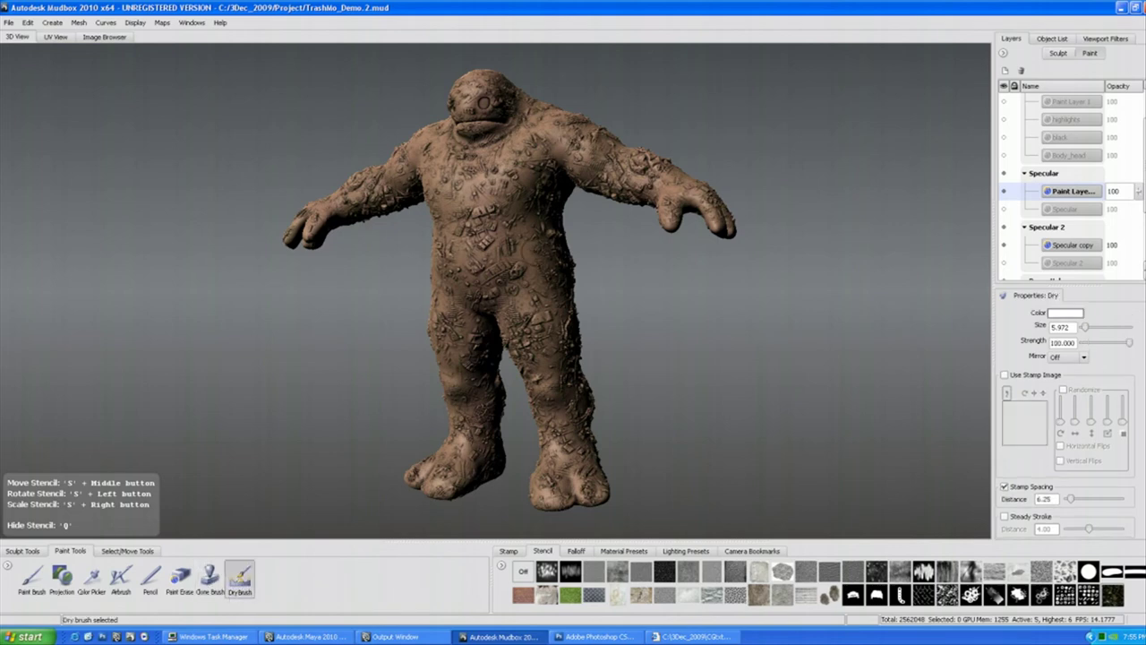
pyautogui.press('b')
pyautogui.moveTo(508, 251)
pyautogui.mouseDown()
pyautogui.moveTo(512, 233)
pyautogui.moveTo(536, 262)
pyautogui.mouseUp()
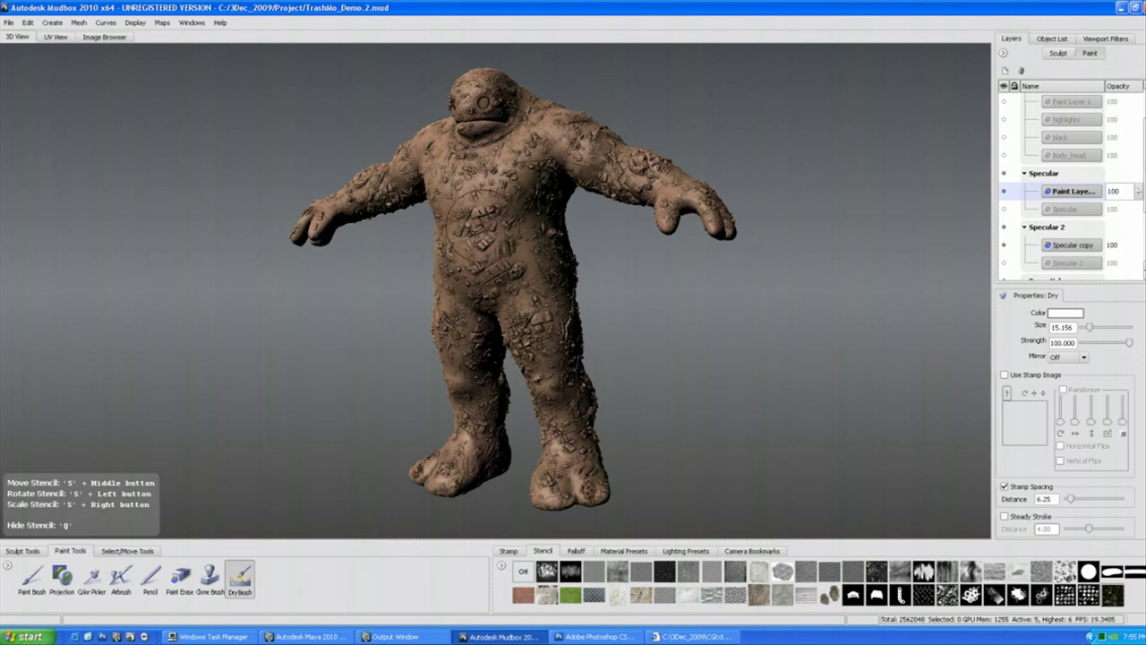
pyautogui.press('b')
pyautogui.moveTo(477, 227); pyautogui.dragTo(497, 232)
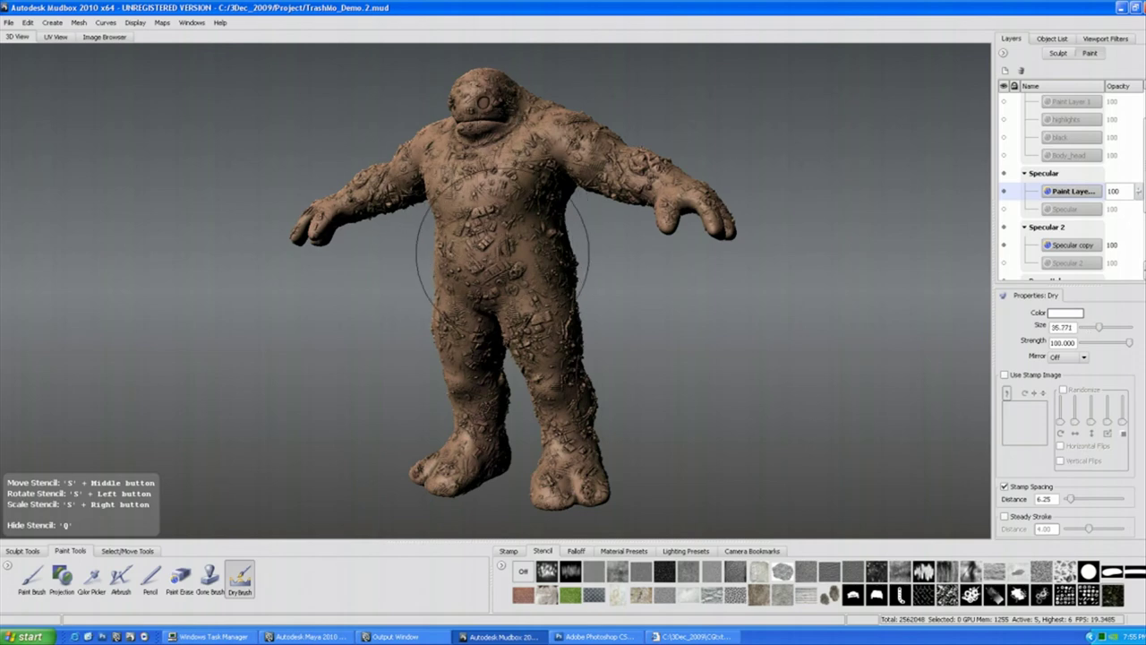
pyautogui.press('b')
pyautogui.moveTo(502, 252); pyautogui.dragTo(481, 244)
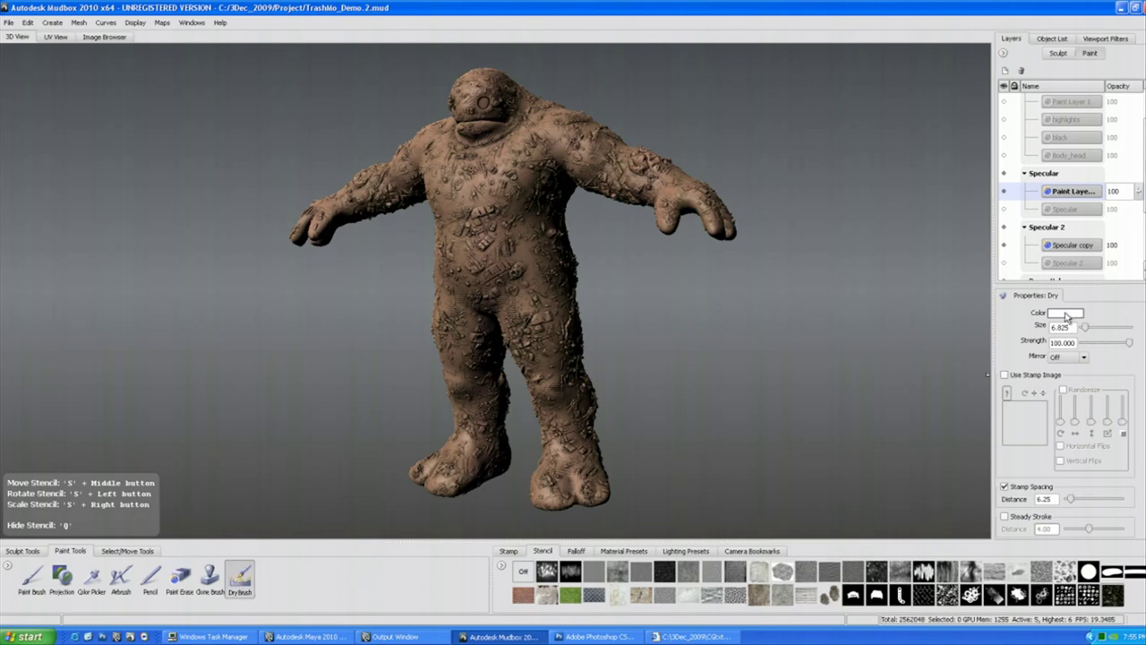
pyautogui.keyDown('alt'); pyautogui.moveTo(575, 240); pyautogui.dragTo(602, 240, button='right'); pyautogui.keyUp('alt')
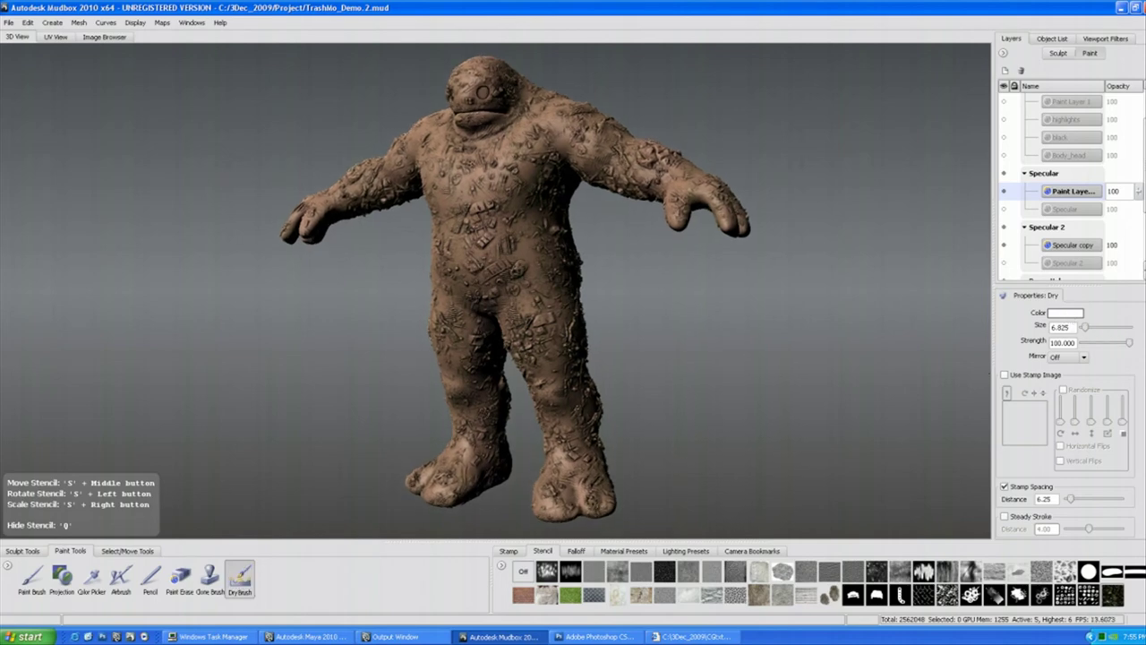
pyautogui.keyDown('alt'); pyautogui.moveTo(711, 224); pyautogui.dragTo(698, 224, button='middle'); pyautogui.keyUp('alt')
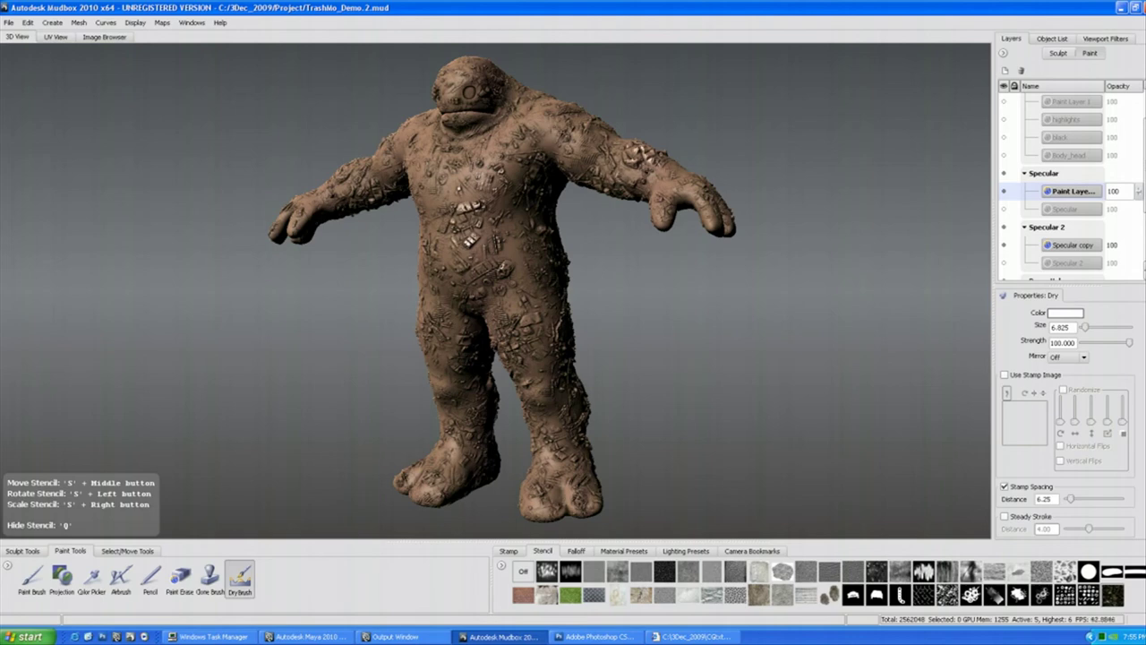
# Set the Dry Brush mirroring to X and brush more white specular highlights onto the creature's raised debris.
pyautogui.click(1067, 357)
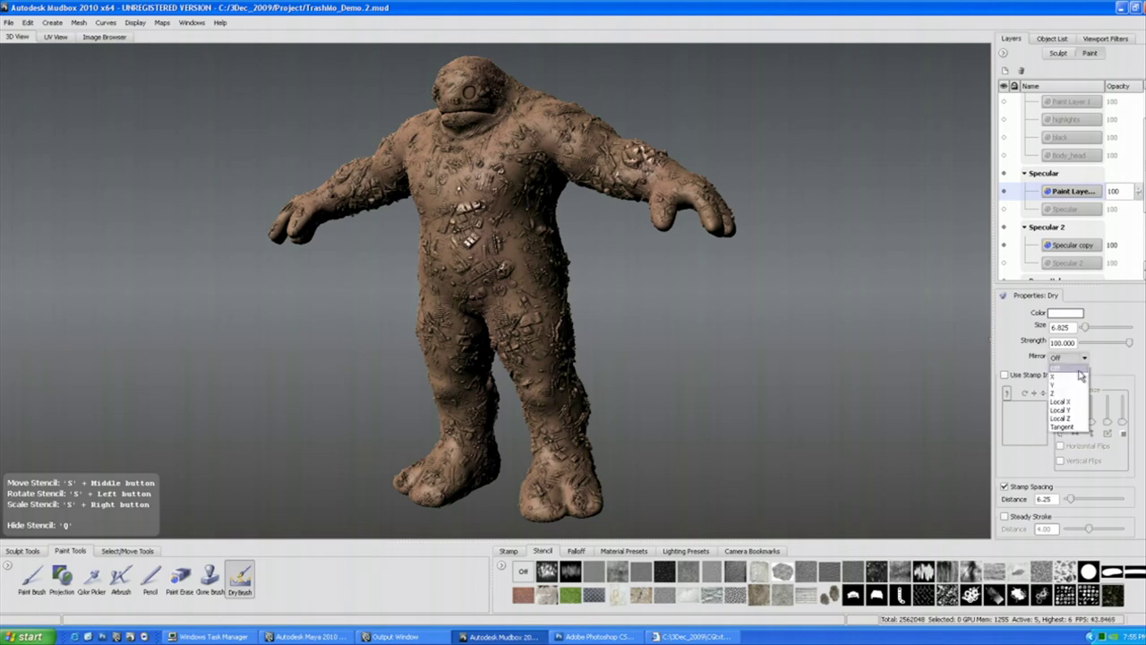
pyautogui.click(1075, 378)
pyautogui.keyDown('alt'); pyautogui.moveTo(479, 204); pyautogui.dragTo(523, 134); pyautogui.keyUp('alt')
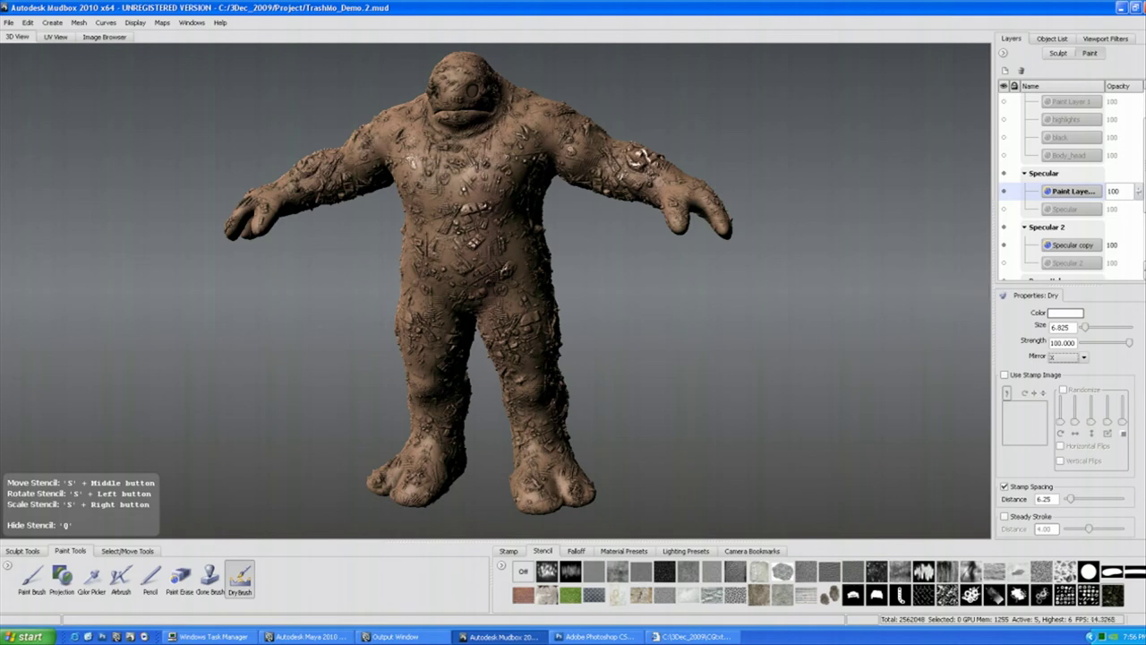
pyautogui.keyDown('alt'); pyautogui.moveTo(609, 306); pyautogui.dragTo(524, 306); pyautogui.keyUp('alt')
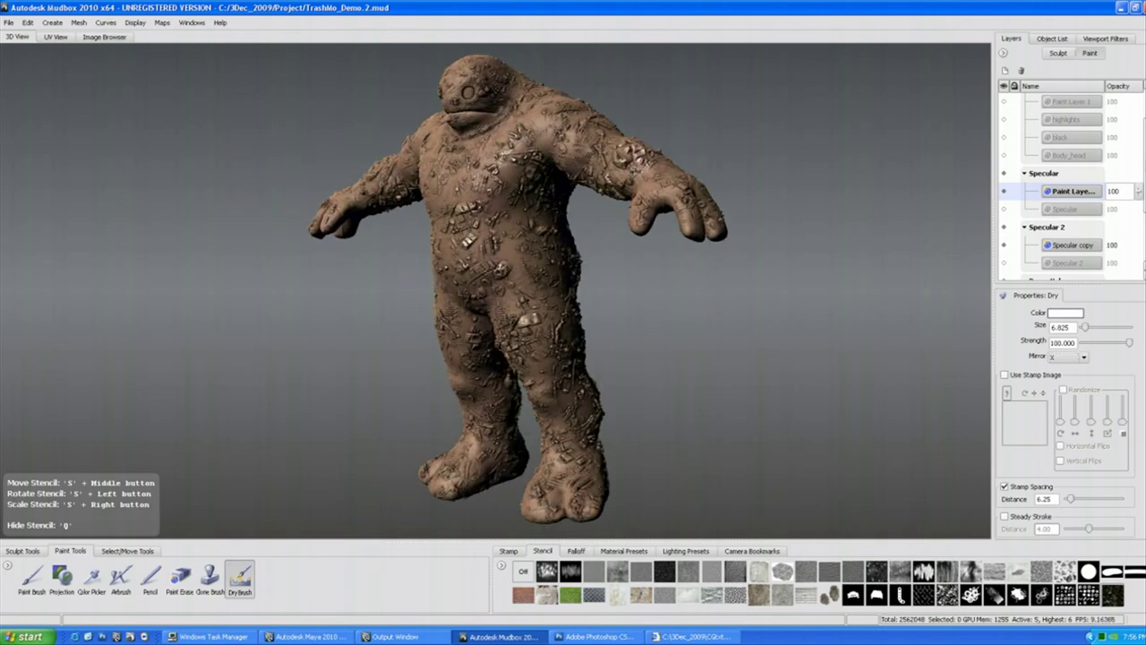
pyautogui.keyDown('alt'); pyautogui.moveTo(524, 306); pyautogui.dragTo(582, 305); pyautogui.keyUp('alt')
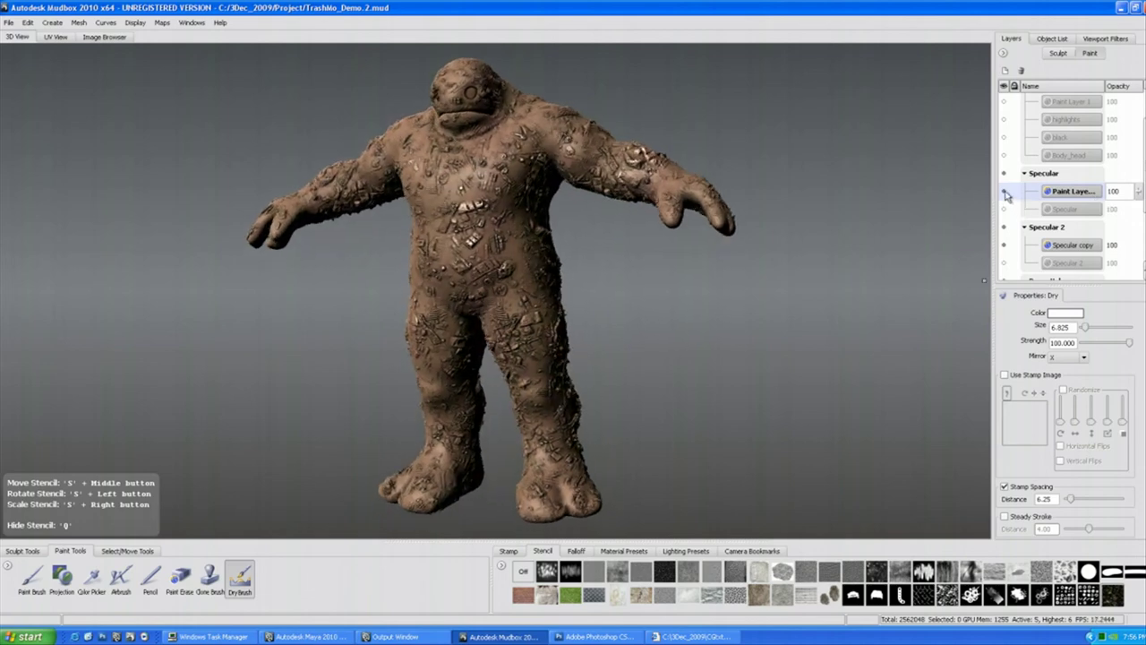
# Hide Paint Layer 2 in the Specular channel and the Sculpt_paint sculpt layer to expose the smooth base body.
pyautogui.scroll(-2, 1141, 188)
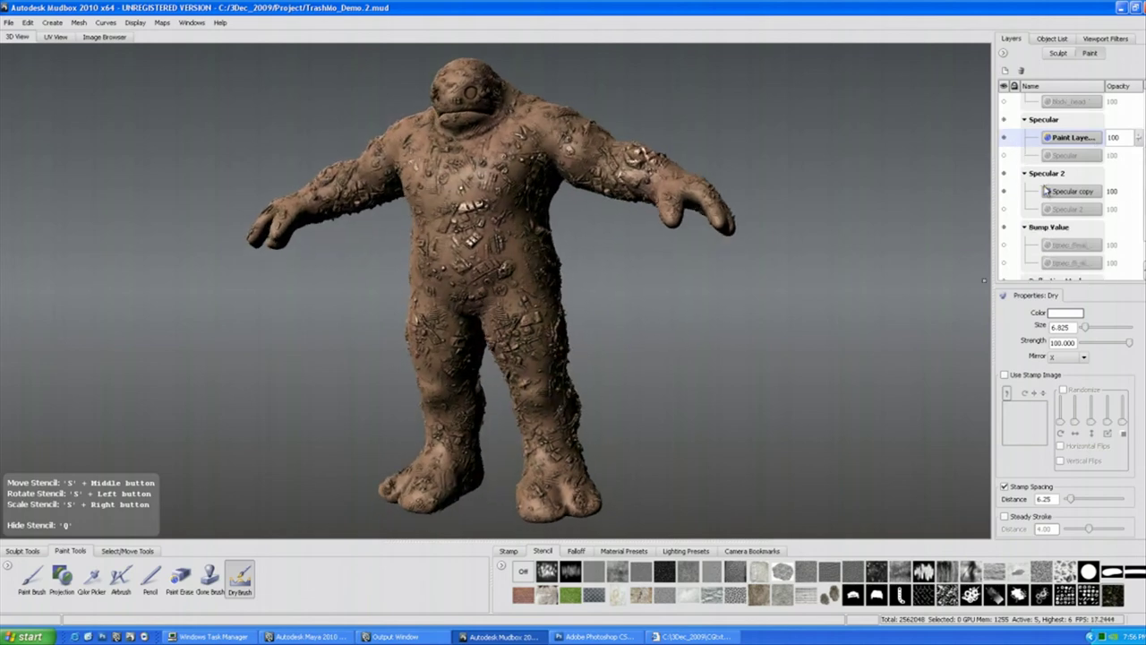
pyautogui.scroll(-1, 1071, 187)
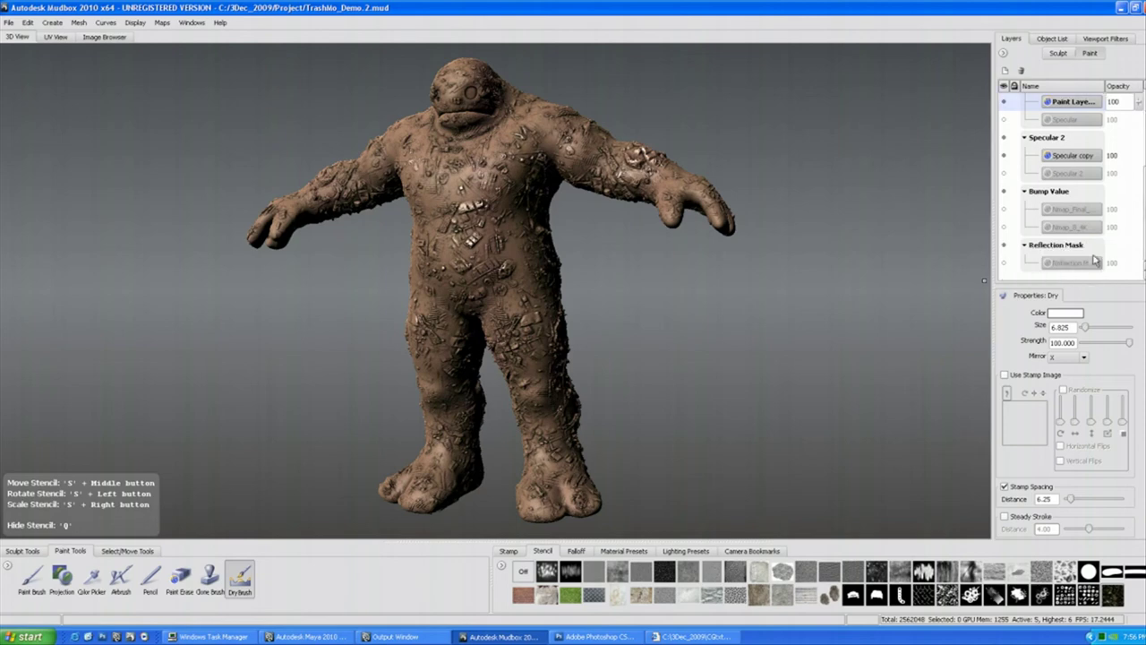
pyautogui.scroll(4, 1142, 234)
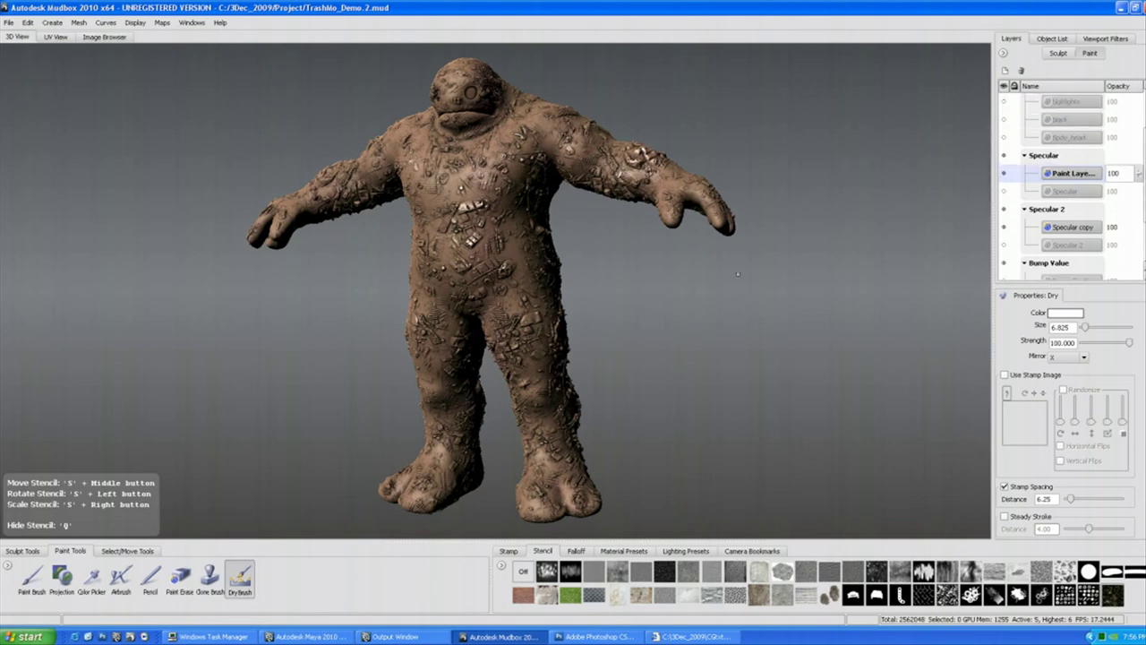
pyautogui.keyDown('alt'); pyautogui.moveTo(468, 223); pyautogui.dragTo(455, 209); pyautogui.keyUp('alt')
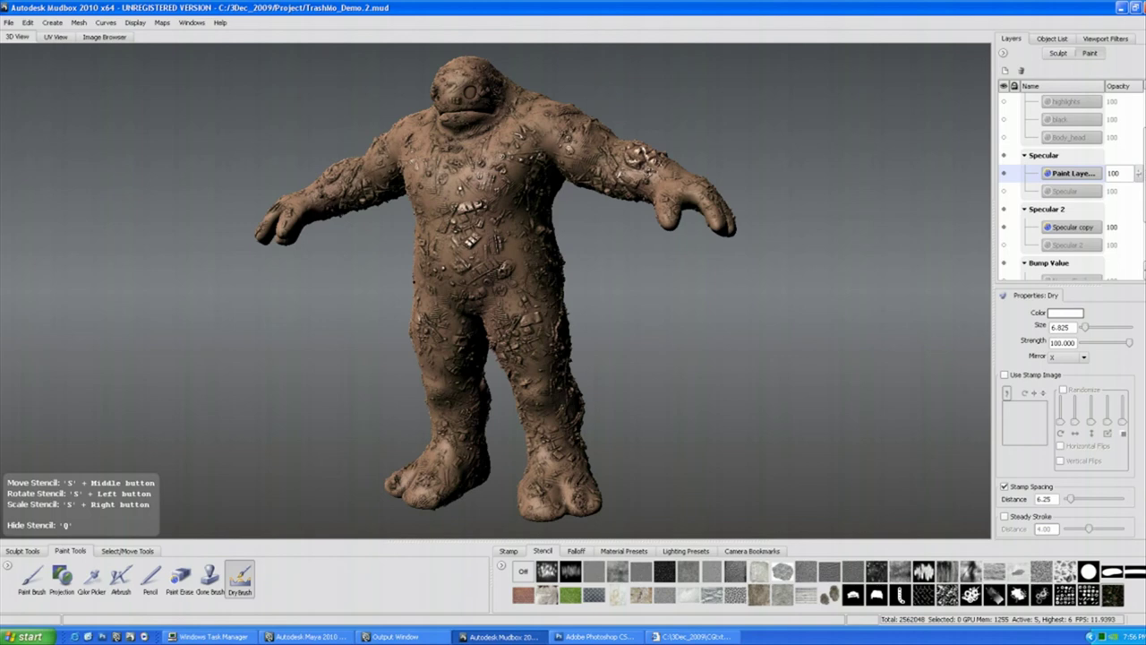
pyautogui.keyDown('alt'); pyautogui.moveTo(548, 247); pyautogui.dragTo(561, 244); pyautogui.keyUp('alt')
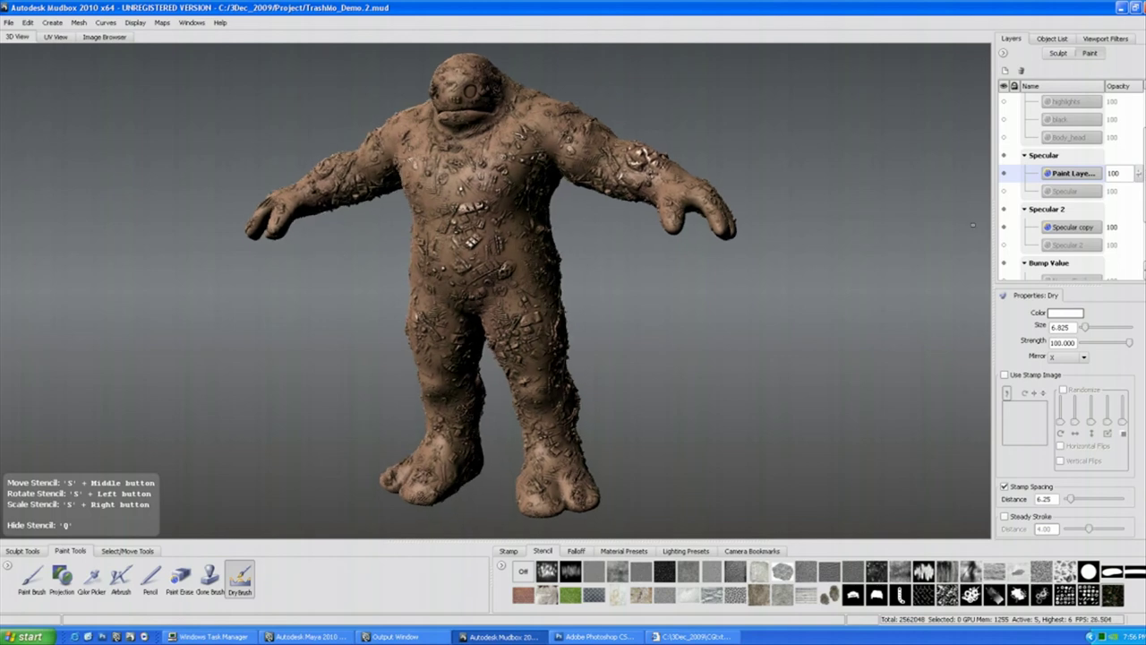
pyautogui.scroll(1, 1070, 179)
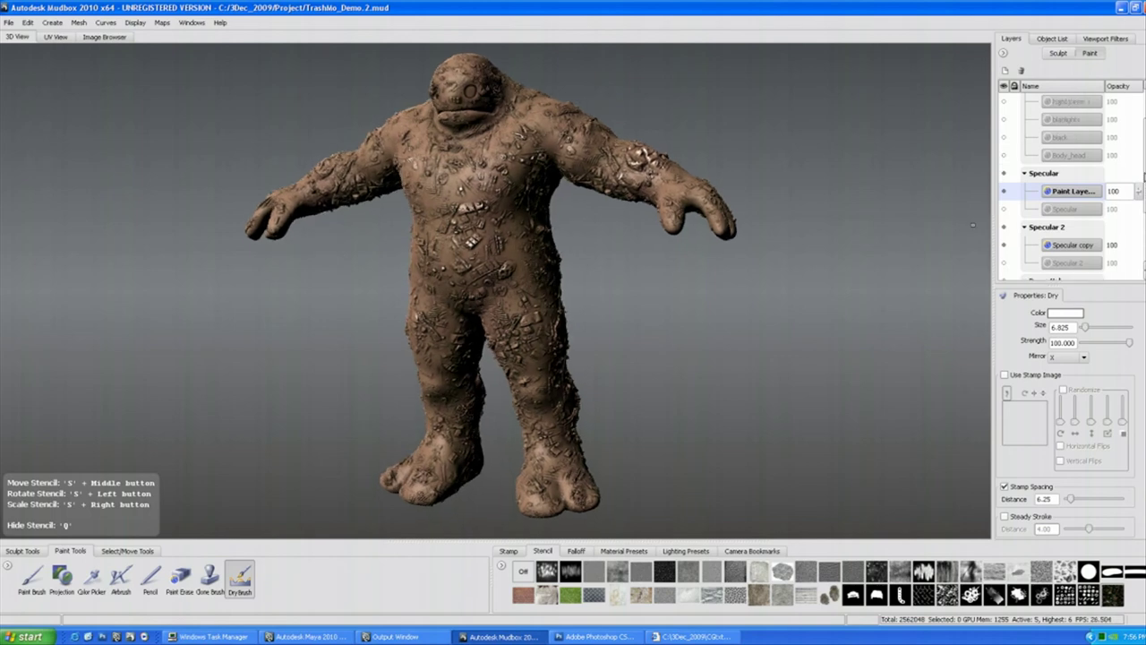
pyautogui.click(1002, 190)
pyautogui.scroll(3, 1070, 179)
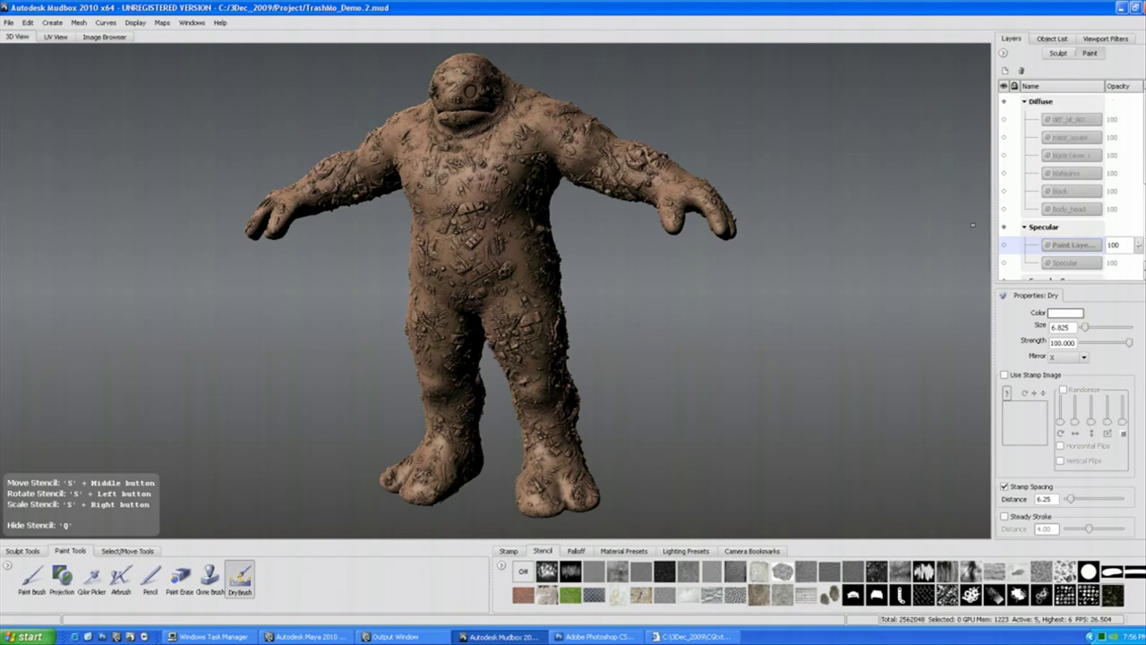
pyautogui.click(1060, 53)
pyautogui.click(1003, 173)
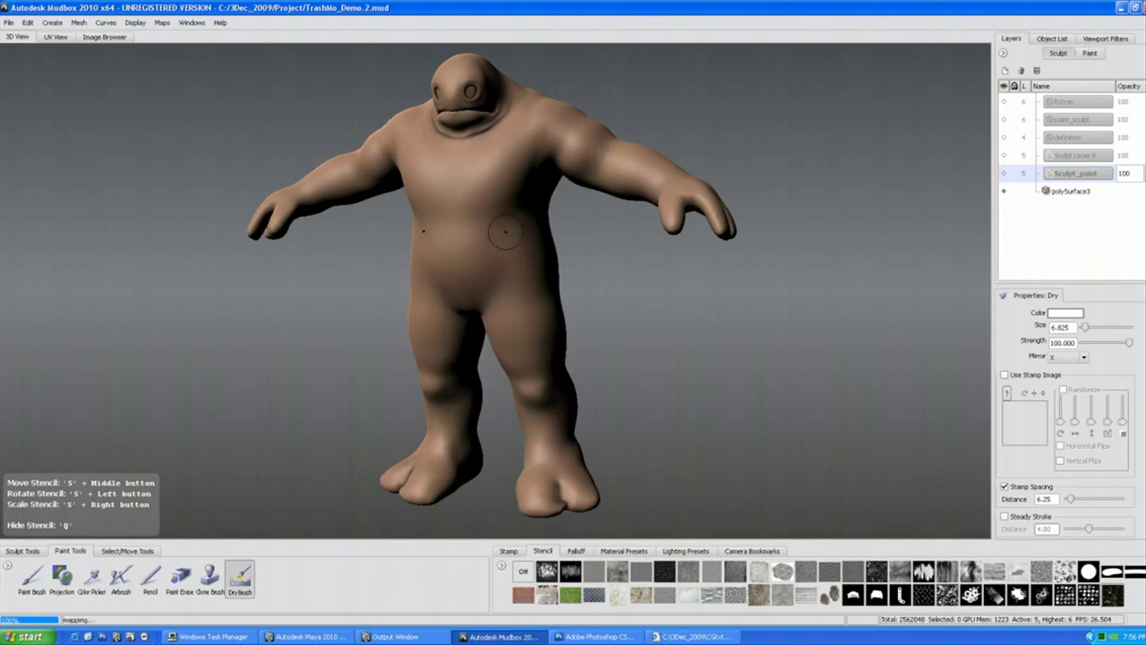
# Step the mesh down to subdivision level 2 and bring up the paint layers.
pyautogui.press('pagedown')
pyautogui.press('pagedown')
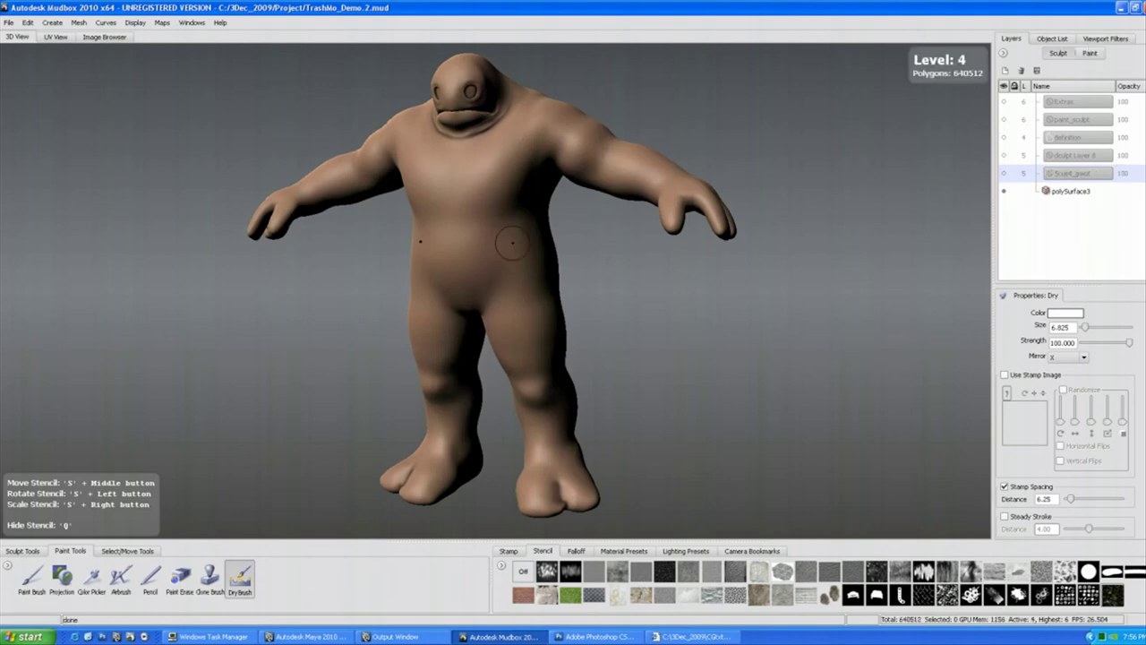
pyautogui.press('pagedown')
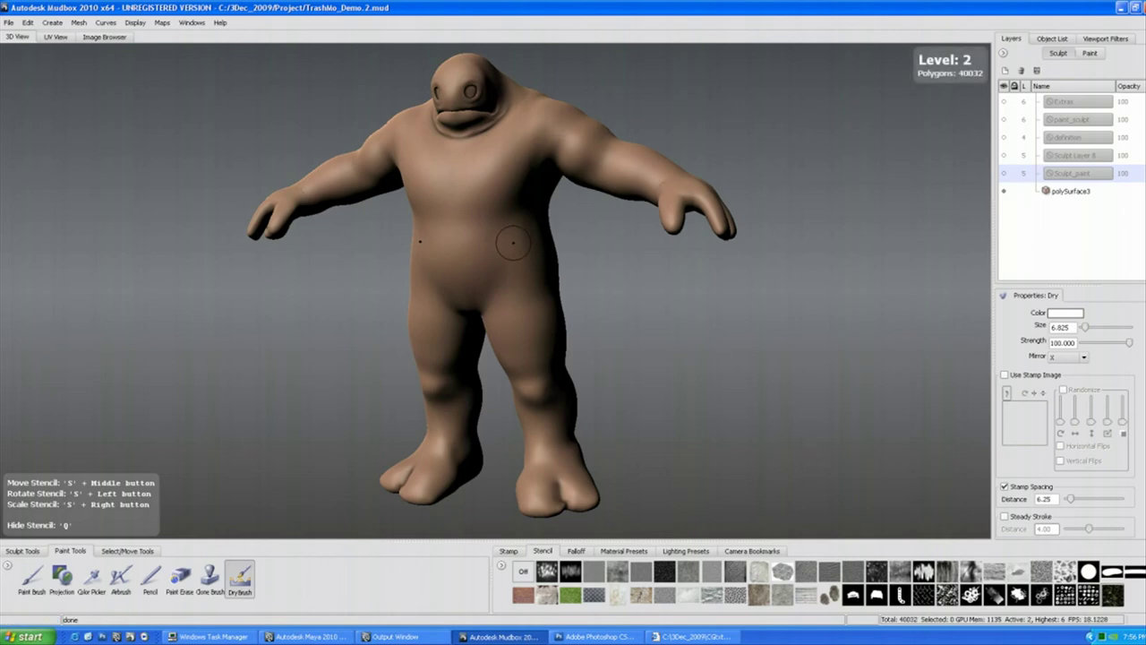
pyautogui.click(1090, 54)
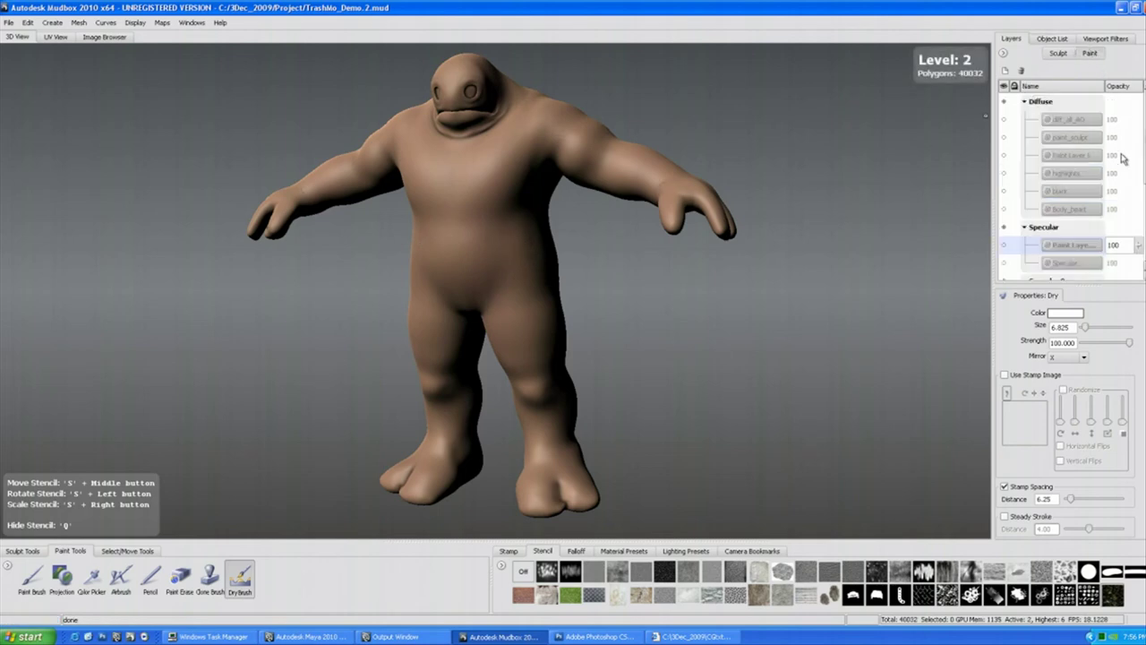
# Show the Nmap_Final layer in the Bump Value channel and turn off the Dry Brush mirroring.
pyautogui.scroll(-2, 1021, 213)
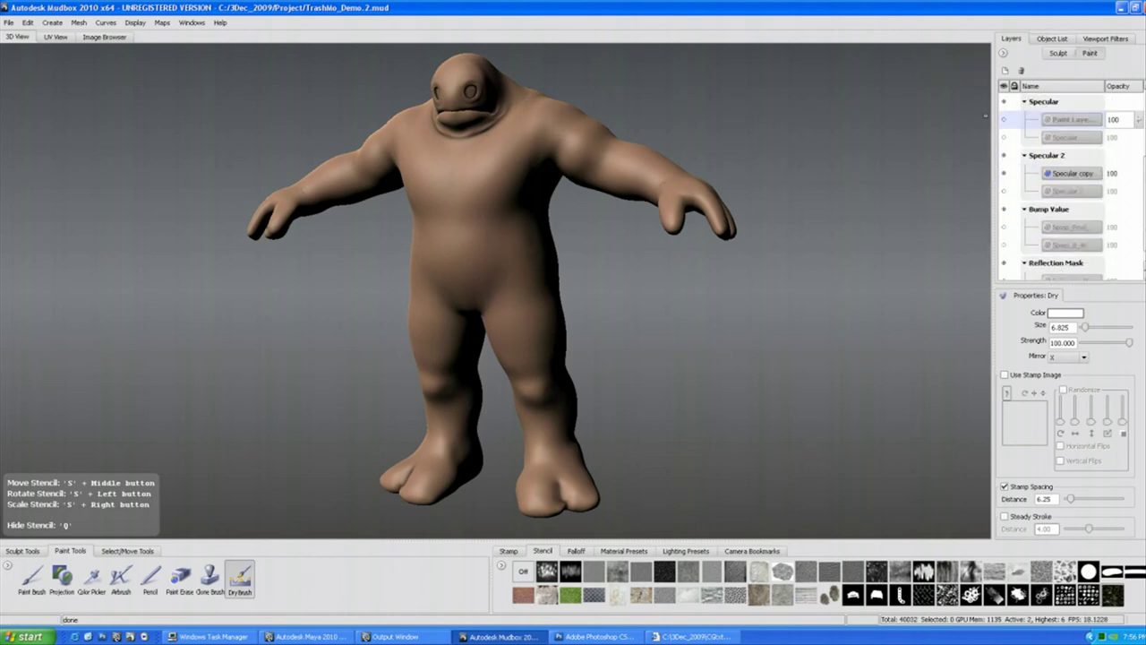
pyautogui.click(1004, 209)
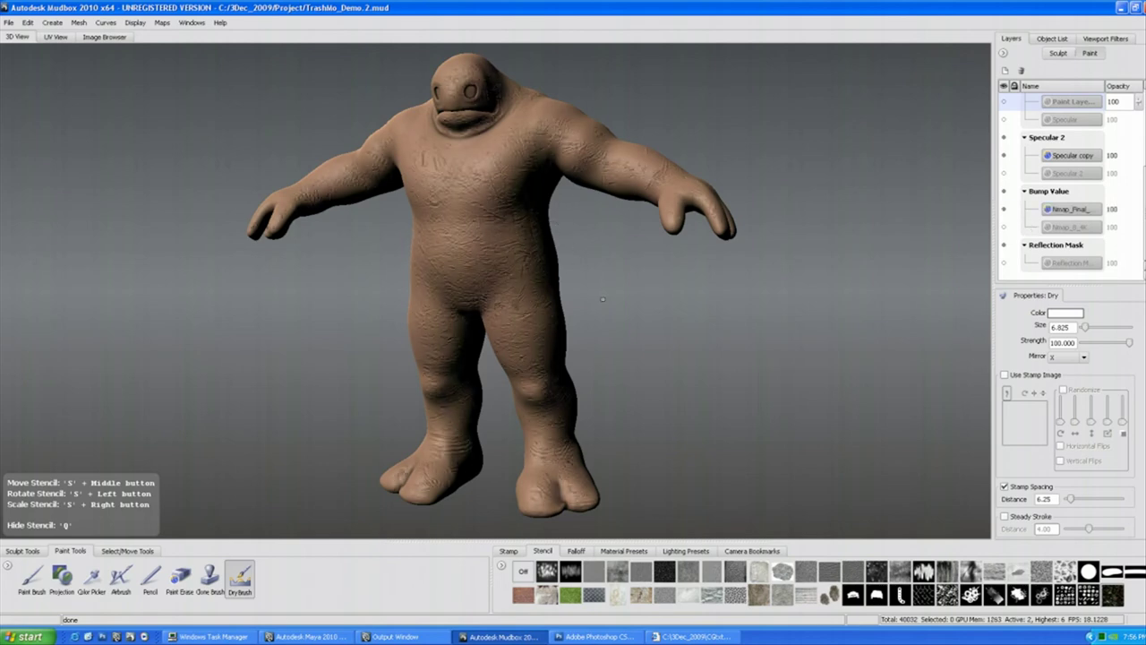
pyautogui.click(1070, 356)
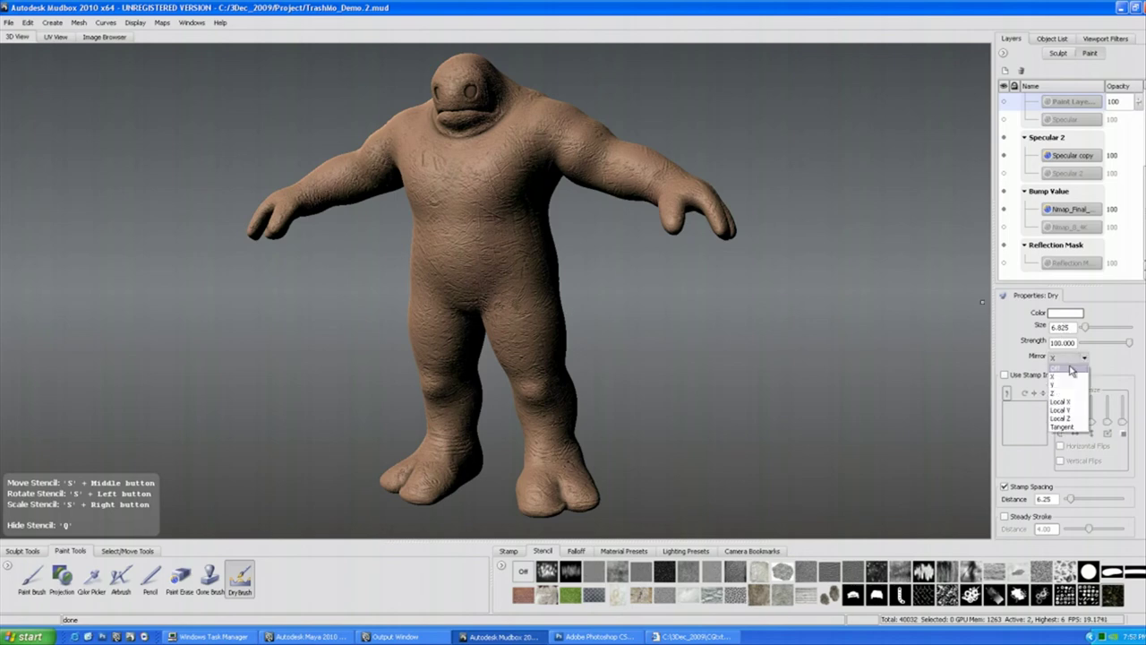
pyautogui.click(1074, 371)
# Set the Default Material to display its bump map as a normal map and inspect the detail on the creature's body.
pyautogui.click(1063, 39)
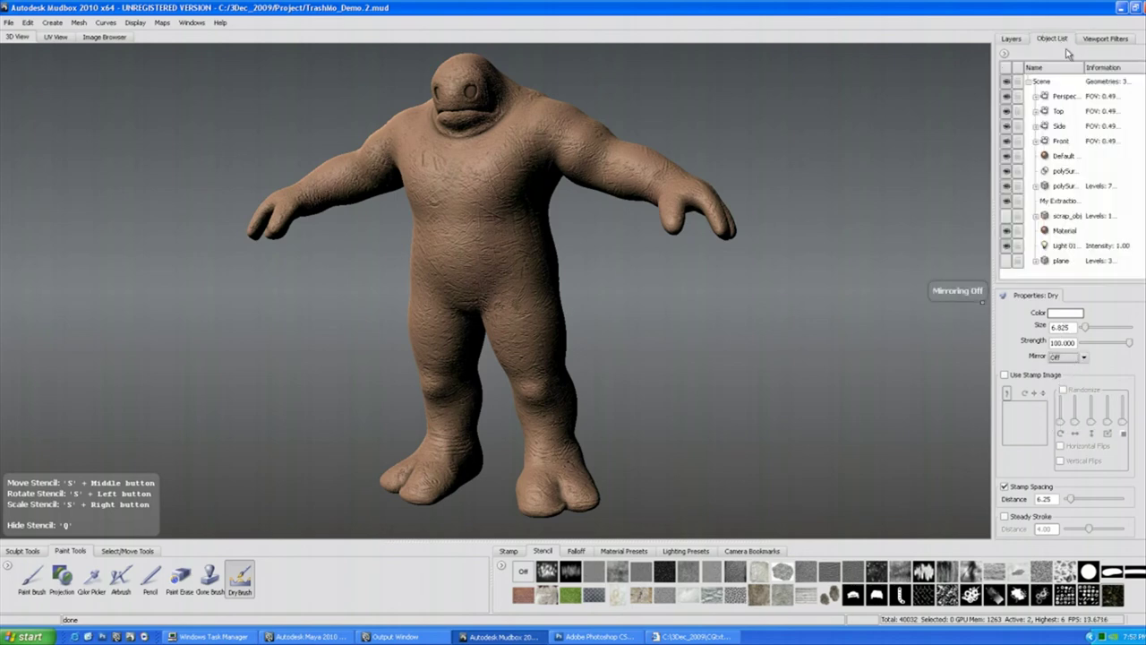
pyautogui.click(1066, 158)
pyautogui.scroll(-3, 1006, 452)
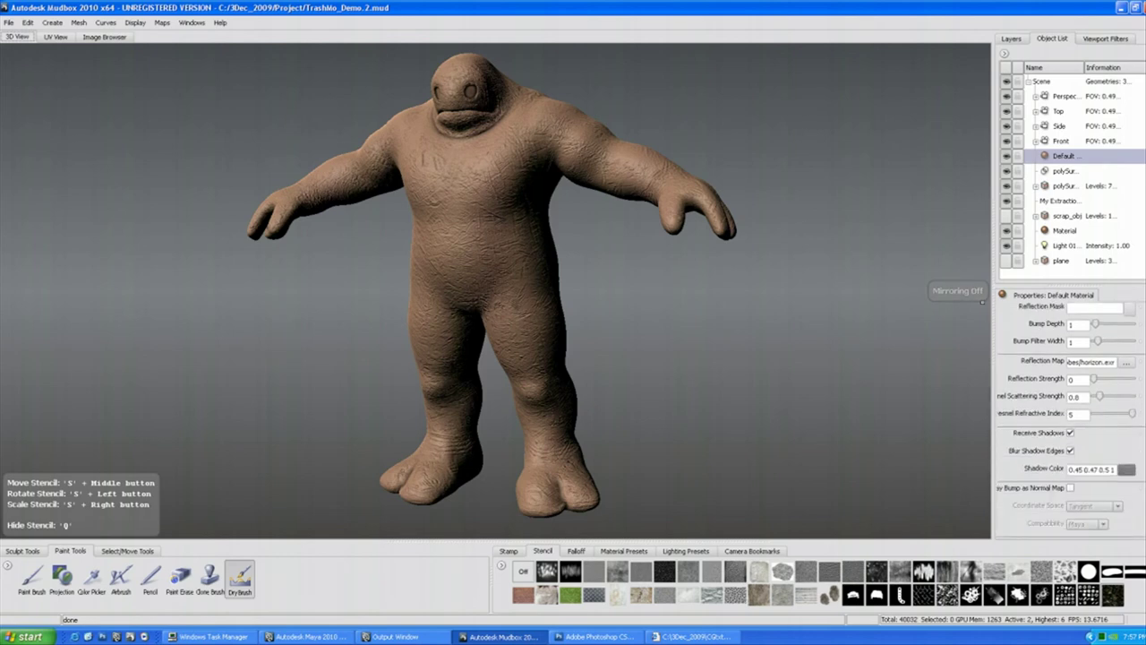
pyautogui.click(1070, 488)
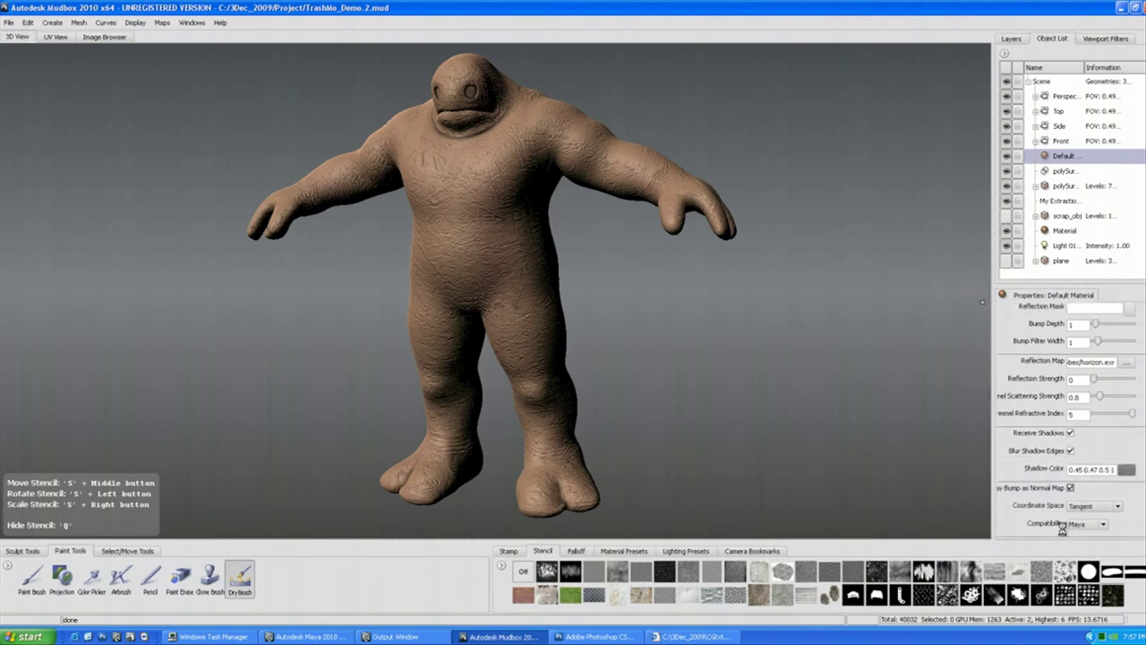
pyautogui.keyDown('alt'); pyautogui.moveTo(628, 307); pyautogui.dragTo(629, 346, button='right'); pyautogui.keyUp('alt')
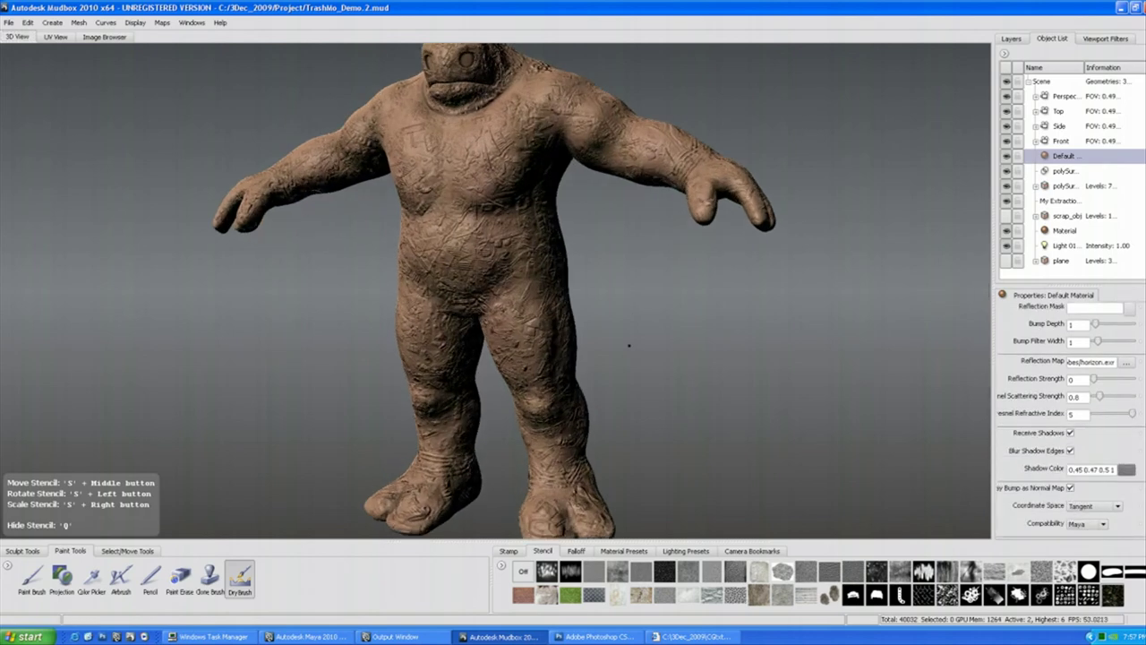
pyautogui.keyDown('alt'); pyautogui.moveTo(650, 264); pyautogui.dragTo(655, 330, button='middle'); pyautogui.keyUp('alt')
pyautogui.moveTo(655, 331)
pyautogui.keyDown('alt'); pyautogui.mouseDown()
pyautogui.moveTo(731, 315)
pyautogui.moveTo(662, 333)
pyautogui.moveTo(672, 325)
pyautogui.mouseUp(); pyautogui.keyUp('alt')
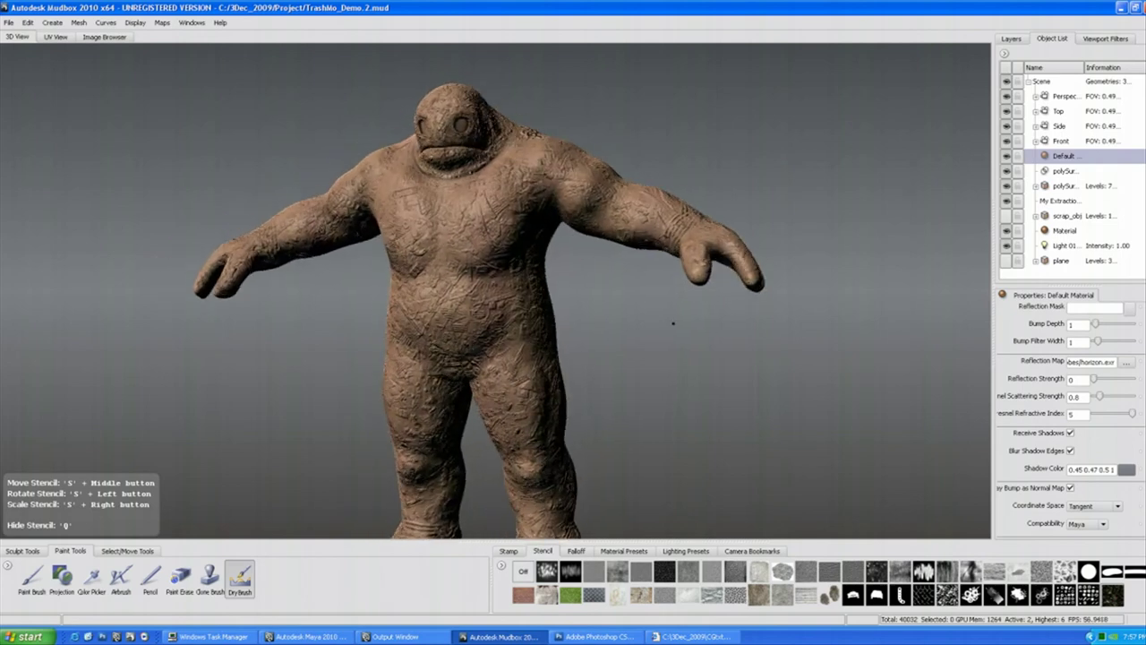
pyautogui.keyDown('alt'); pyautogui.moveTo(672, 324); pyautogui.dragTo(680, 267, button='middle'); pyautogui.keyUp('alt')
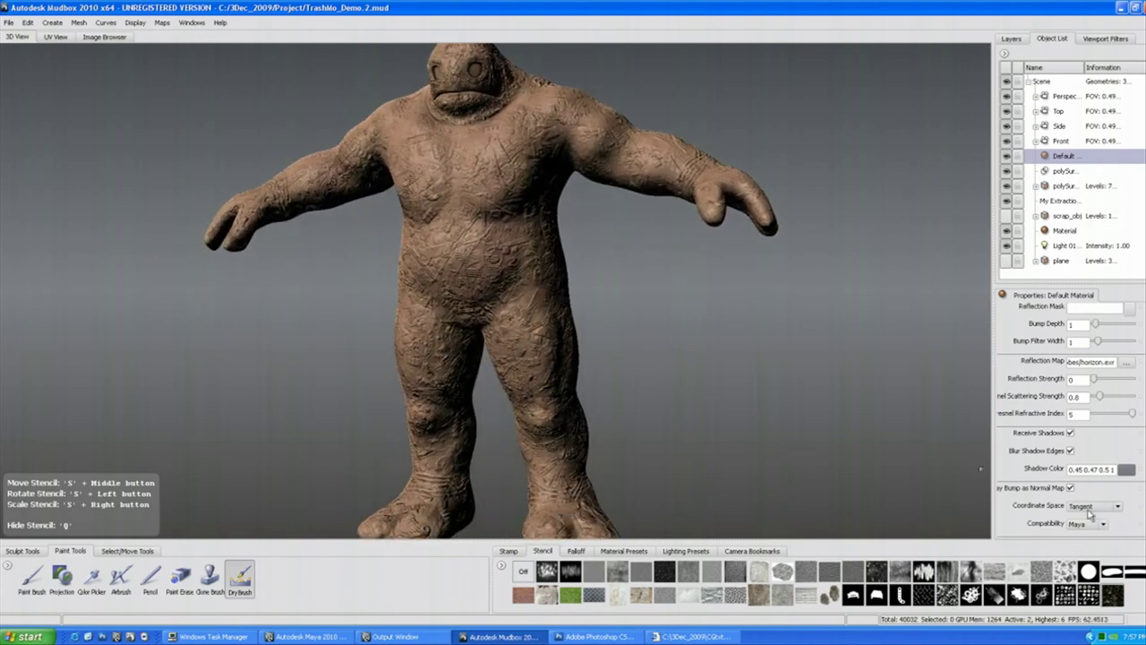
# Turn off the Ambient Occlusion viewport filter and keep the Default Material's normal map compatibility on Maya.
pyautogui.click(1108, 38)
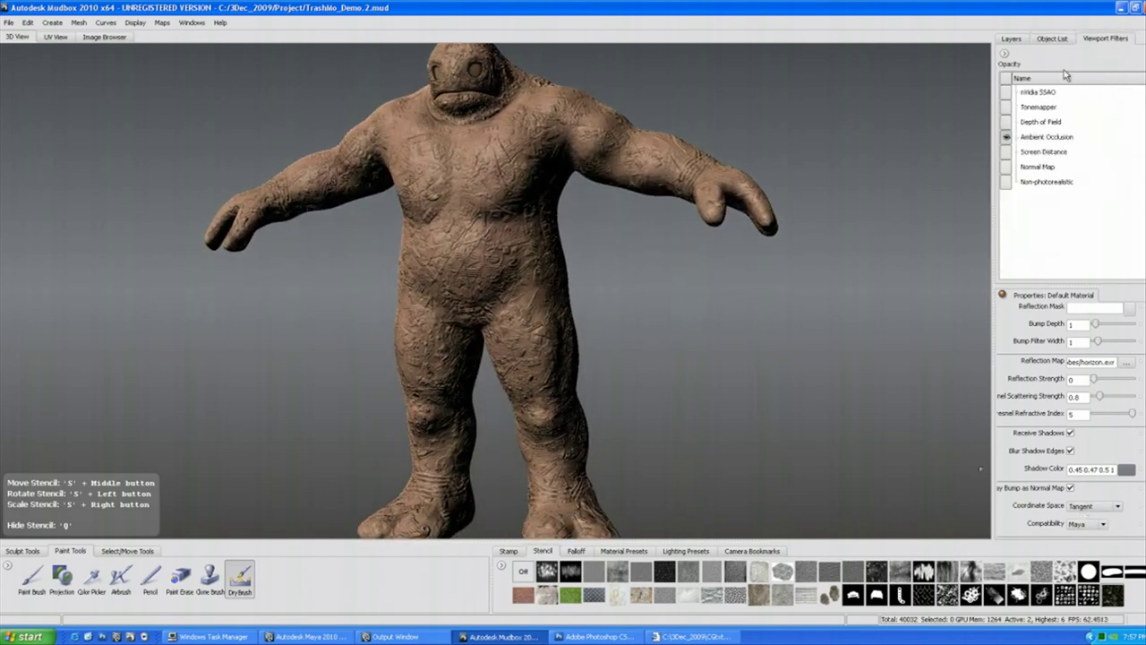
pyautogui.click(1049, 39)
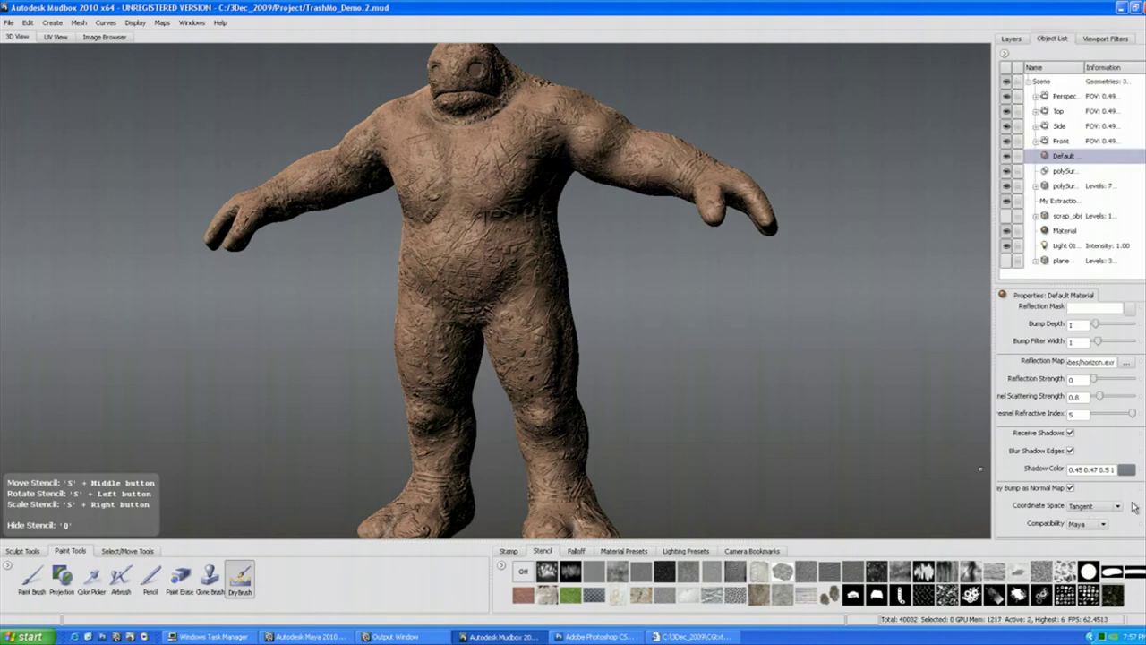
pyautogui.click(1103, 525)
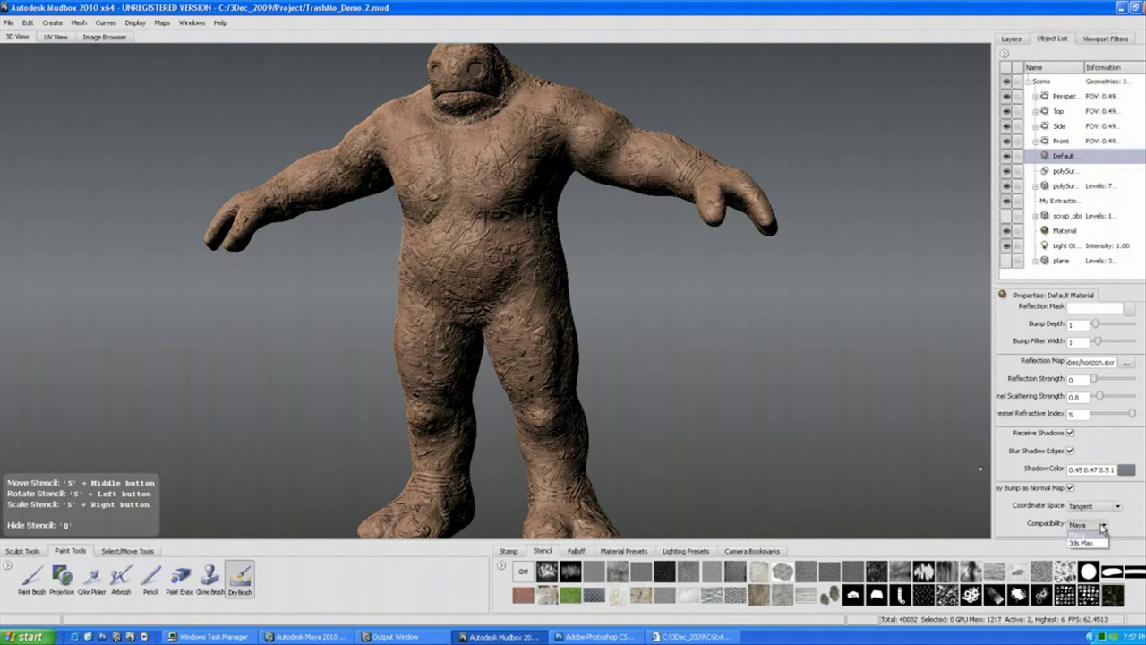
pyautogui.click(1125, 519)
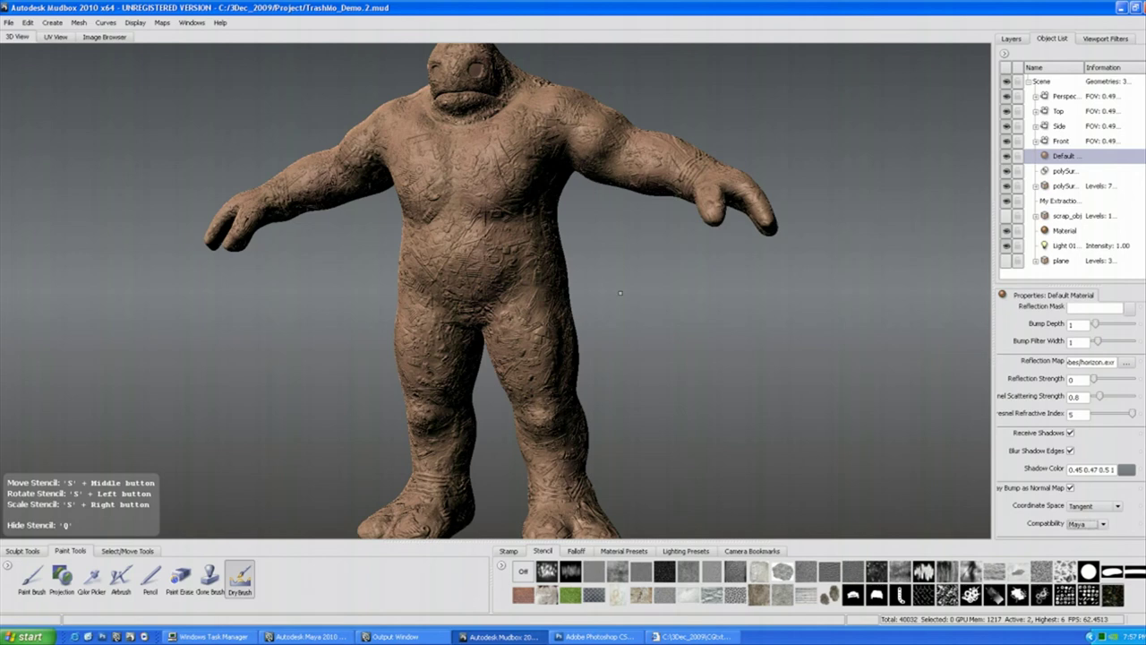
pyautogui.keyDown('alt'); pyautogui.moveTo(620, 292); pyautogui.dragTo(704, 373); pyautogui.keyUp('alt')
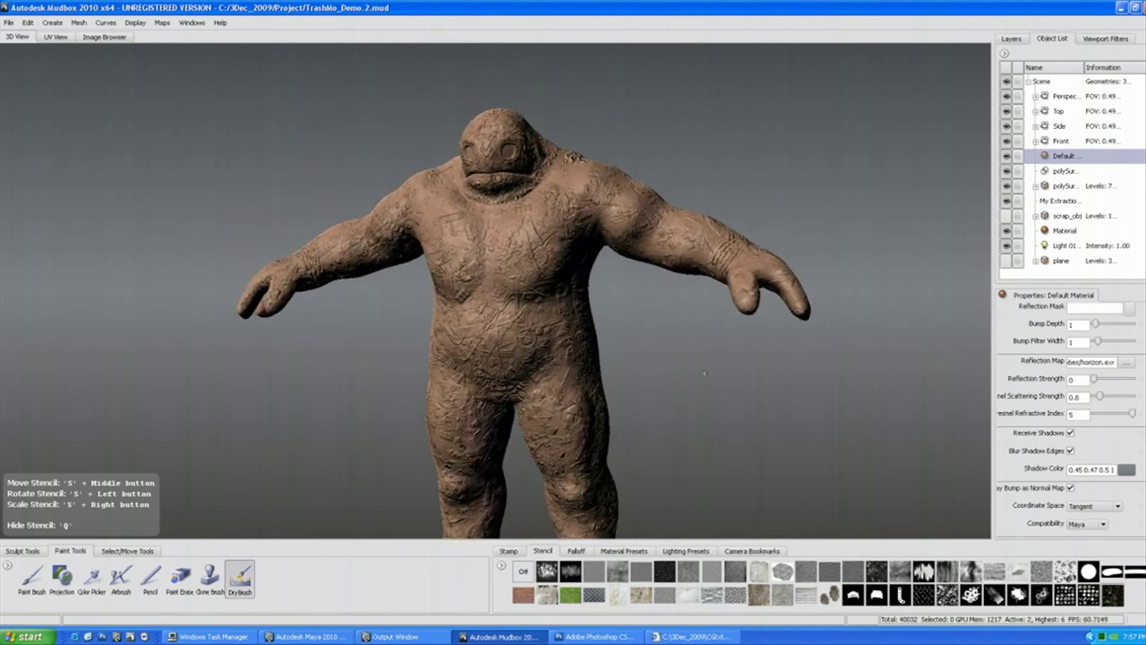
# Show the diff_all_AO paint layer in the Diffuse channel.
pyautogui.click(1021, 40)
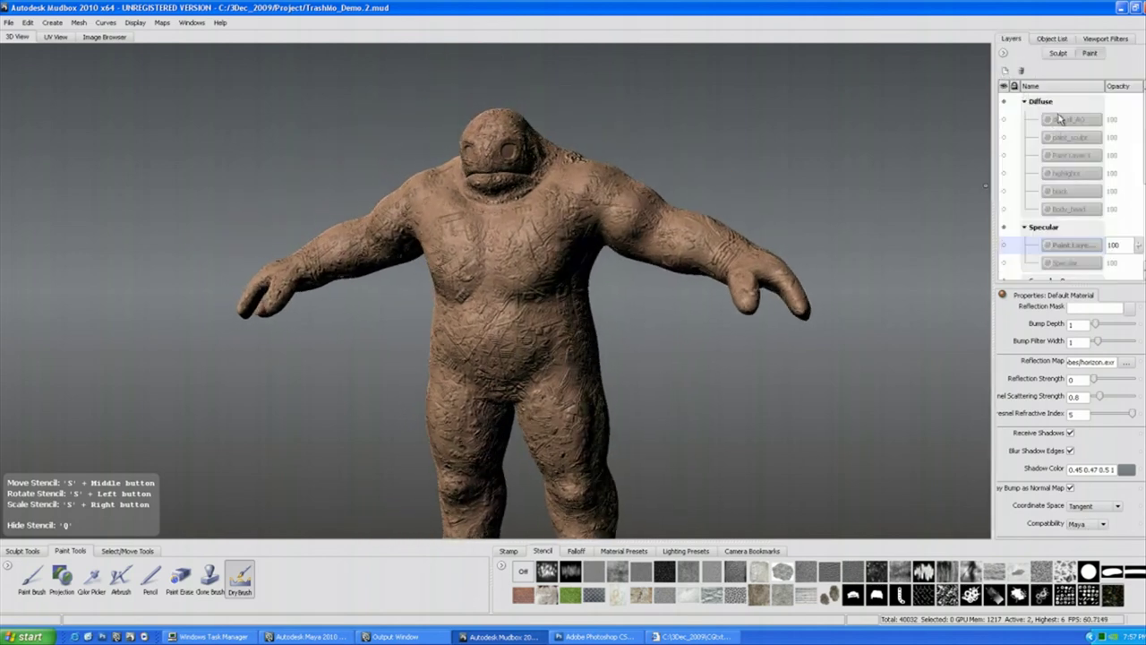
pyautogui.click(1060, 120)
pyautogui.click(1003, 119)
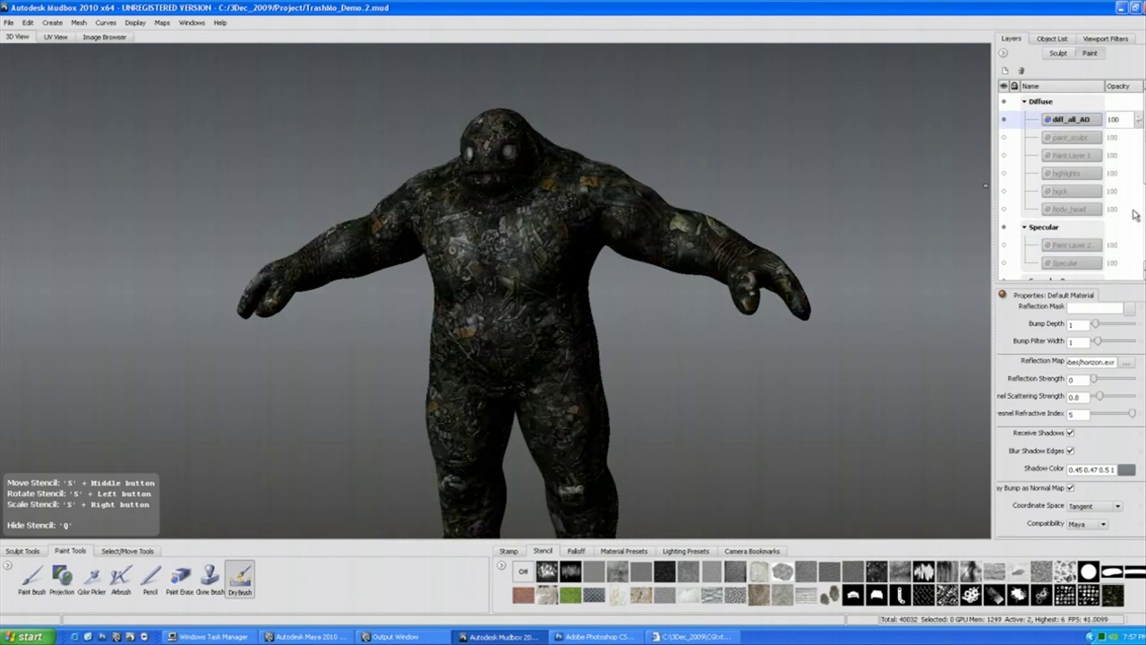
# Show the Specular, Specular 2 and Reflection Mask layers, hide Specular copy, and keep Paint Layer 2 hidden.
pyautogui.scroll(-2, 1057, 188)
pyautogui.click(1015, 175)
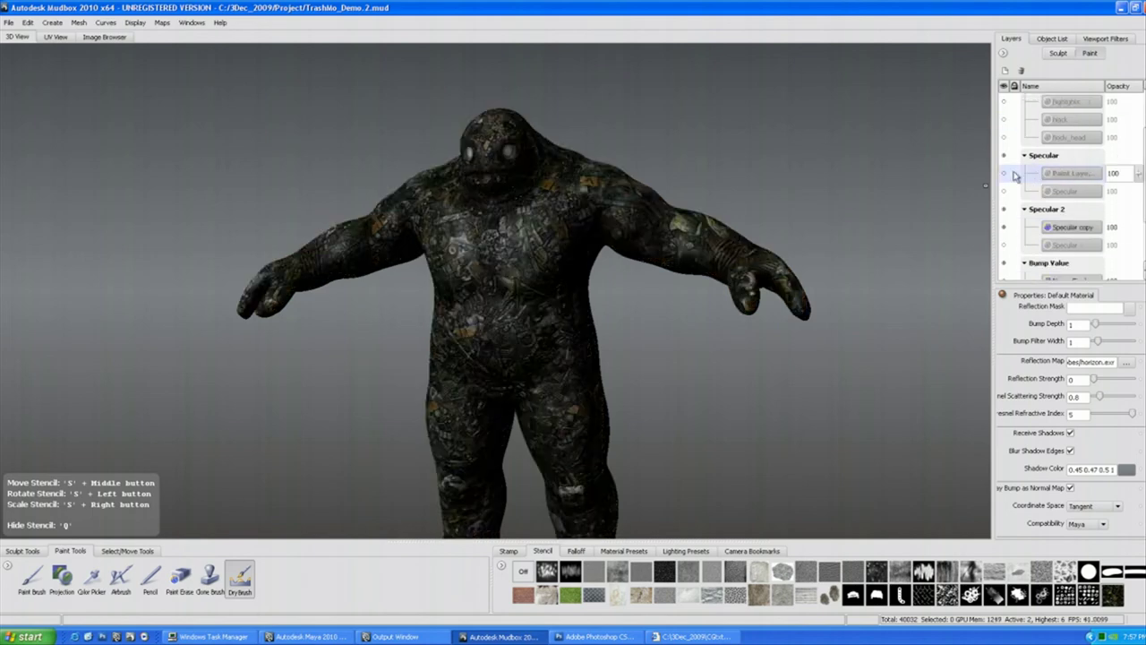
pyautogui.click(1003, 173)
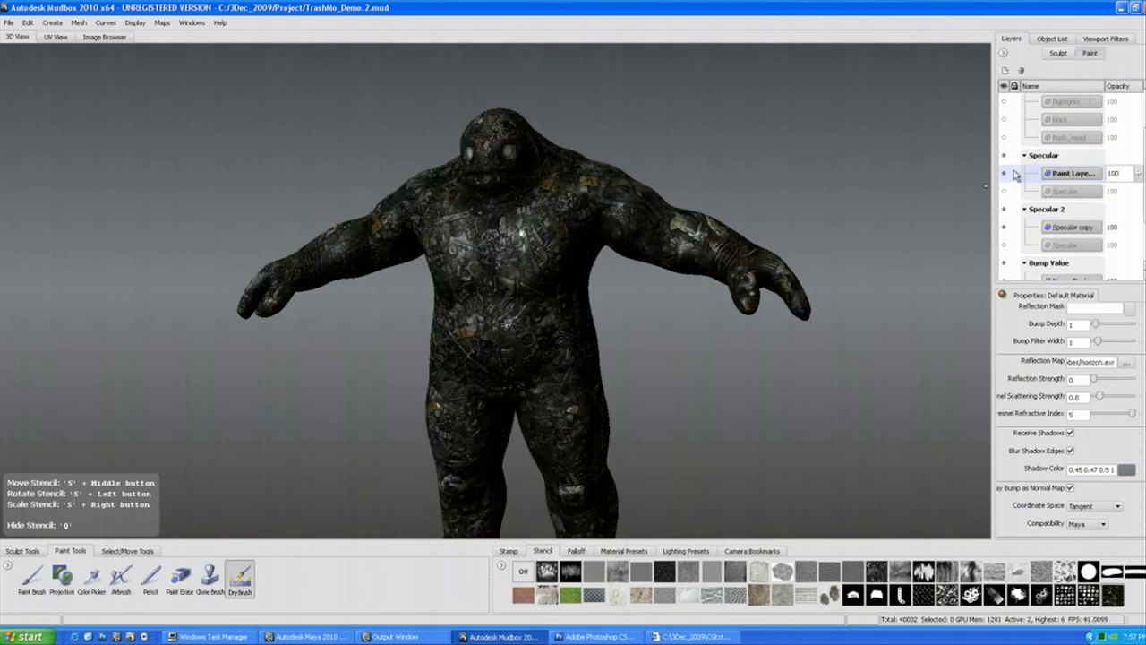
pyautogui.click(1003, 173)
pyautogui.click(1003, 190)
pyautogui.click(1003, 244)
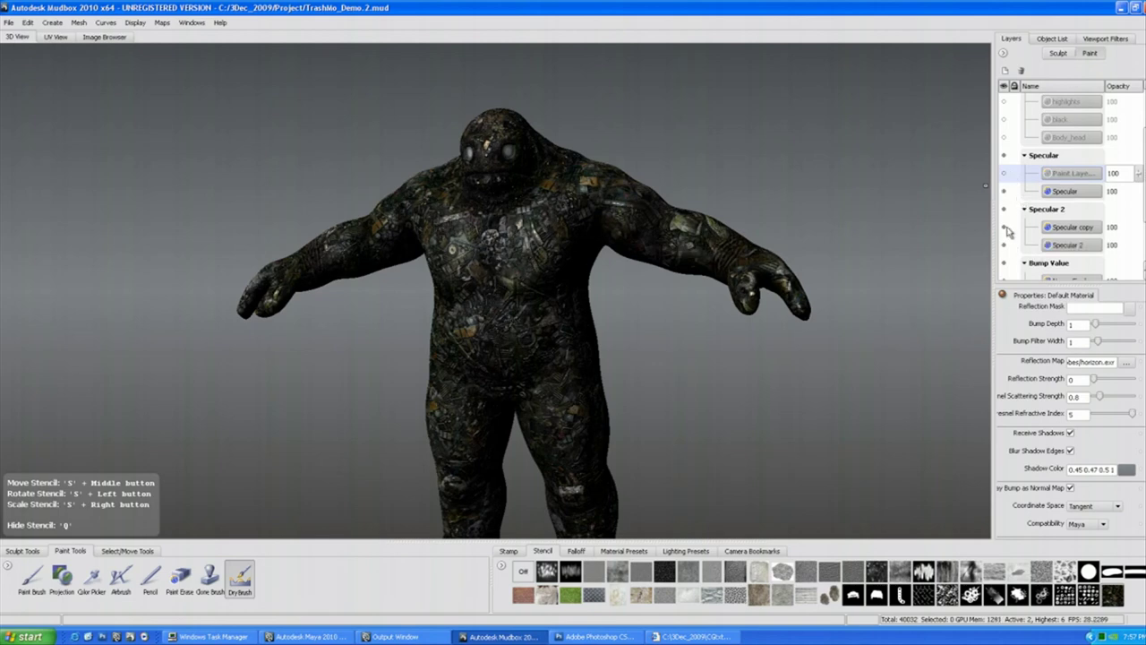
pyautogui.click(1004, 227)
pyautogui.scroll(-2, 1029, 233)
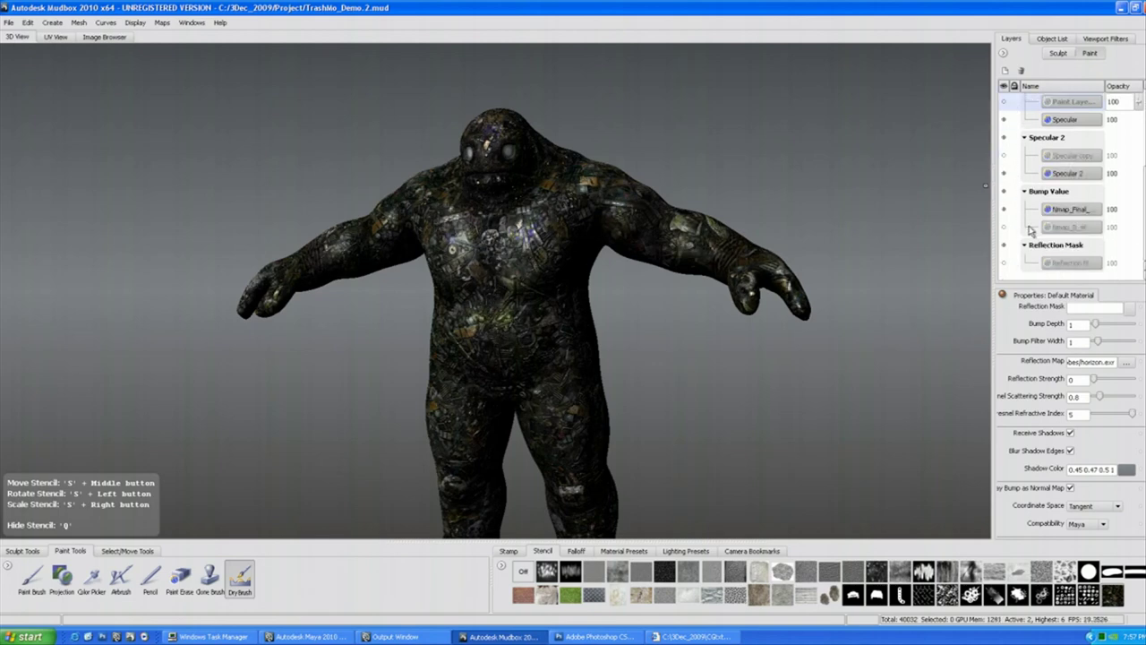
pyautogui.click(1004, 263)
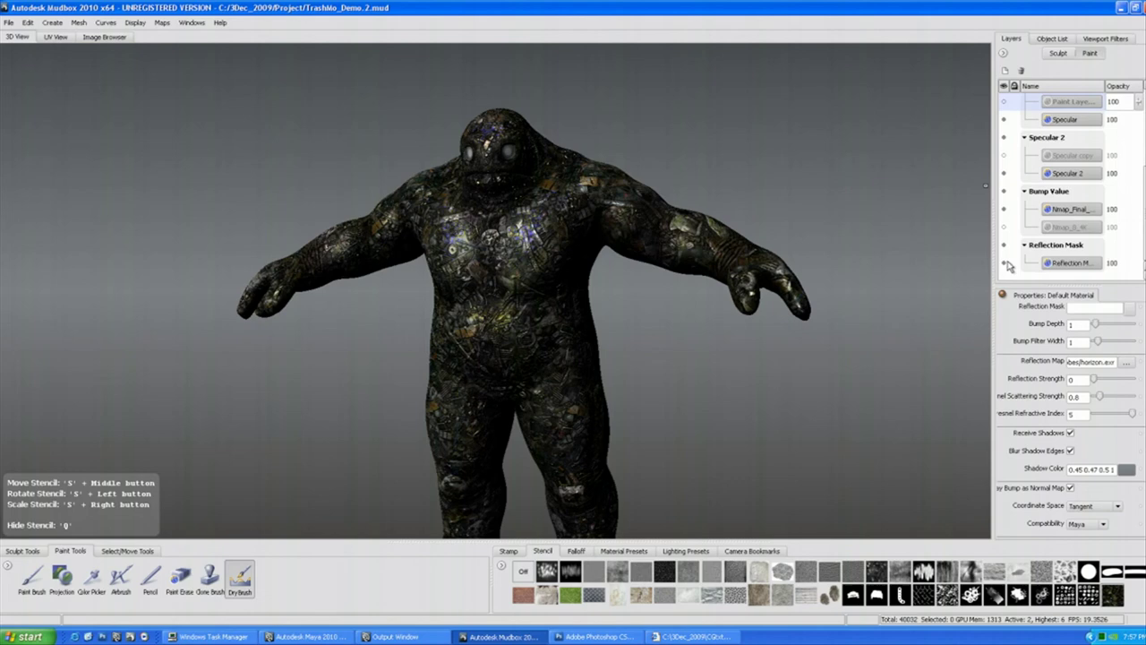
# Apply the last custom creature material preset to give the Default Material a strong reflective look.
pyautogui.click(1066, 39)
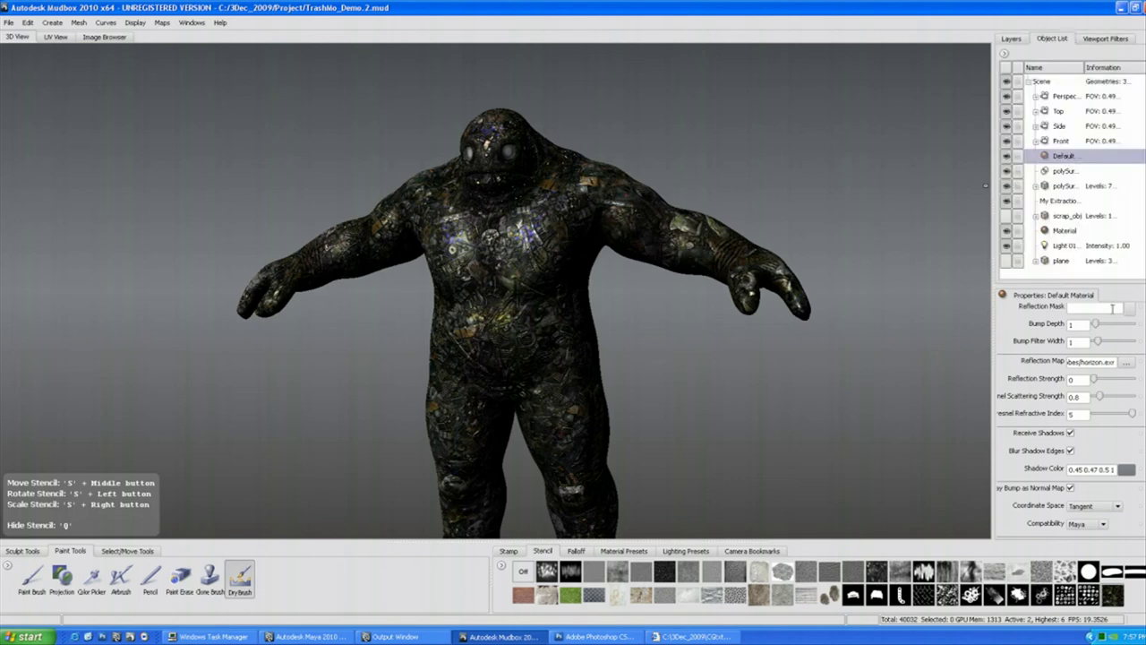
pyautogui.click(624, 550)
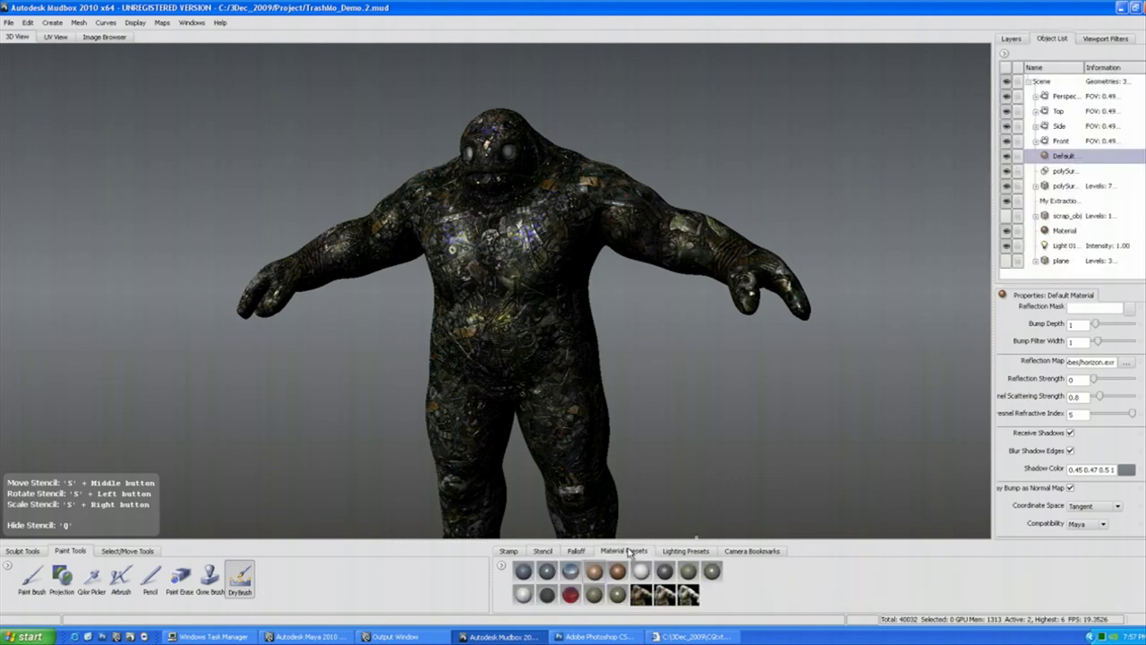
pyautogui.click(691, 598)
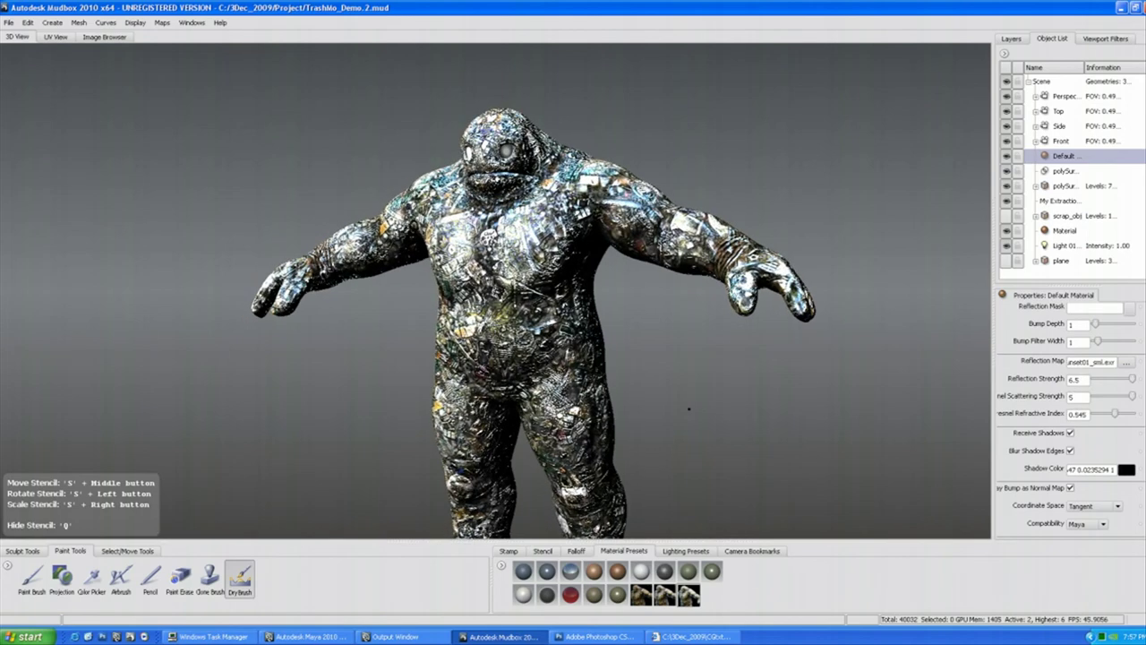
# Apply the last custom creature lighting preset and accept the removal of all existing lights.
pyautogui.click(686, 551)
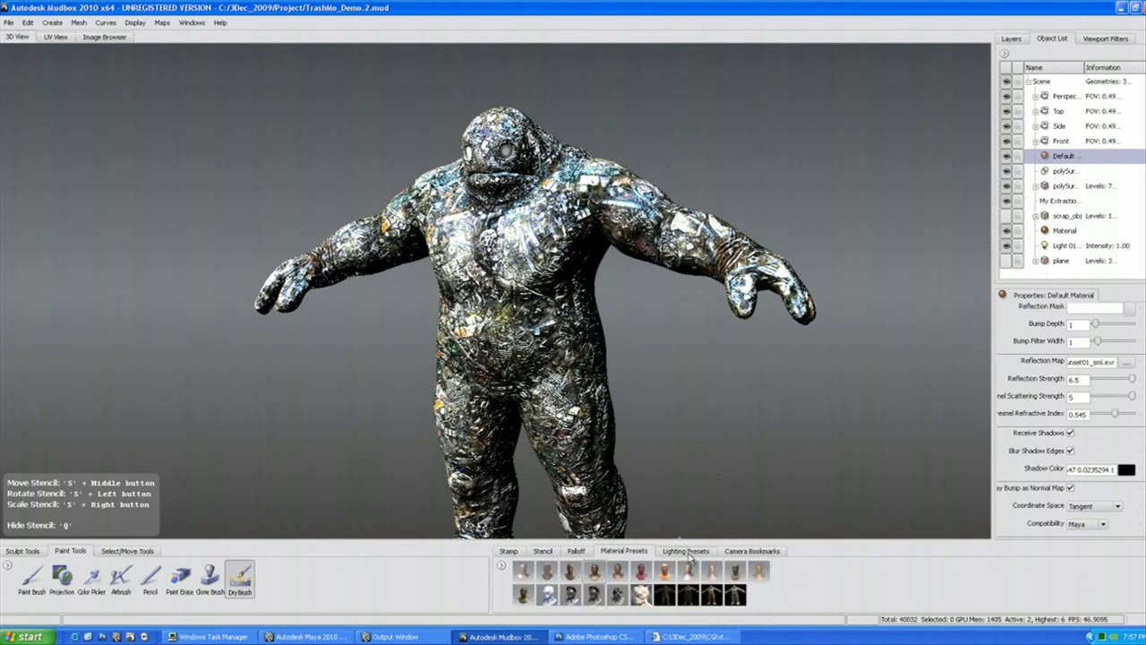
pyautogui.click(735, 594)
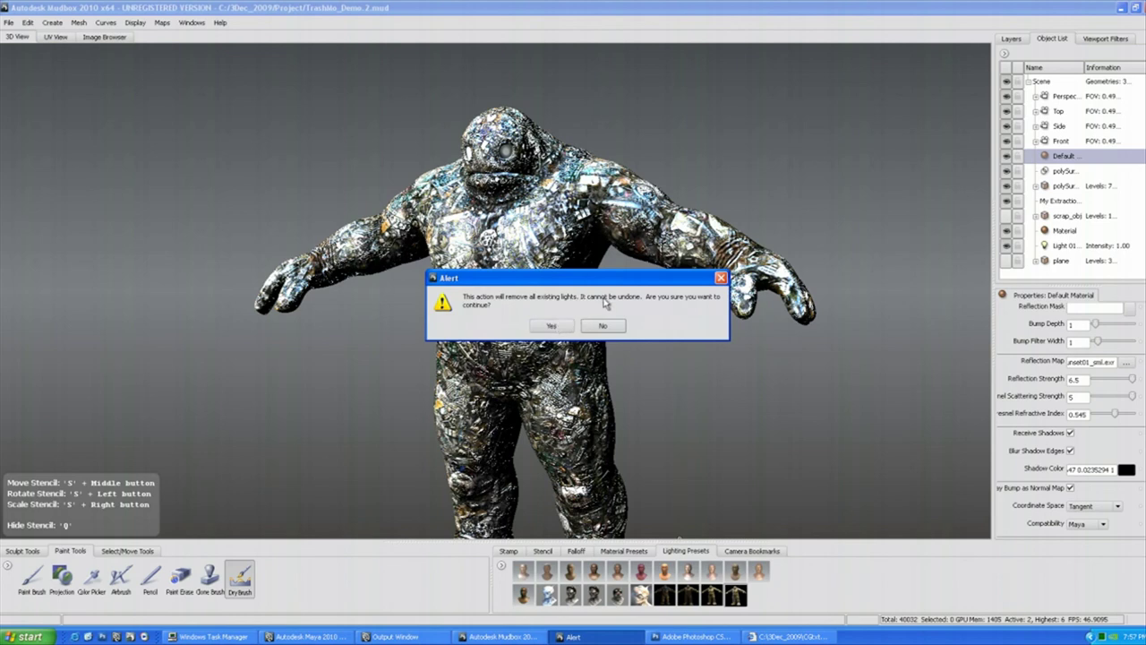
pyautogui.click(552, 325)
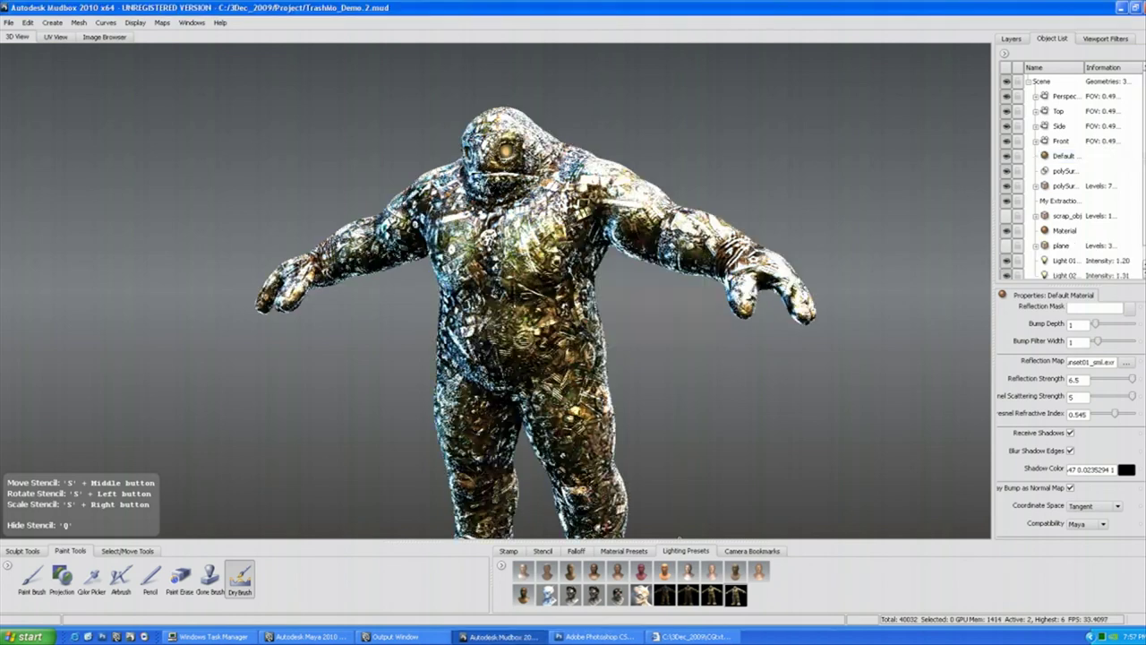
# Turn on the Tonemapper and nVidia SSAO viewport filters and frame the creature's upper body.
pyautogui.click(1104, 39)
pyautogui.click(1040, 107)
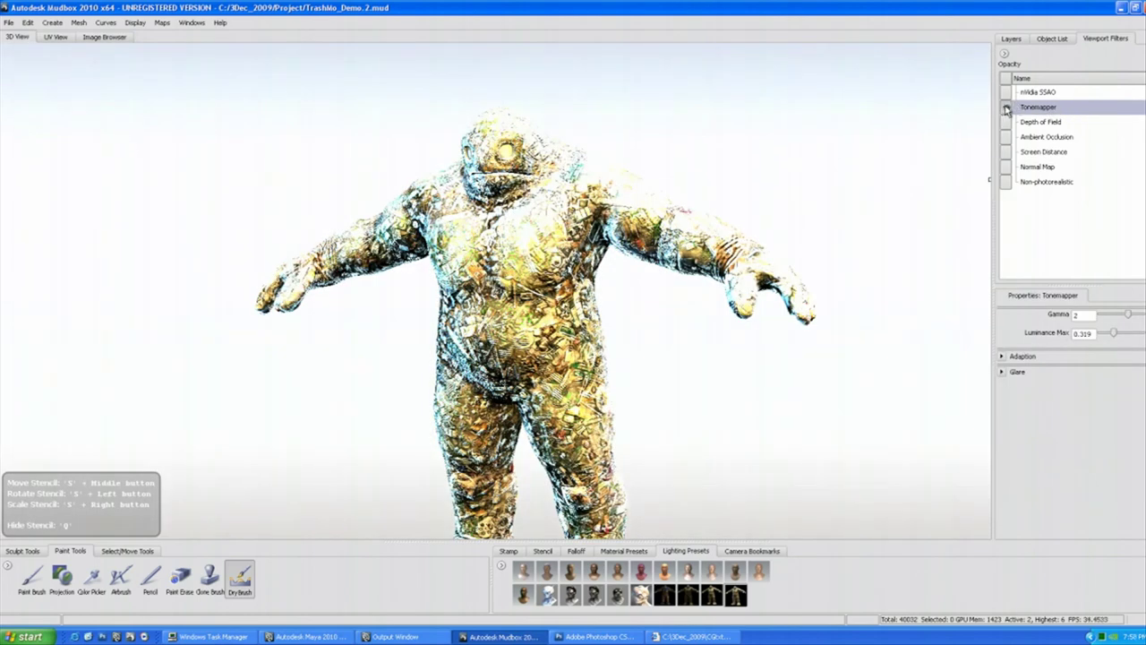
pyautogui.click(1007, 93)
pyautogui.click(1038, 93)
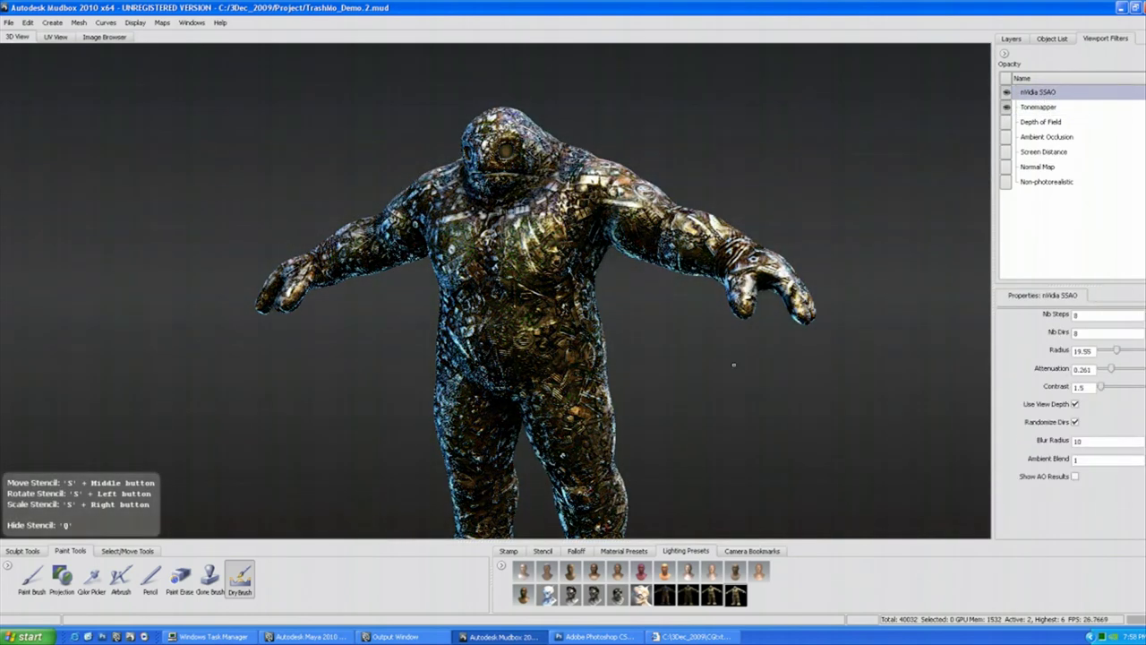
pyautogui.keyDown('alt'); pyautogui.moveTo(733, 364); pyautogui.dragTo(769, 381, button='right'); pyautogui.keyUp('alt')
pyautogui.keyDown('alt'); pyautogui.moveTo(770, 380); pyautogui.dragTo(706, 421, button='middle'); pyautogui.keyUp('alt')
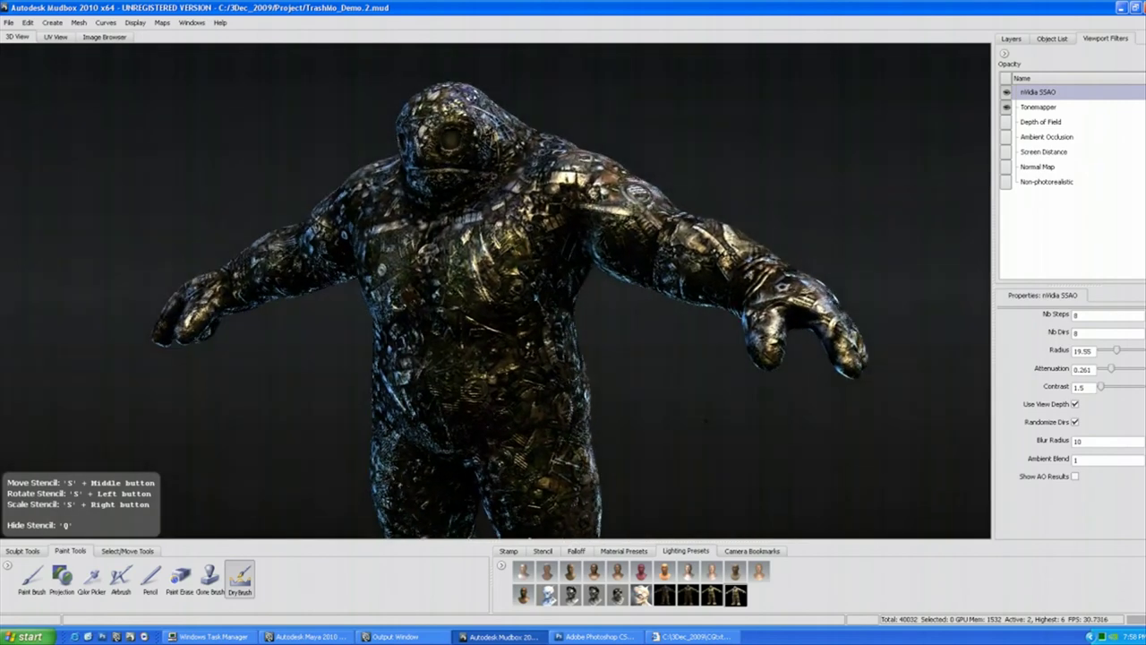
pyautogui.keyDown('alt'); pyautogui.moveTo(706, 421); pyautogui.dragTo(714, 422); pyautogui.keyUp('alt')
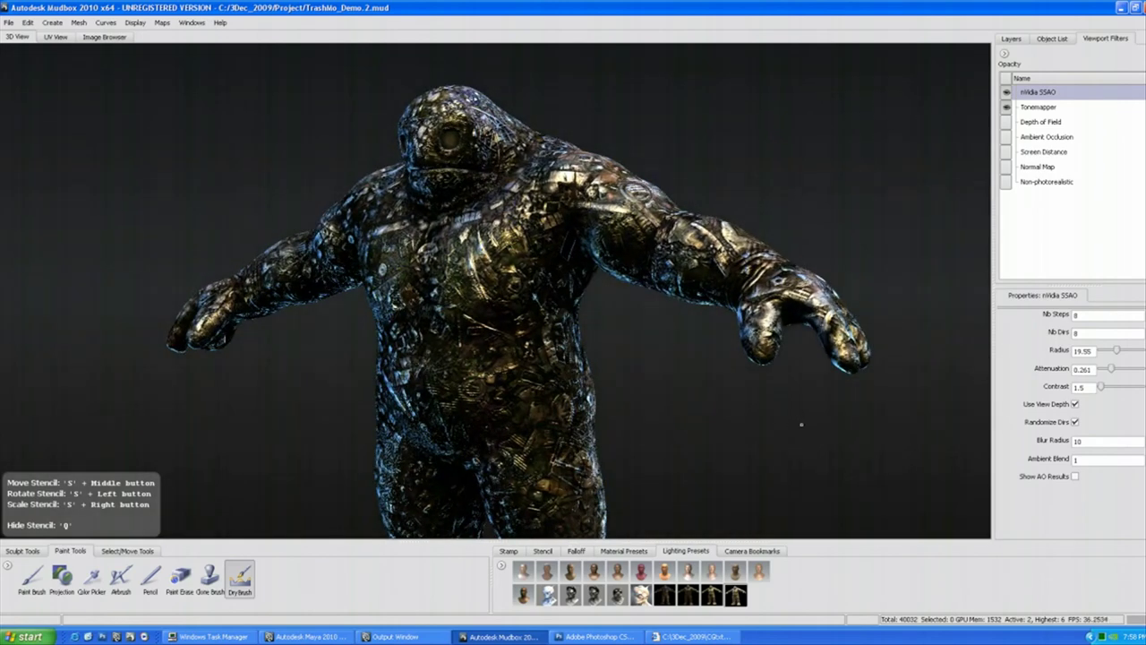
# Switch to Photoshop and look through the Trash_Concept.psd, Mudbox_comp.psd and Layer_comp.psd documents.
pyautogui.hotkey('alt', 'Tab')
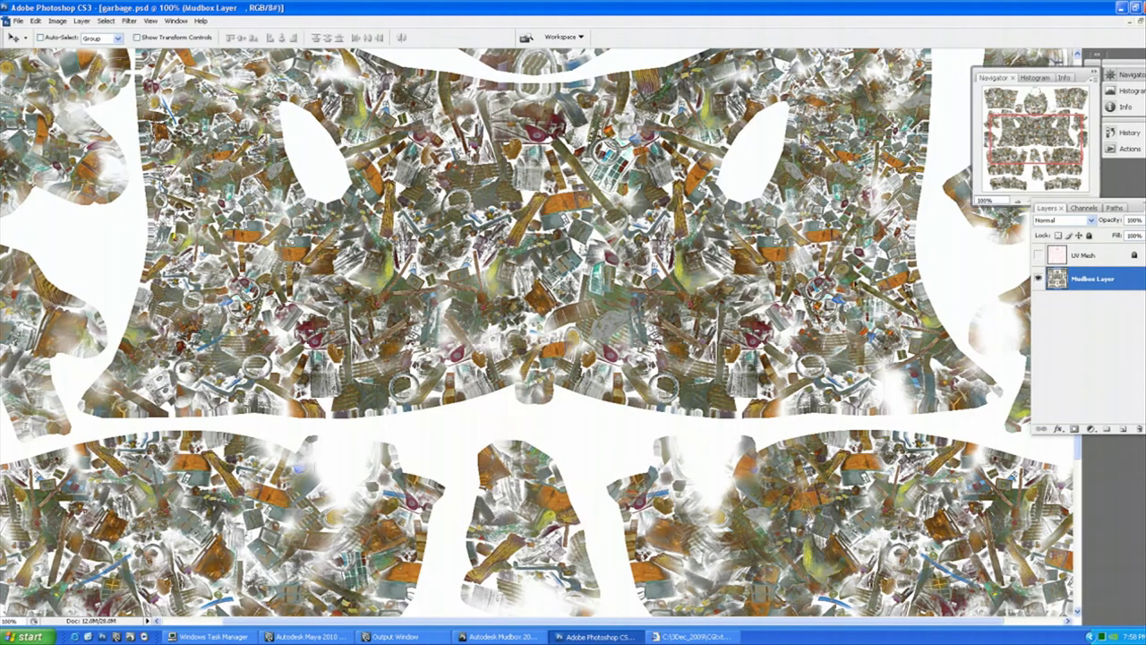
pyautogui.hotkey('ctrl', 'Tab')
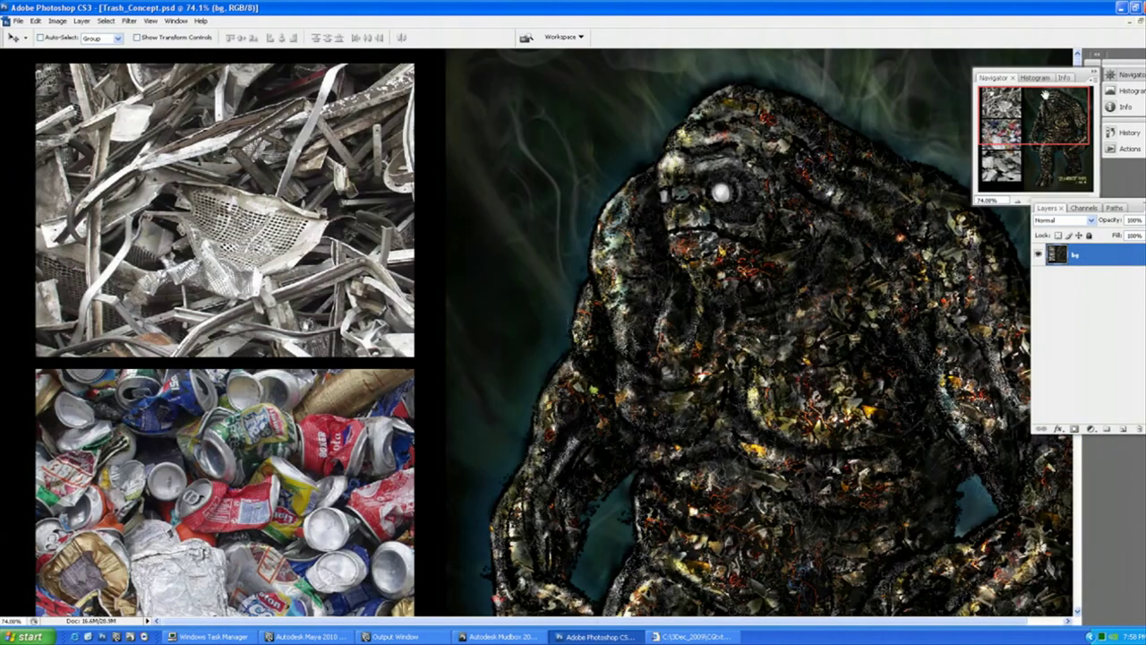
pyautogui.hotkey('ctrl', 'Tab')
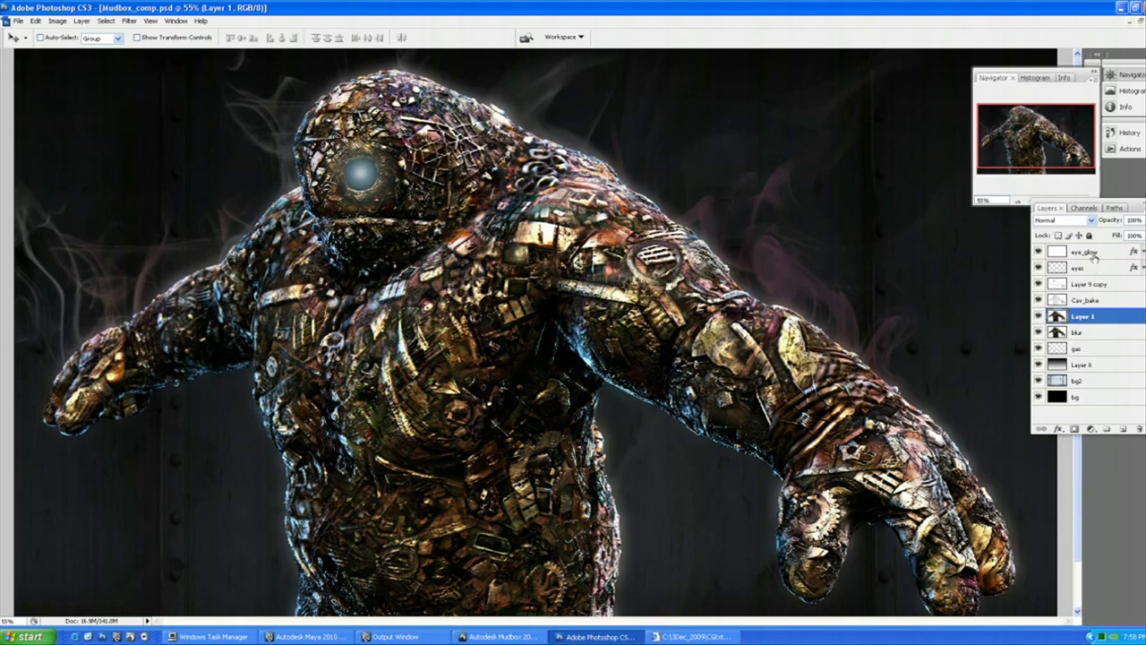
pyautogui.hotkey('ctrl', 'Tab')
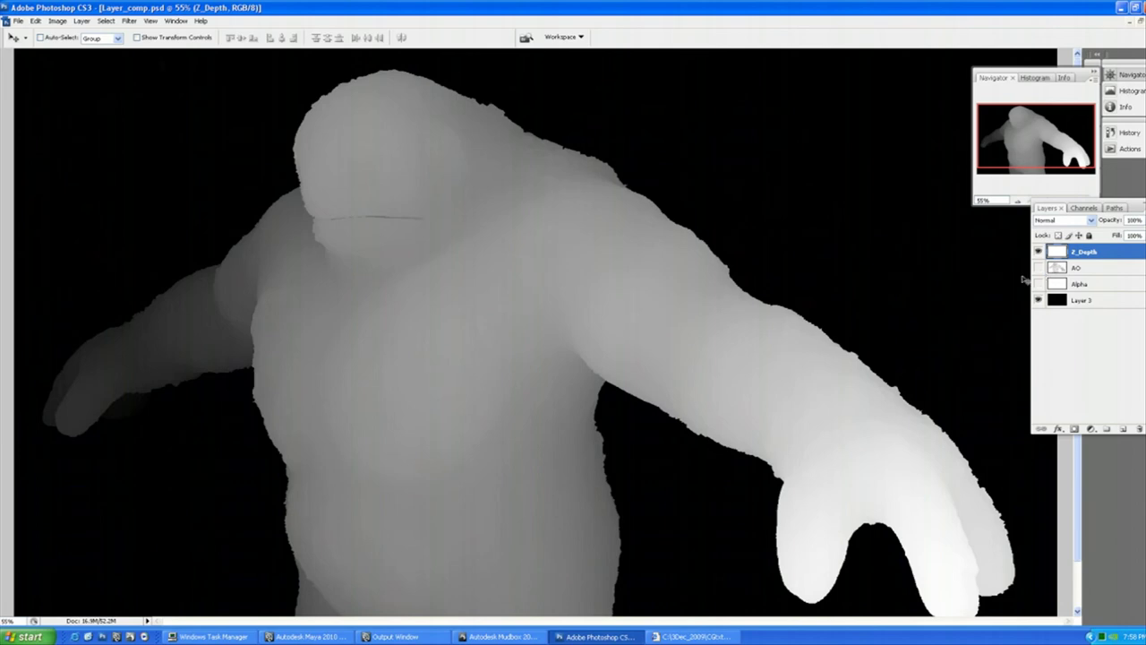
# Cycle the visible pass from Z_Depth through AO to Alpha in Layer_comp.psd, hiding each previous layer.
pyautogui.click(1037, 251)
pyautogui.click(1037, 268)
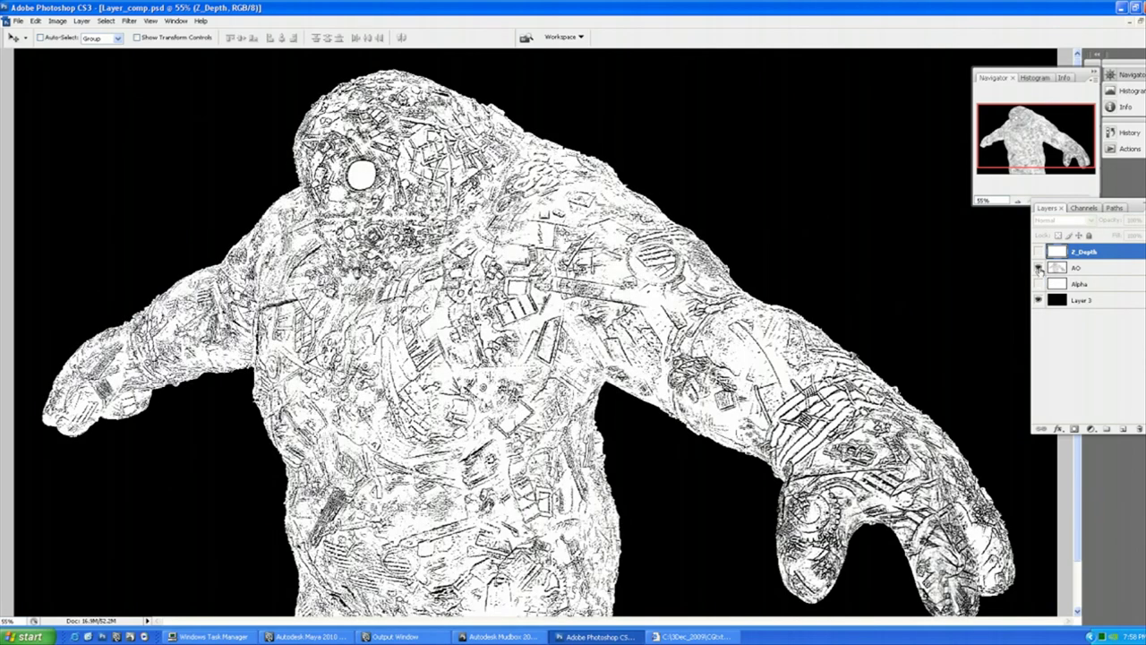
pyautogui.click(1038, 267)
pyautogui.click(1038, 284)
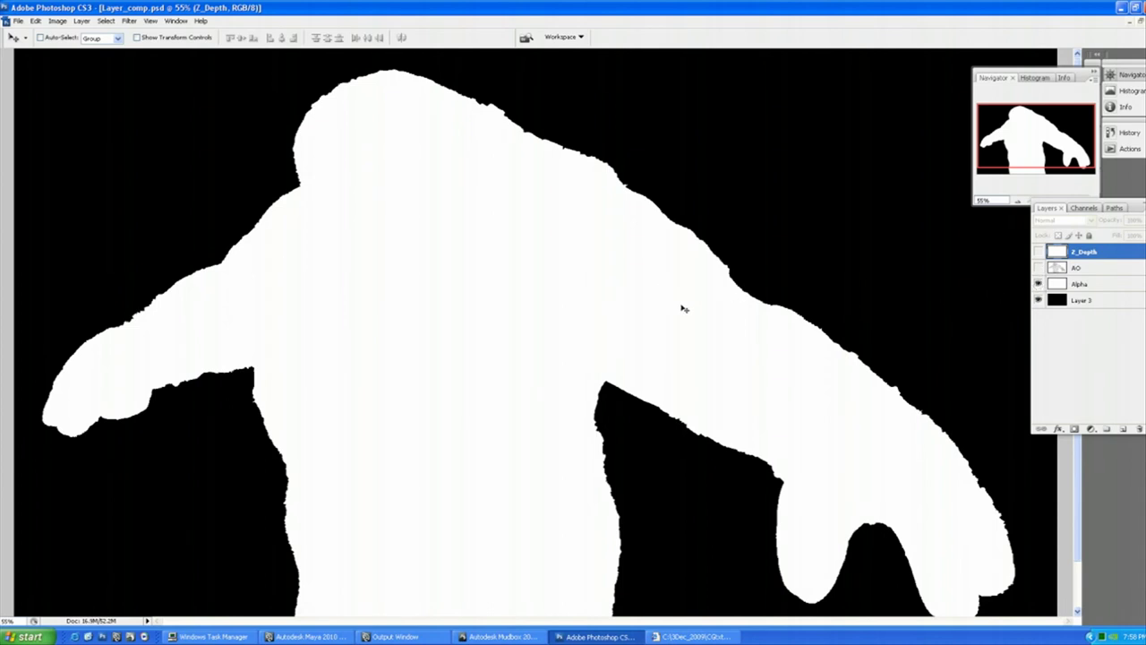
# Switch to Maya, look over the textured creature in the TrashMo_fbx.mb scene and open the Hypershade.
pyautogui.hotkey('alt', 'Tab')
pyautogui.hotkey('alt', 'Tab')
pyautogui.hotkey('alt', 'Tab')
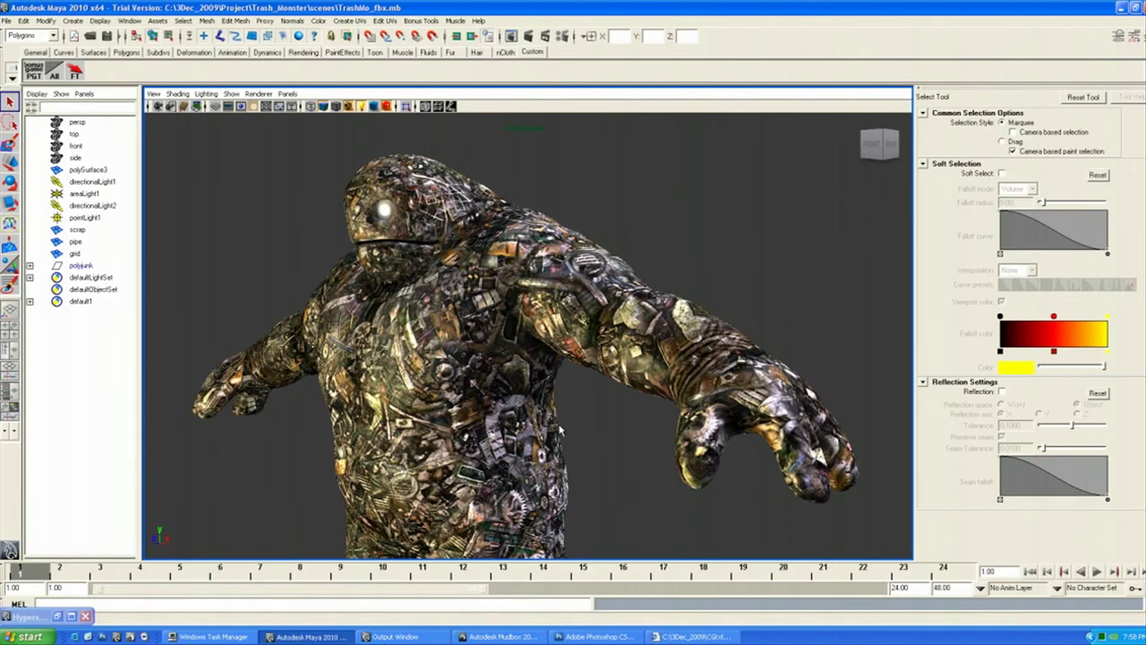
pyautogui.moveTo(594, 423)
pyautogui.keyDown('alt'); pyautogui.mouseDown()
pyautogui.moveTo(636, 417)
pyautogui.moveTo(591, 417)
pyautogui.moveTo(598, 428)
pyautogui.mouseUp(); pyautogui.keyUp('alt')
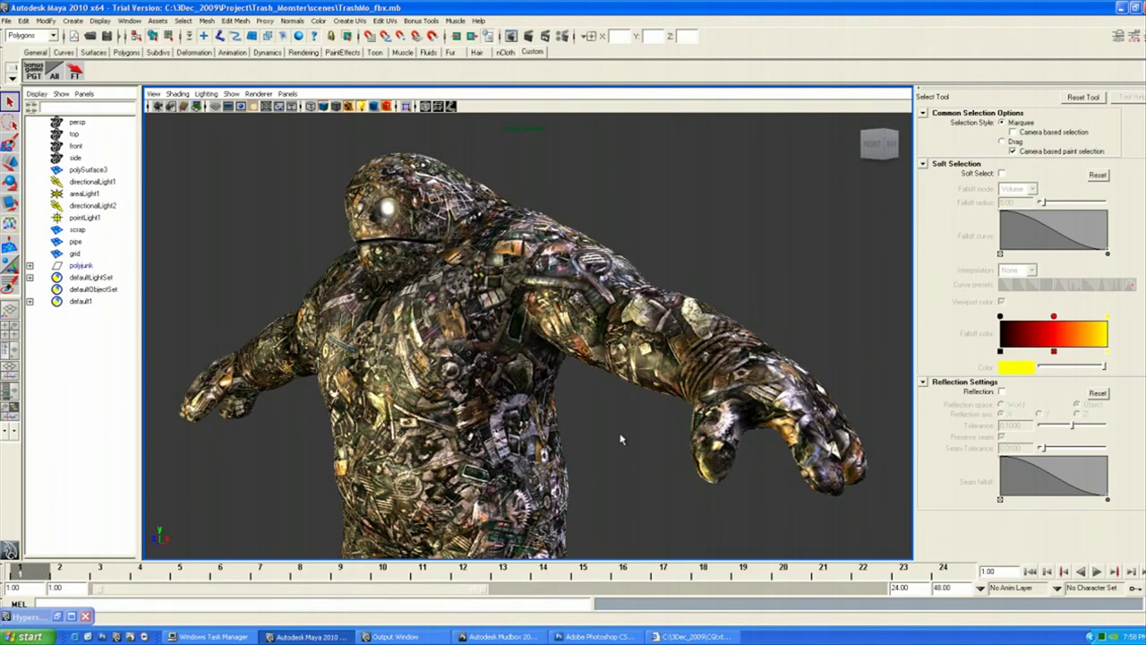
pyautogui.click(57, 616)
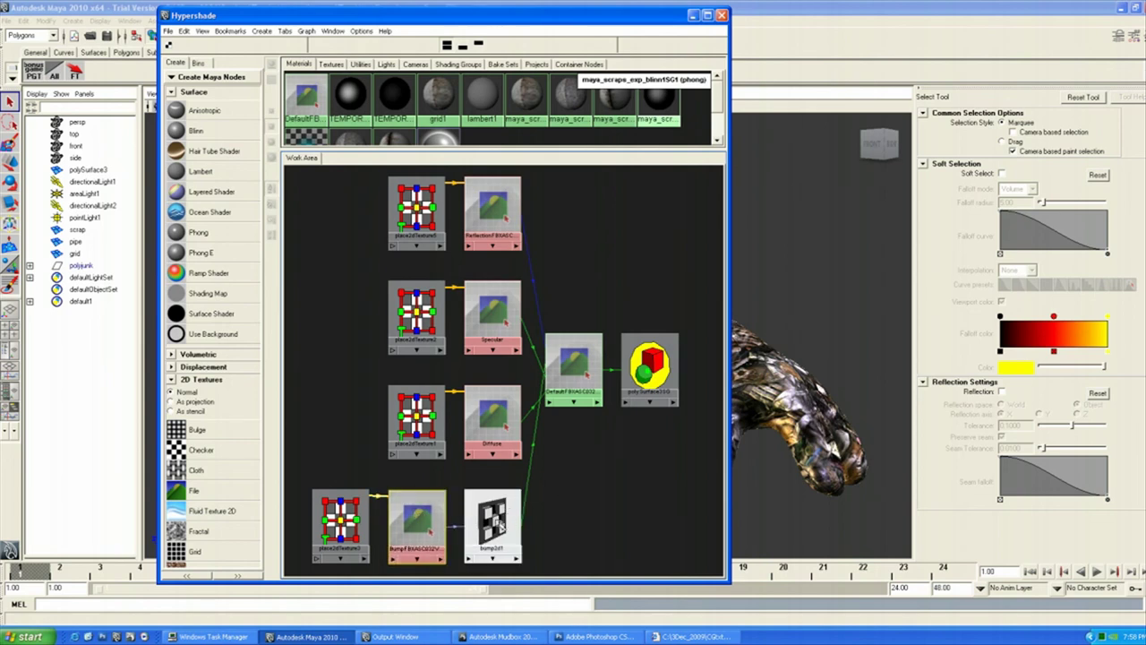
# Inspect the bump2d1 node and the creature's phong material in the shading network and Channel Box, and minimize the Hypershade.
pyautogui.click(497, 521)
pyautogui.moveTo(437, 523); pyautogui.dragTo(440, 520)
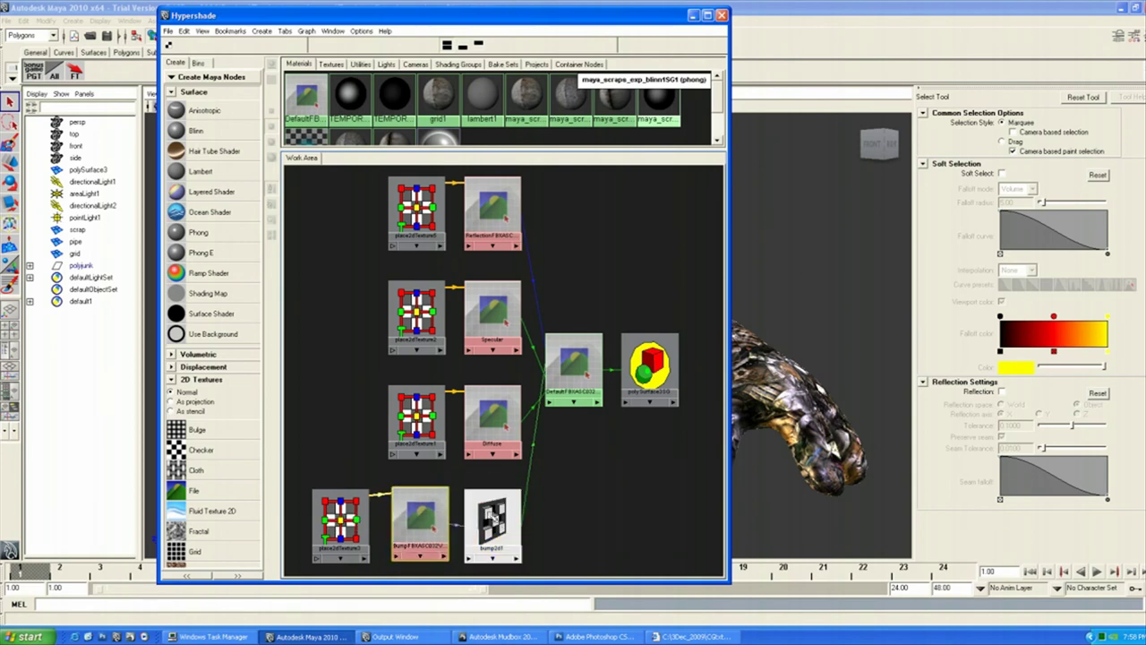
pyautogui.click(493, 518)
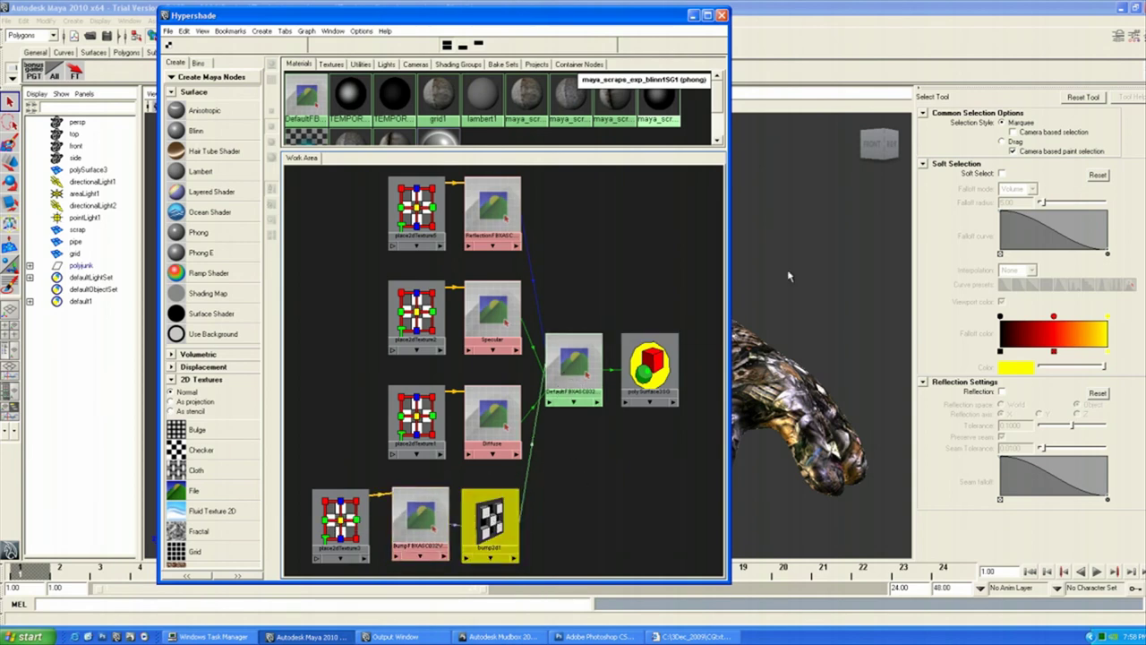
pyautogui.click(1134, 38)
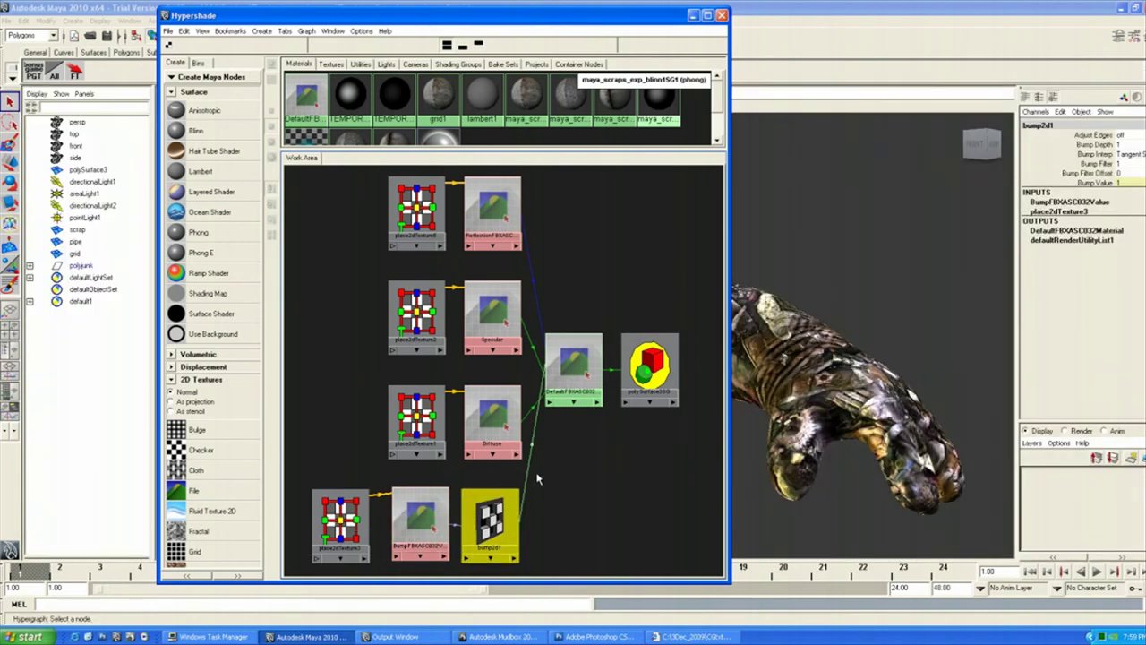
pyautogui.click(573, 383)
pyautogui.click(490, 518)
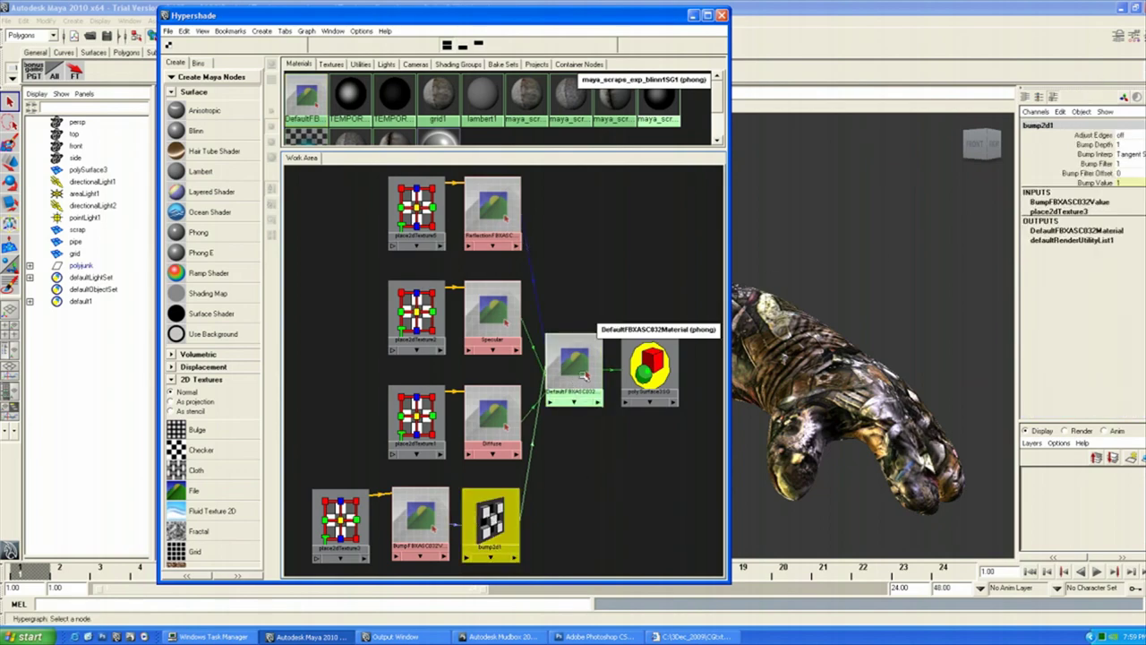
pyautogui.click(583, 376)
pyautogui.click(694, 16)
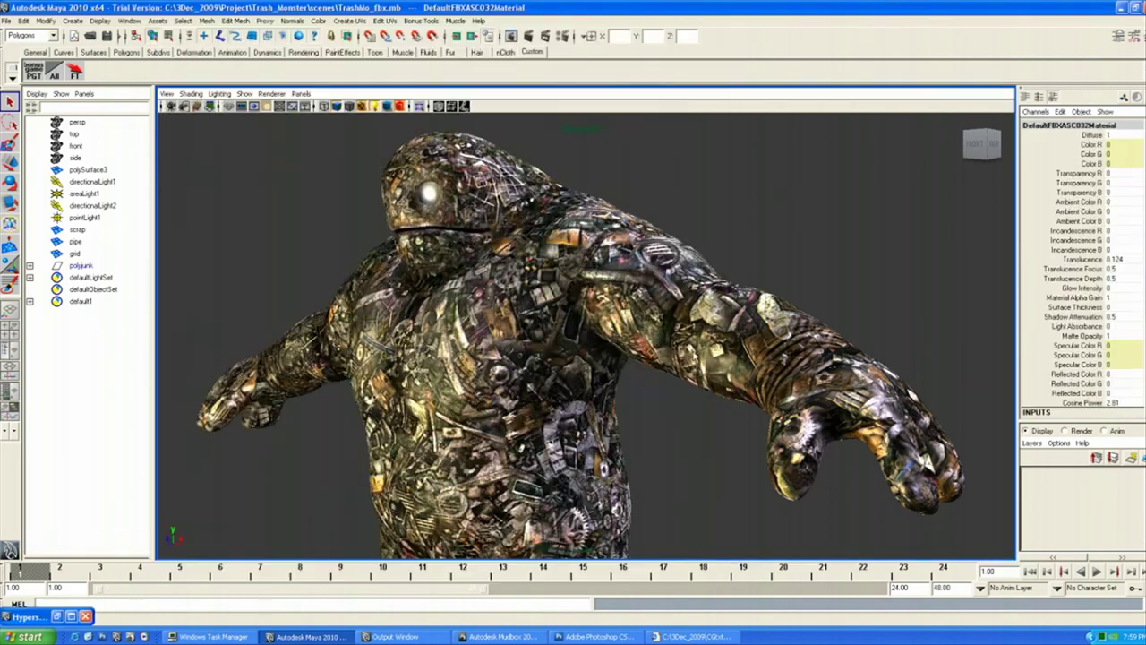
# Select the creature mesh and start the Paint Geometry Tool with scrap as the geometry.
pyautogui.keyDown('alt'); pyautogui.moveTo(555, 358); pyautogui.dragTo(581, 359); pyautogui.keyUp('alt')
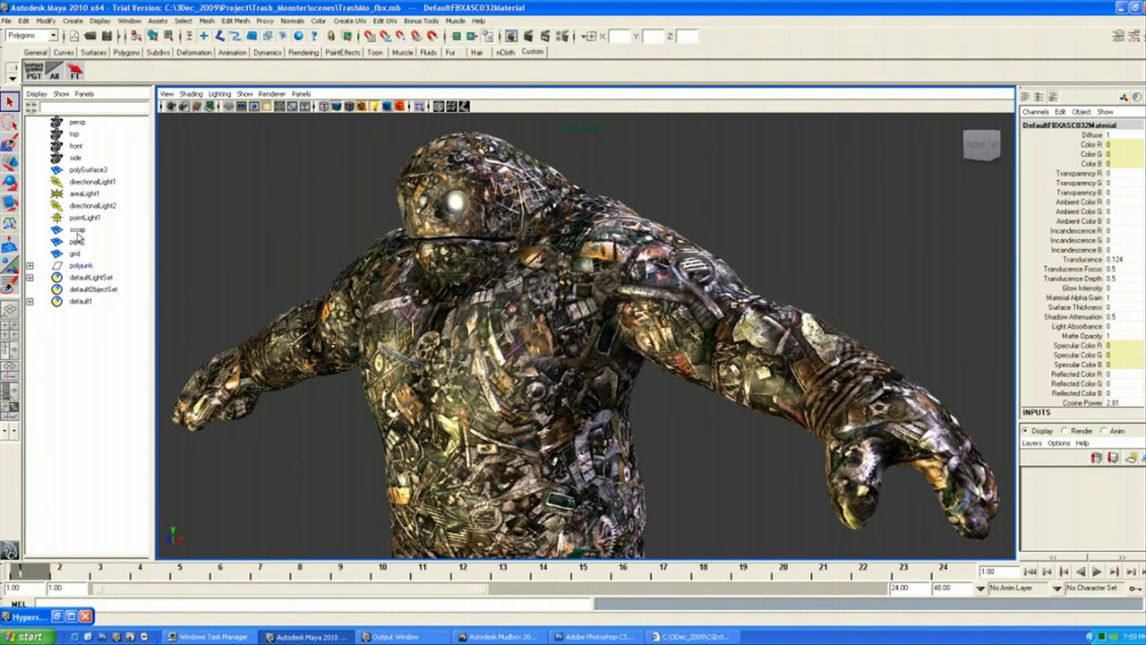
pyautogui.click(434, 21)
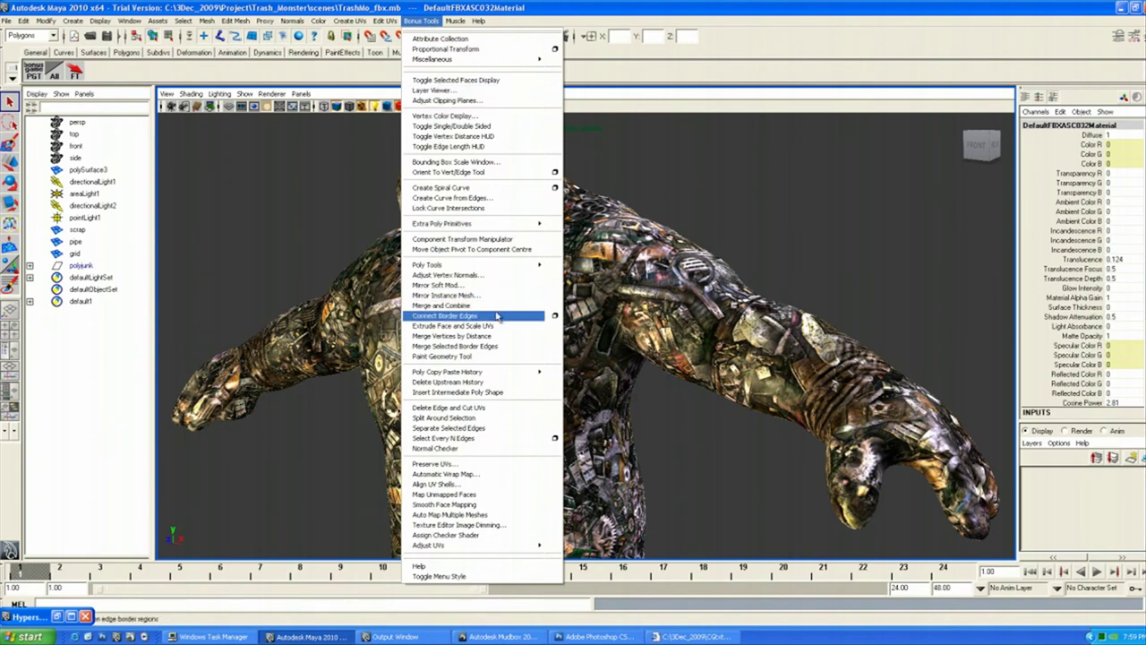
pyautogui.click(465, 356)
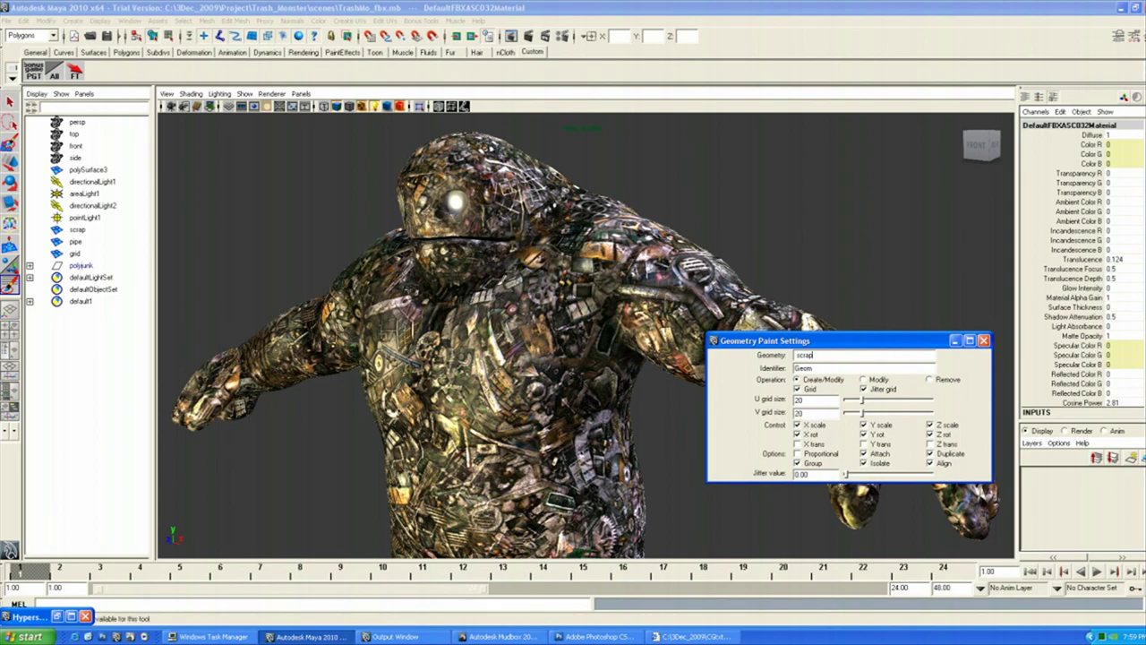
pyautogui.click(9, 106)
pyautogui.click(528, 302)
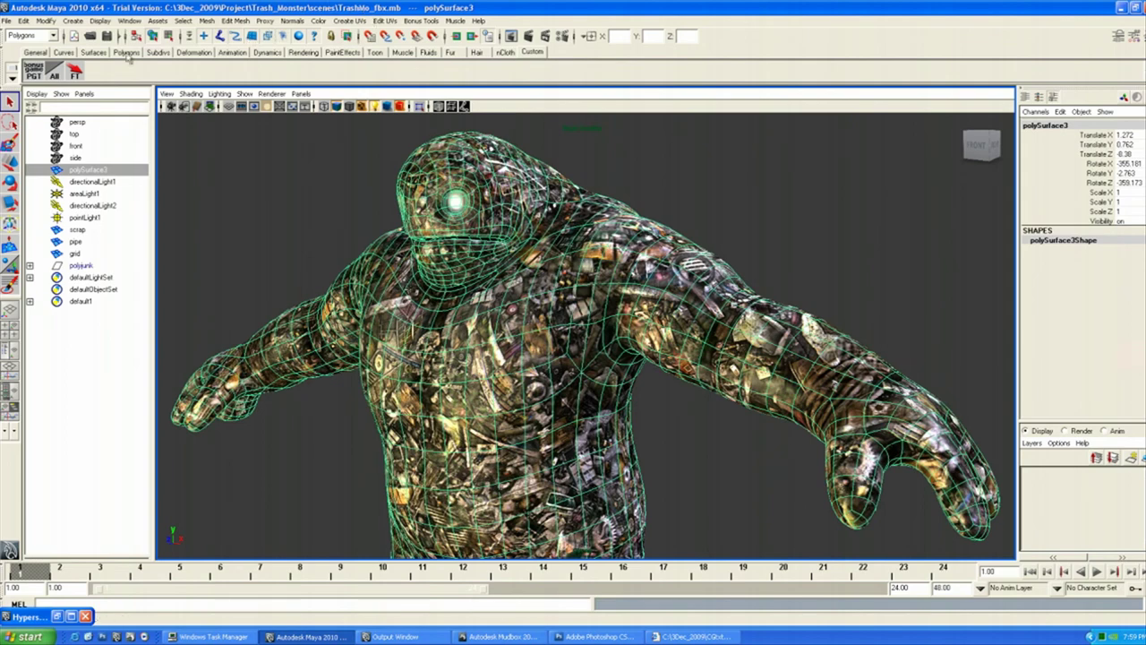
pyautogui.click(35, 72)
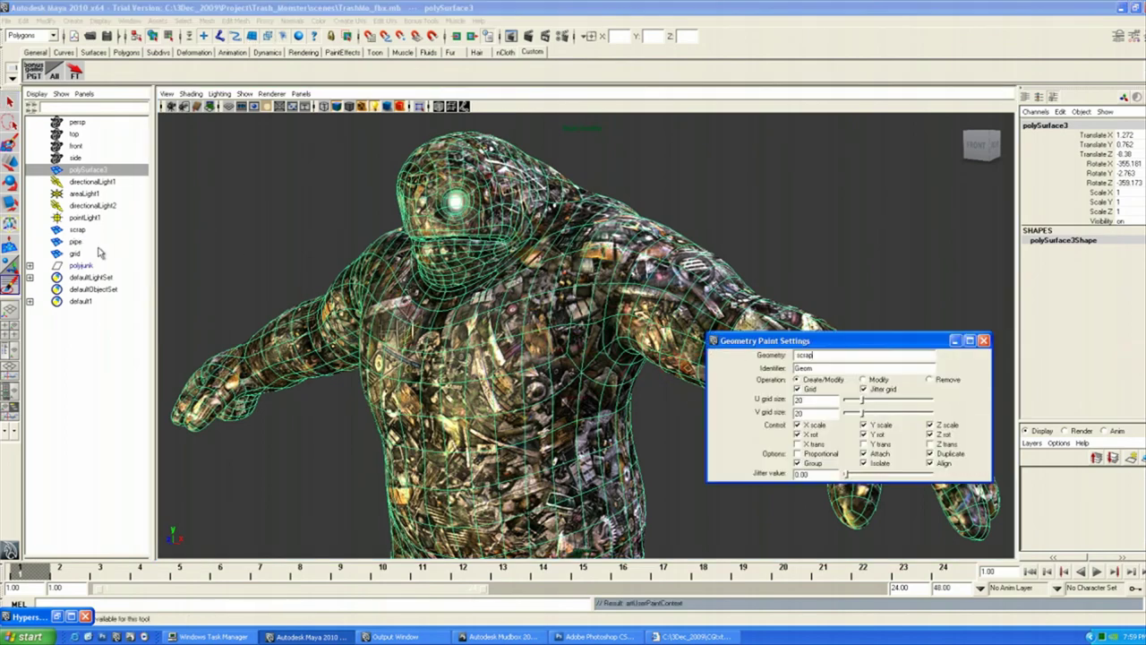
# Paint scrap pieces onto the creature's chest, arms and upper back, and close the Geometry Paint Settings.
pyautogui.moveTo(601, 308)
pyautogui.mouseDown()
pyautogui.moveTo(609, 242)
pyautogui.moveTo(724, 294)
pyautogui.moveTo(483, 402)
pyautogui.mouseUp()
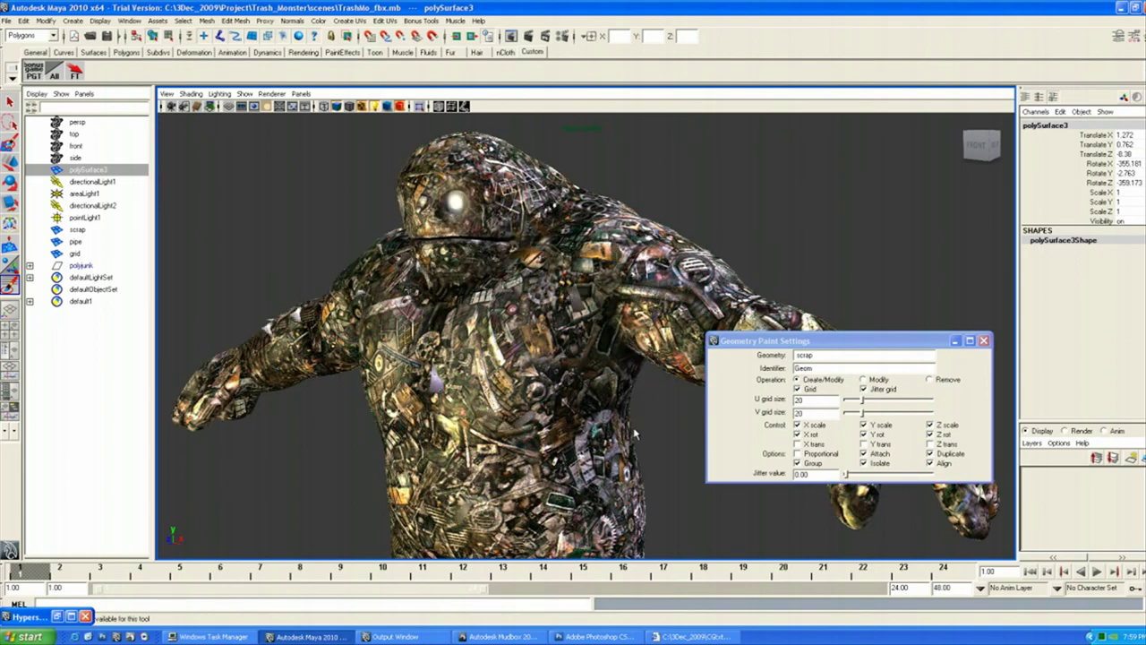
pyautogui.click(552, 167)
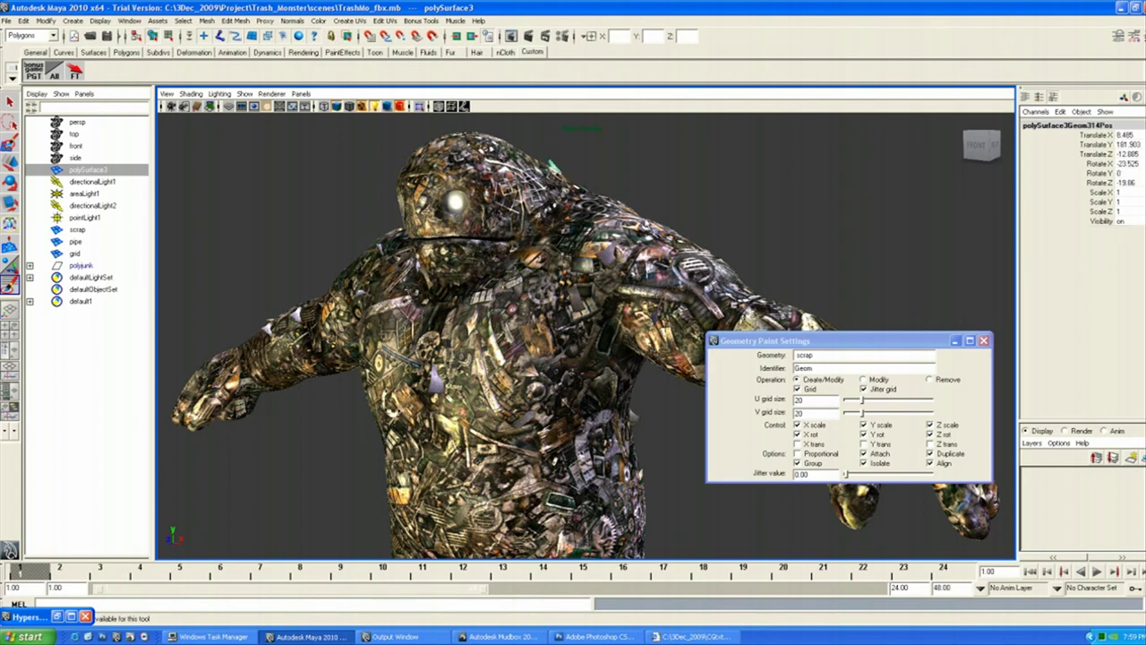
pyautogui.keyDown('alt'); pyautogui.moveTo(559, 372); pyautogui.dragTo(627, 357); pyautogui.keyUp('alt')
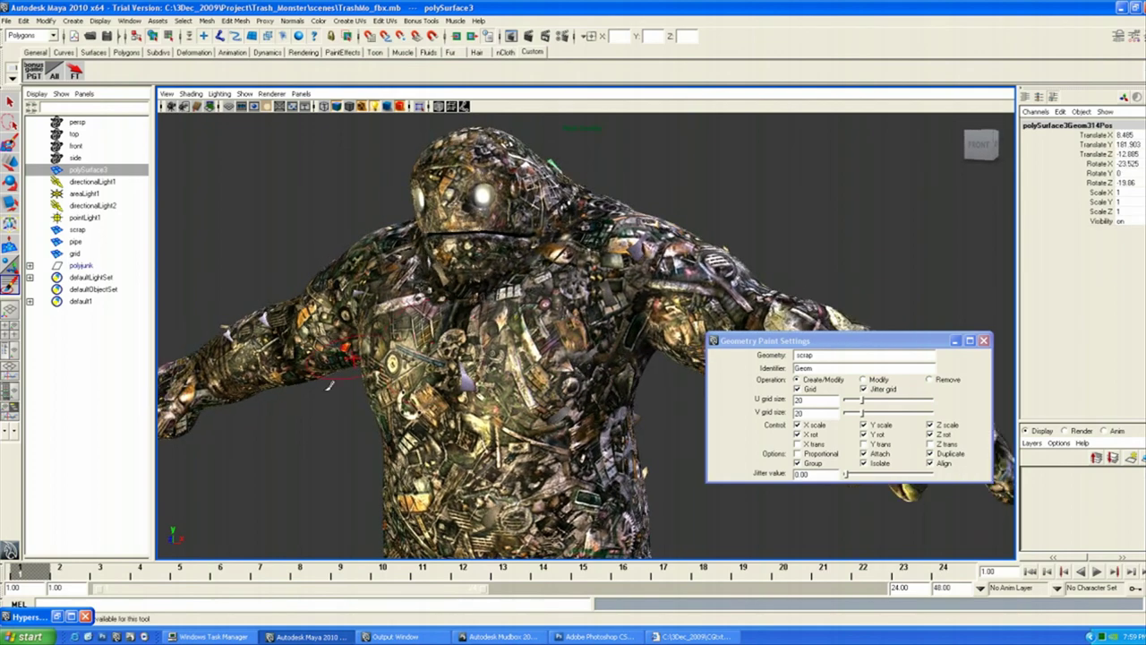
pyautogui.click(983, 340)
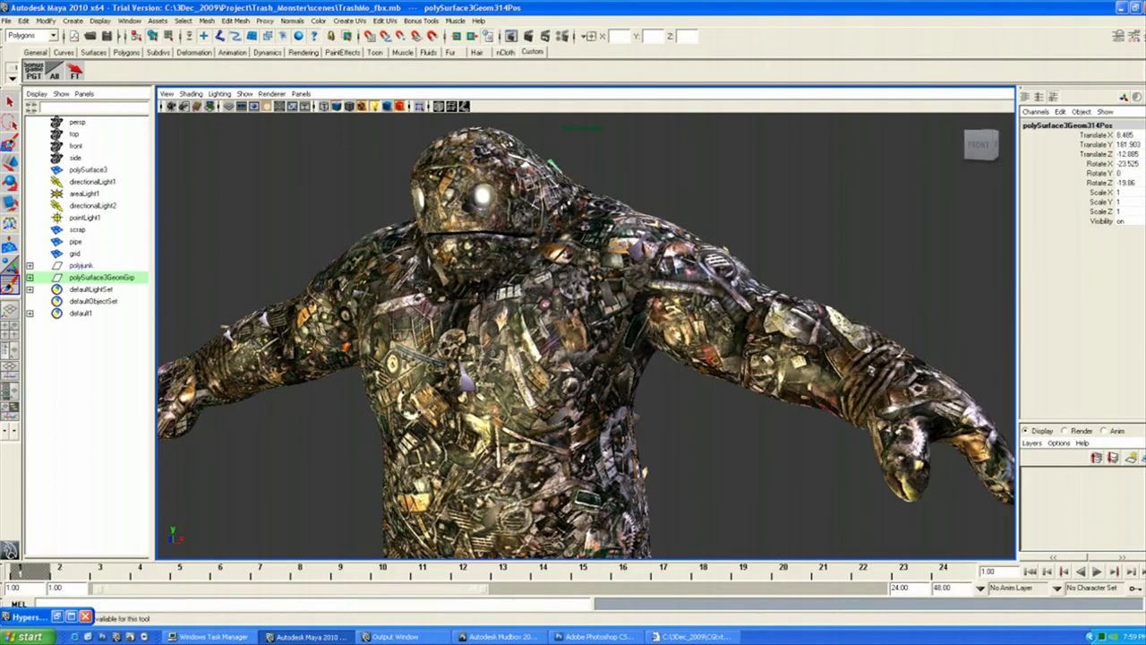
# Unhide the polyjunk group, clear the selection and view the scattered junk geometry on the creature from several angles.
pyautogui.click(90, 268)
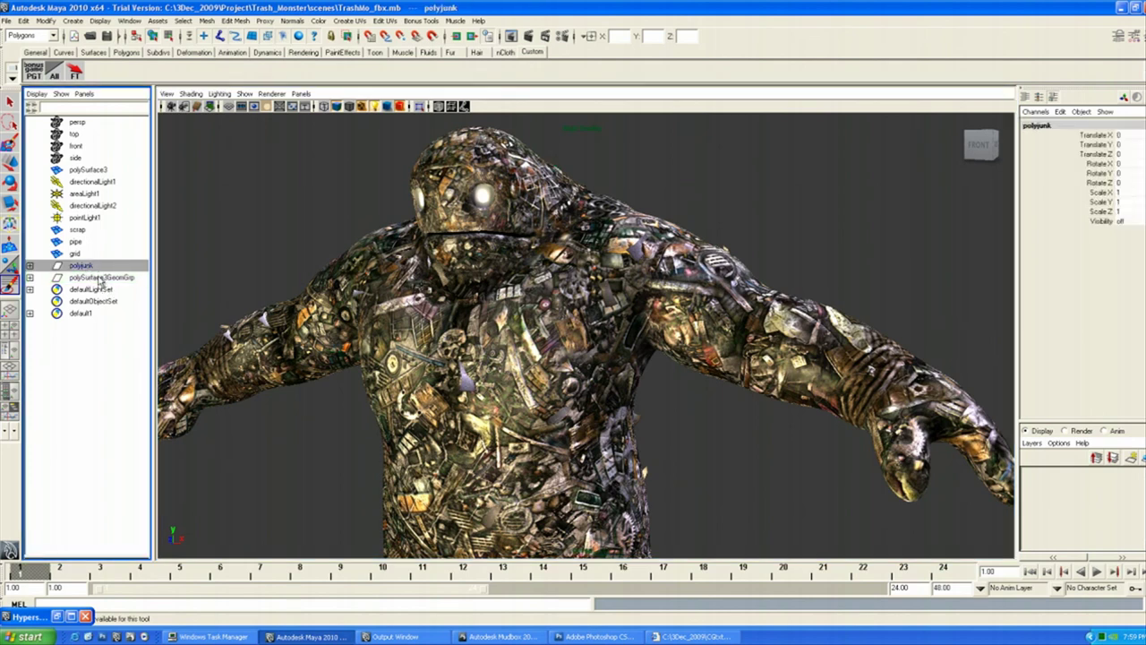
pyautogui.hotkey('shift', 'h')
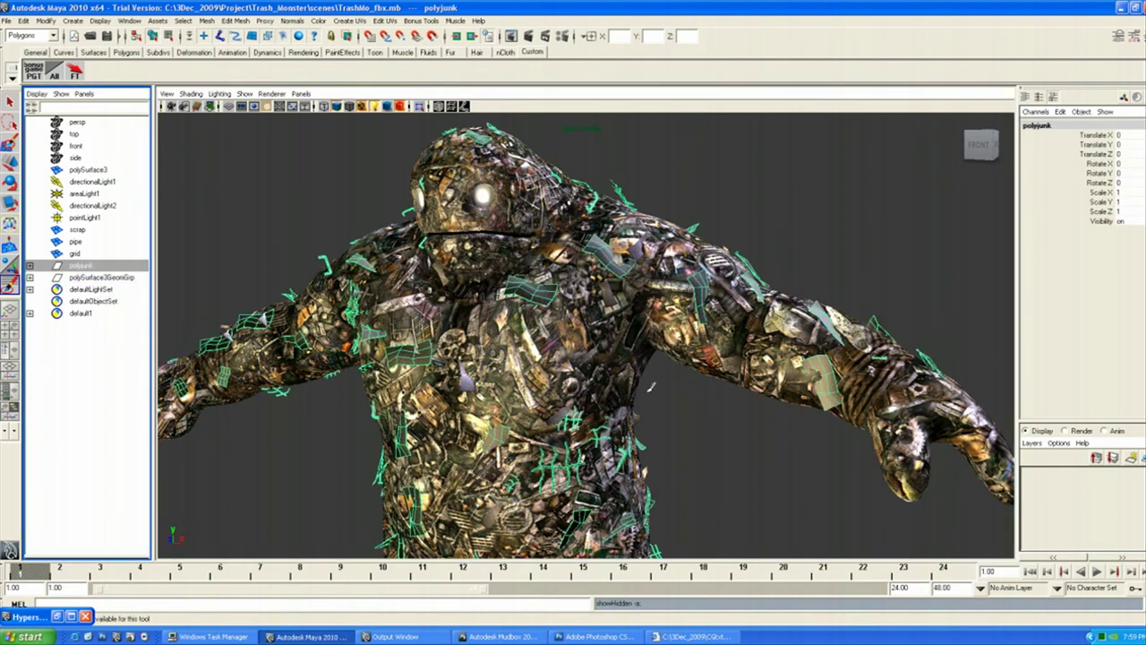
pyautogui.click(11, 104)
pyautogui.click(278, 194)
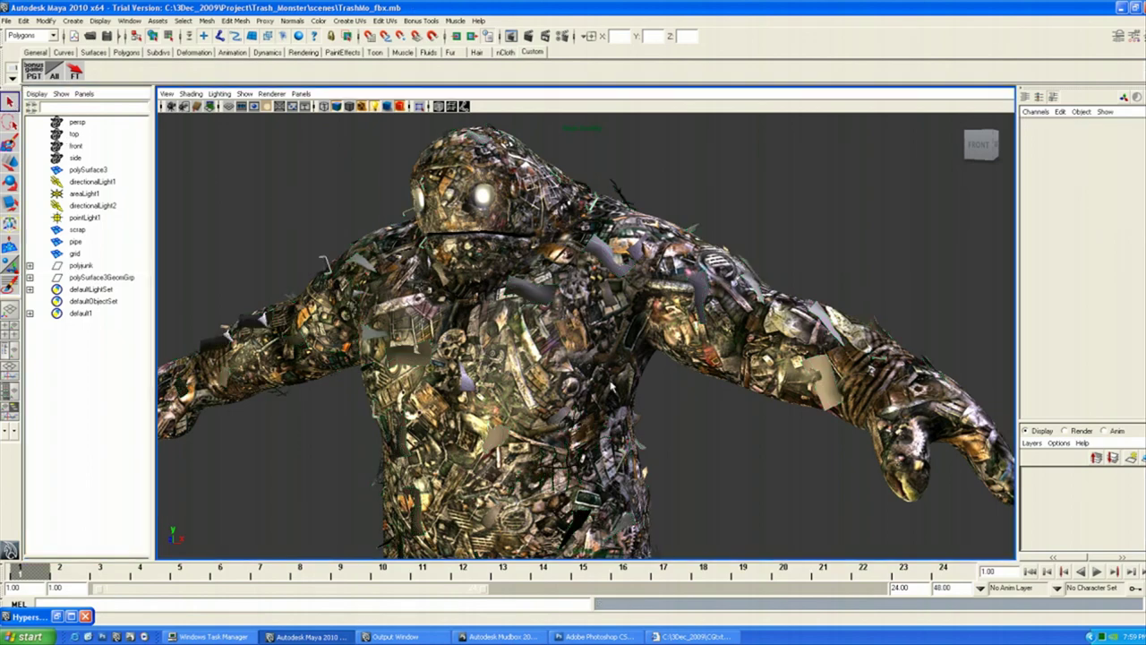
pyautogui.keyDown('alt'); pyautogui.moveTo(734, 418); pyautogui.dragTo(761, 418); pyautogui.keyUp('alt')
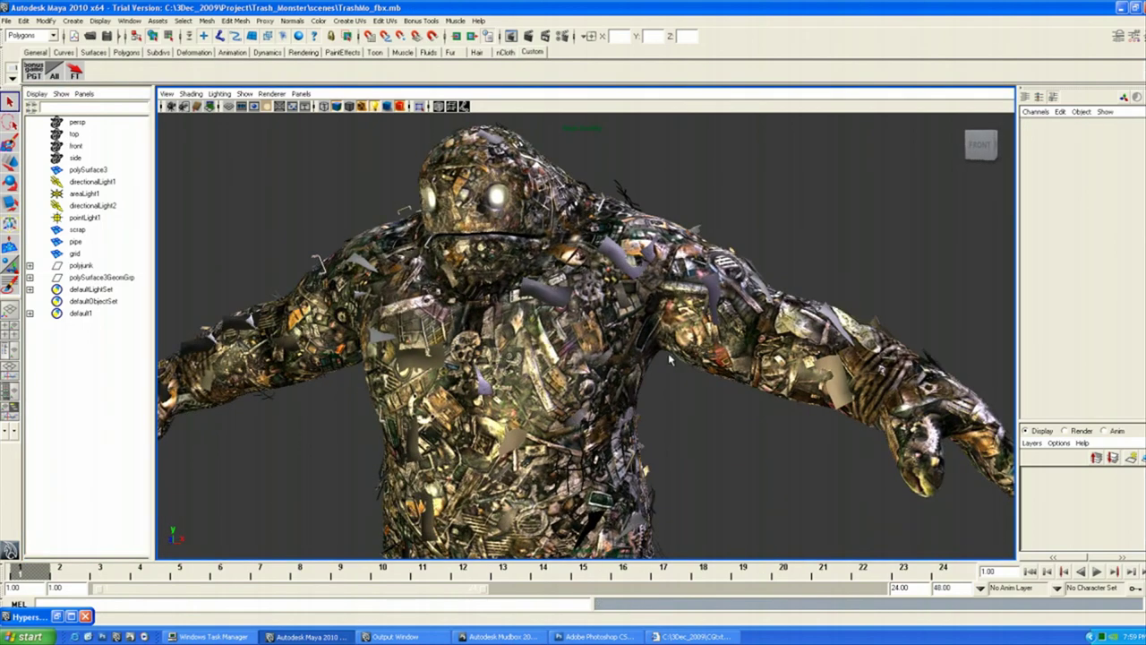
pyautogui.keyDown('alt'); pyautogui.moveTo(670, 357); pyautogui.dragTo(703, 345); pyautogui.keyUp('alt')
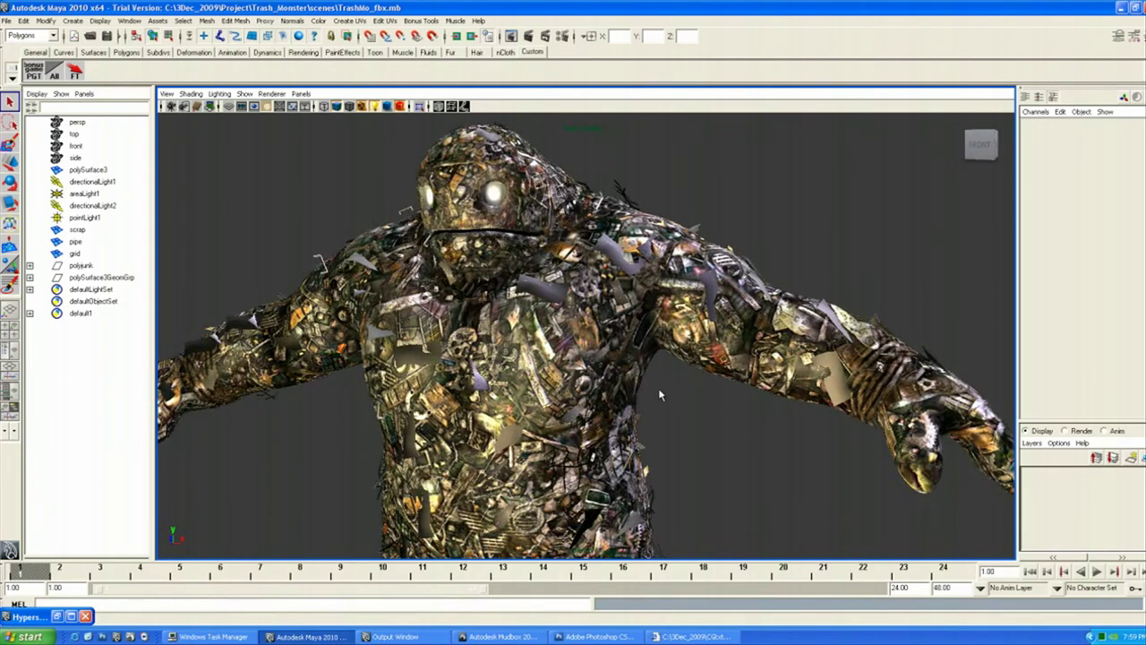
pyautogui.keyDown('alt'); pyautogui.moveTo(667, 390); pyautogui.dragTo(669, 393); pyautogui.keyUp('alt')
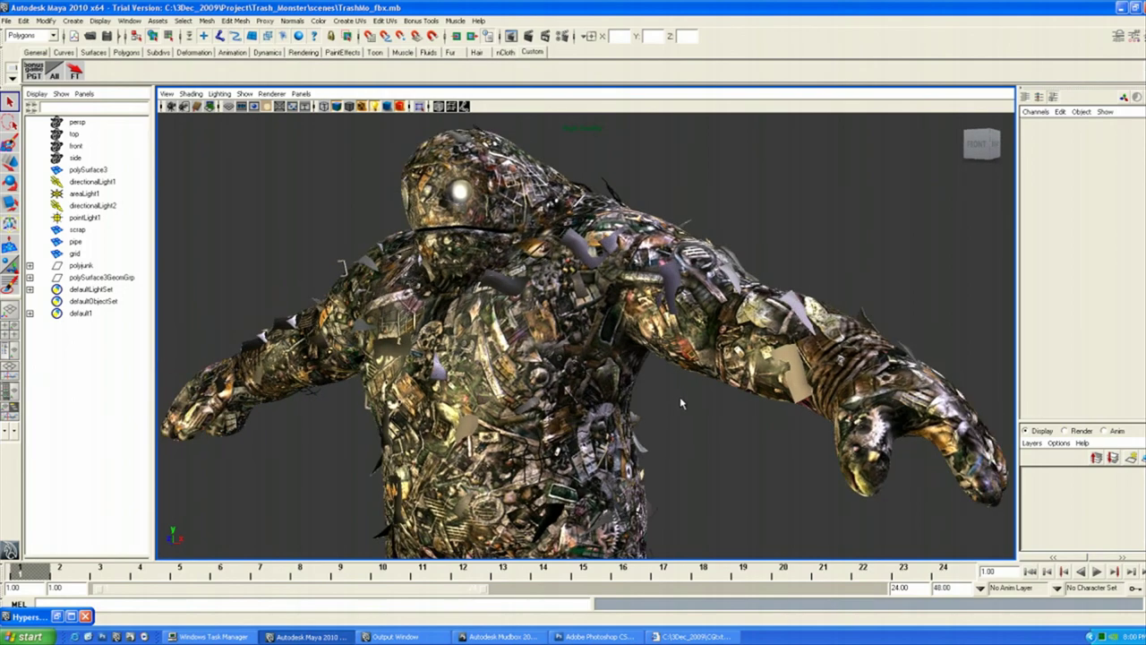
# Switch to Photoshop and bring up the Mudbox_comp.psd document.
pyautogui.hotkey('alt', 'Tab')
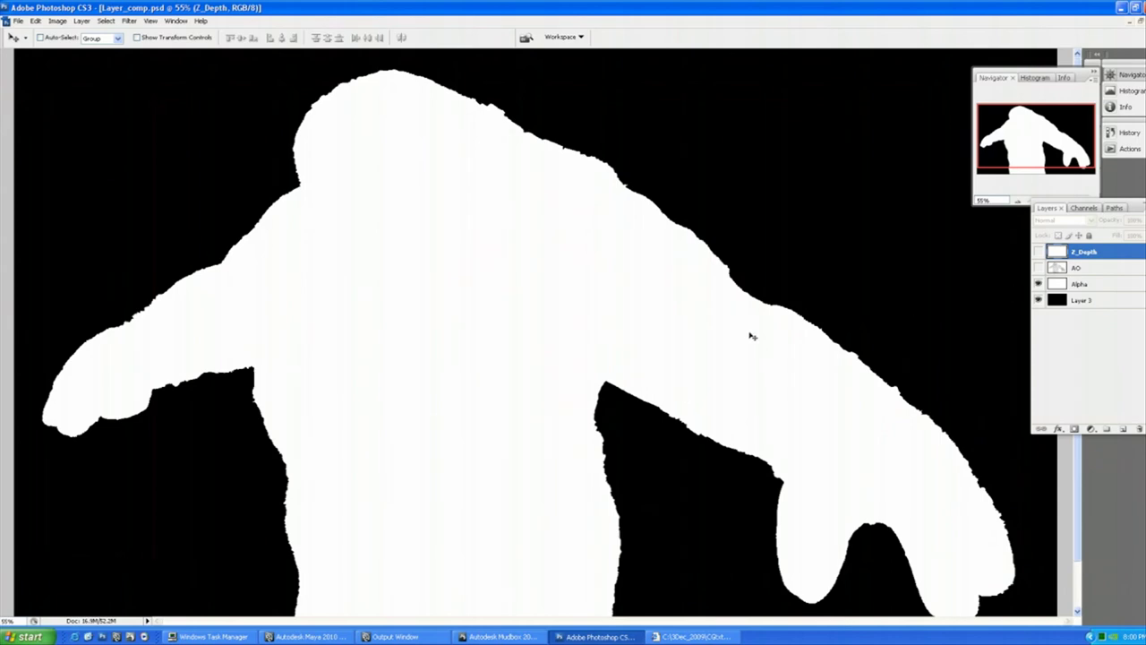
pyautogui.hotkey('ctrl', 'Tab')
pyautogui.hotkey('ctrl', 'Tab')
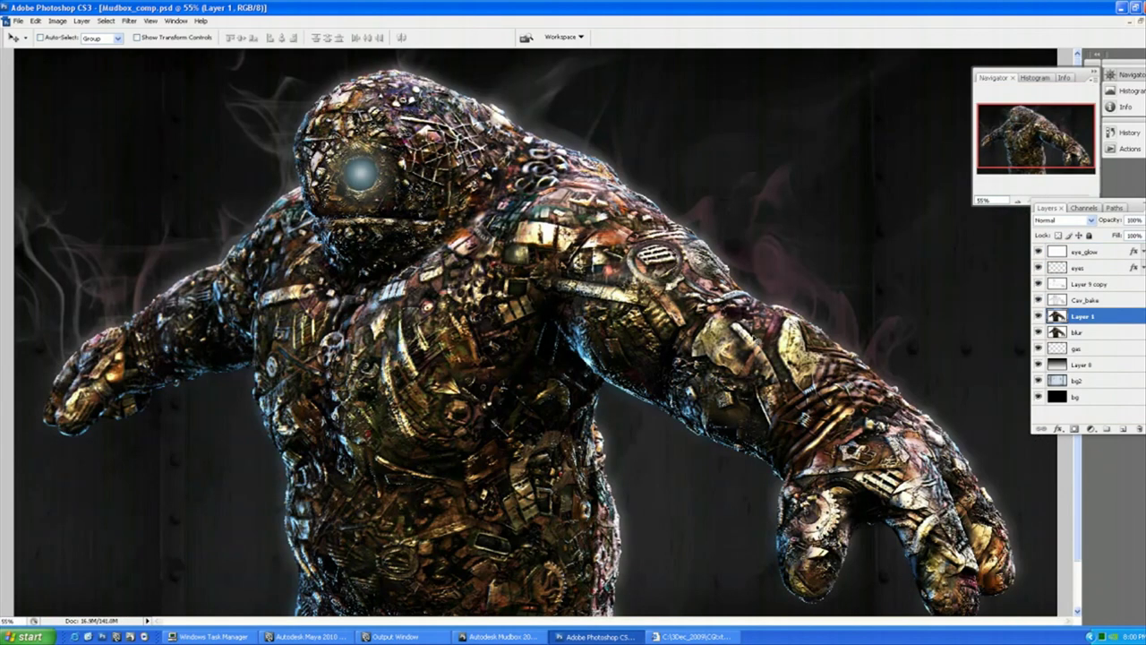